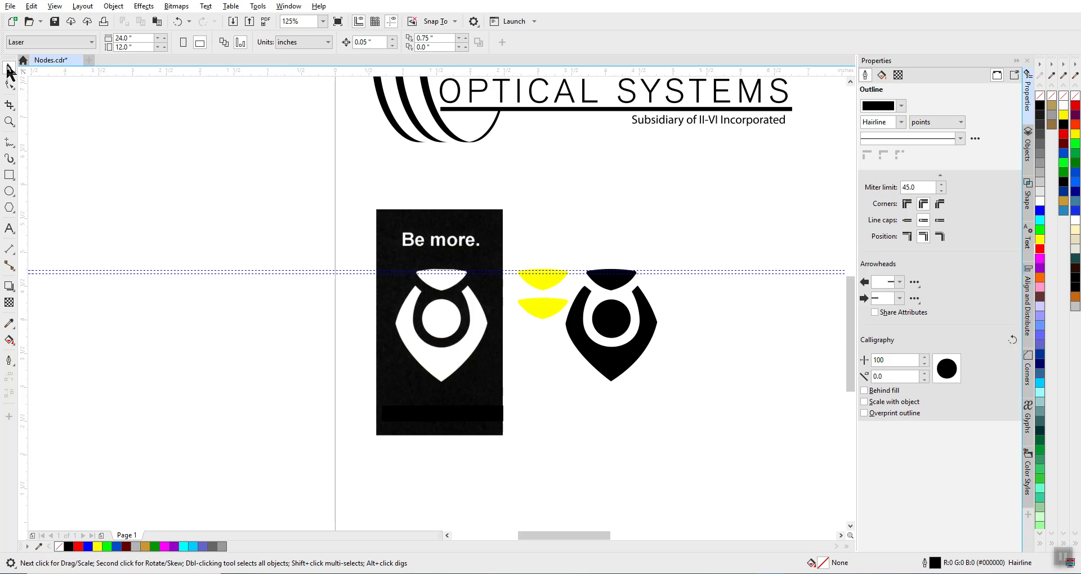
# - Lock the black "Be more." reference bitmap in place for tracing
pyautogui.click(390, 225)
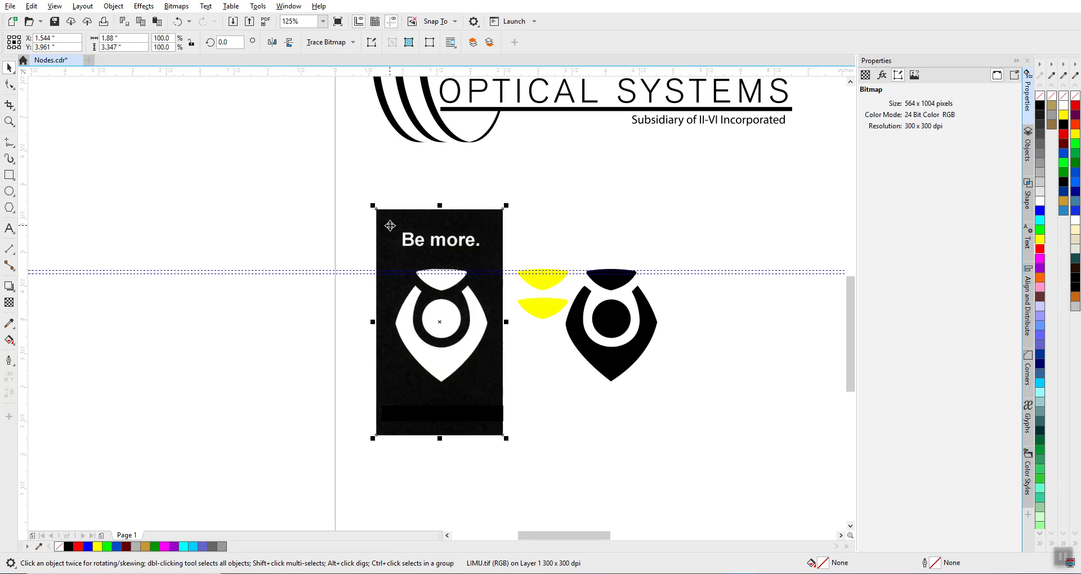
pyautogui.click(114, 7)
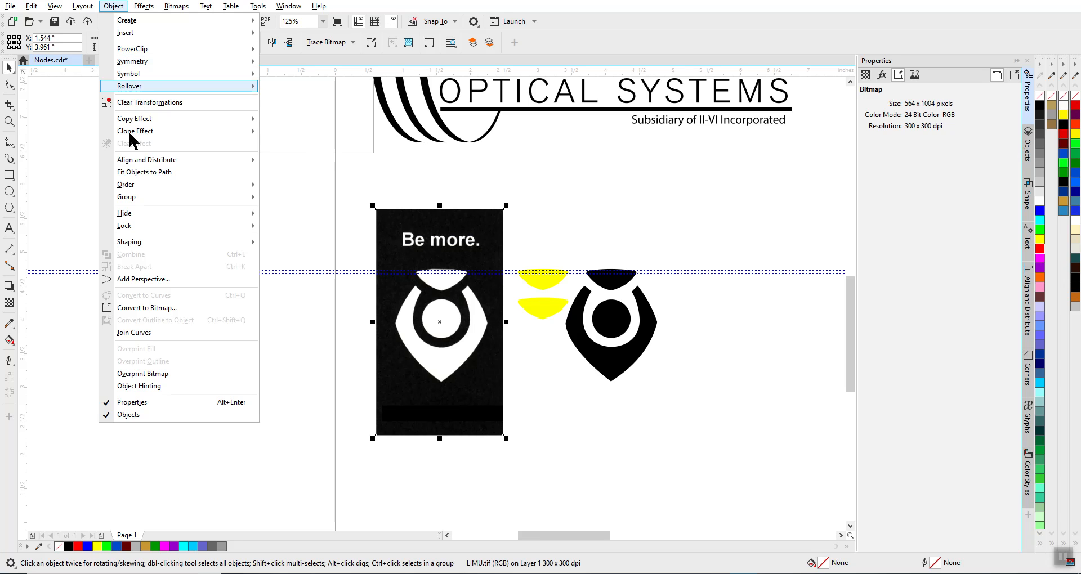
pyautogui.moveTo(128, 226)
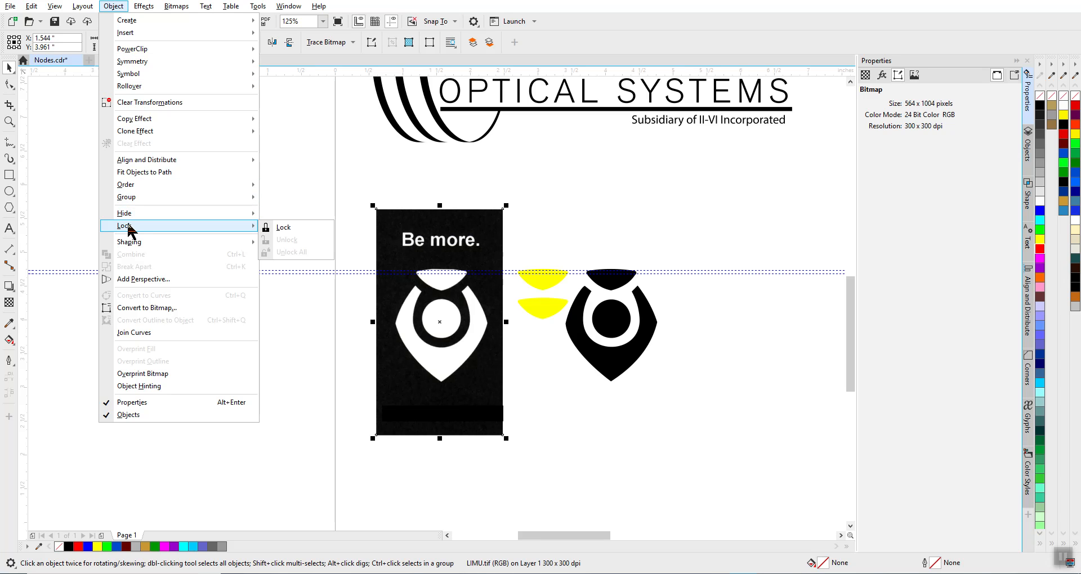
pyautogui.click(324, 231)
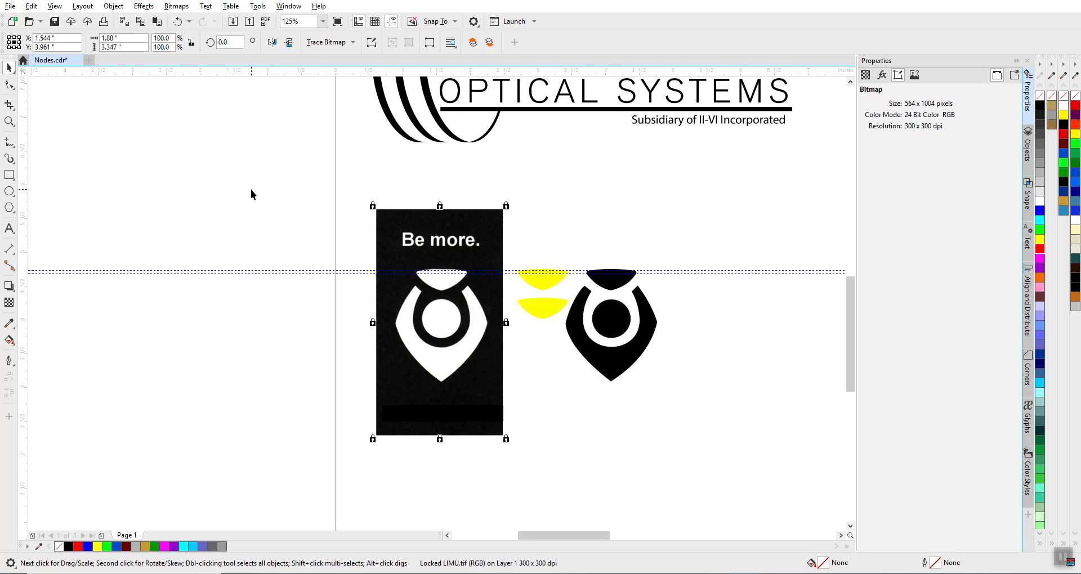
# - Trace the white cap shape above the circle as a closed five-node straight-sided Bézier outline, about 0.72 by 0.29 in
pyautogui.click(15, 147)
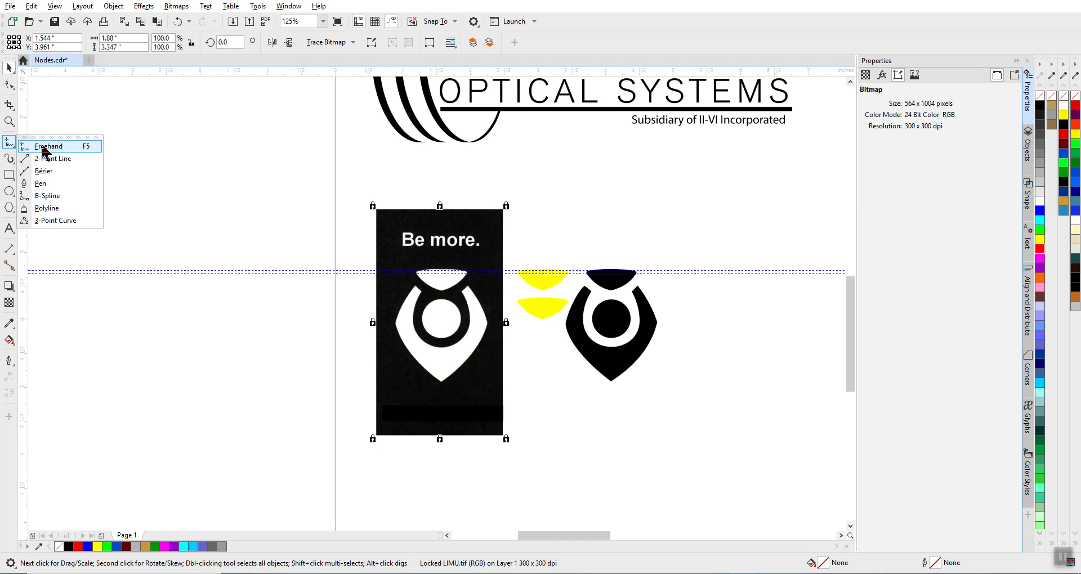
pyautogui.click(42, 172)
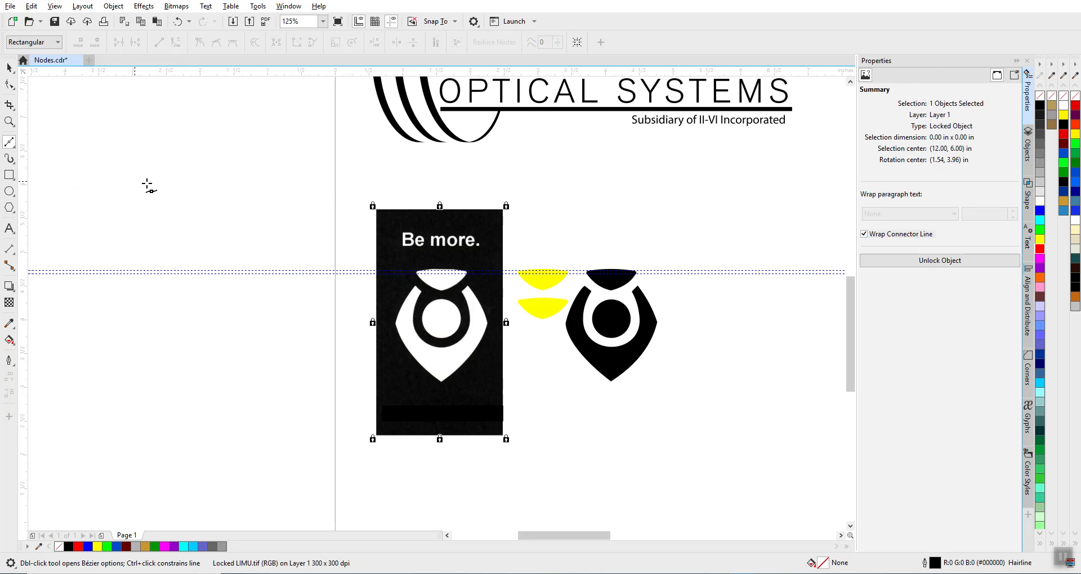
pyautogui.scroll(1, 439, 306)
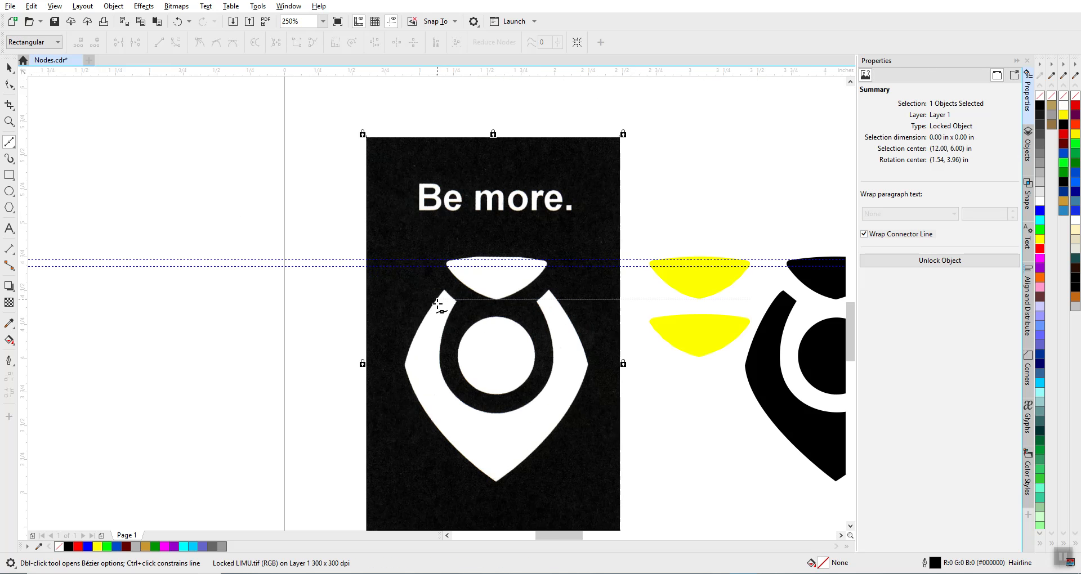
pyautogui.scroll(1, 438, 305)
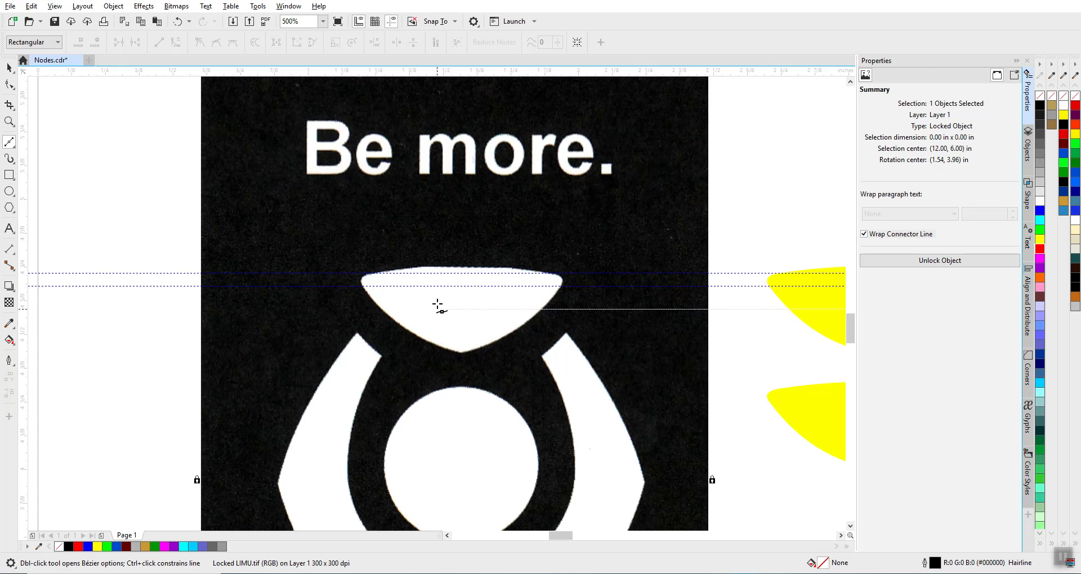
pyautogui.scroll(1, 437, 305)
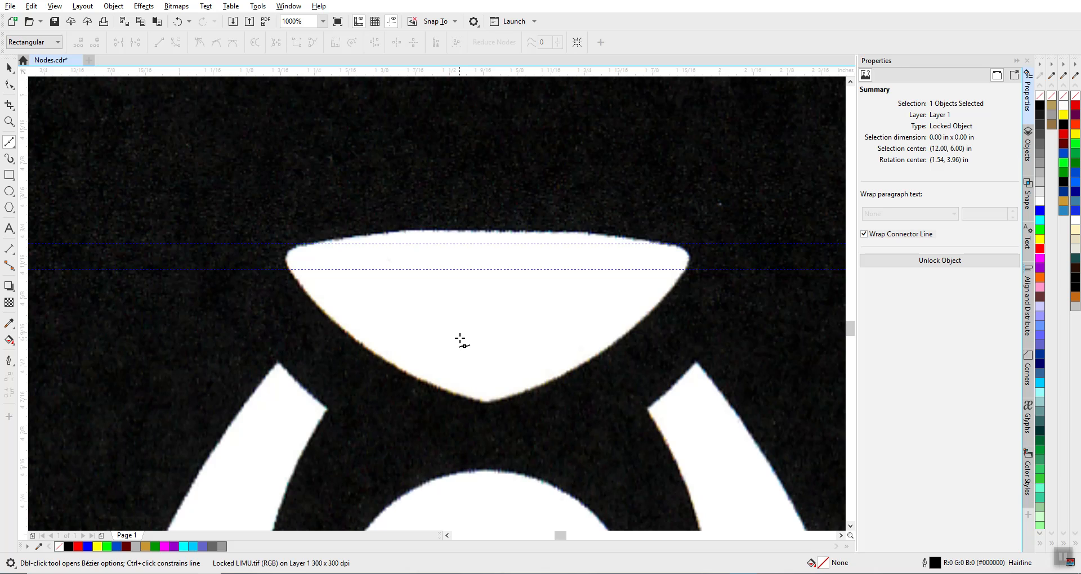
pyautogui.click(485, 400)
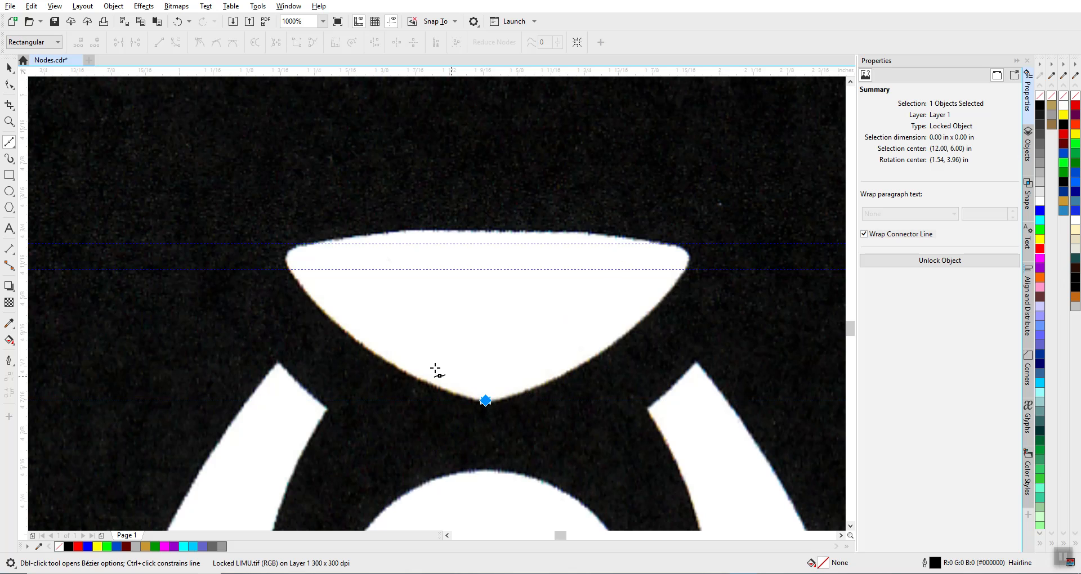
pyautogui.click(291, 270)
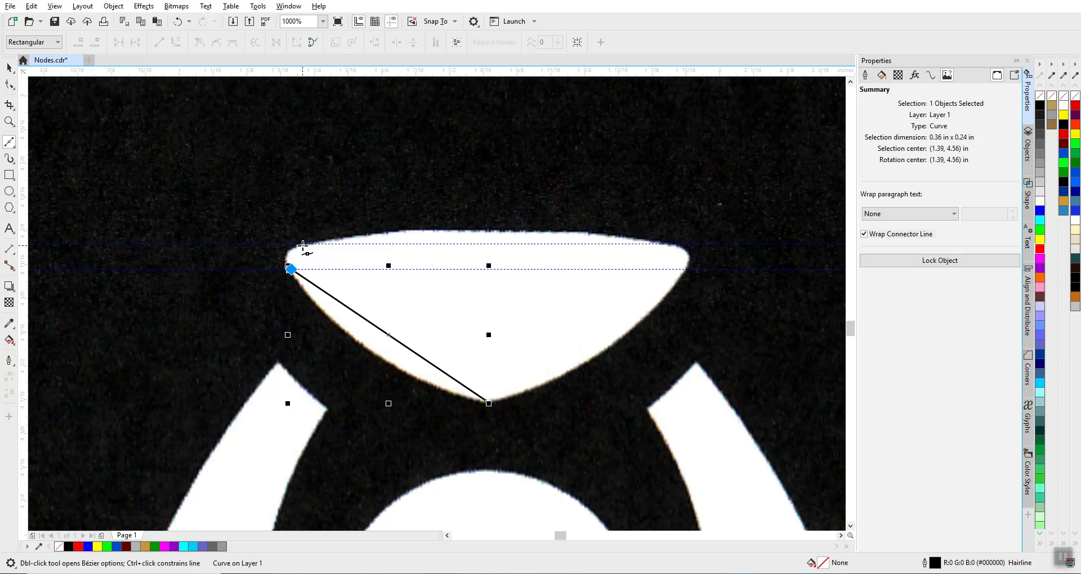
pyautogui.click(303, 246)
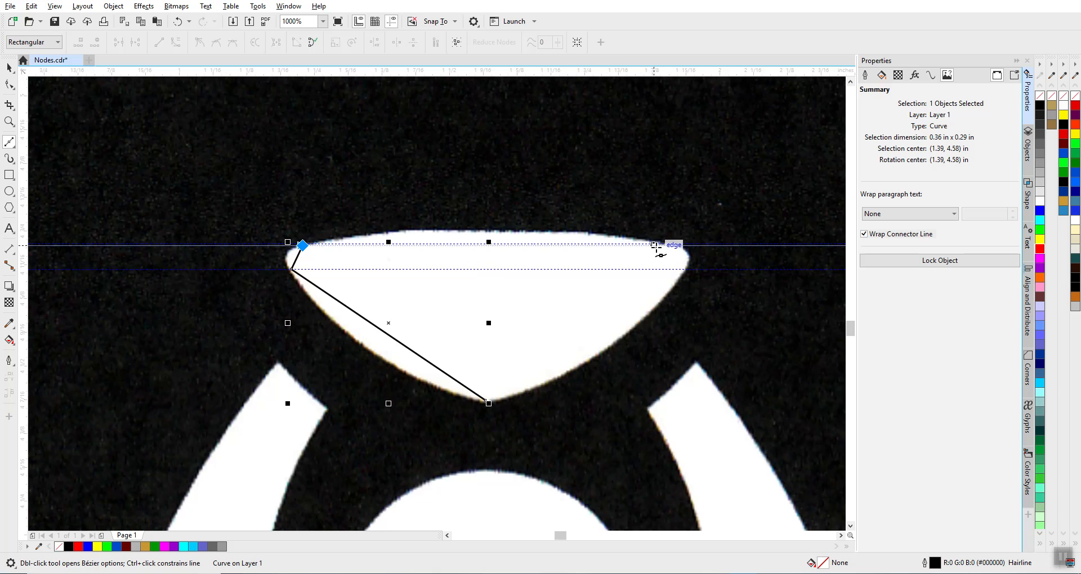
pyautogui.click(672, 245)
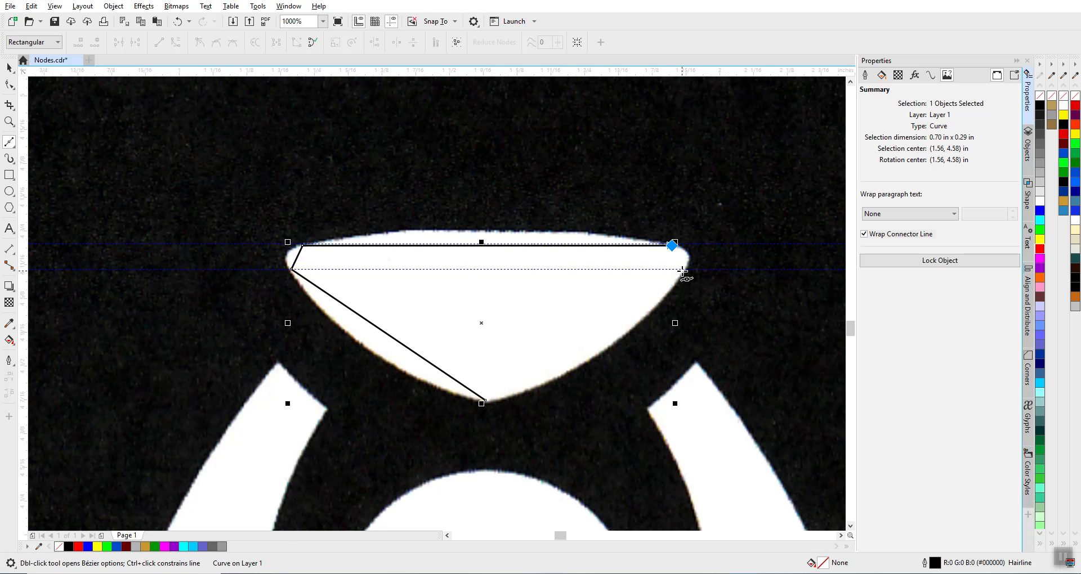
pyautogui.click(682, 270)
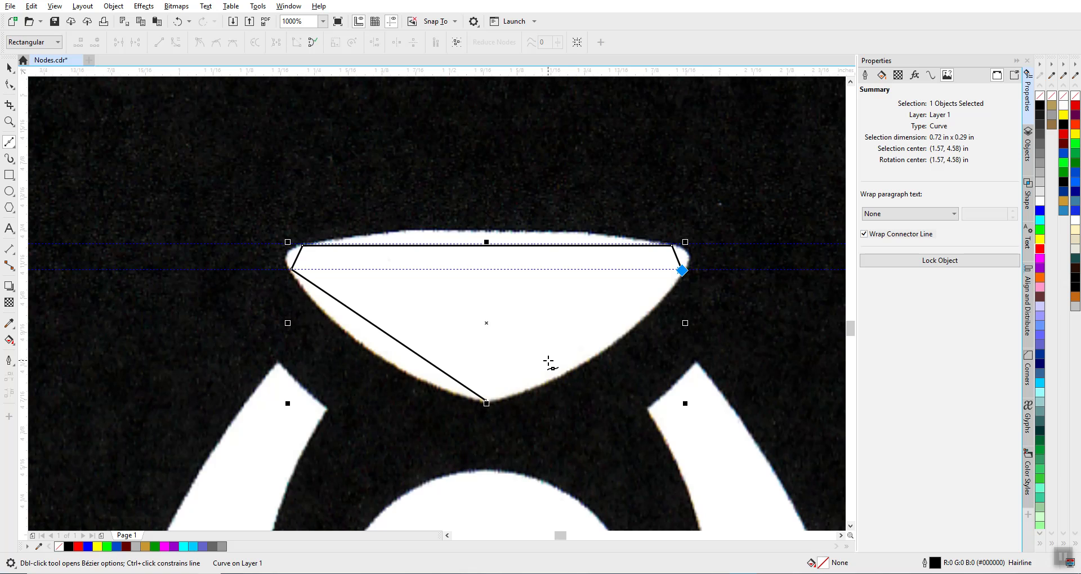
pyautogui.click(487, 404)
# - Convert the outline's lower-left segment to a curve with the Shape tool and bend it outward to match the white cap's edge
pyautogui.scroll(3, 486, 404)
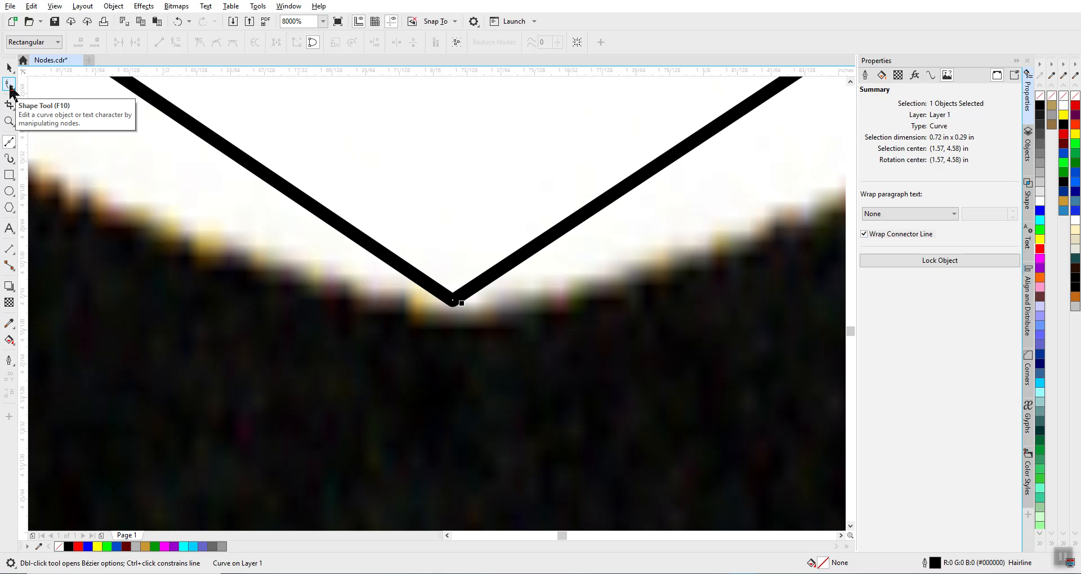
pyautogui.scroll(-3, 438, 305)
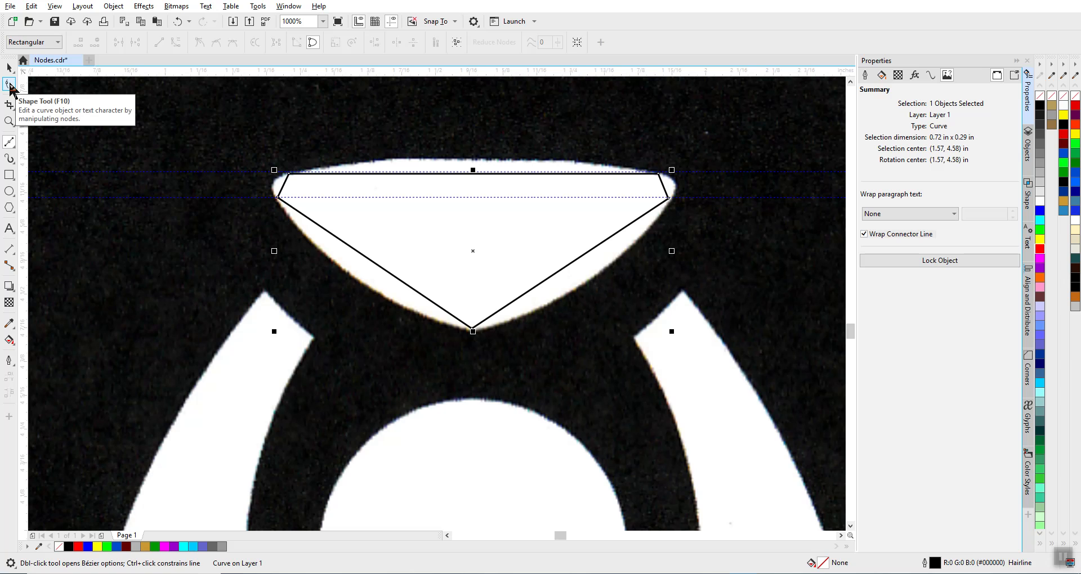
pyautogui.click(9, 85)
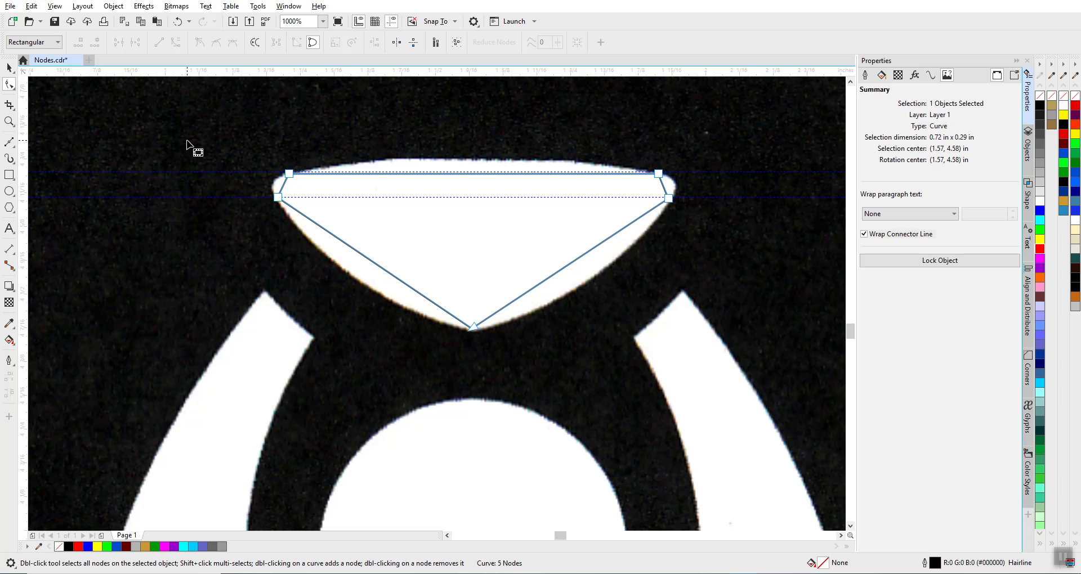
pyautogui.click(279, 198)
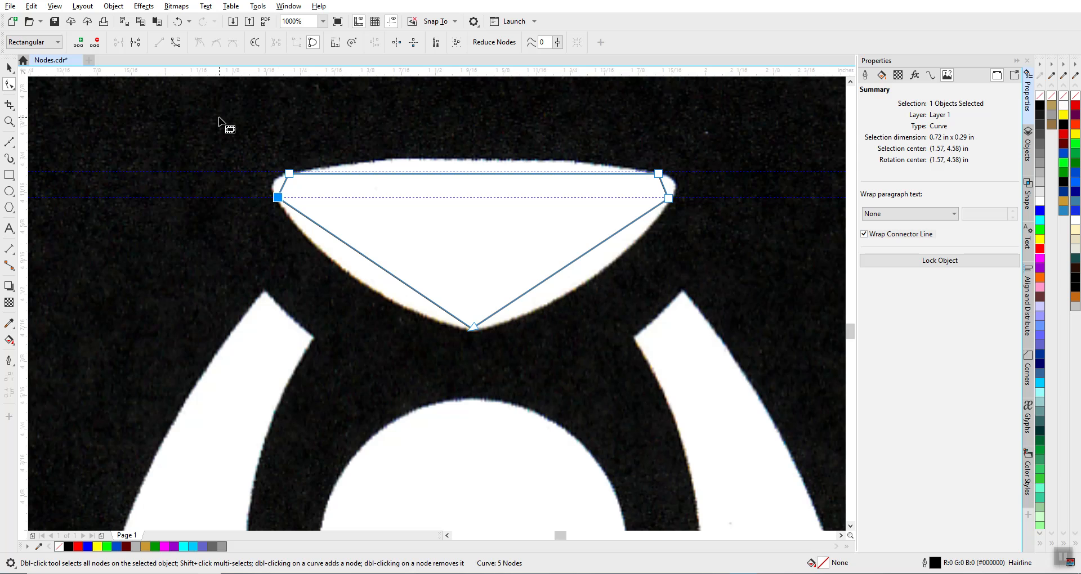
pyautogui.click(175, 47)
pyautogui.scroll(2, 437, 304)
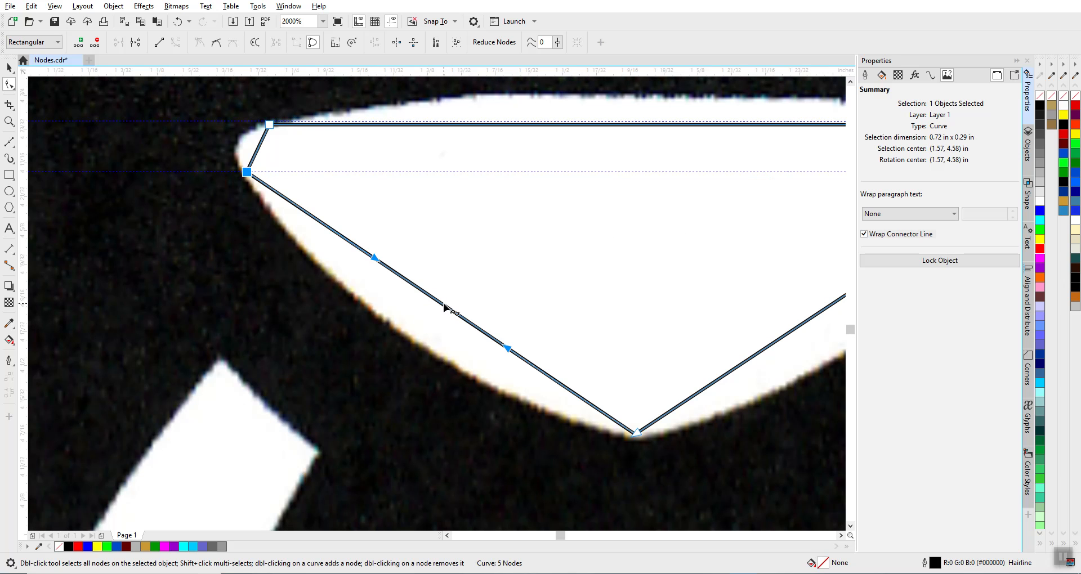
pyautogui.click(445, 309)
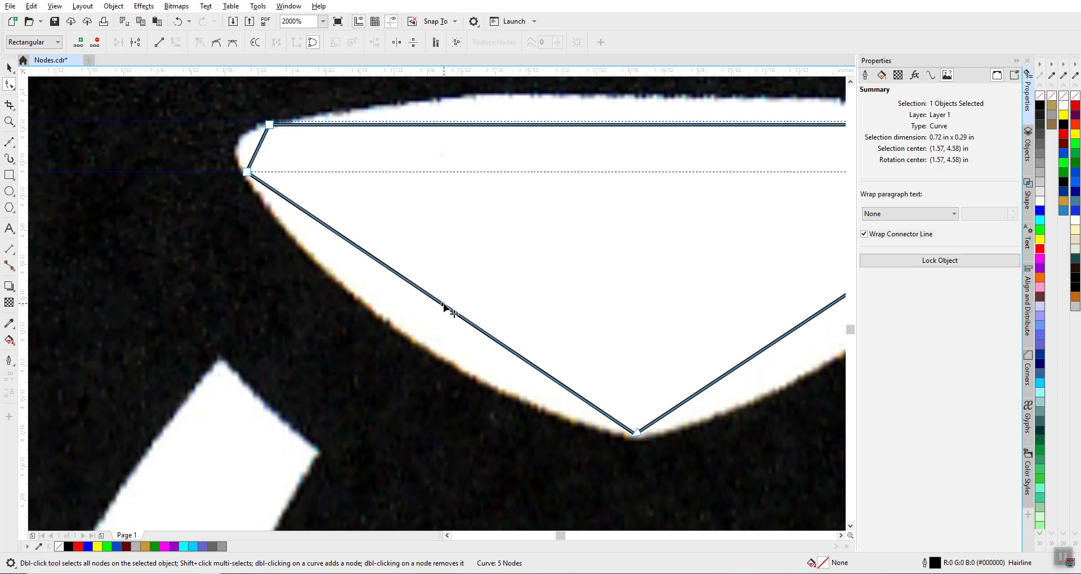
pyautogui.moveTo(443, 304); pyautogui.dragTo(415, 342)
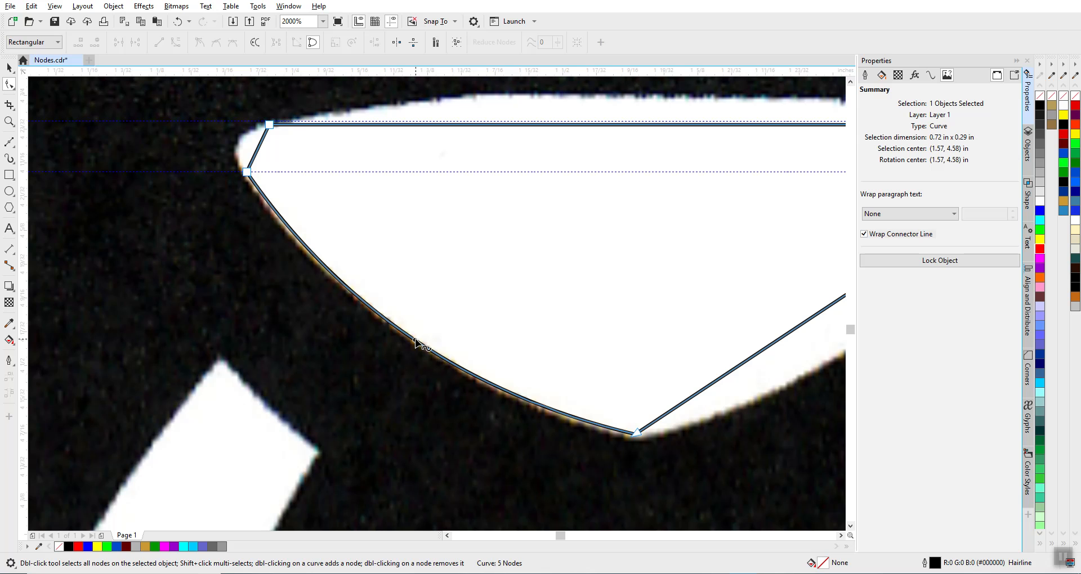
# - Convert the short segment at the outline's upper-left corner to a curve and bend it outward around the rounded corner
pyautogui.scroll(-3, 417, 342)
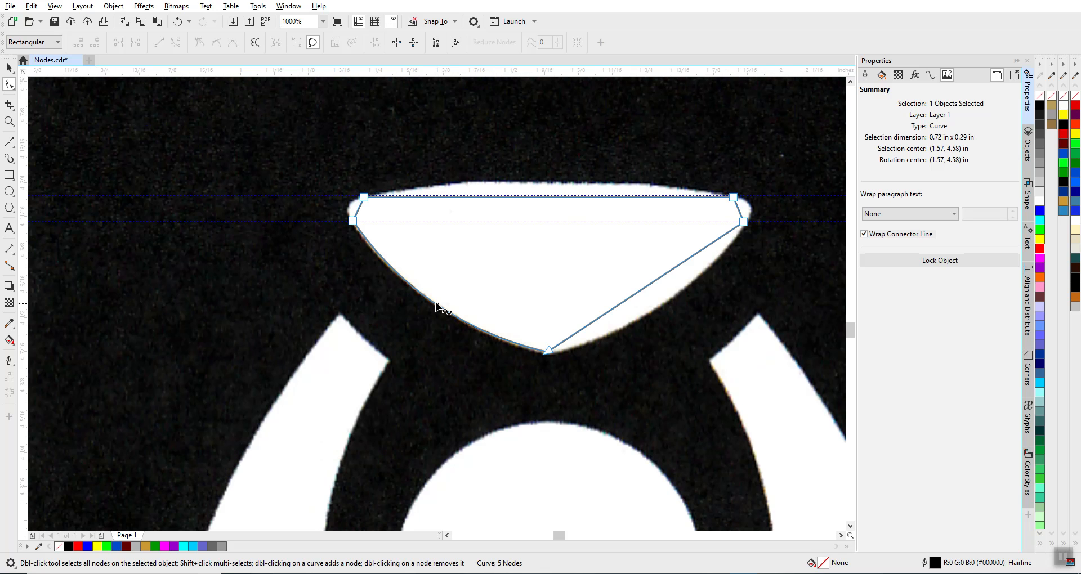
pyautogui.scroll(3, 437, 303)
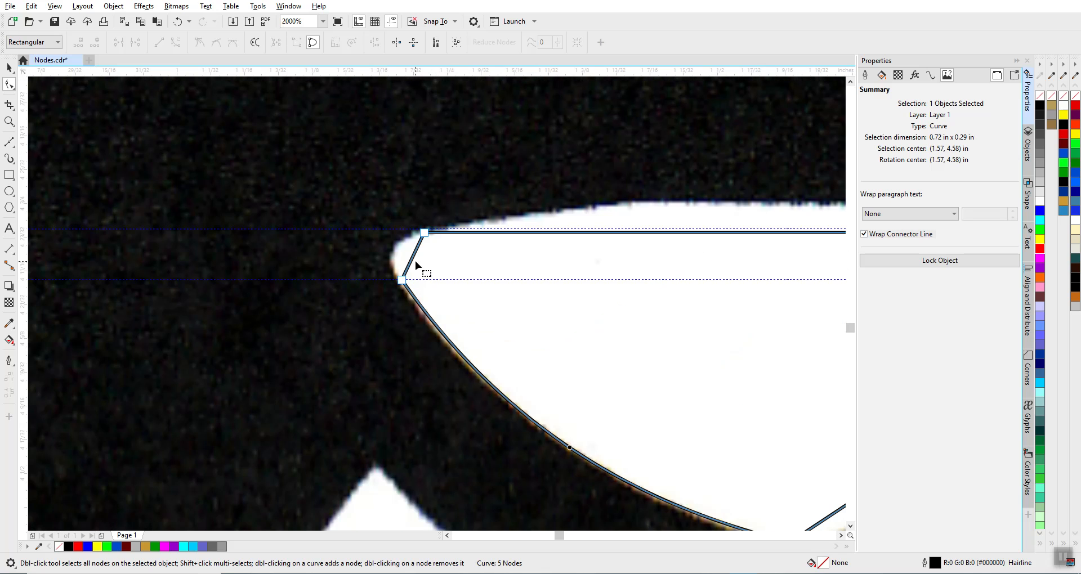
pyautogui.scroll(2, 414, 262)
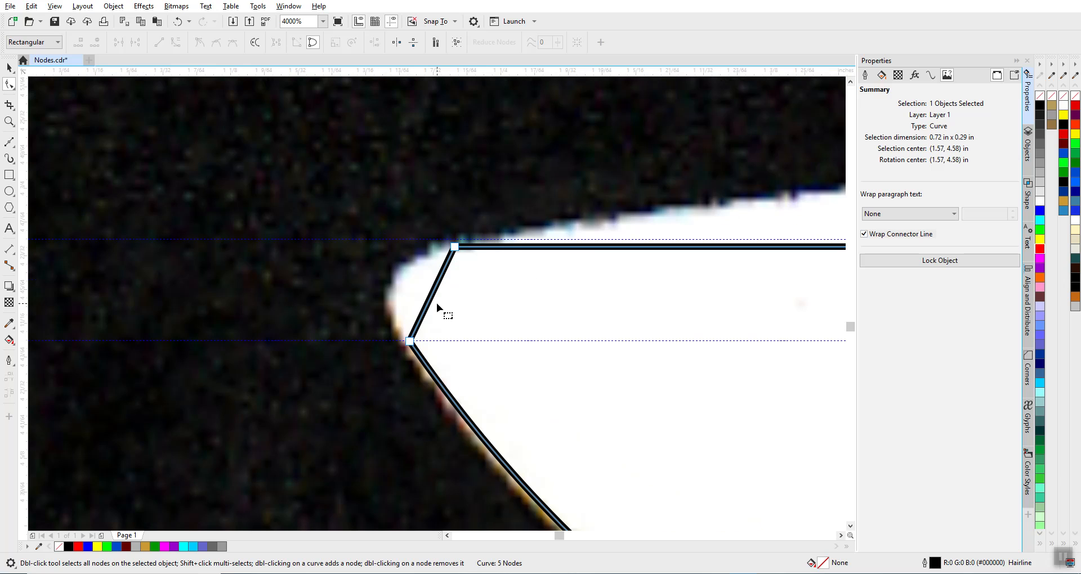
pyautogui.click(454, 247)
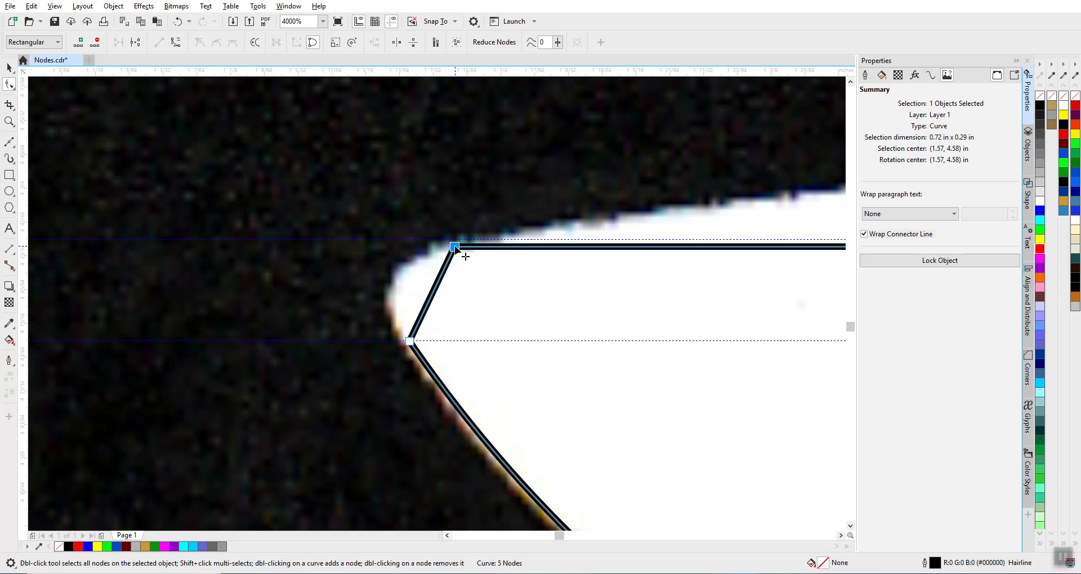
pyautogui.click(176, 42)
pyautogui.click(435, 293)
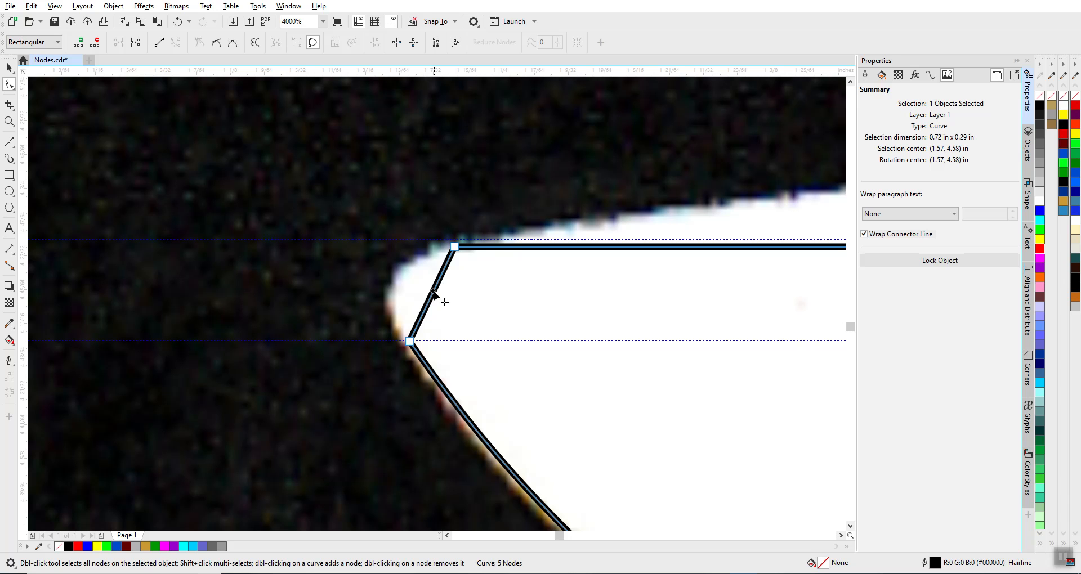
pyautogui.moveTo(434, 293); pyautogui.dragTo(395, 285)
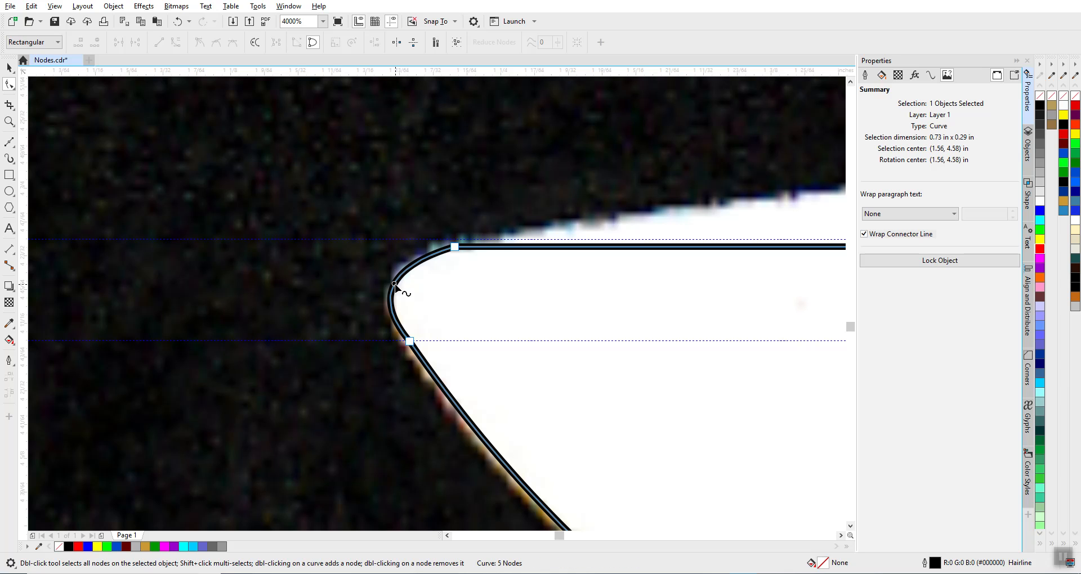
# - Convert the outline's long top segment to a curve and bow it upward to follow the white cap's upper edge
pyautogui.scroll(-1, 396, 284)
pyautogui.scroll(-1, 662, 320)
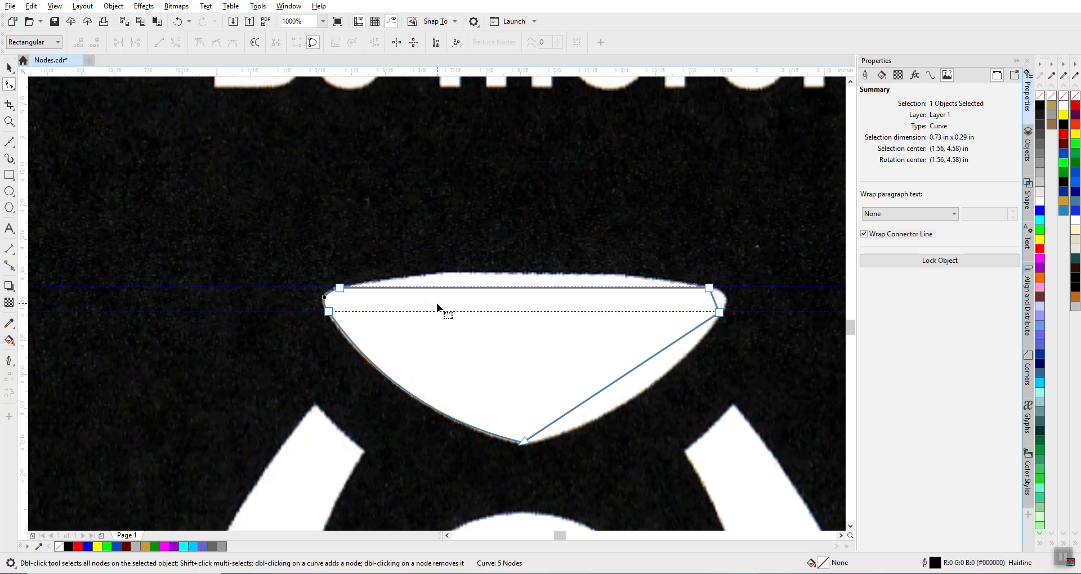
pyautogui.scroll(2, 709, 290)
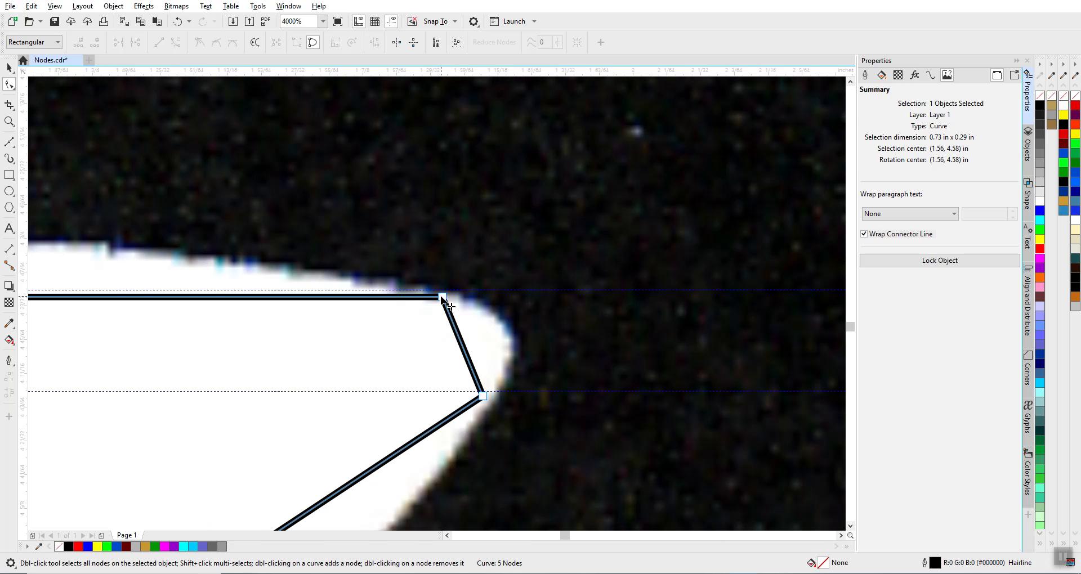
pyautogui.click(710, 289)
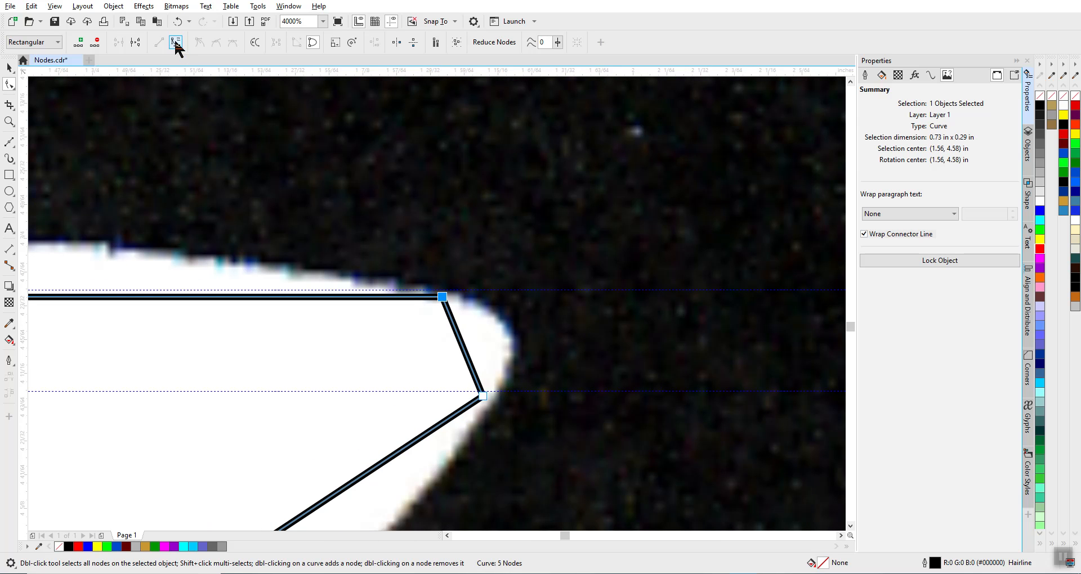
pyautogui.scroll(-2, 441, 311)
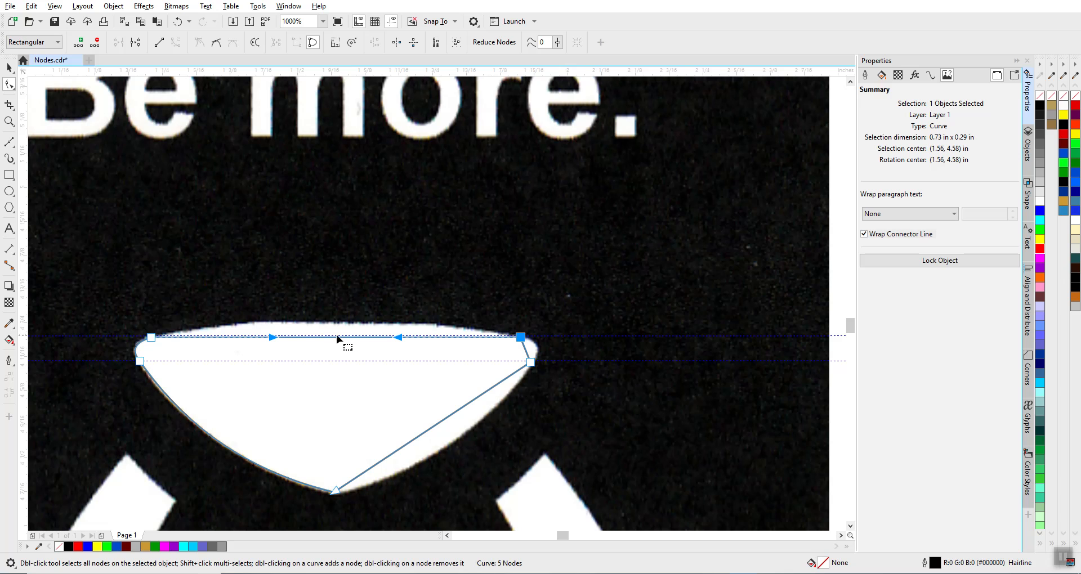
pyautogui.scroll(1, 329, 335)
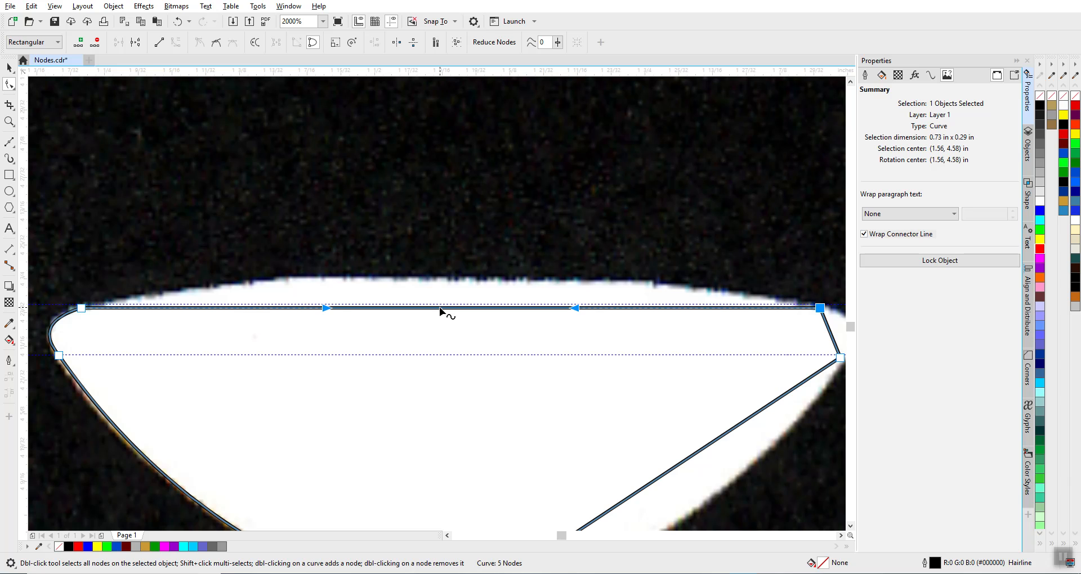
pyautogui.click(439, 307)
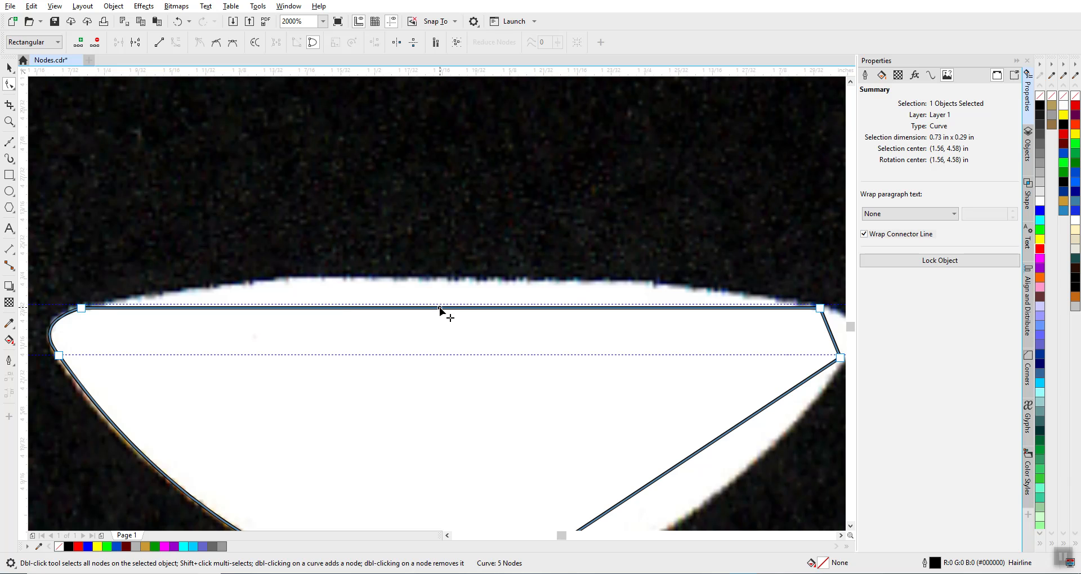
pyautogui.moveTo(439, 307); pyautogui.dragTo(443, 281)
pyautogui.scroll(-2, 442, 281)
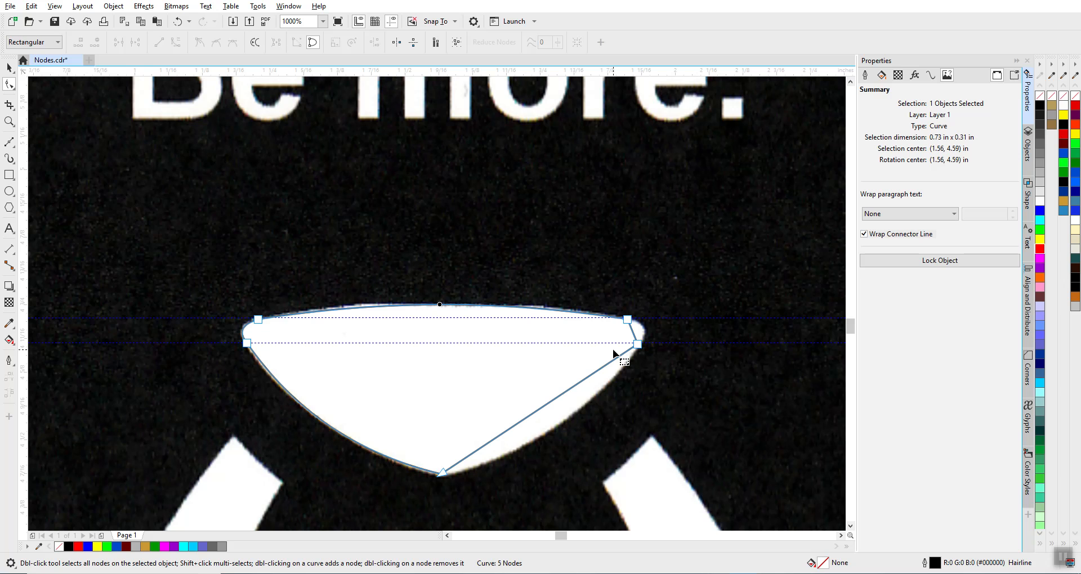
pyautogui.scroll(2, 606, 307)
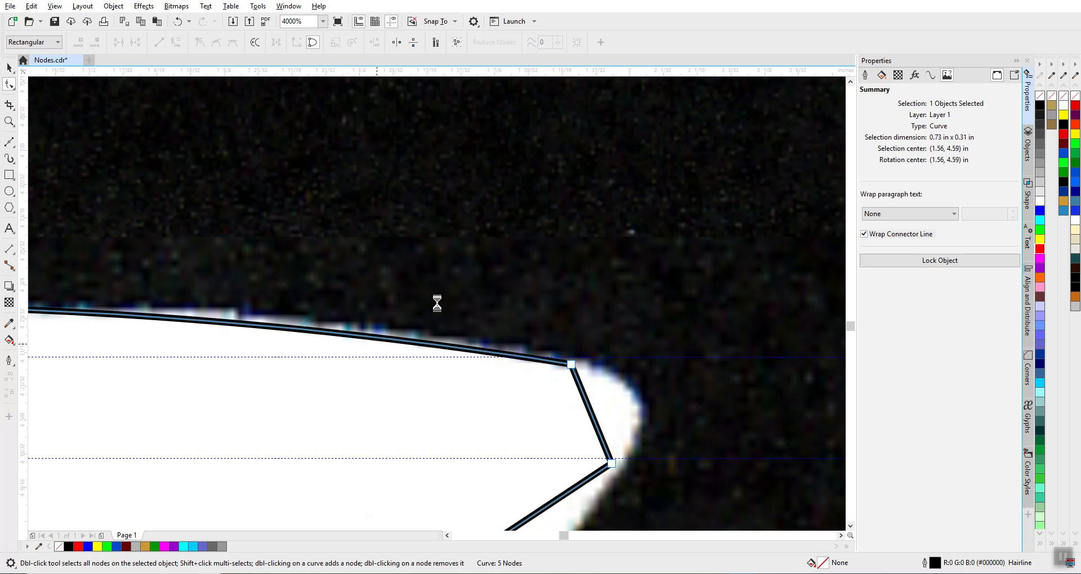
# - Convert the short segment at the outline's upper-right corner to a curve and bend it outward around the rounded corner
pyautogui.scroll(-2, 456, 291)
pyautogui.click(496, 335)
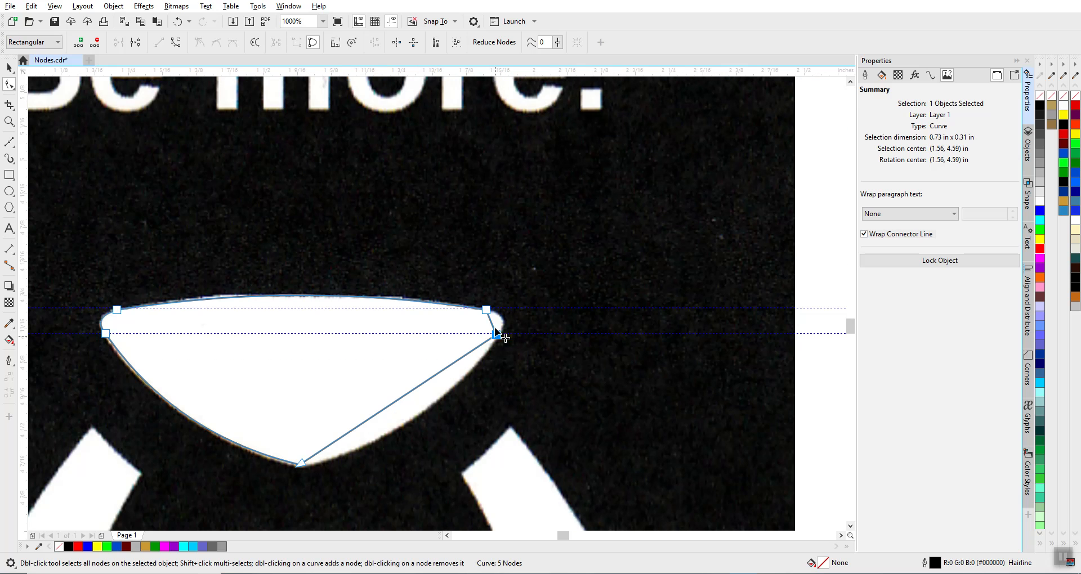
pyautogui.click(174, 42)
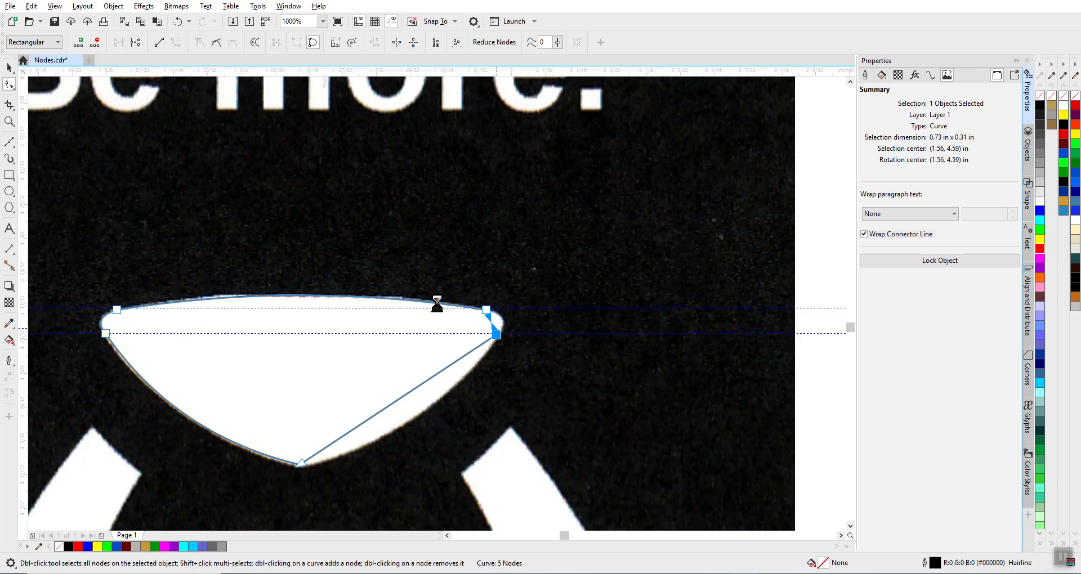
pyautogui.scroll(2, 437, 303)
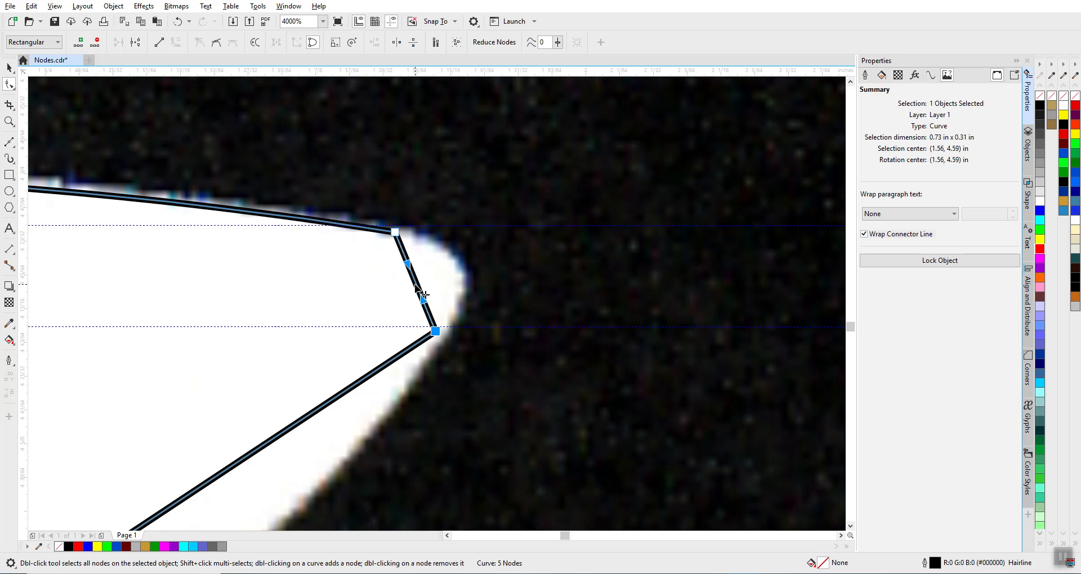
pyautogui.moveTo(416, 287); pyautogui.dragTo(462, 274)
# - Convert the outline's lower-right straight segment to a curve and bow it outward along the white cap's edge
pyautogui.scroll(-2, 437, 303)
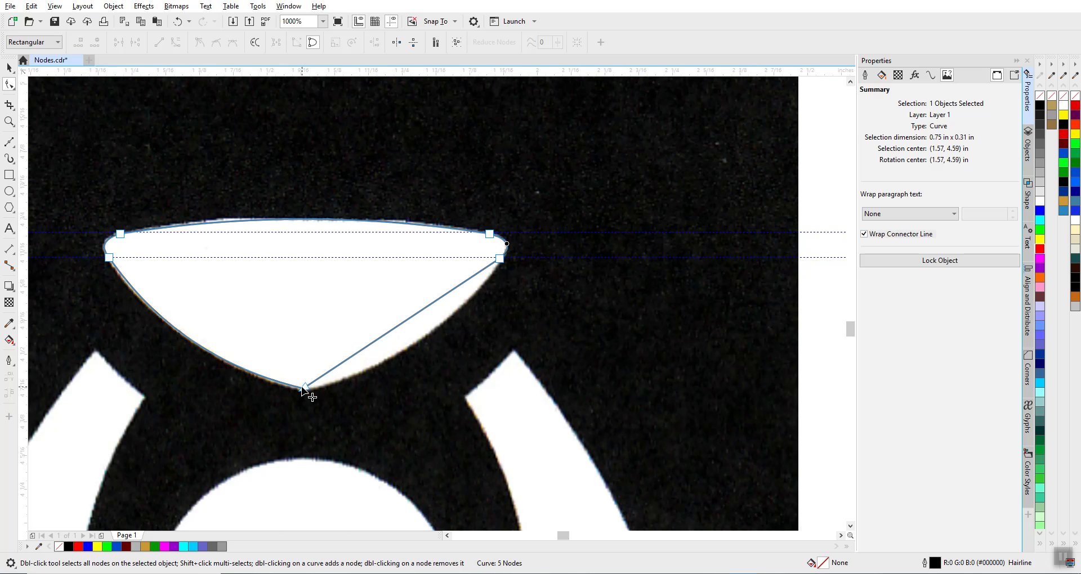
pyautogui.click(305, 388)
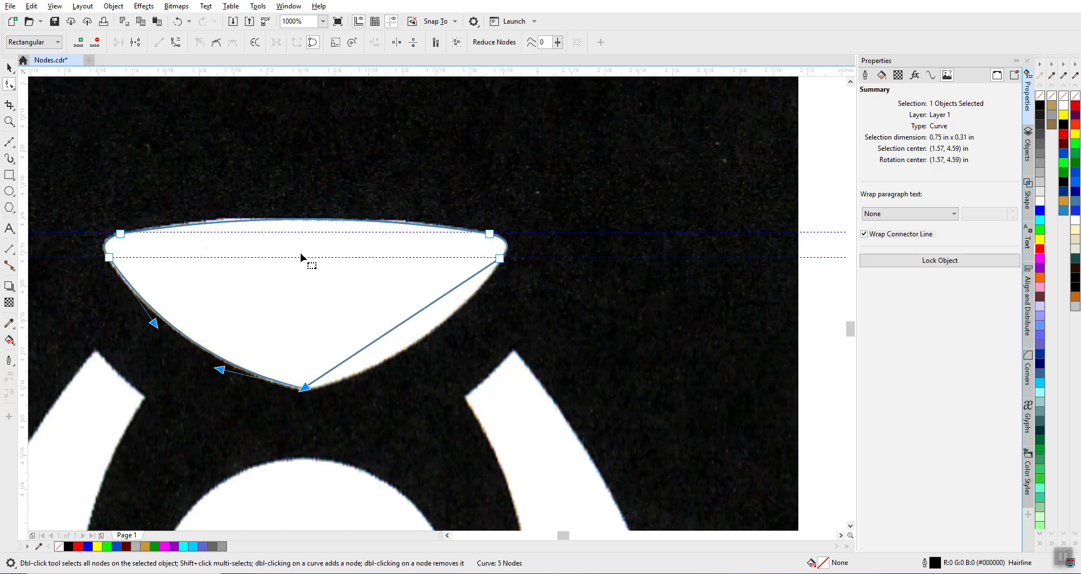
pyautogui.click(176, 42)
pyautogui.moveTo(403, 323); pyautogui.dragTo(420, 345)
pyautogui.scroll(-2, 437, 304)
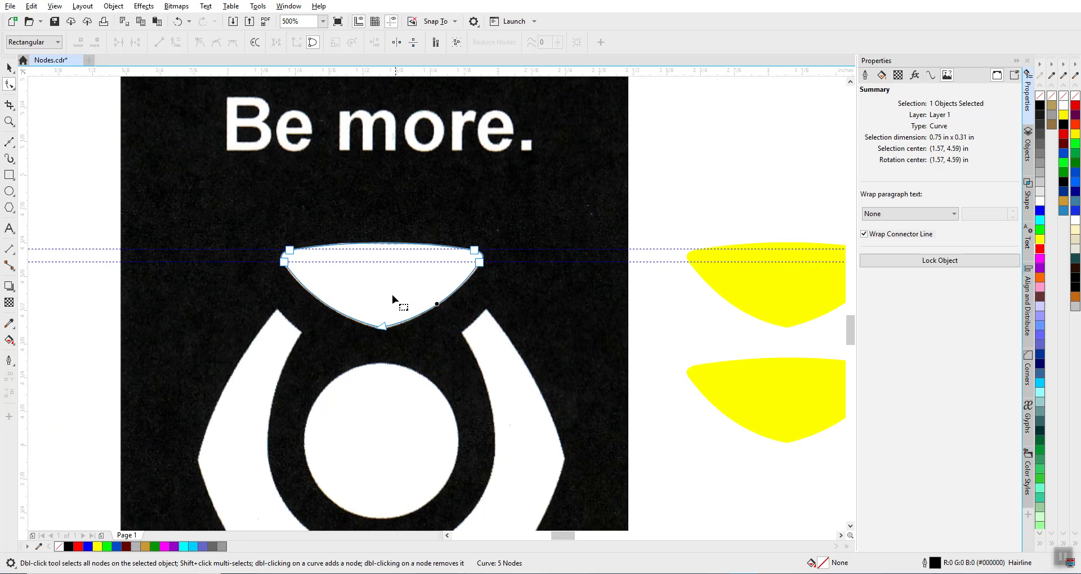
# - Adjust both control handles of the lower-left segment so the curve follows the white cap's edge more closely
pyautogui.scroll(2, 383, 292)
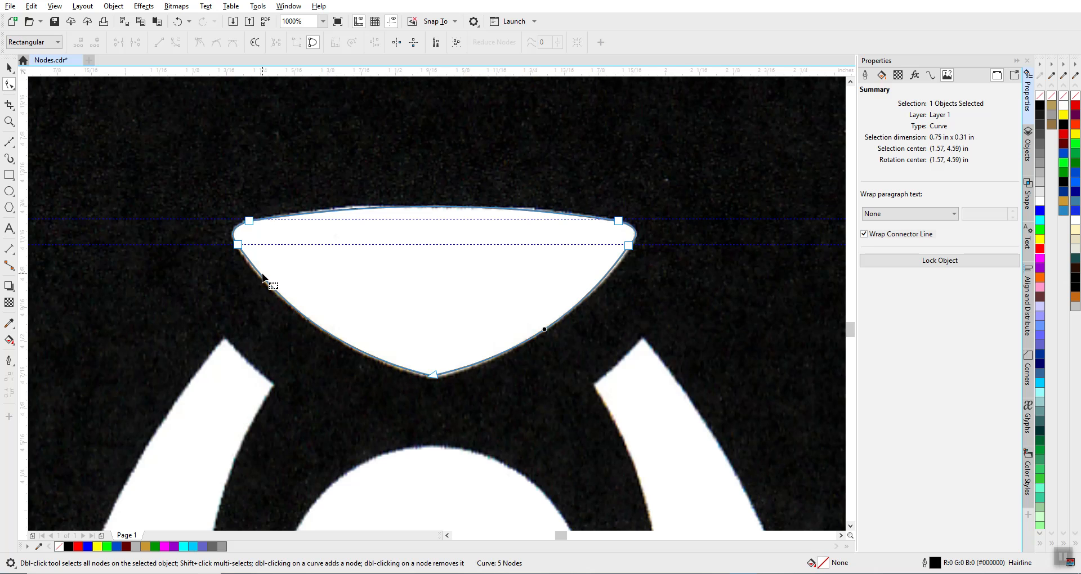
pyautogui.scroll(1, 265, 277)
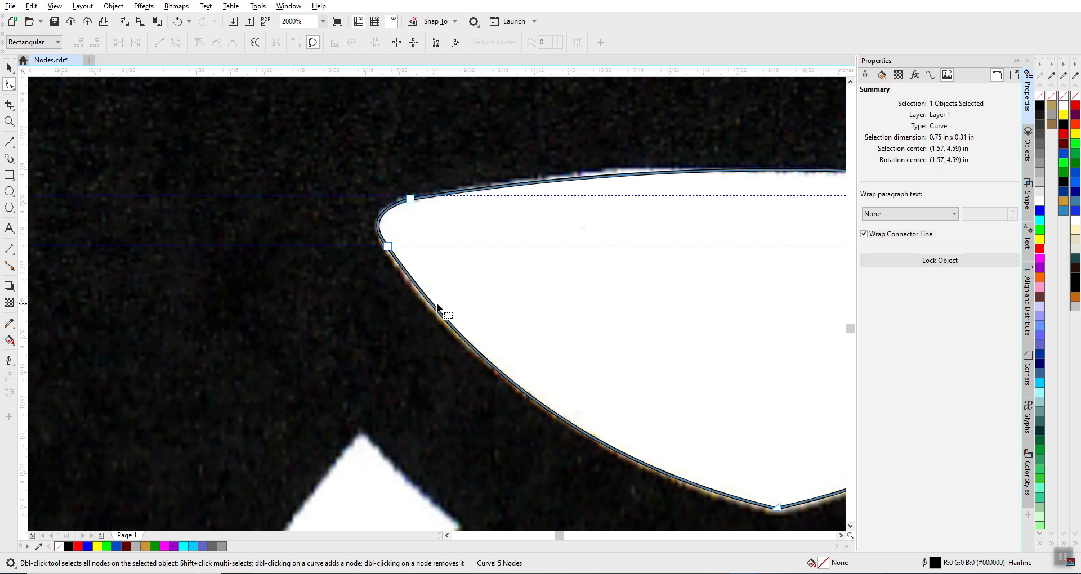
pyautogui.click(388, 247)
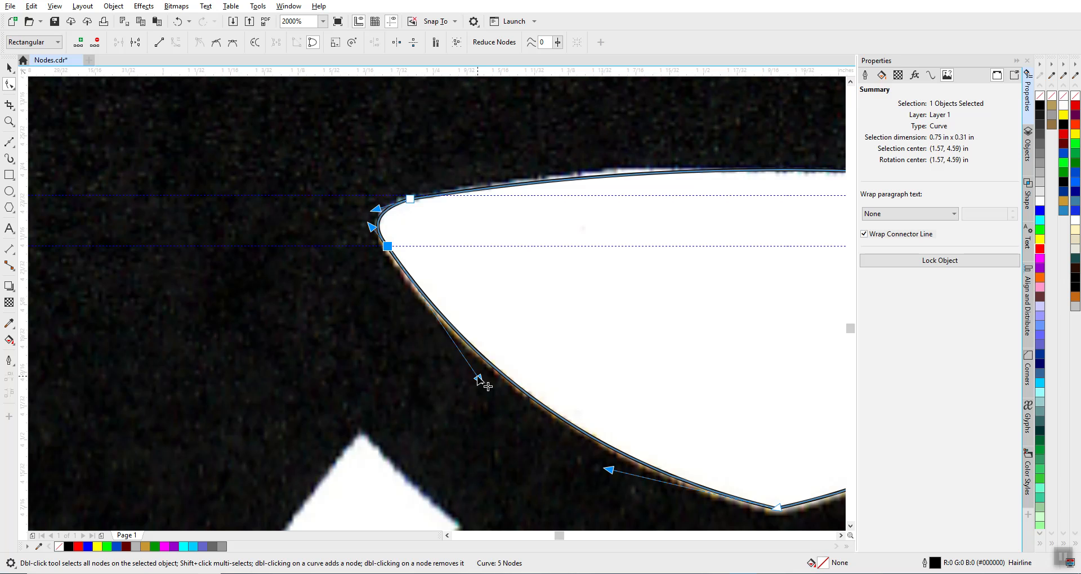
pyautogui.moveTo(478, 378); pyautogui.dragTo(441, 352)
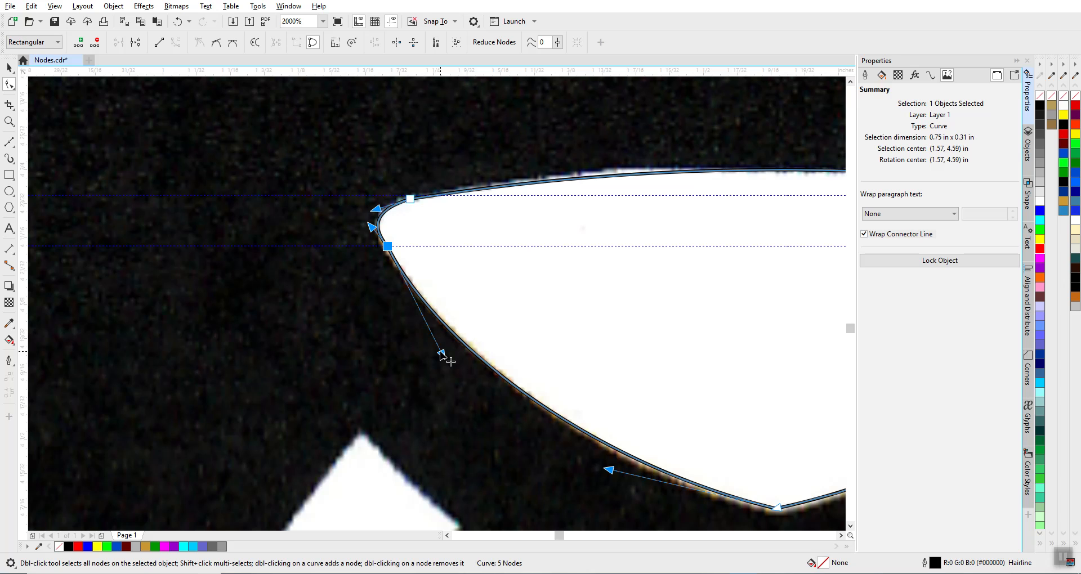
pyautogui.moveTo(441, 352); pyautogui.dragTo(442, 348)
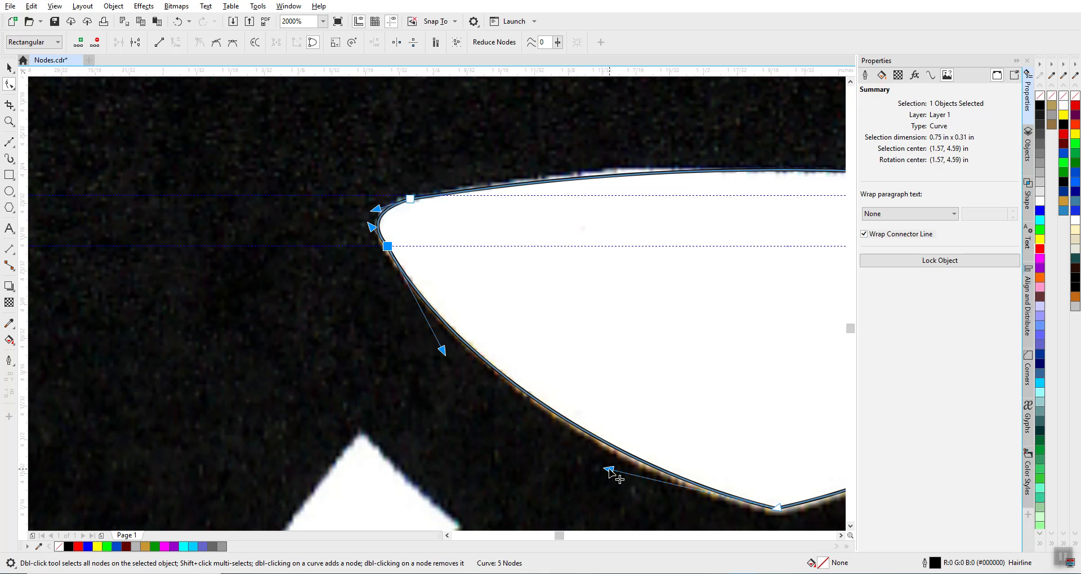
pyautogui.moveTo(609, 470); pyautogui.dragTo(608, 479)
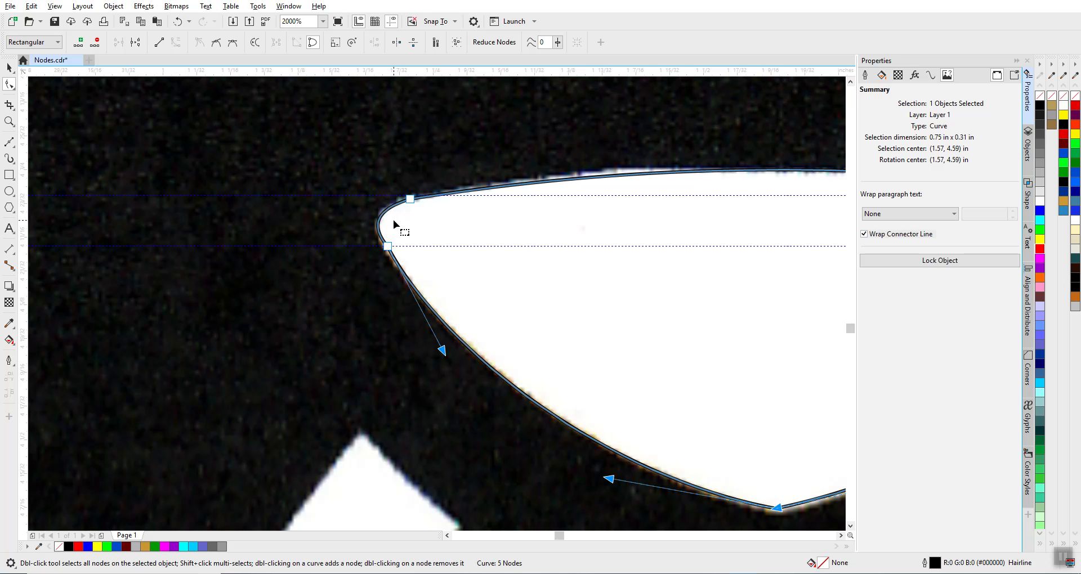
# - Reshape the rounded left corner by aligning the lower node's upper control handle with the direction of the lower-left curve
pyautogui.scroll(2, 393, 220)
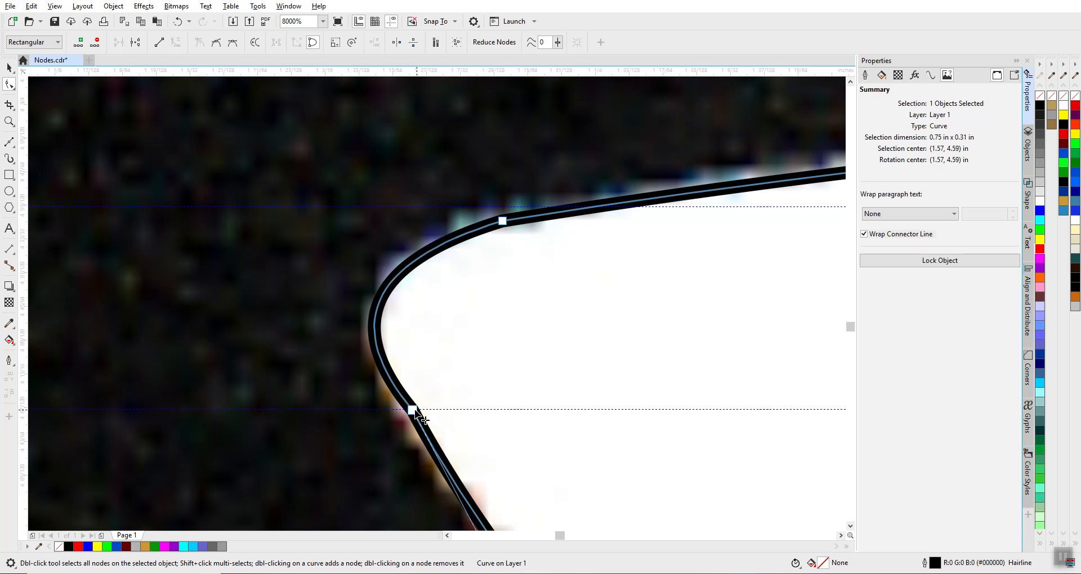
pyautogui.click(414, 412)
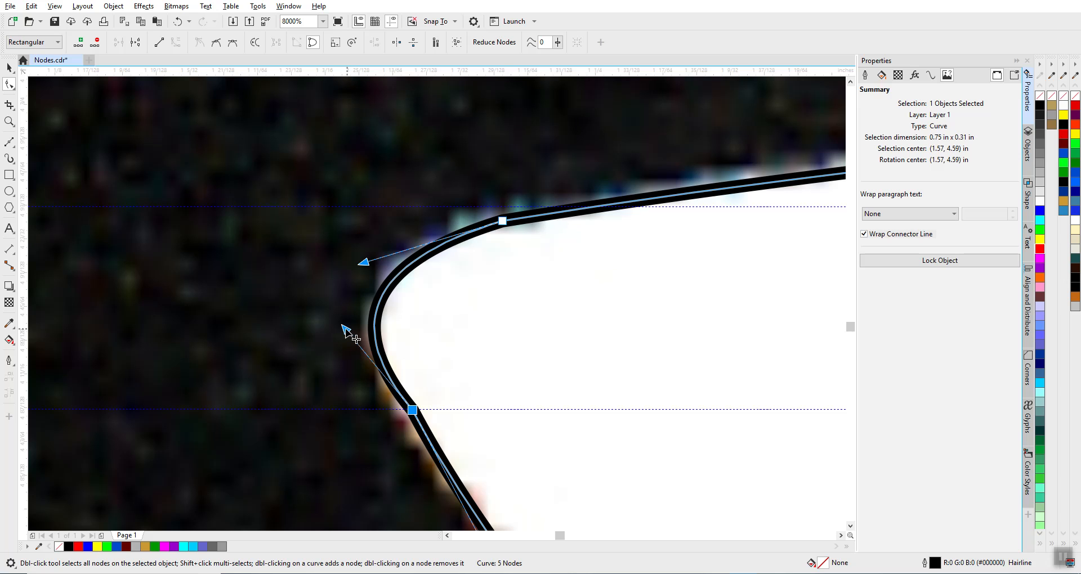
pyautogui.moveTo(346, 329); pyautogui.dragTo(286, 414)
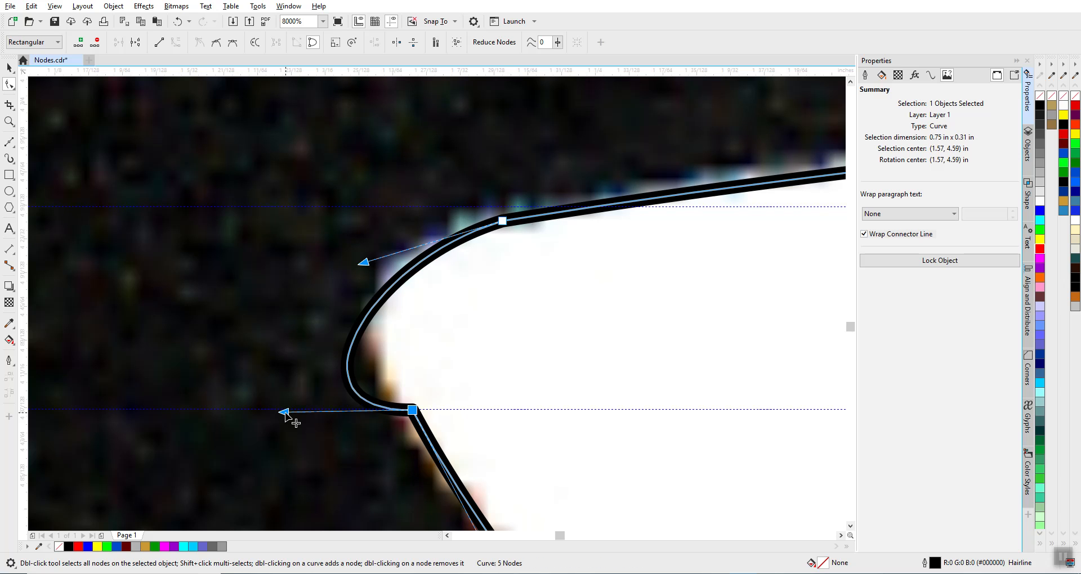
pyautogui.moveTo(285, 414); pyautogui.dragTo(357, 302)
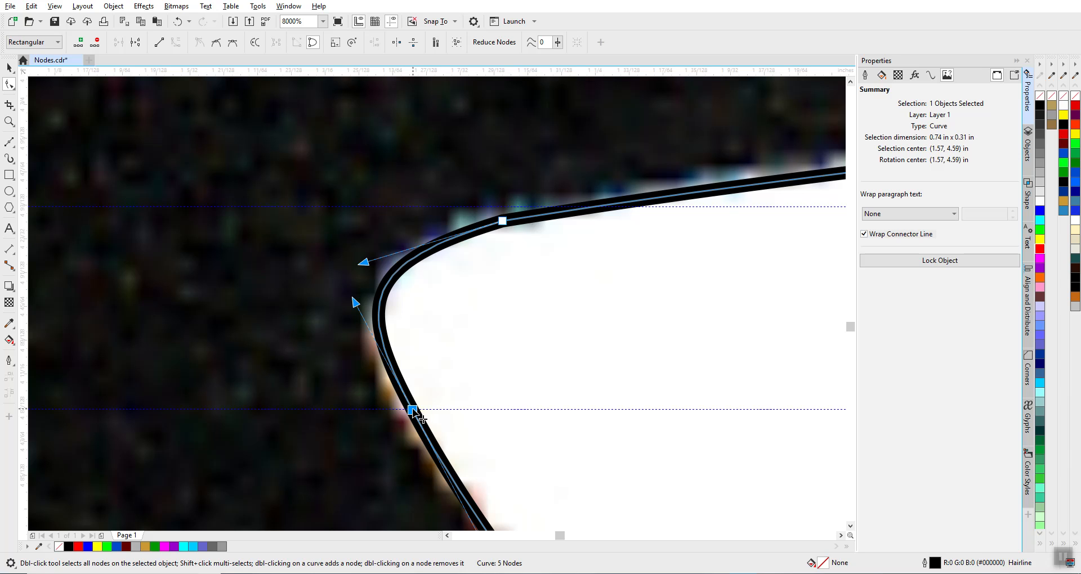
# - Change the two nodes at the outline's left corner to smooth nodes
pyautogui.click(215, 43)
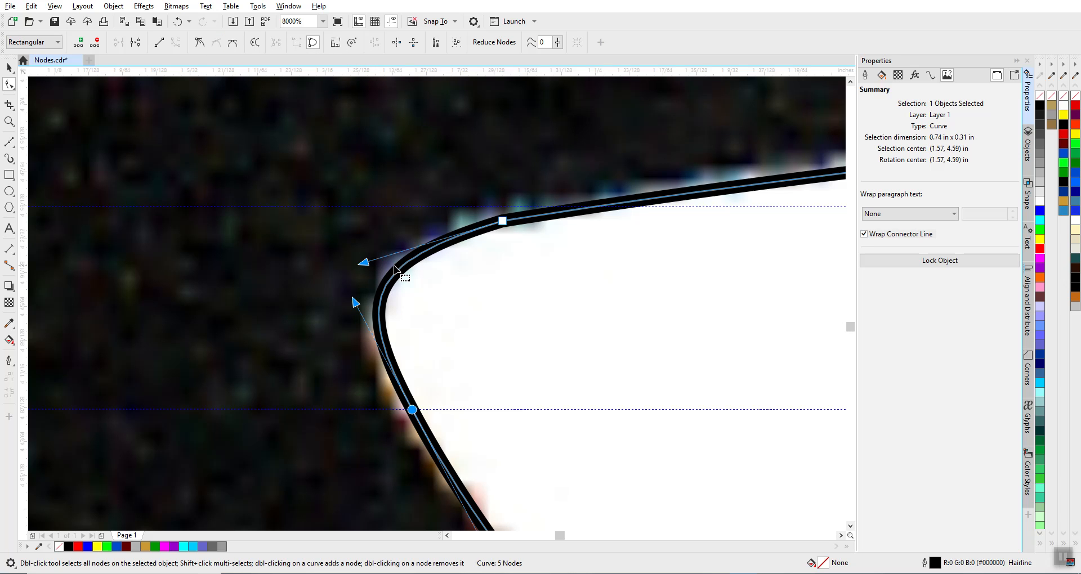
pyautogui.click(501, 220)
pyautogui.click(214, 42)
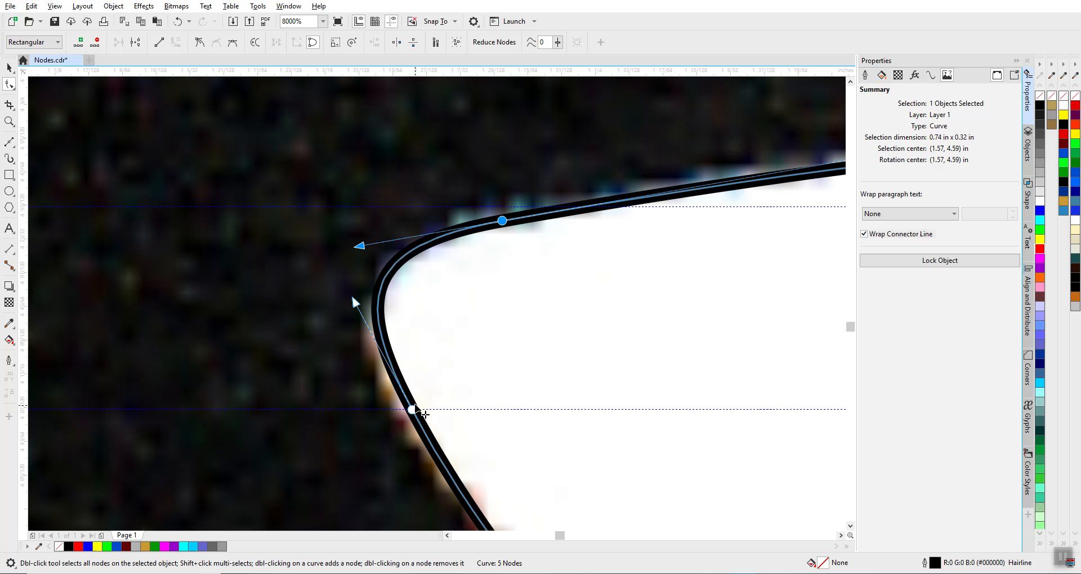
# - Fine-tune both control handles of the long top segment to fit the white cap's upper edge
pyautogui.scroll(-5, 447, 380)
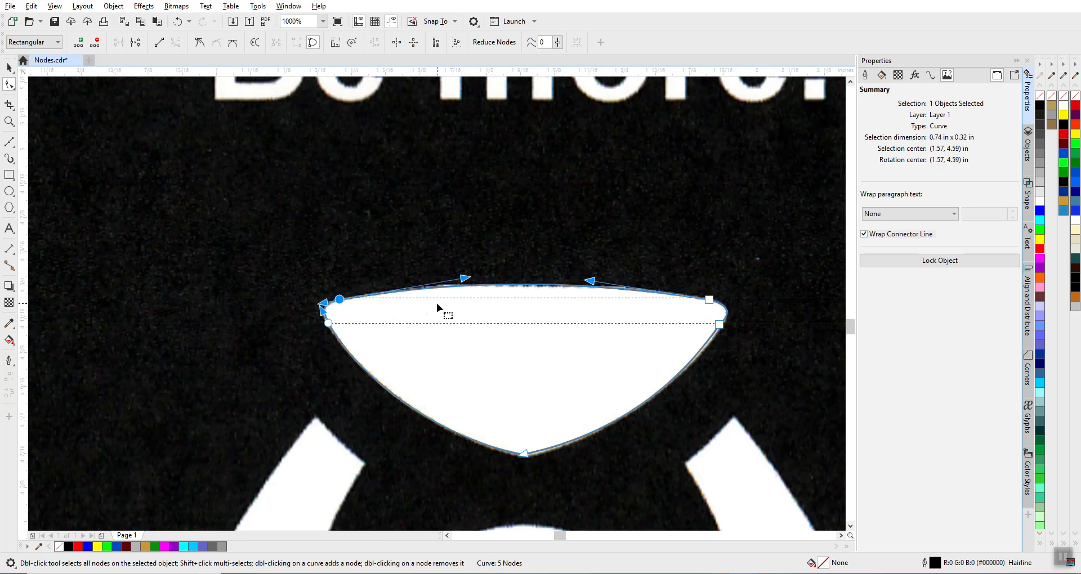
pyautogui.scroll(2, 437, 304)
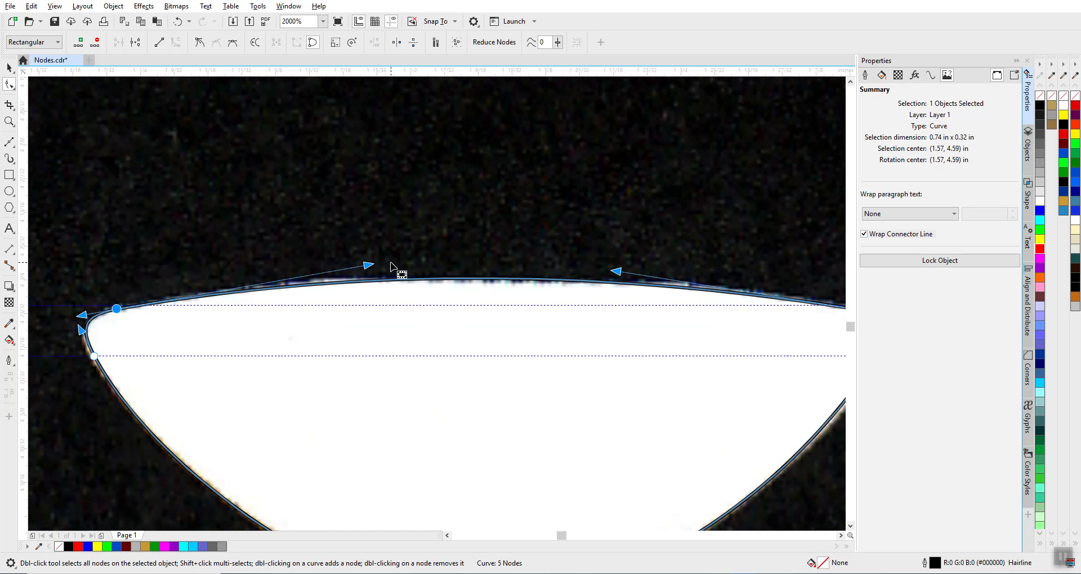
pyautogui.moveTo(366, 265); pyautogui.dragTo(358, 266)
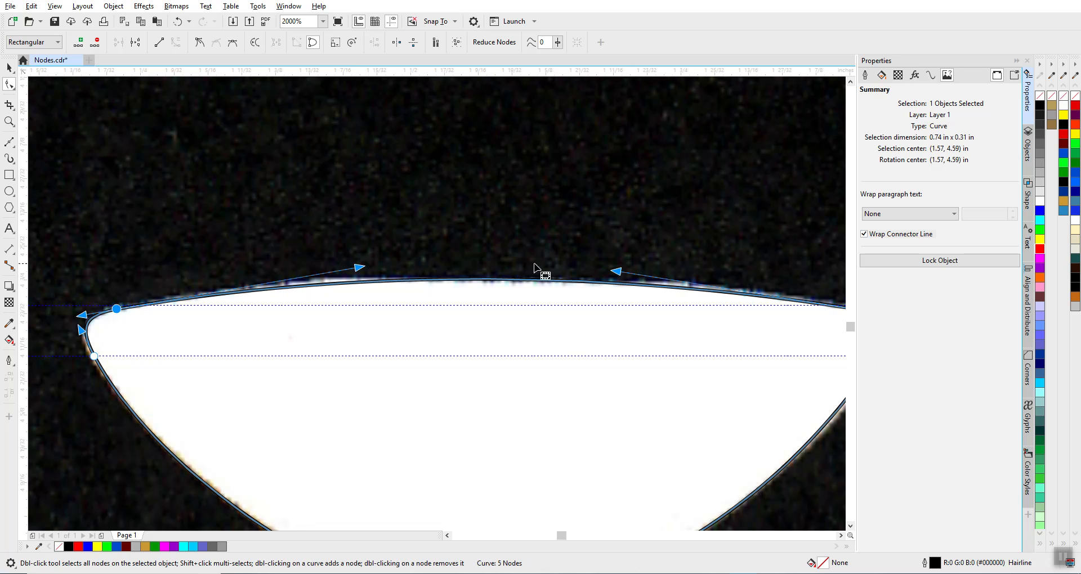
pyautogui.moveTo(622, 264); pyautogui.dragTo(620, 266)
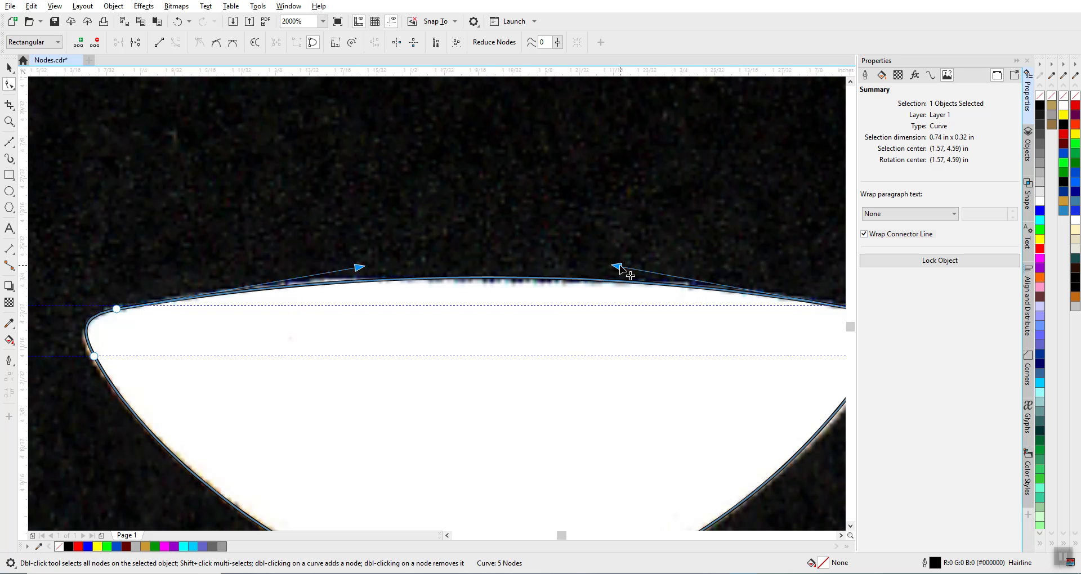
# - Change the two nodes at the outline's right corner to smooth nodes
pyautogui.scroll(-3, 437, 305)
pyautogui.scroll(3, 502, 331)
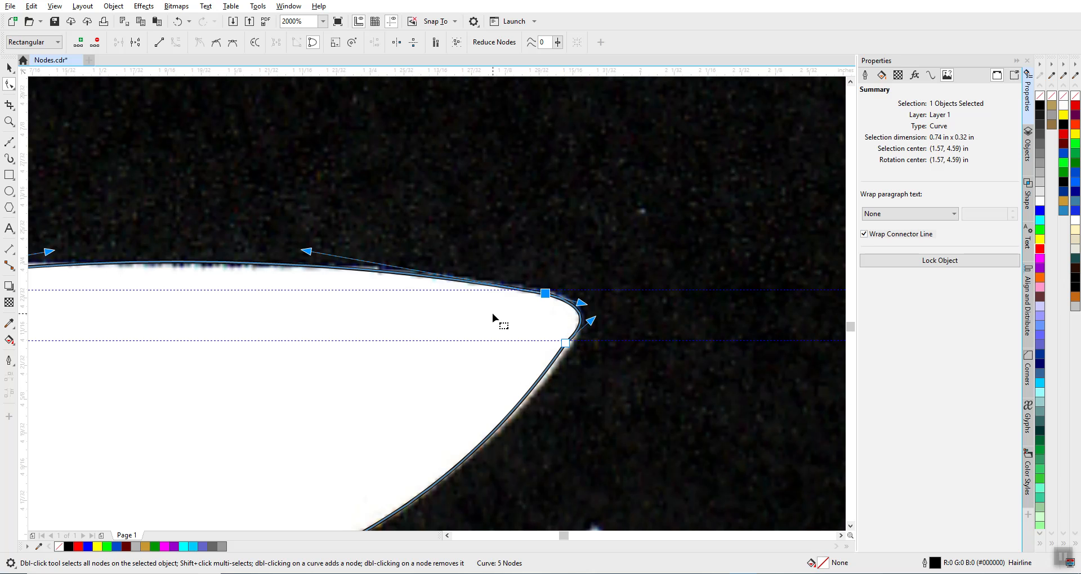
pyautogui.scroll(2, 493, 313)
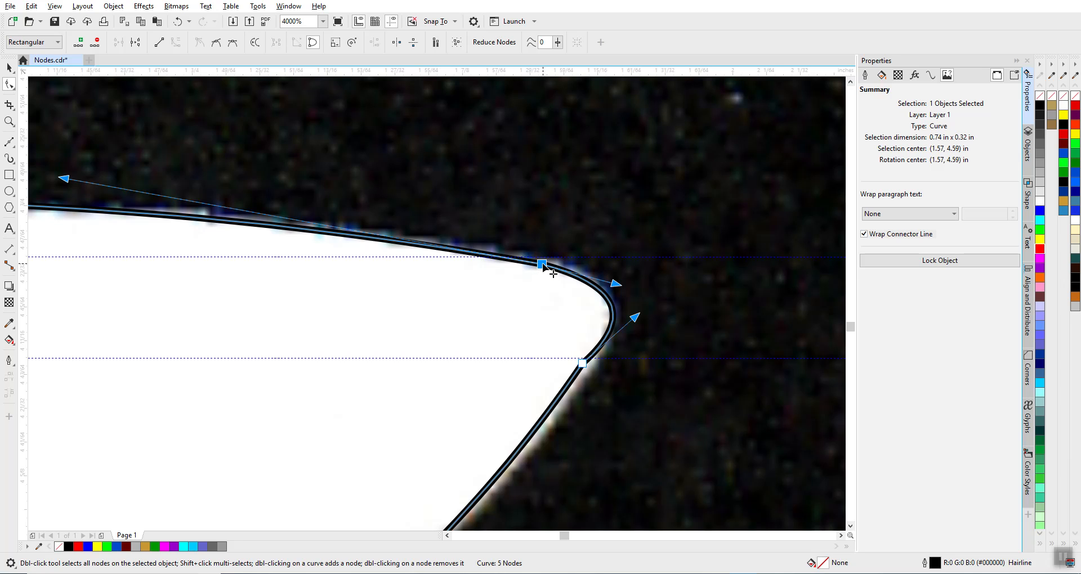
pyautogui.click(220, 42)
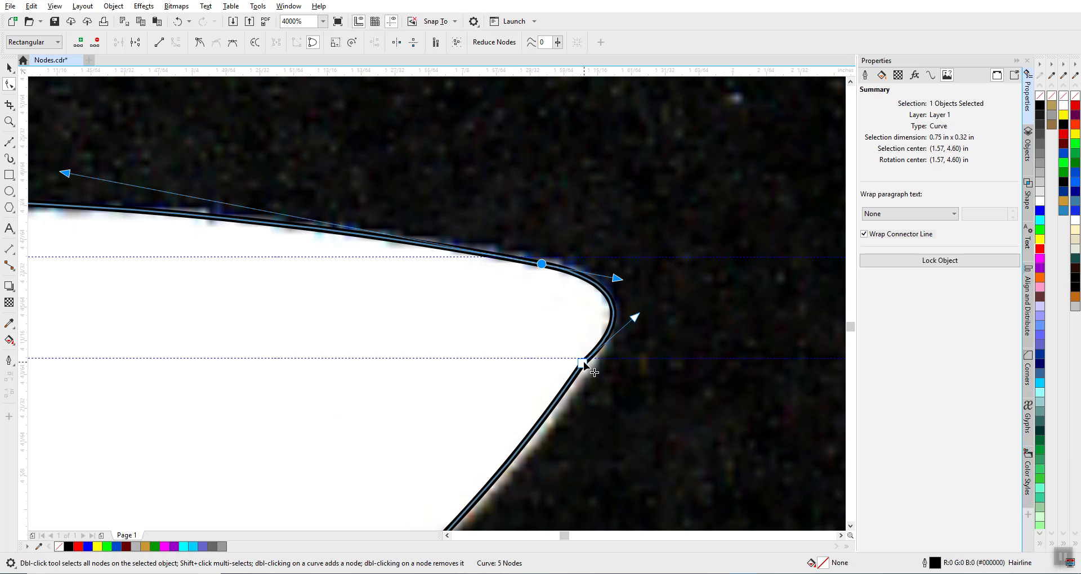
pyautogui.click(584, 362)
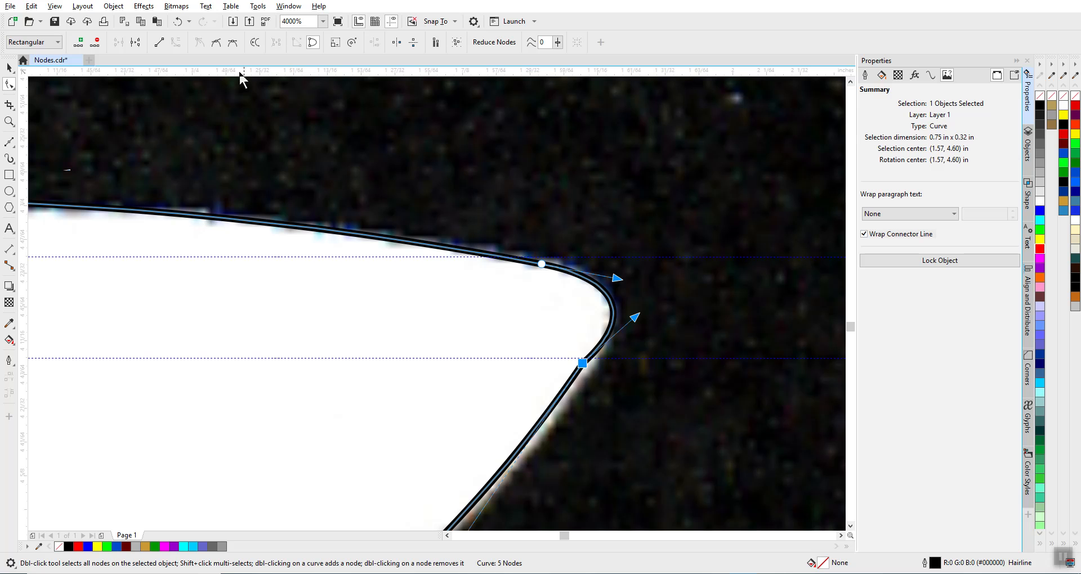
pyautogui.click(218, 50)
# - Nudge the right corner's lower node about 0.002 in outward and pull the lower-right segment's upper handle slightly outward to fit the edge
pyautogui.scroll(-3, 437, 302)
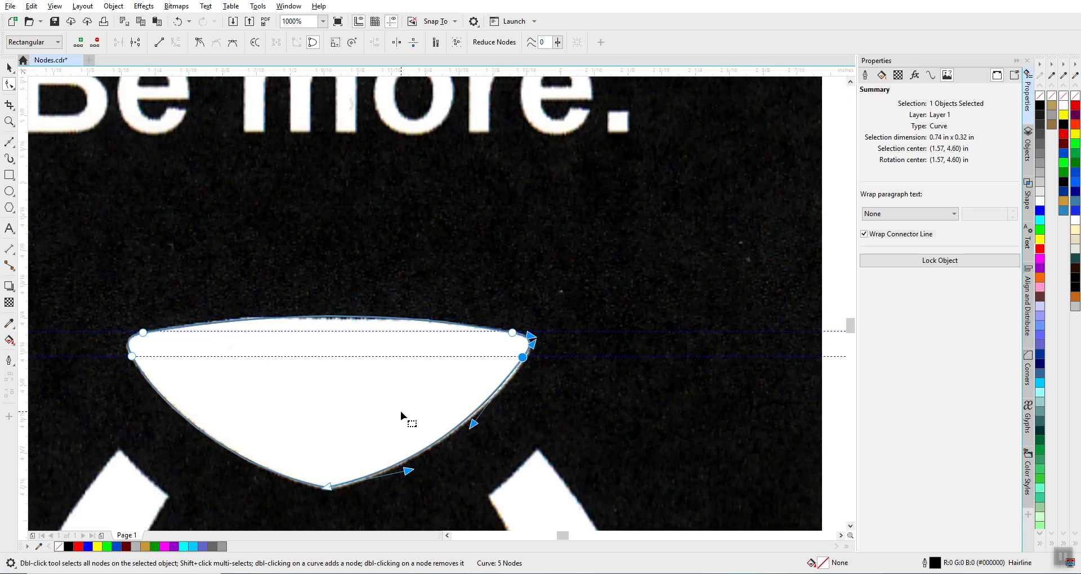
pyautogui.scroll(1, 437, 303)
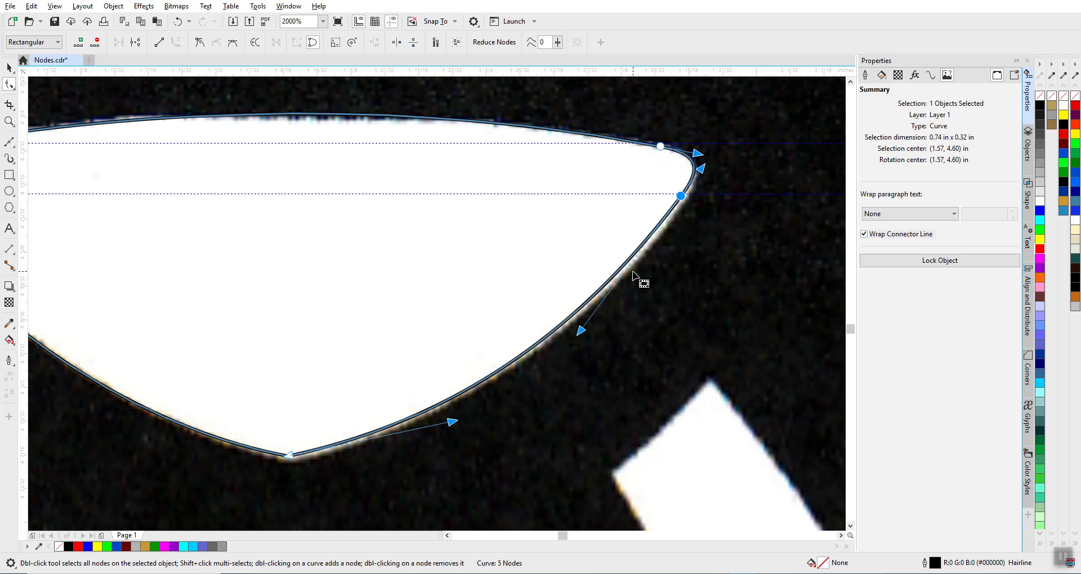
pyautogui.scroll(2, 671, 201)
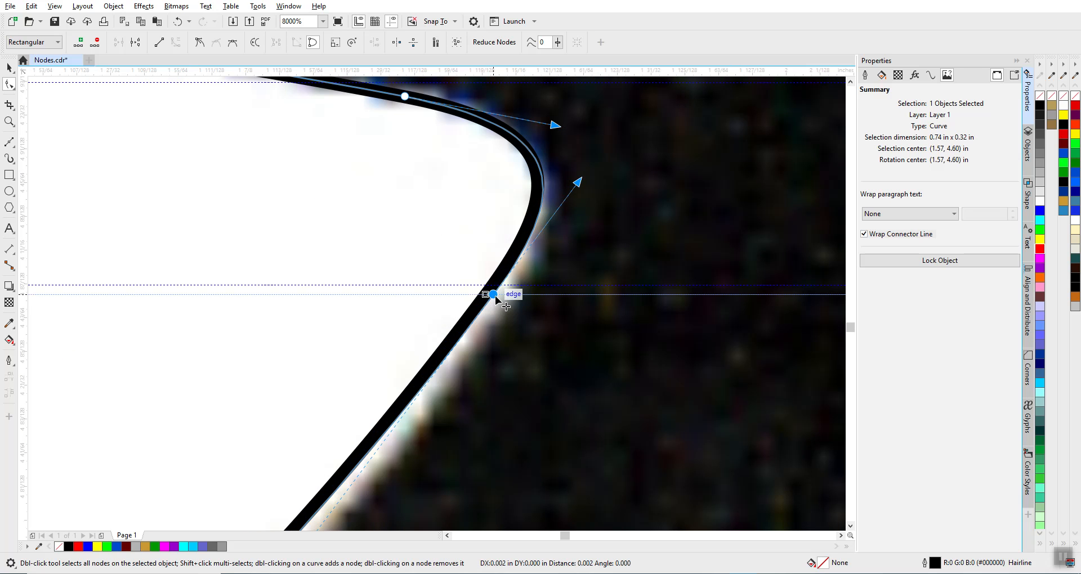
pyautogui.scroll(-2, 495, 295)
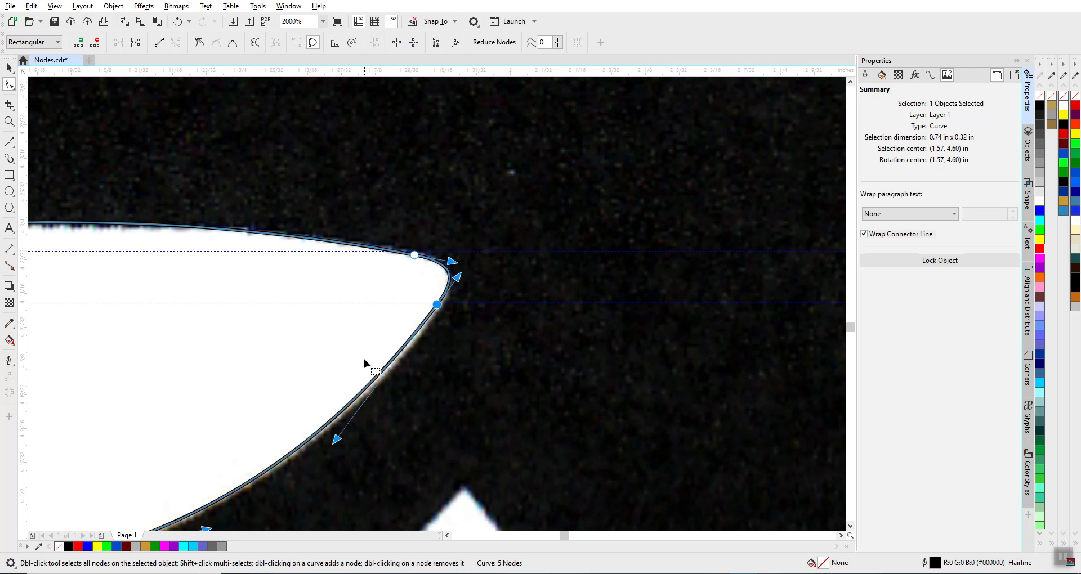
pyautogui.scroll(1, 343, 426)
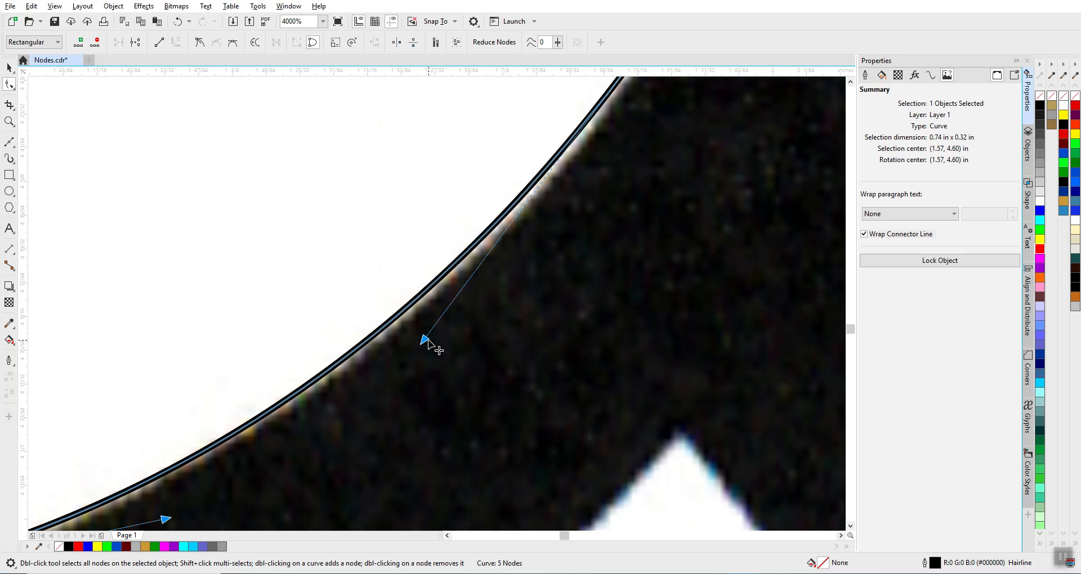
pyautogui.moveTo(428, 341); pyautogui.dragTo(428, 347)
pyautogui.scroll(-1, 428, 348)
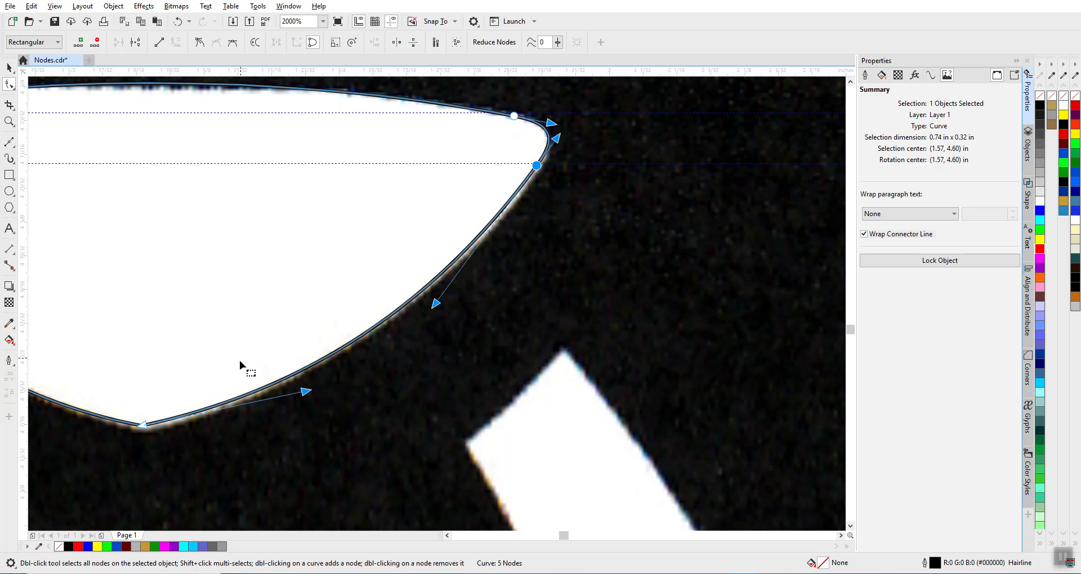
# - Shift the outline's bottom tip node about 0.002 in to the right, centring it on the white cap's point
pyautogui.scroll(2, 169, 423)
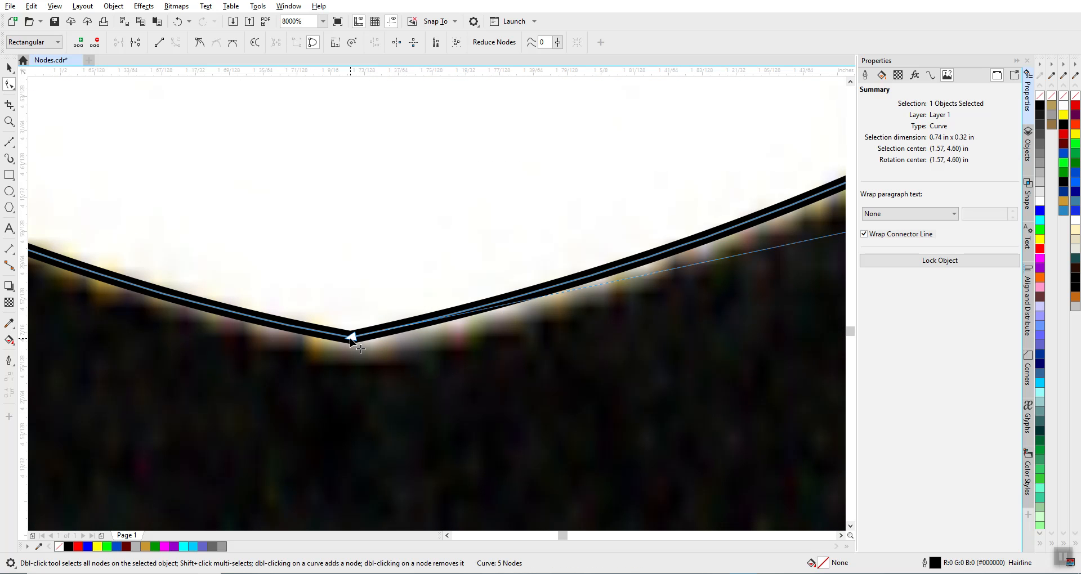
pyautogui.moveTo(350, 338); pyautogui.dragTo(356, 340)
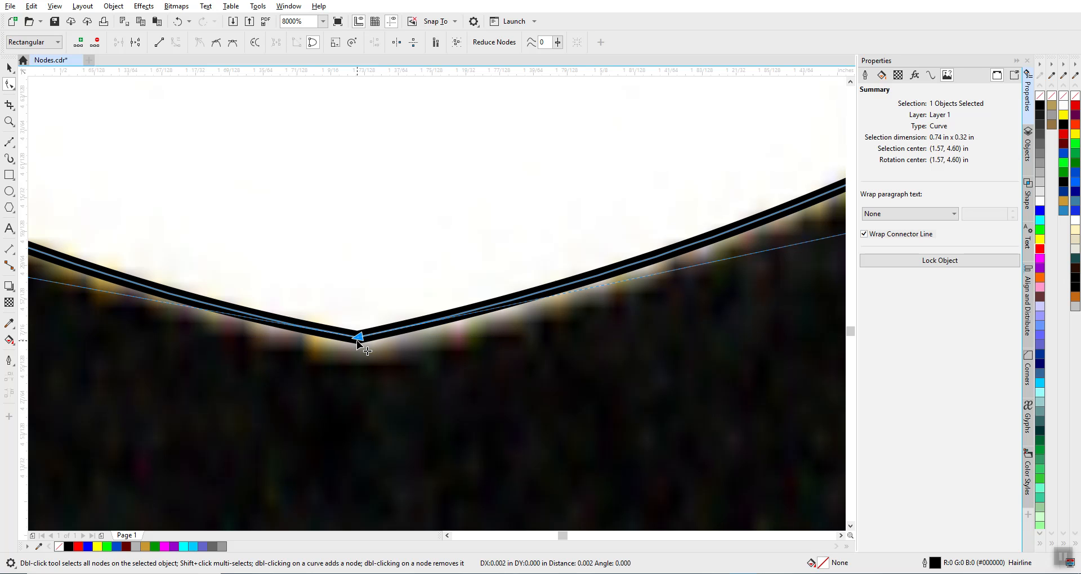
pyautogui.scroll(2, 437, 304)
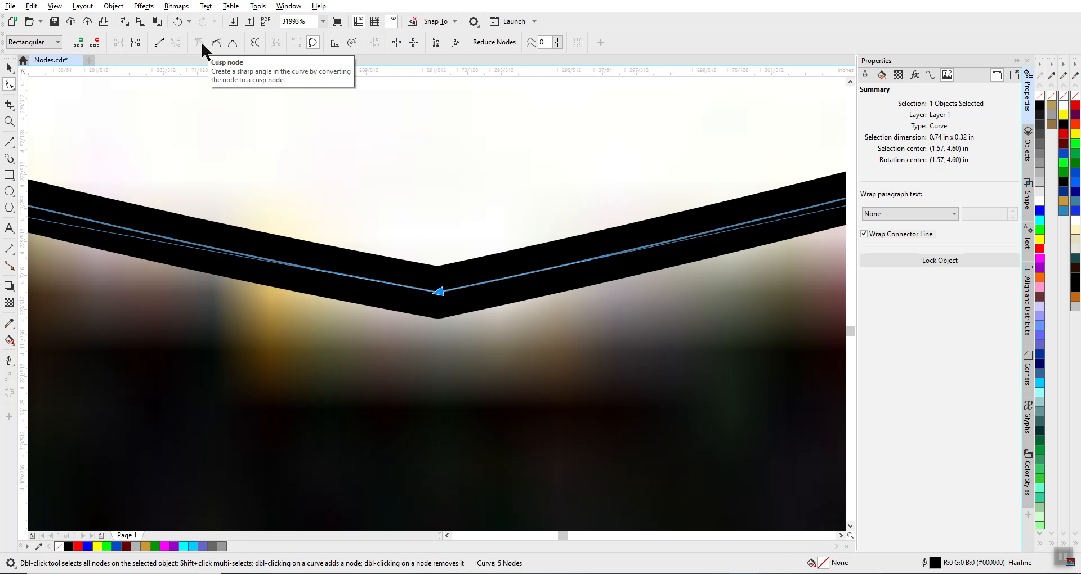
# - Fill the traced cap shape with gold (R180 G155 B87), remove its outline and deselect it
pyautogui.scroll(-4, 437, 303)
pyautogui.scroll(-2, 438, 304)
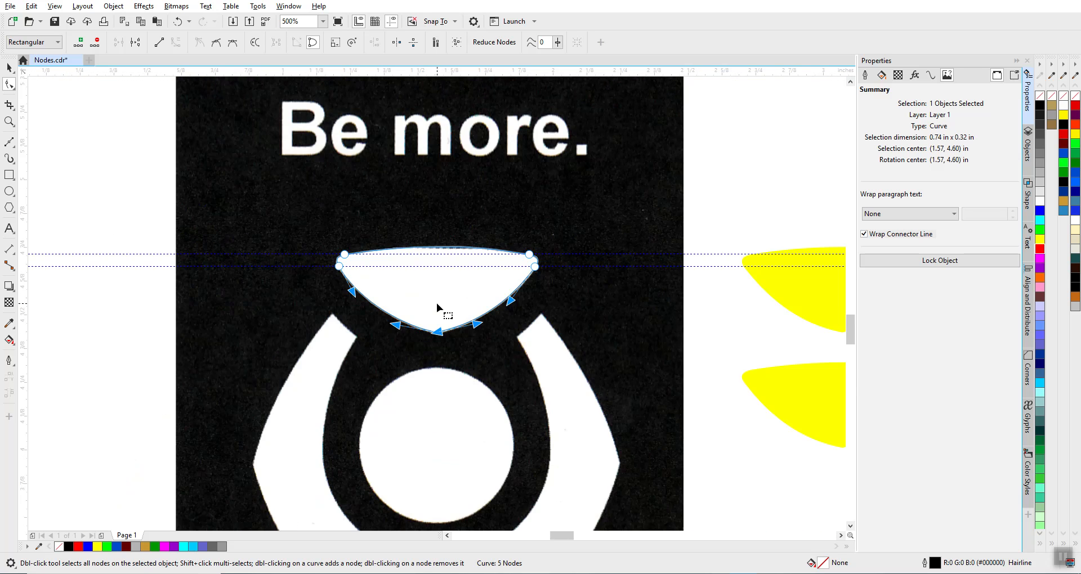
pyautogui.scroll(1, 438, 304)
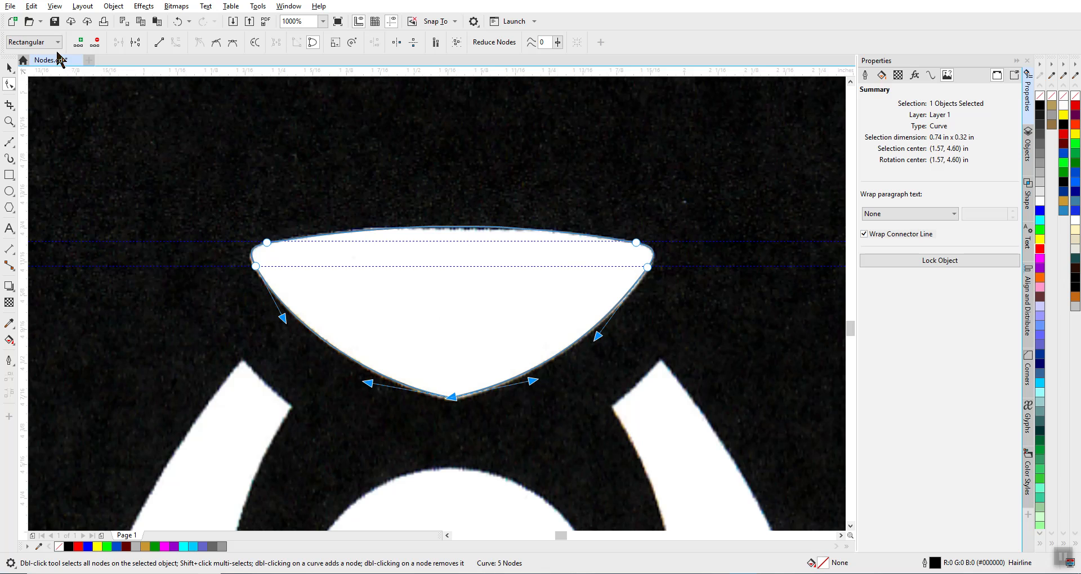
pyautogui.click(9, 69)
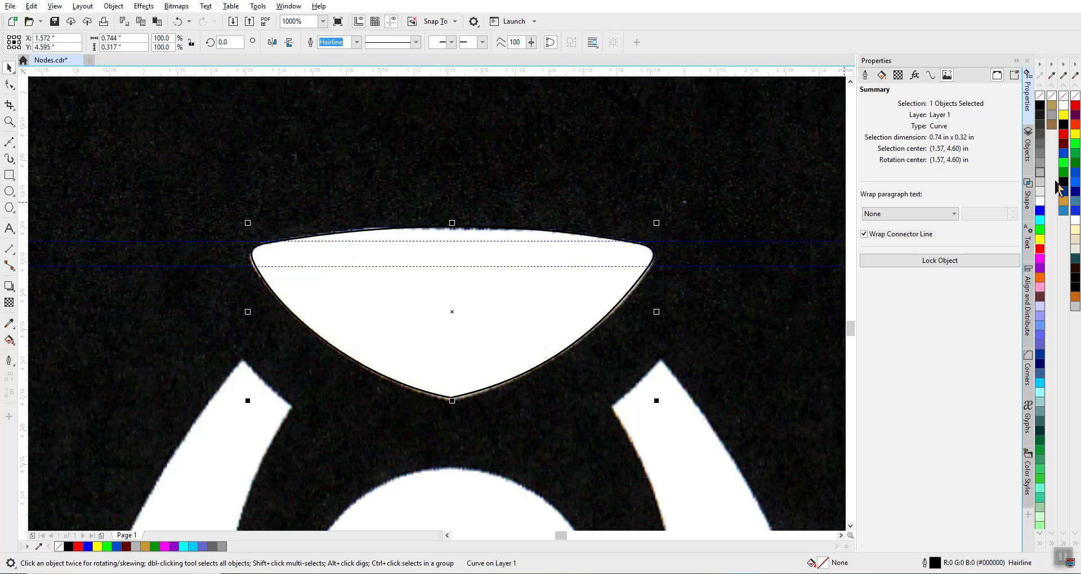
pyautogui.click(1052, 110)
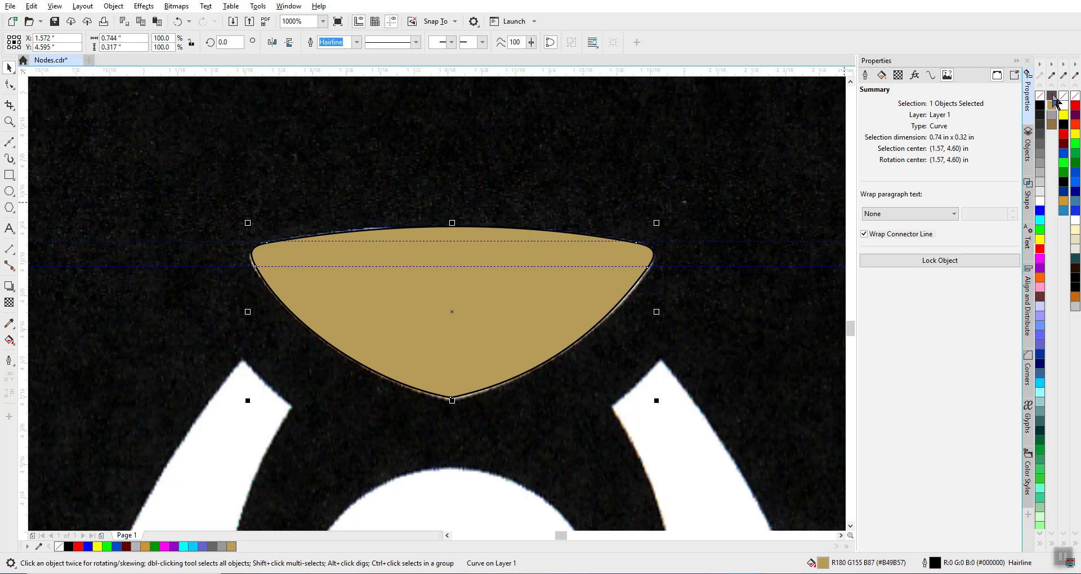
pyautogui.rightClick(1053, 97)
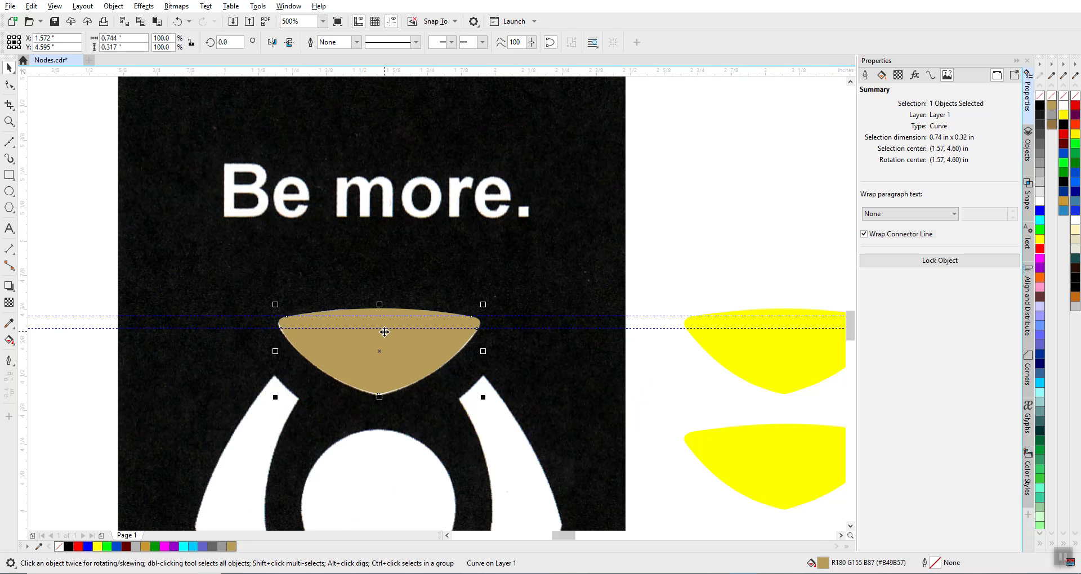
pyautogui.click(70, 176)
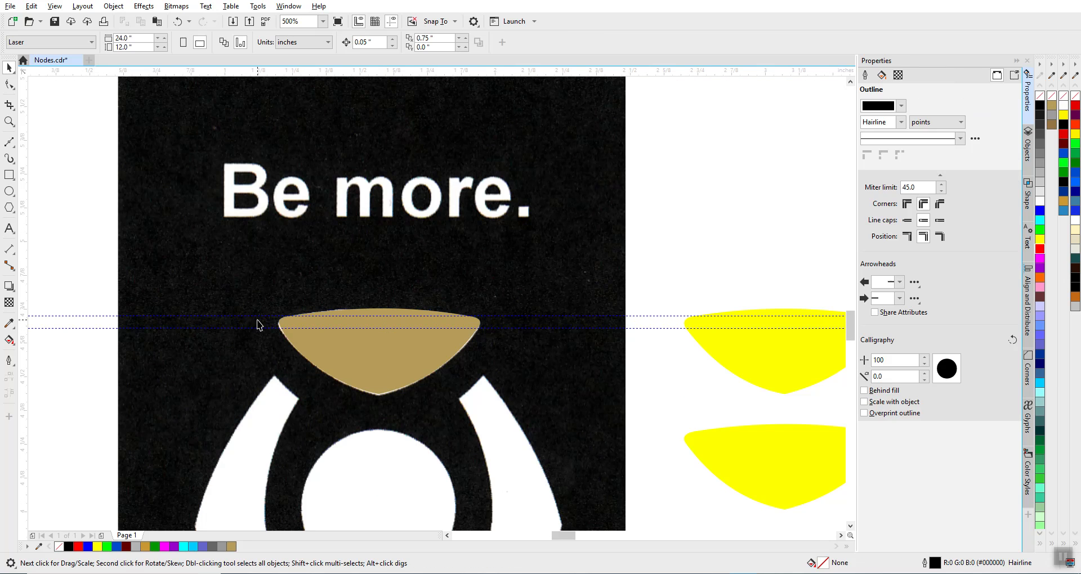
pyautogui.scroll(-1, 437, 307)
pyautogui.scroll(1, 444, 361)
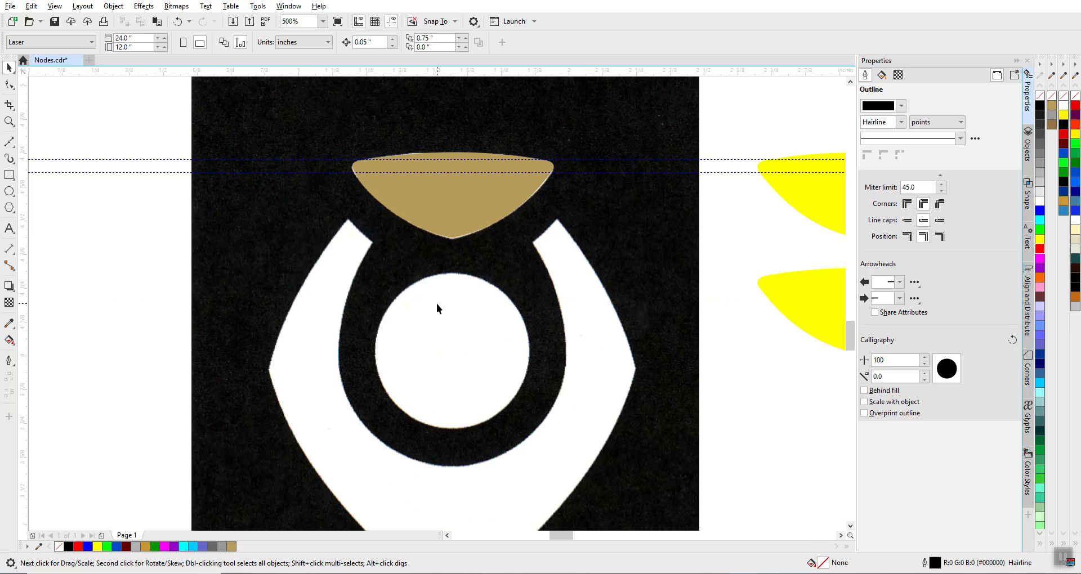
pyautogui.click(446, 204)
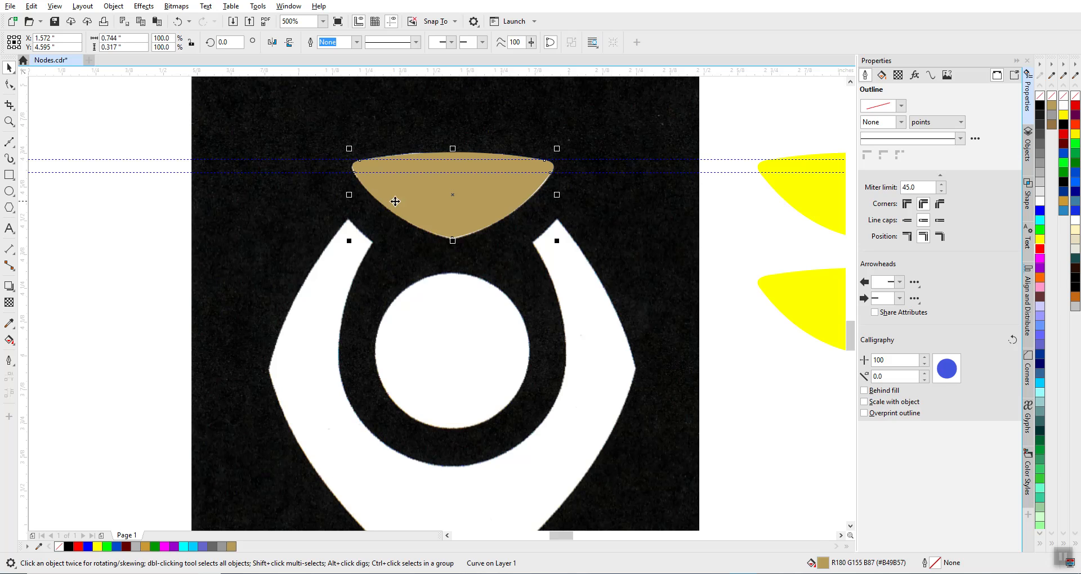
pyautogui.click(120, 205)
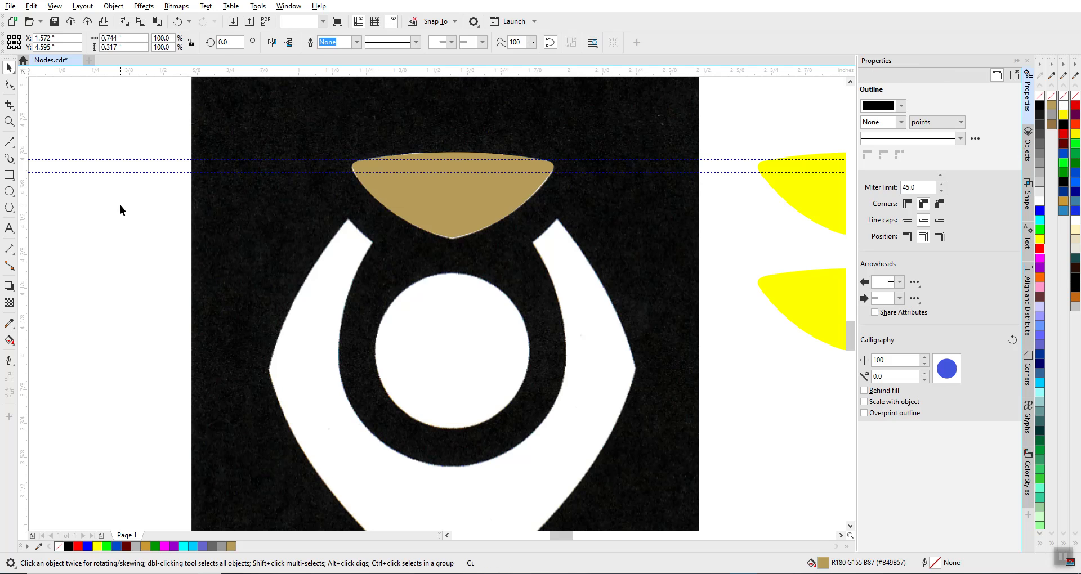
pyautogui.scroll(-1, 404, 255)
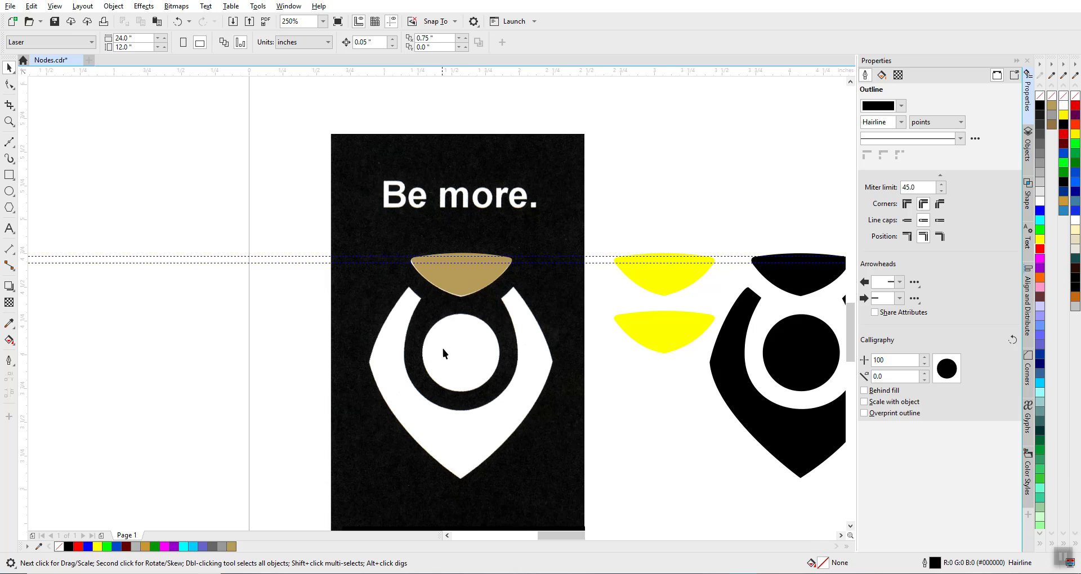
pyautogui.scroll(1, 443, 351)
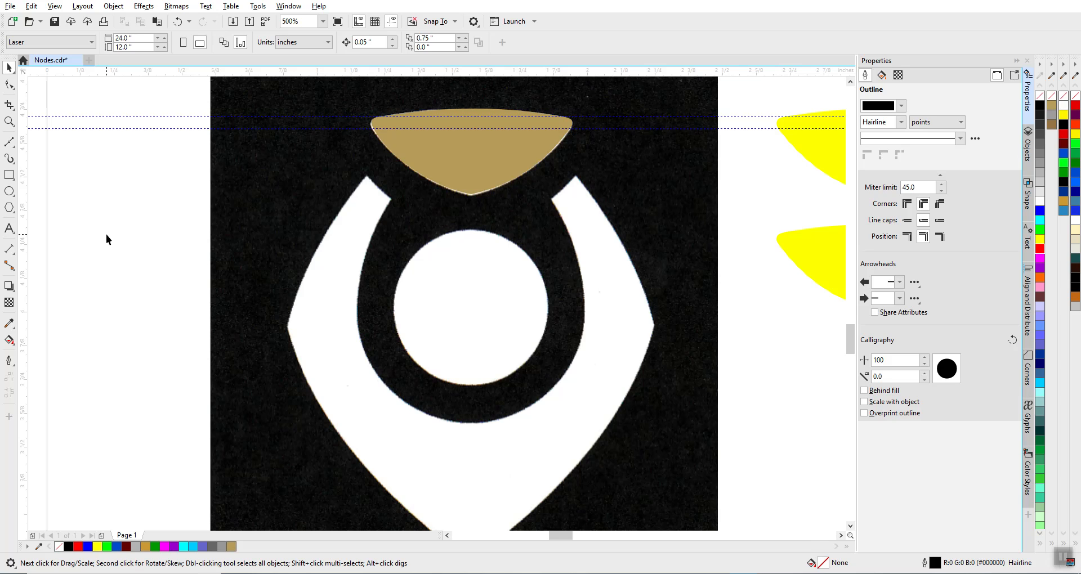
# - Draw a circle about 0.6 in across with the Ellipse tool and move it over the logo's white circle
pyautogui.click(10, 191)
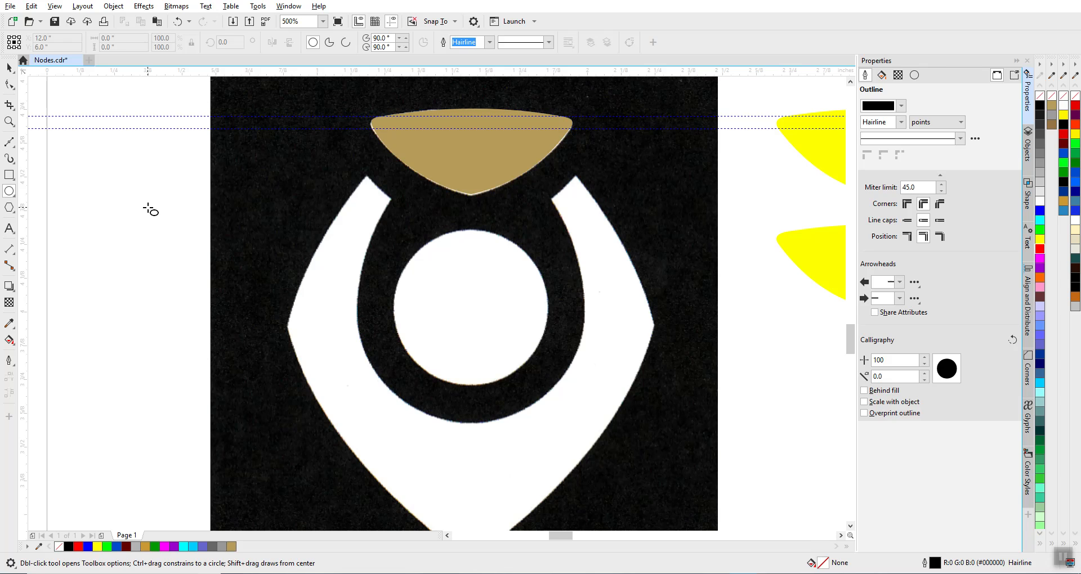
pyautogui.moveTo(148, 208)
pyautogui.mouseDown()
pyautogui.moveTo(169, 268)
pyautogui.moveTo(258, 341)
pyautogui.moveTo(273, 370)
pyautogui.mouseUp()
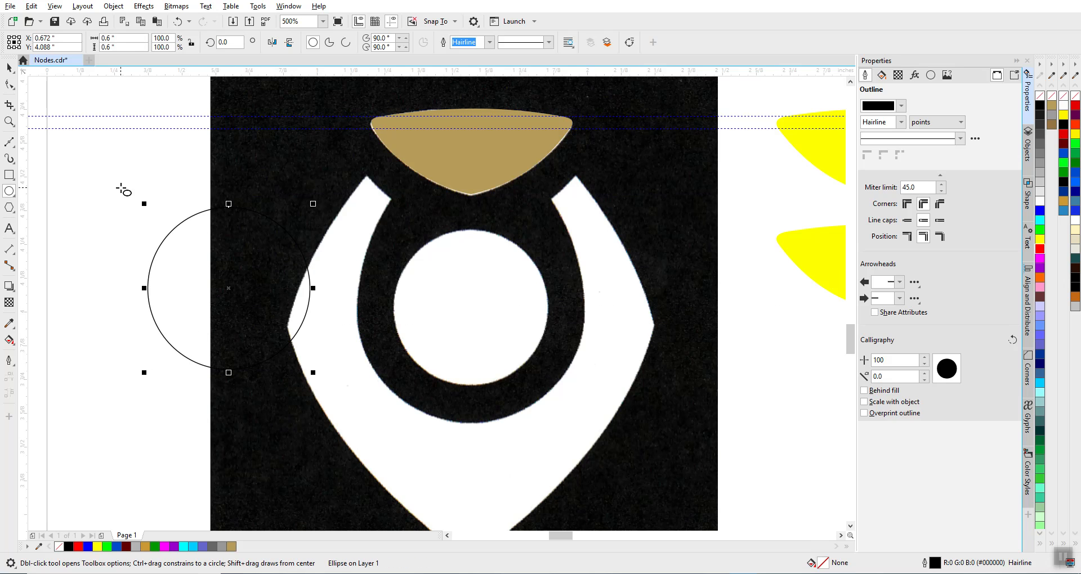
pyautogui.click(9, 69)
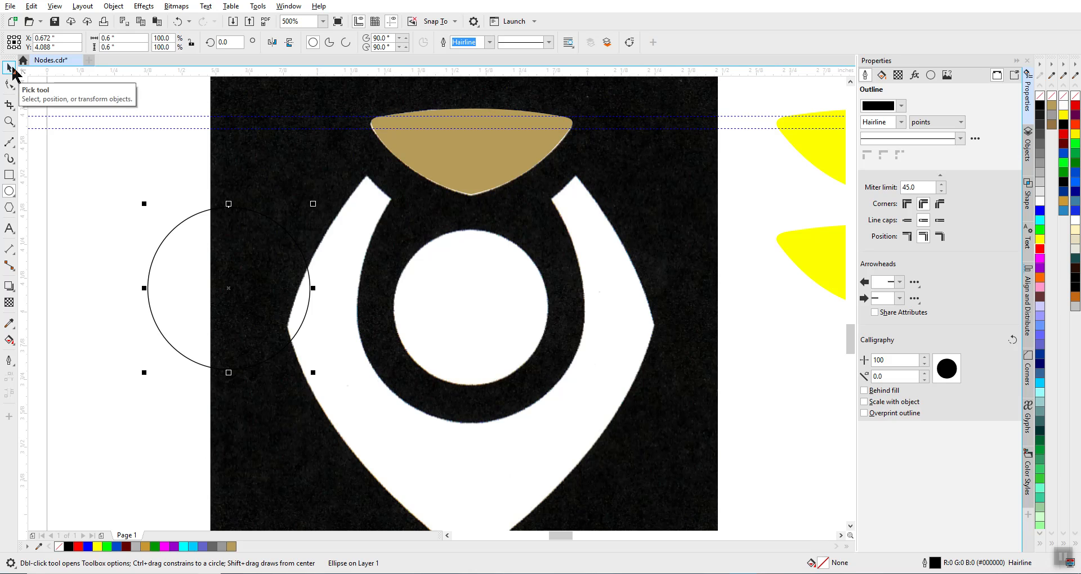
pyautogui.click(126, 178)
pyautogui.moveTo(202, 257); pyautogui.dragTo(441, 279)
pyautogui.scroll(2, 441, 279)
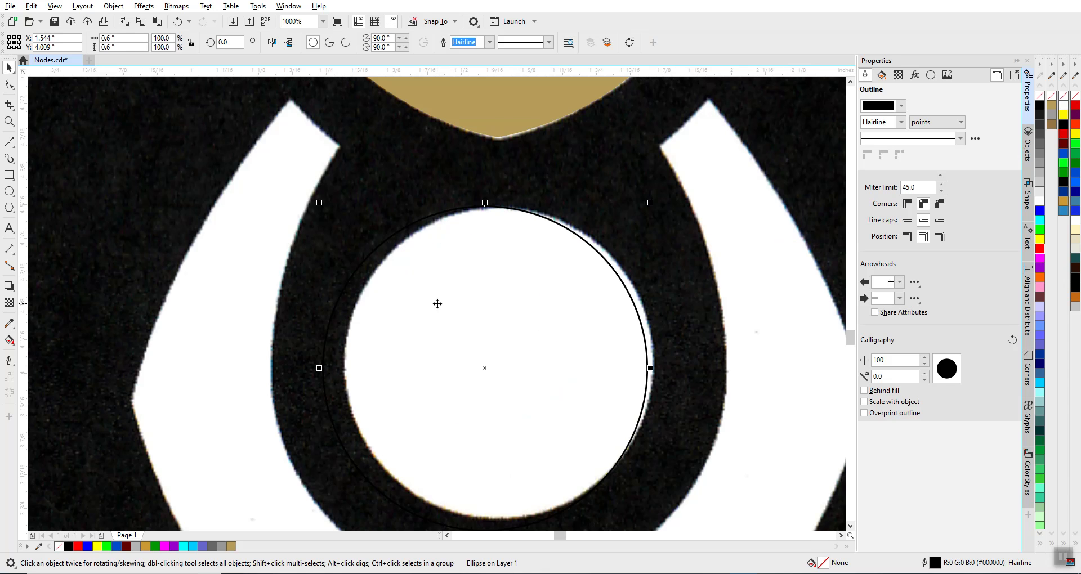
# - Colour the circle's outline red for contrast and centre it over the white circle in the bitmap
pyautogui.rightClick(1041, 239)
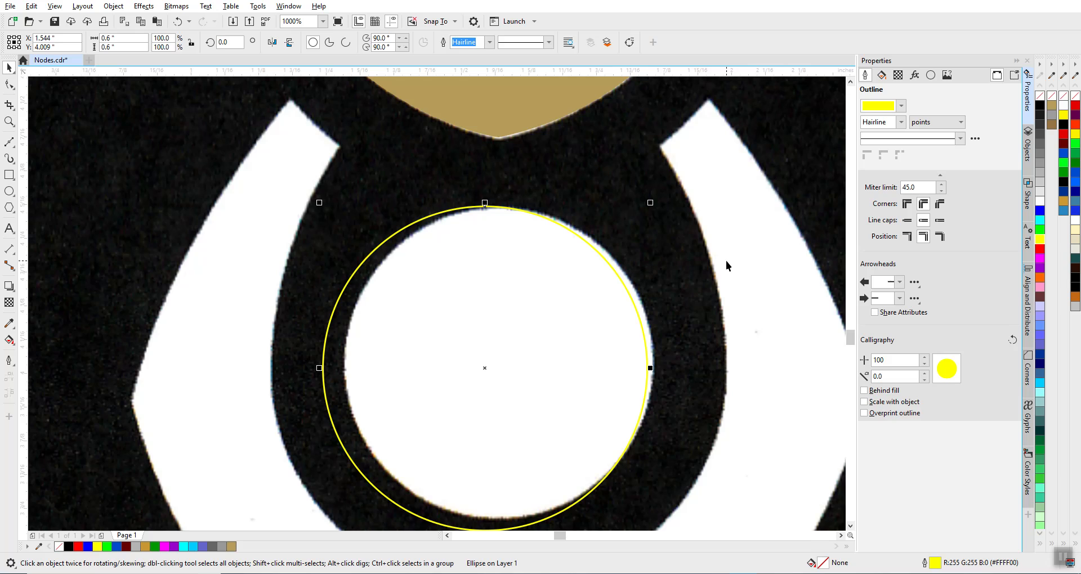
pyautogui.rightClick(1040, 248)
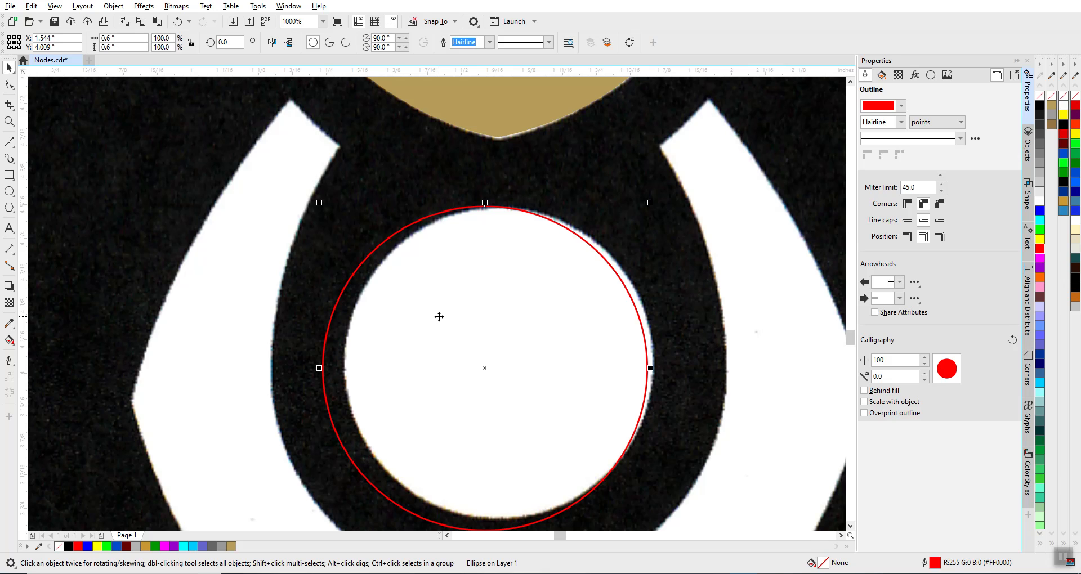
pyautogui.moveTo(466, 350)
pyautogui.mouseDown()
pyautogui.moveTo(481, 357)
pyautogui.moveTo(482, 340)
pyautogui.mouseUp()
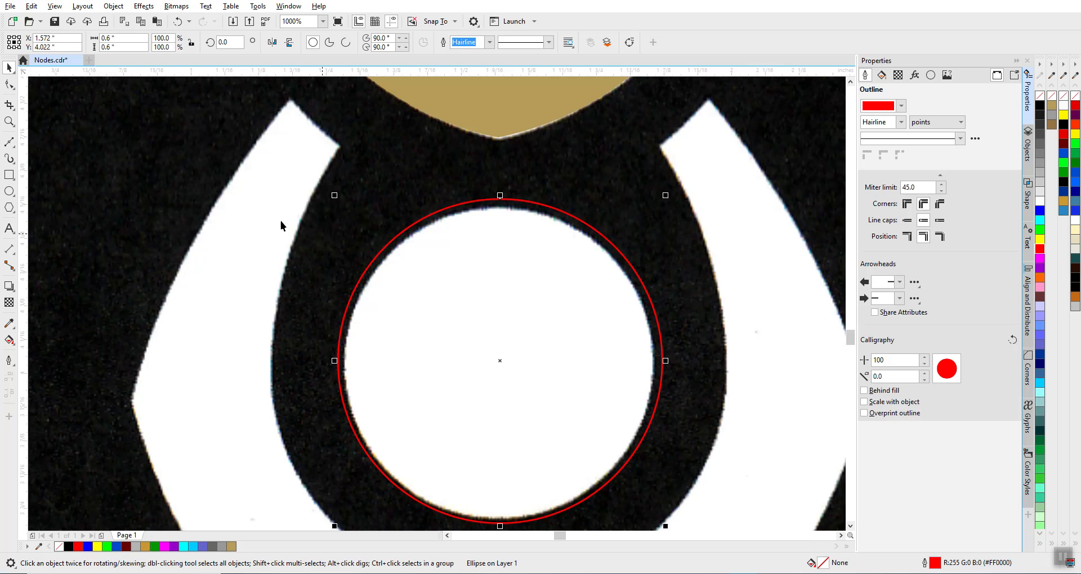
# - Set the circle's height to 0.55 in and fill it with brown (R150 G116 B68)
pyautogui.click(134, 47)
pyautogui.write('.5')
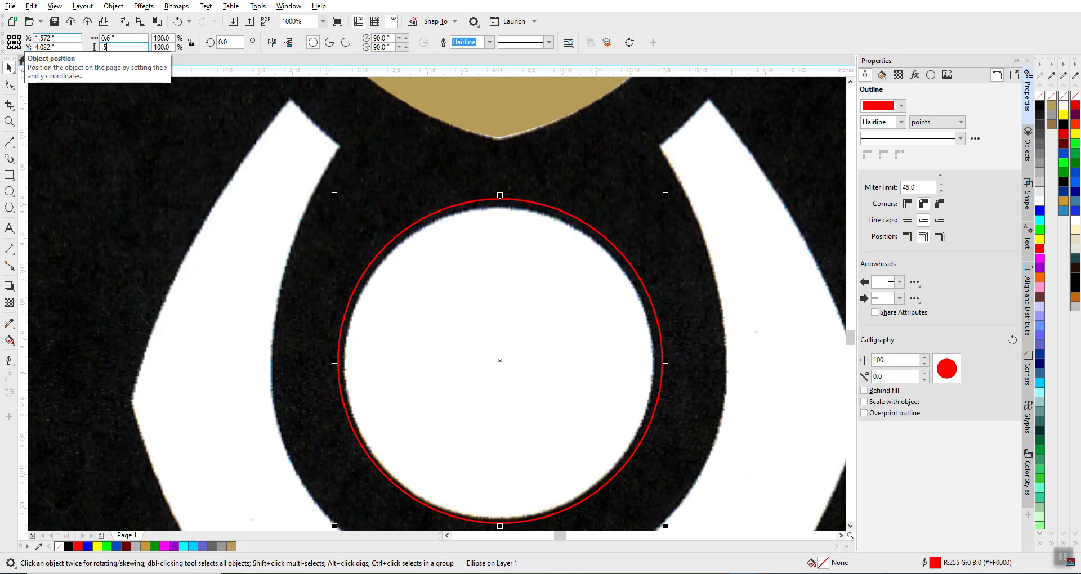
pyautogui.write('5')
pyautogui.press('Return')
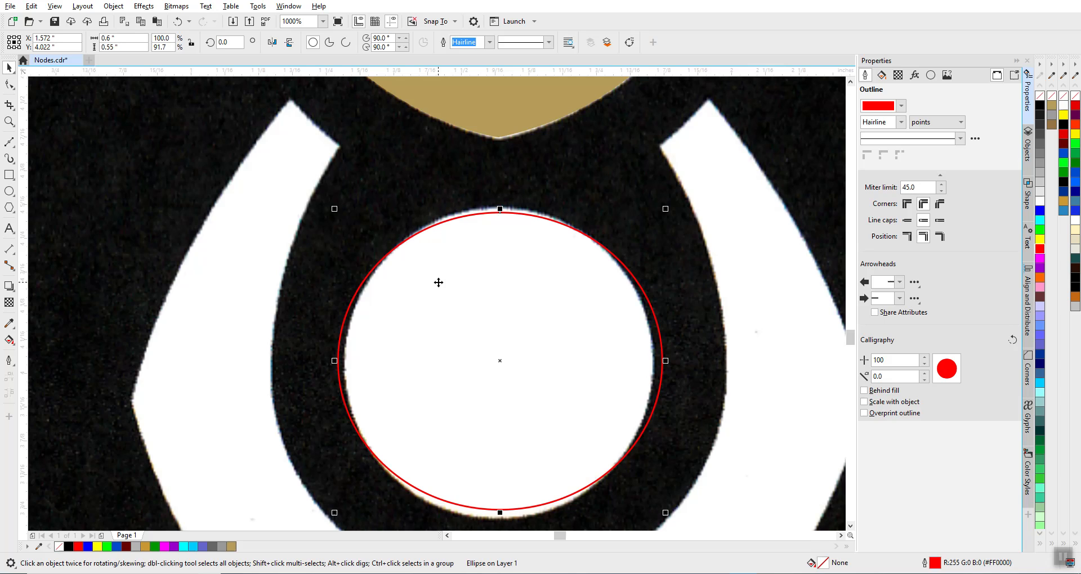
pyautogui.scroll(-2, 438, 292)
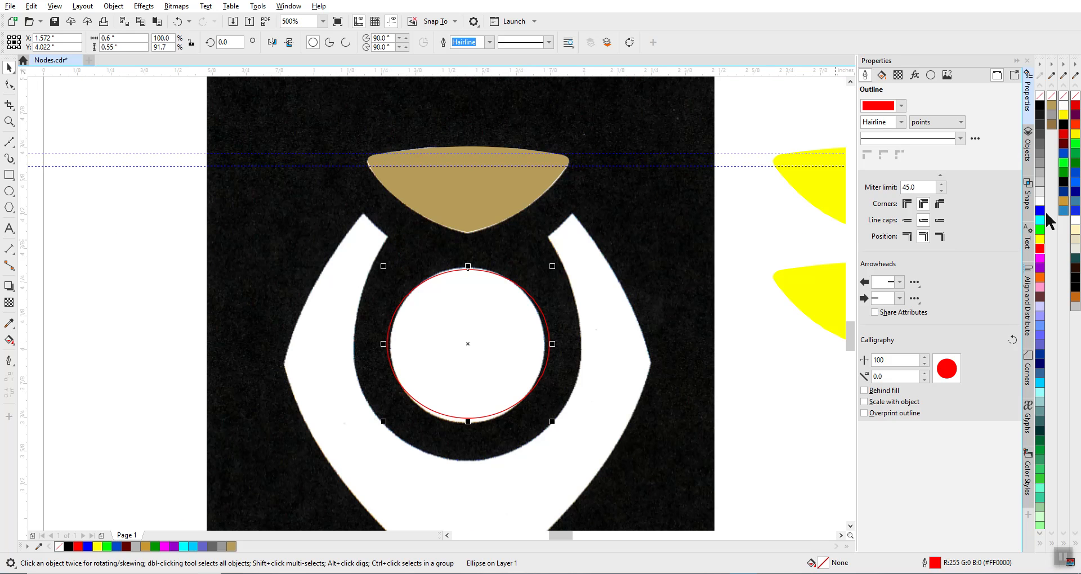
pyautogui.click(1052, 124)
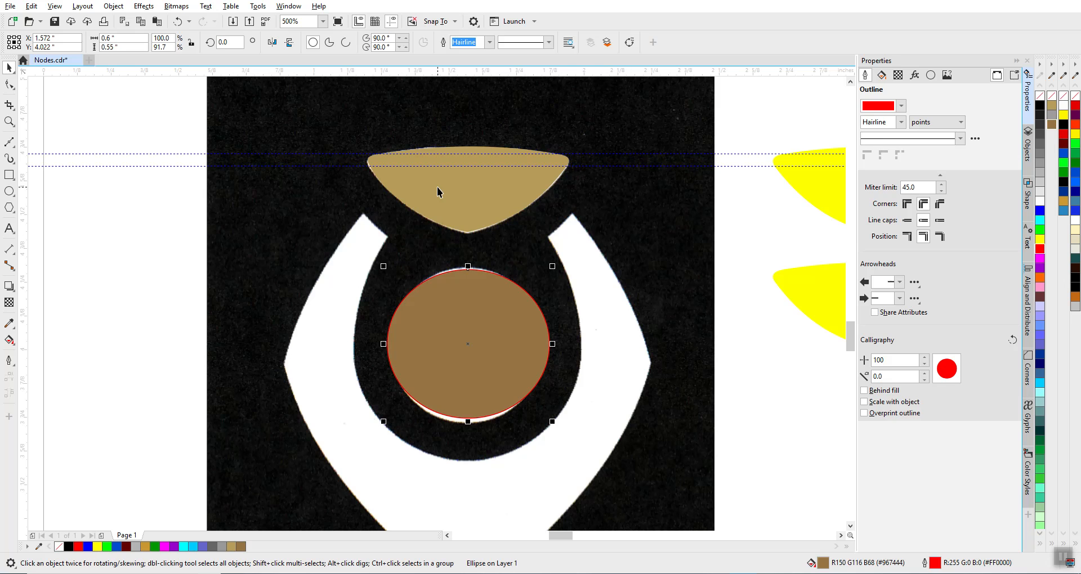
pyautogui.scroll(-2, 430, 271)
pyautogui.scroll(2, 437, 305)
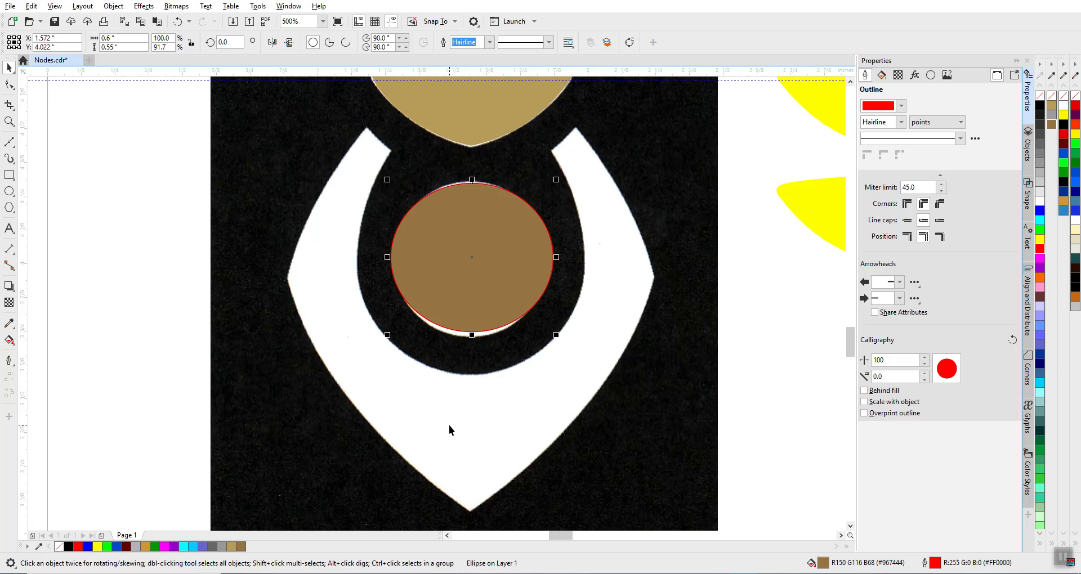
pyautogui.scroll(-2, 449, 425)
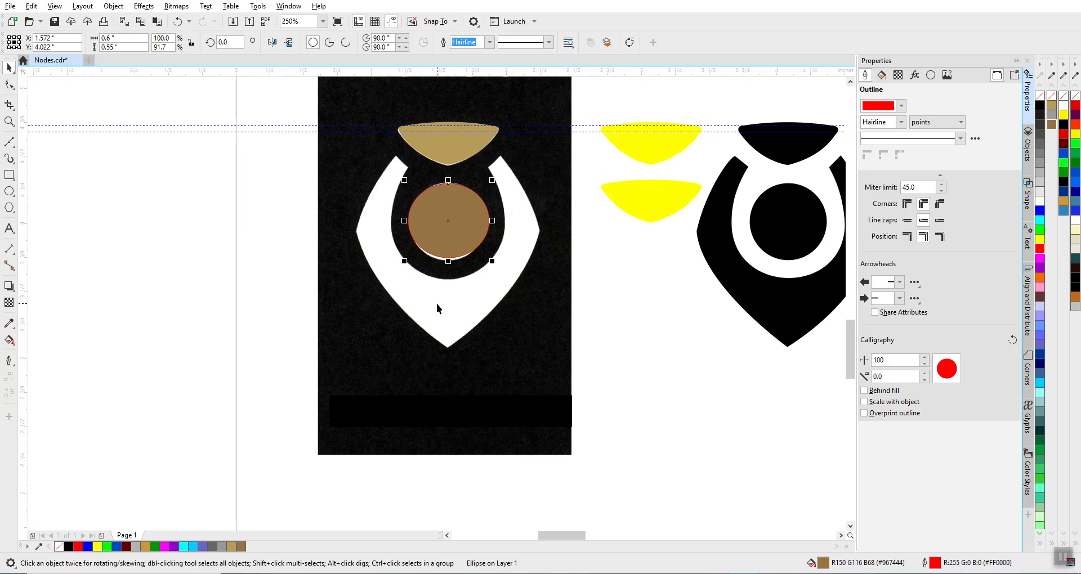
pyautogui.scroll(2, 437, 303)
pyautogui.scroll(-2, 438, 303)
pyautogui.scroll(2, 450, 220)
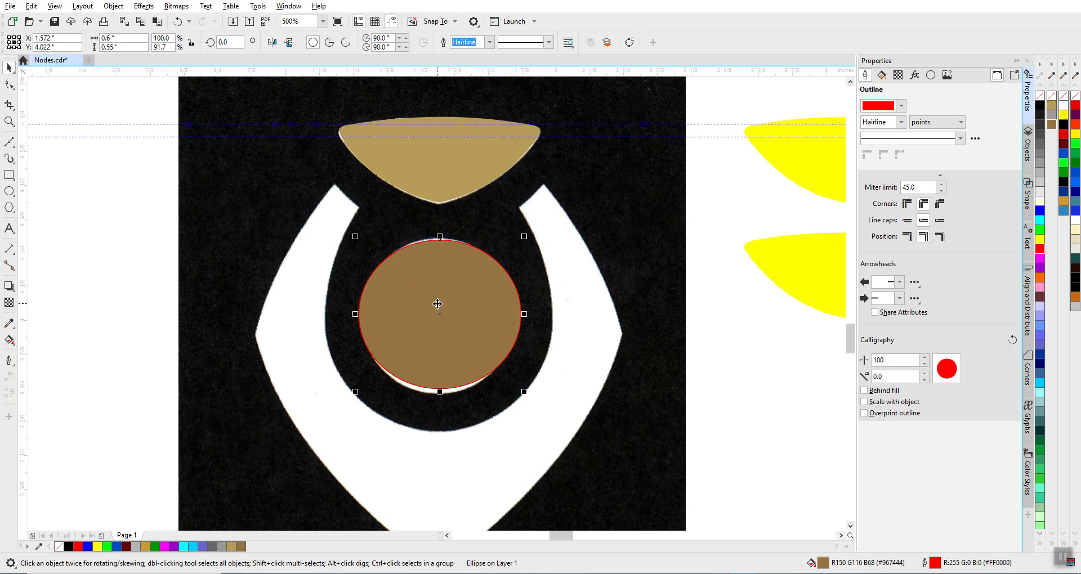
# - Start a Bézier outline at the bottom tip of the large white body shape and add a straight segment to its left corner
pyautogui.click(9, 144)
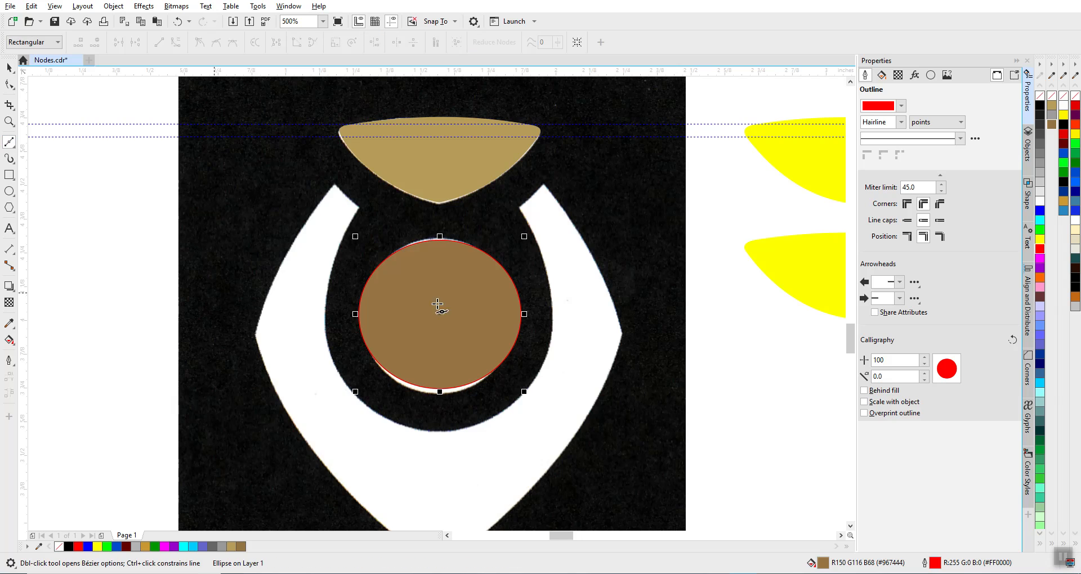
pyautogui.scroll(-2, 439, 306)
pyautogui.scroll(2, 437, 304)
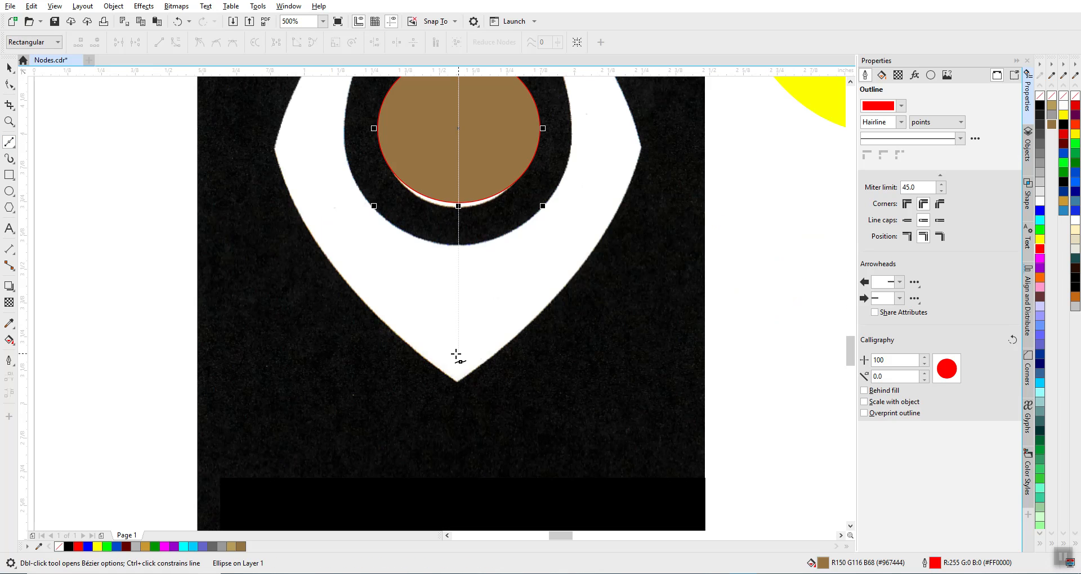
pyautogui.scroll(2, 438, 305)
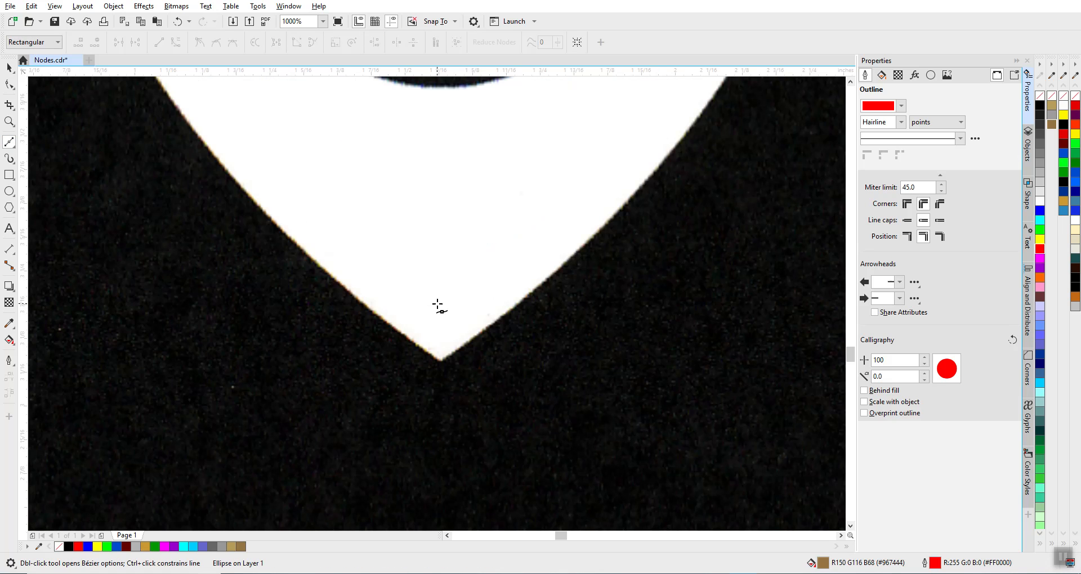
pyautogui.click(440, 360)
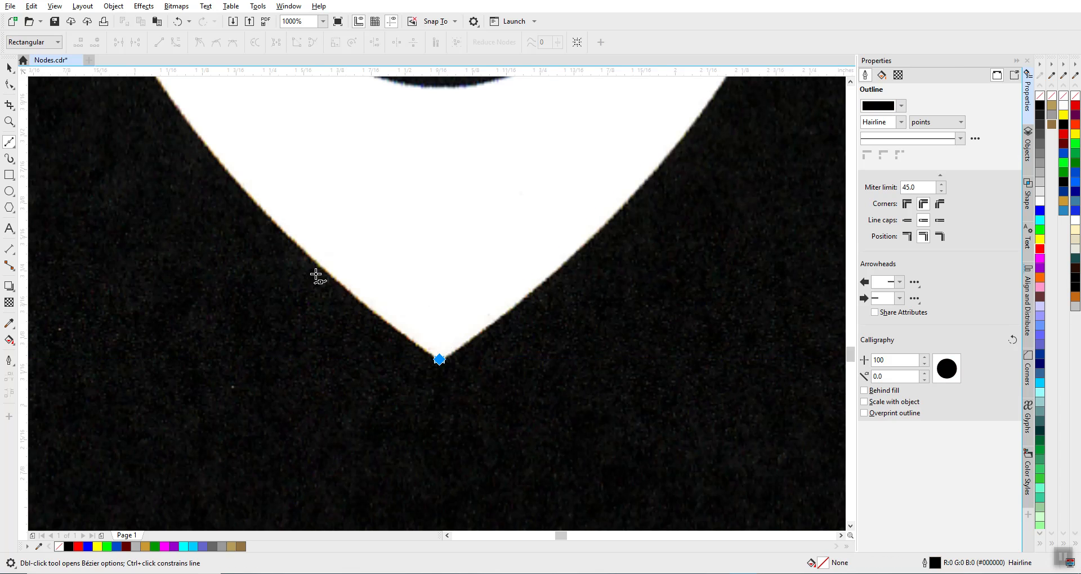
pyautogui.scroll(-4, 439, 309)
pyautogui.scroll(4, 373, 218)
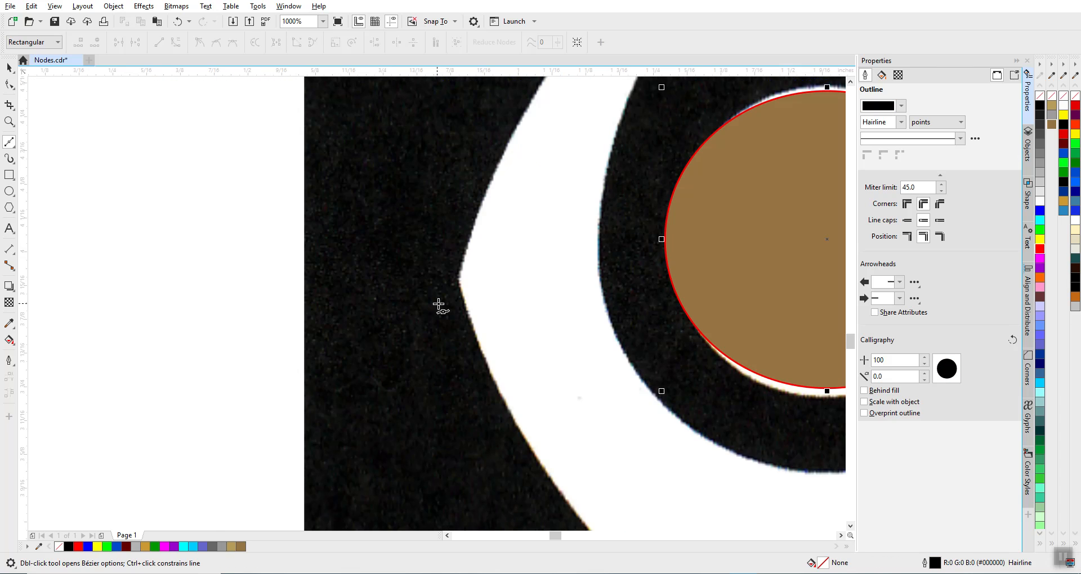
pyautogui.click(460, 282)
# - Extend the Bézier outline with a straight segment from the left corner up to the outer tip of the left arm
pyautogui.scroll(-2, 415, 326)
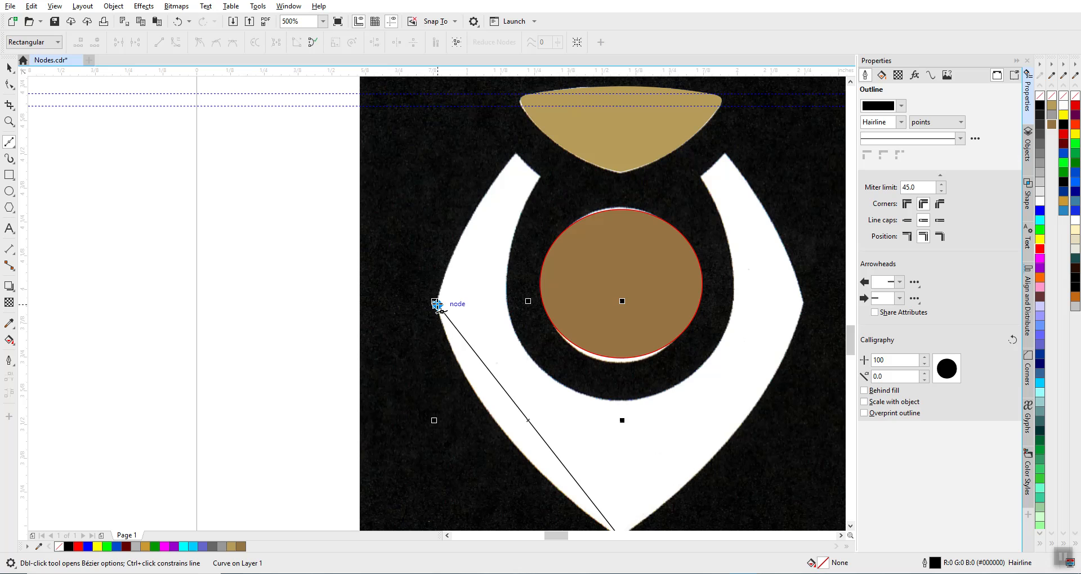
pyautogui.scroll(4, 518, 170)
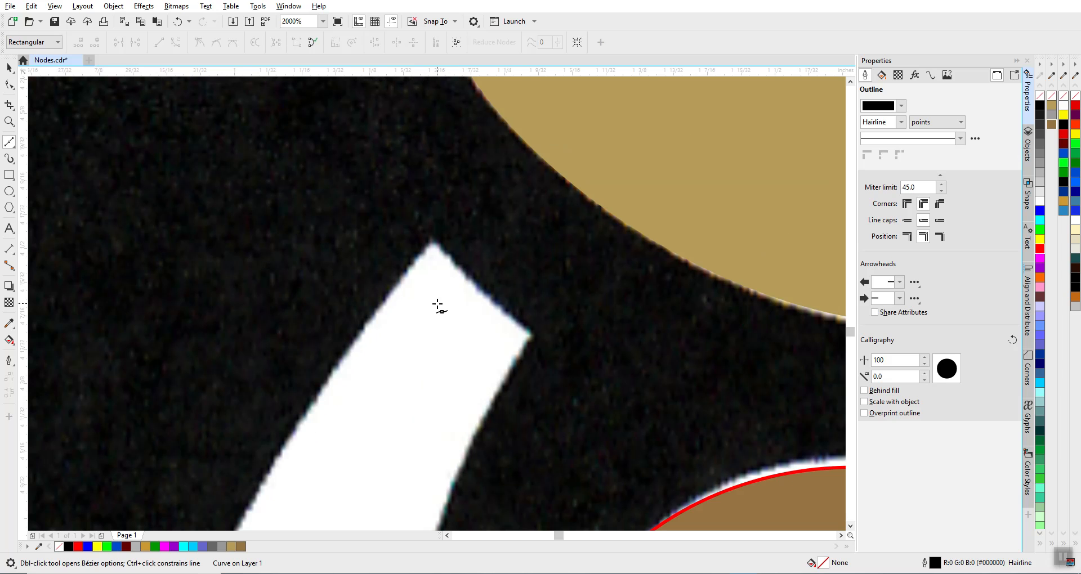
pyautogui.click(434, 246)
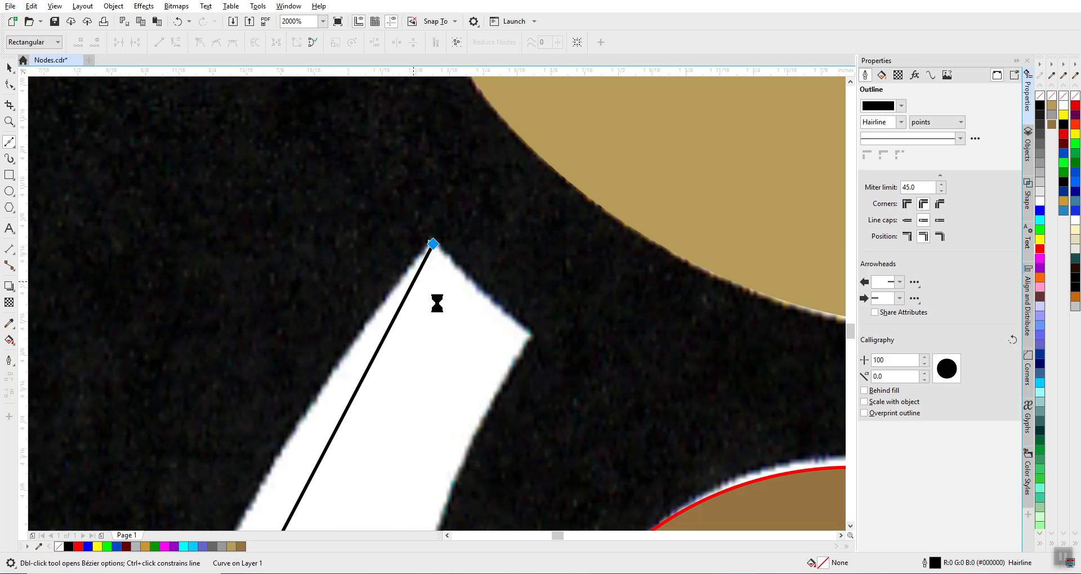
pyautogui.scroll(-4, 437, 304)
pyautogui.scroll(4, 374, 448)
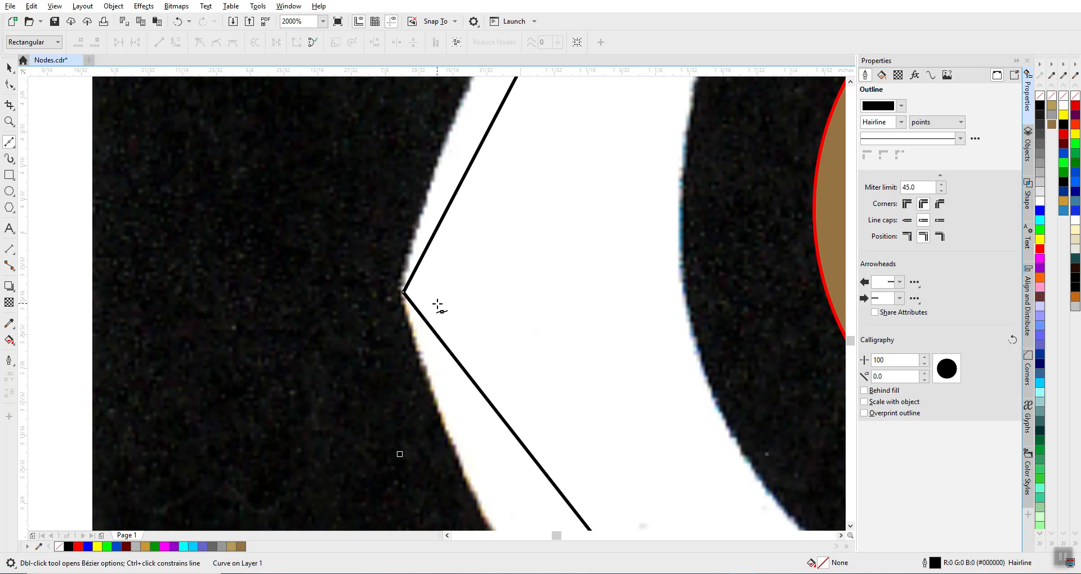
pyautogui.scroll(-1, 437, 305)
pyautogui.scroll(-1, 437, 305)
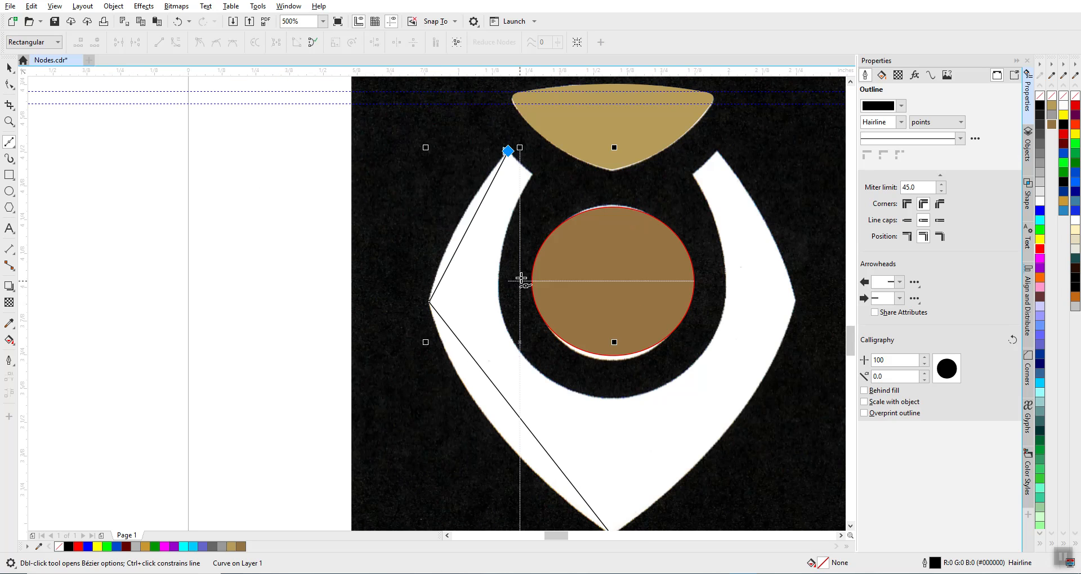
# - Extend the Bézier outline with straight segments to the left arm's inner corner and down to the lowest point of the inner curve
pyautogui.scroll(3, 434, 302)
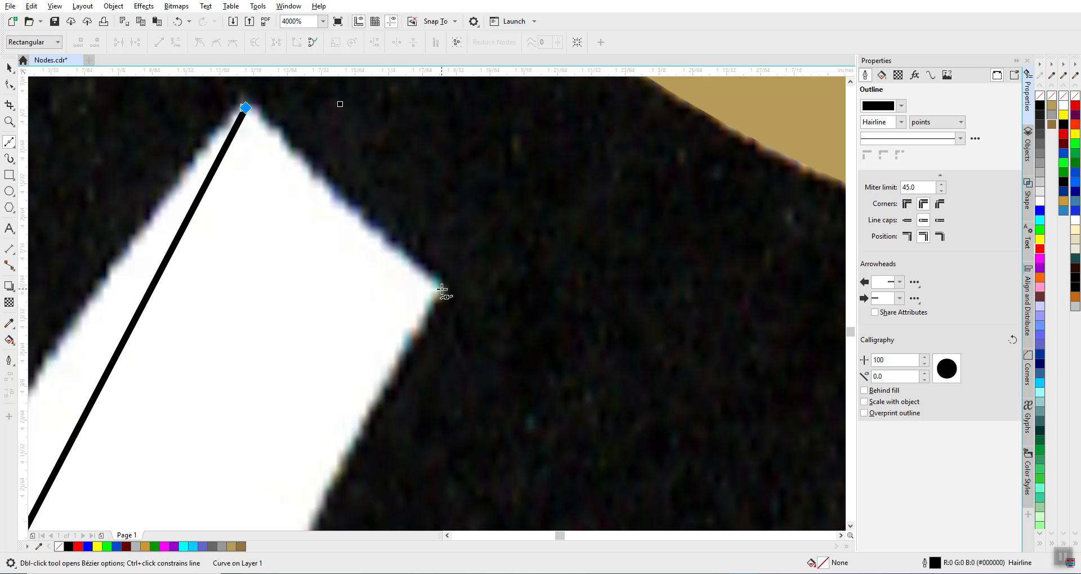
pyautogui.click(442, 290)
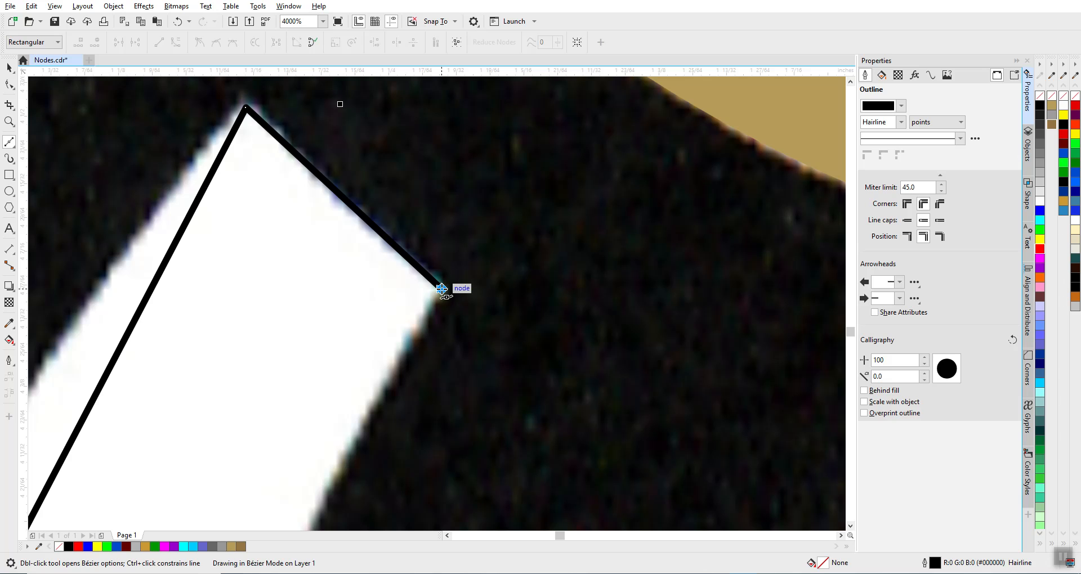
pyautogui.scroll(-3, 437, 308)
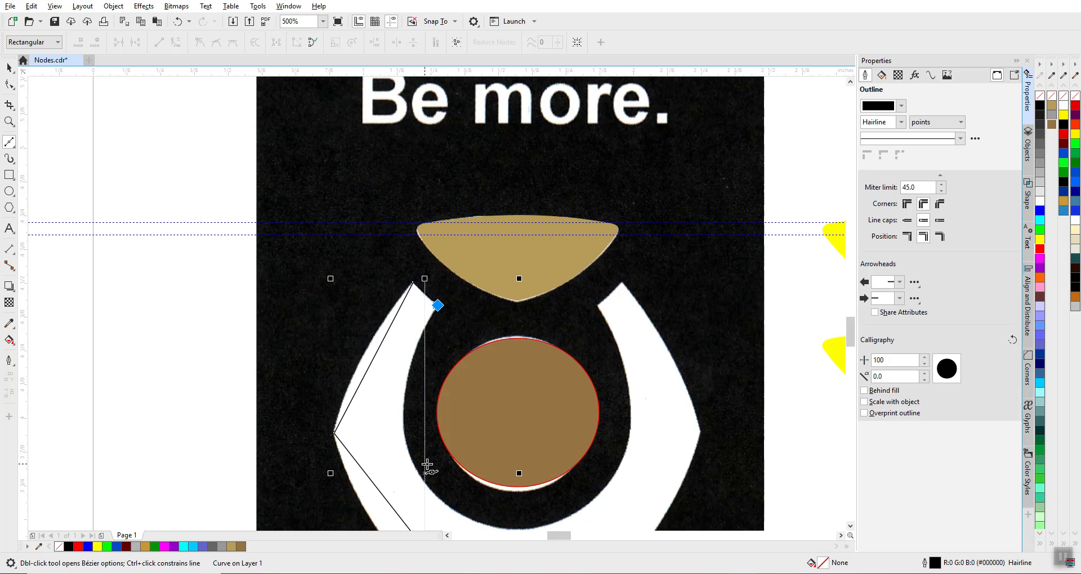
pyautogui.scroll(1, 438, 306)
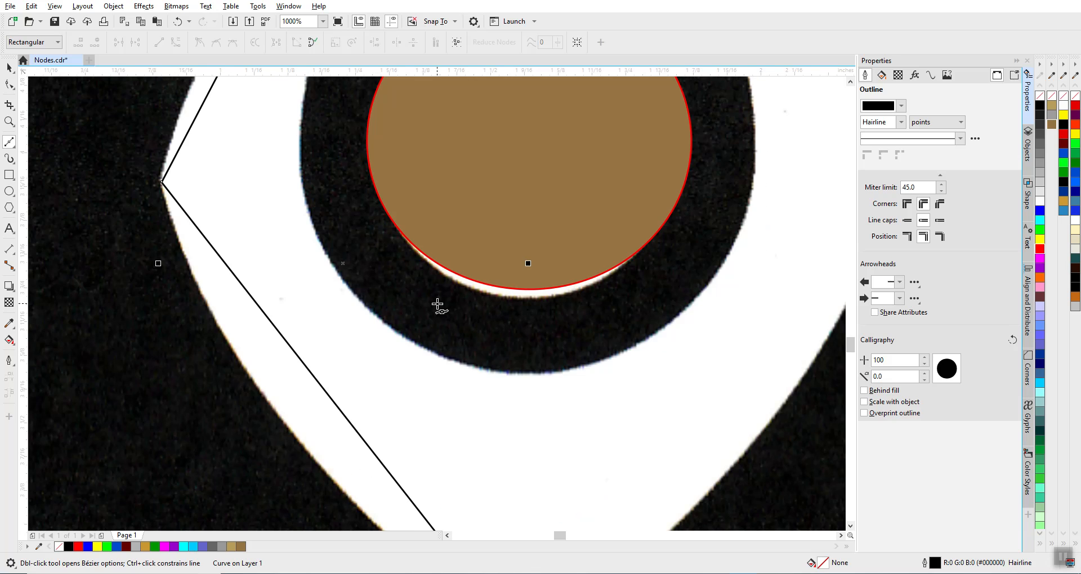
pyautogui.scroll(-1, 438, 305)
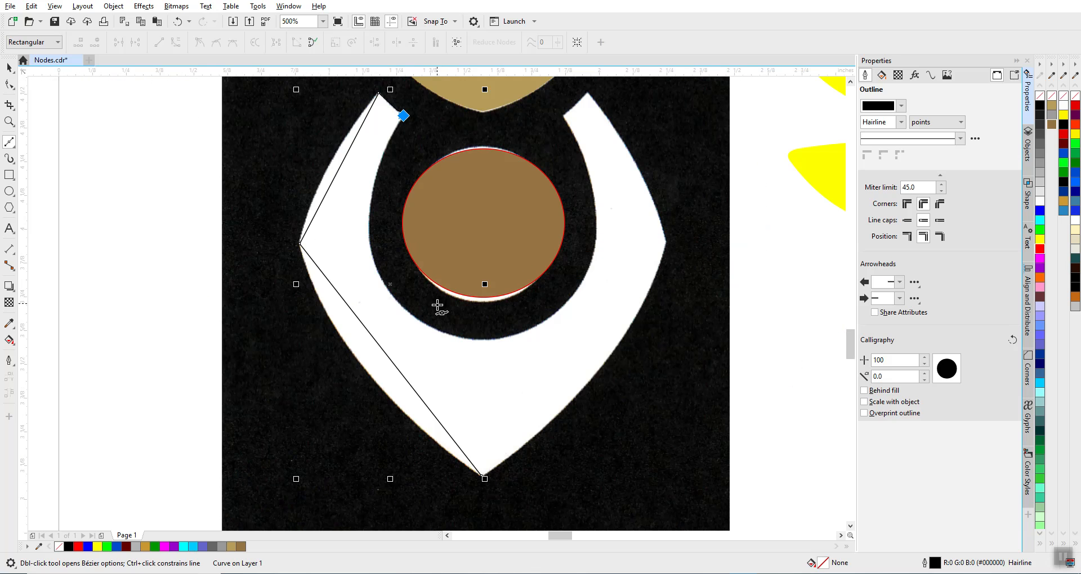
pyautogui.click(484, 341)
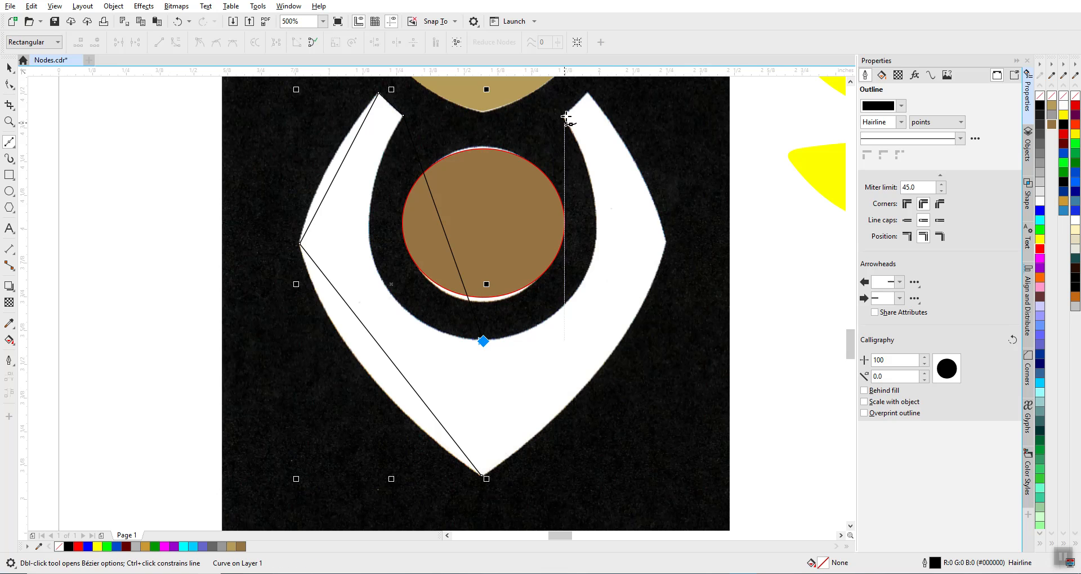
# - Extend the Bézier outline with straight segments up to the right arm's inner corner and across to its outer tip
pyautogui.scroll(2, 567, 119)
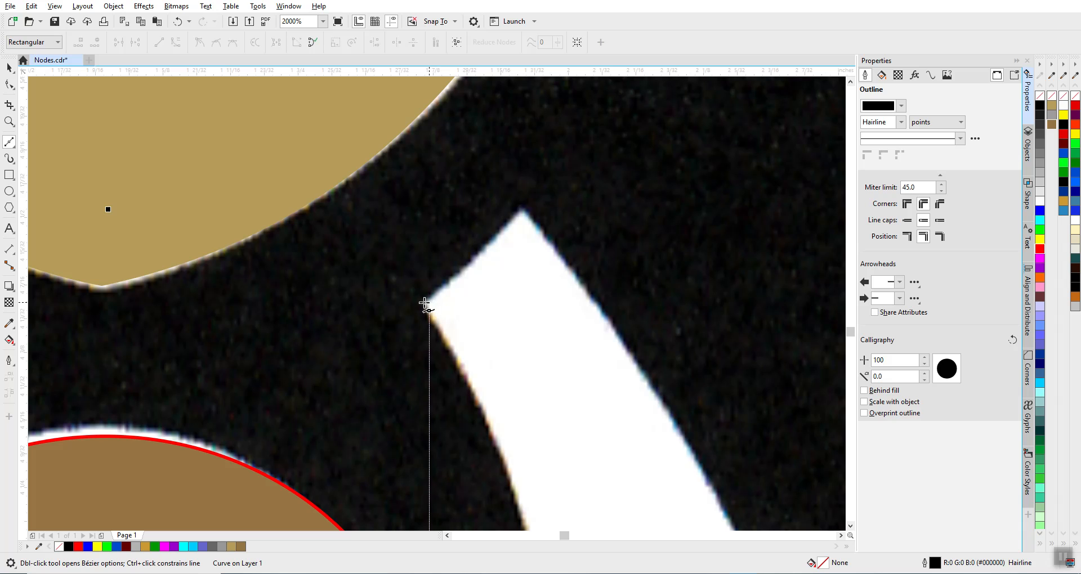
pyautogui.click(426, 304)
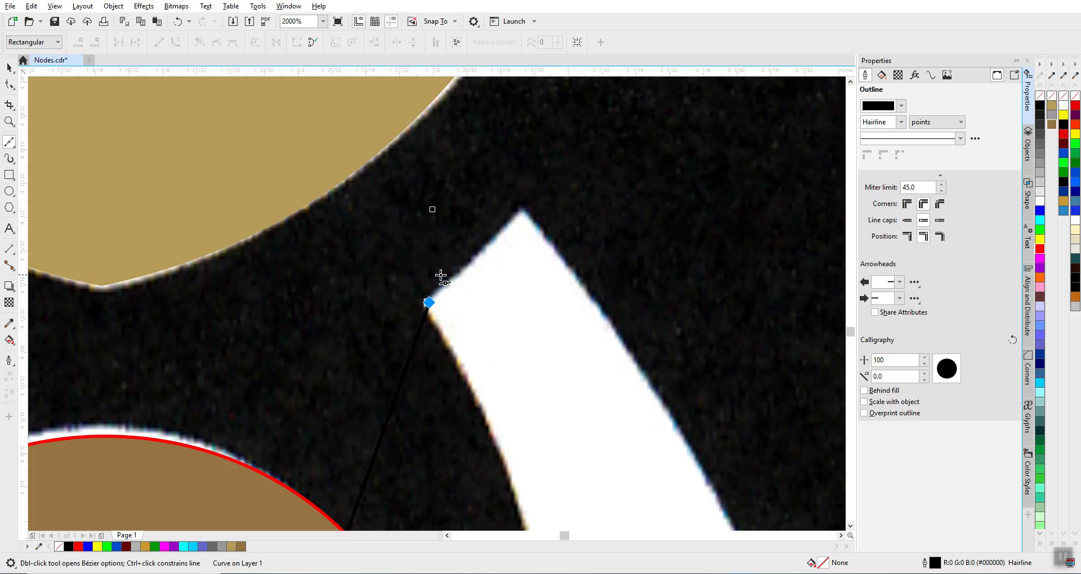
pyautogui.click(520, 211)
# - Add a straight segment down to the body's right corner and close the Bézier outline at the bottom tip
pyautogui.scroll(-2, 402, 314)
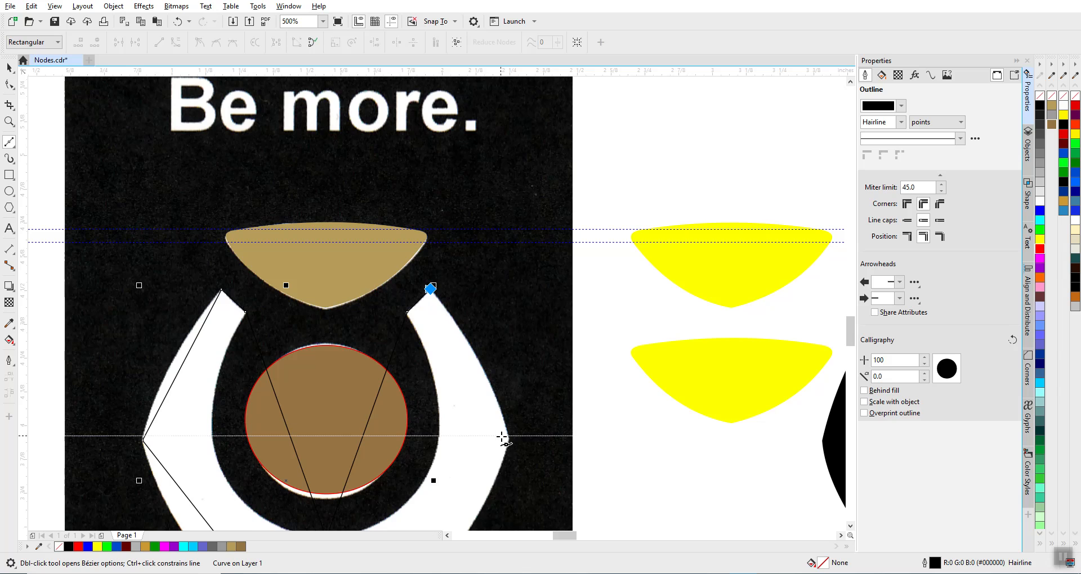
pyautogui.scroll(3, 437, 304)
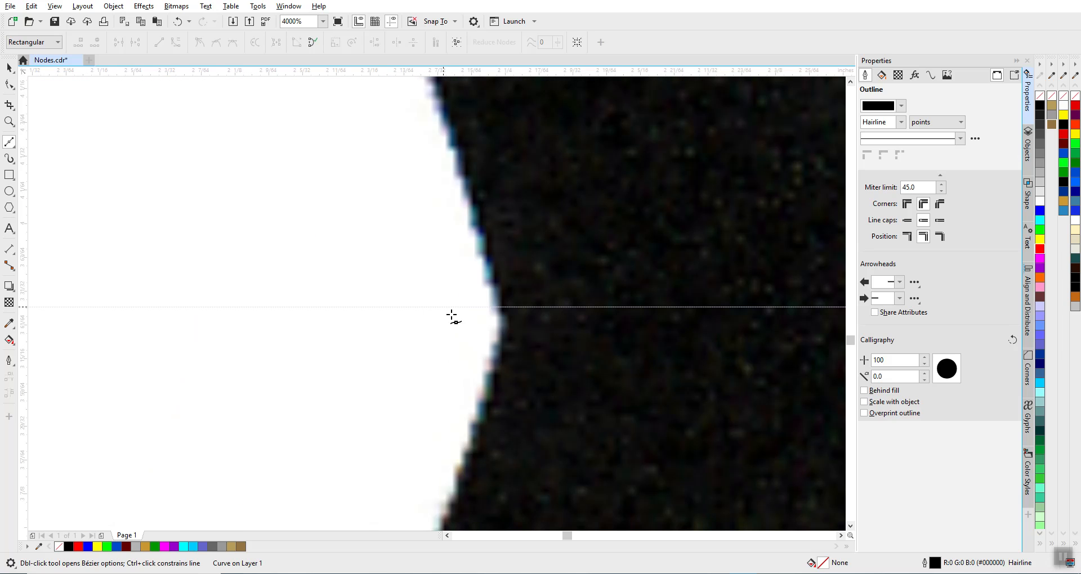
pyautogui.click(500, 322)
pyautogui.scroll(-2, 500, 321)
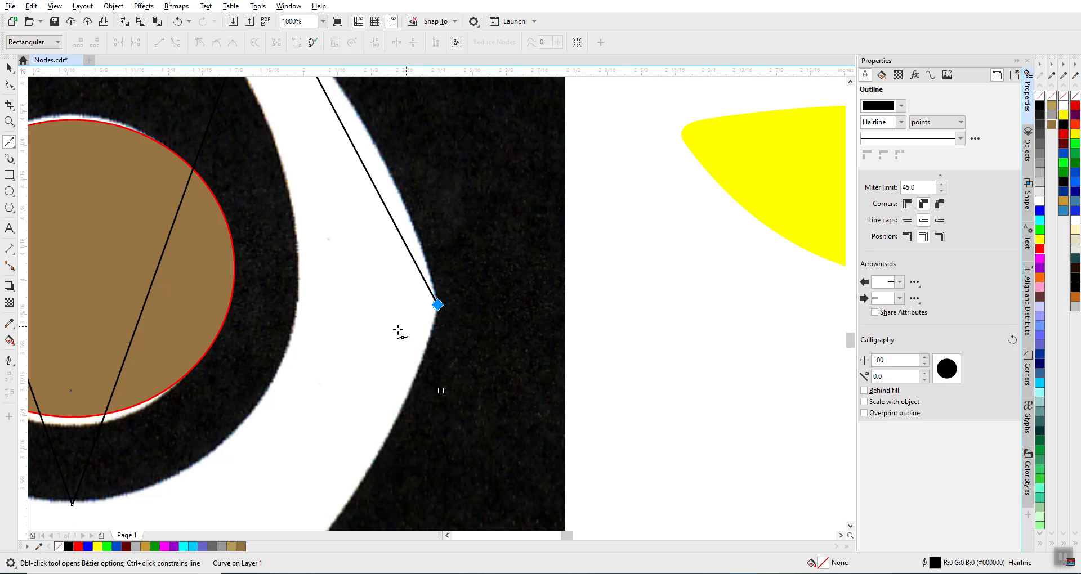
pyautogui.scroll(-1, 437, 304)
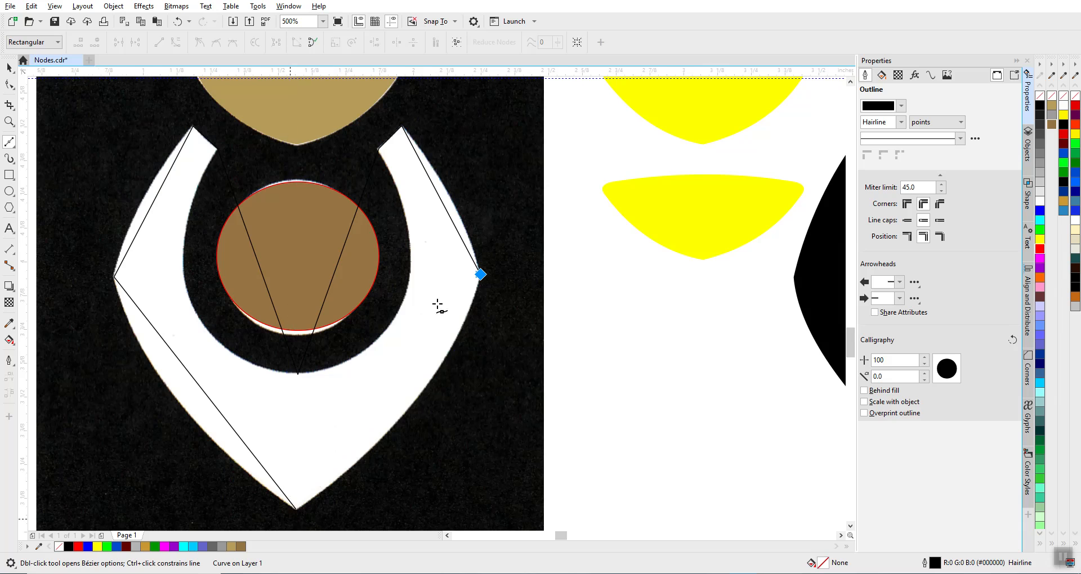
pyautogui.scroll(2, 439, 305)
pyautogui.scroll(2, 456, 268)
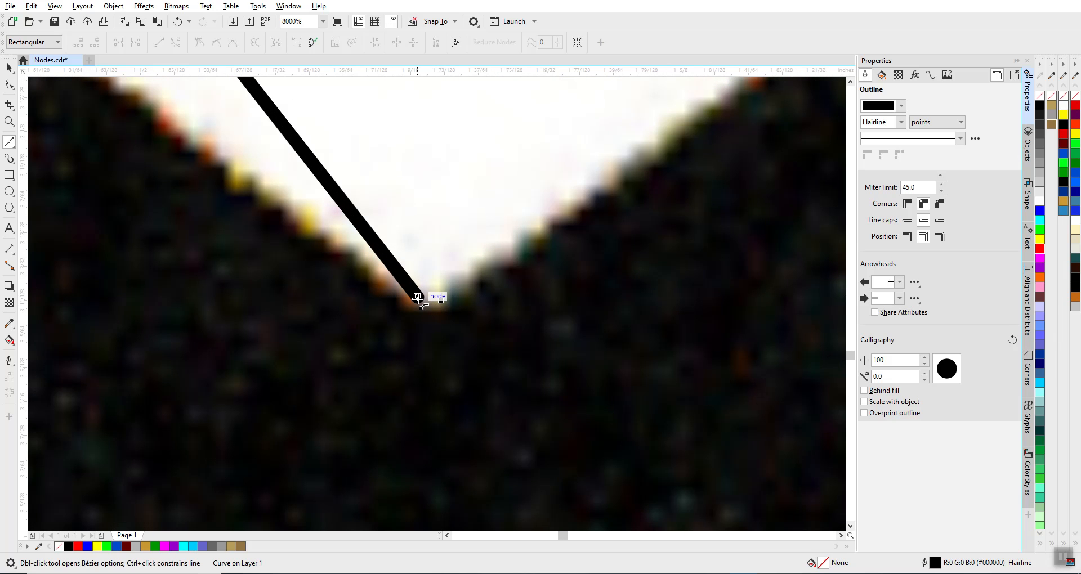
pyautogui.click(418, 298)
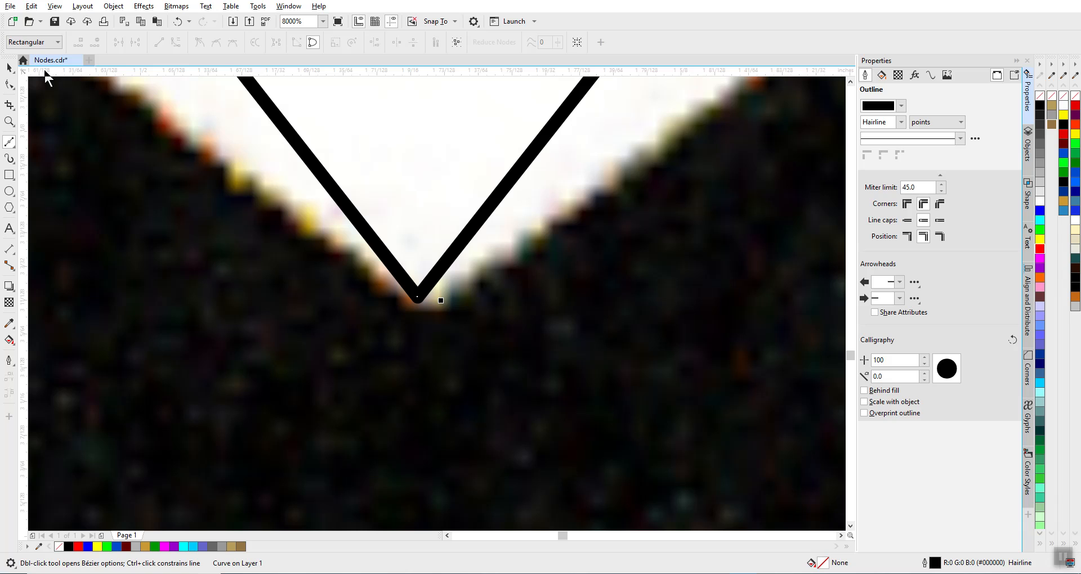
# - Switch to node editing with the Shape tool and colour the body shape's outline red
pyautogui.click(11, 85)
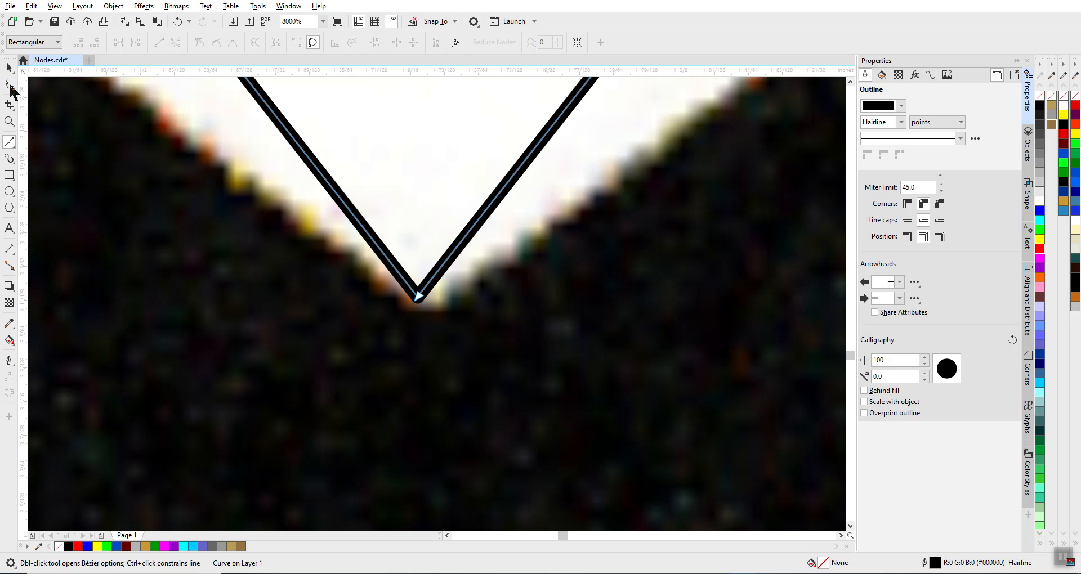
pyautogui.click(10, 85)
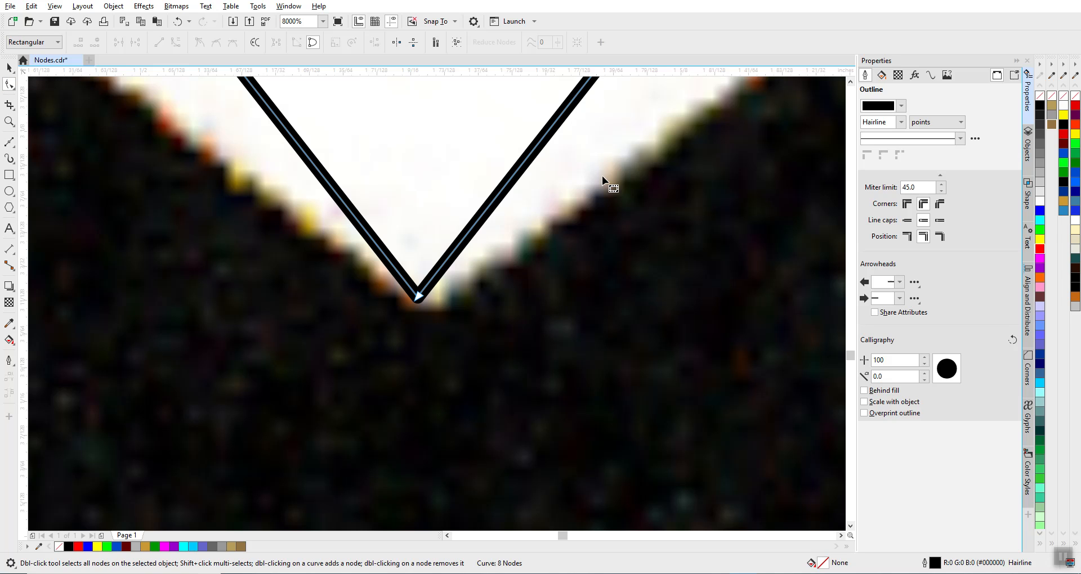
pyautogui.rightClick(1041, 250)
# - Convert the segment between the left corner and the bottom tip to a curve and bend it onto the white shape's edge
pyautogui.scroll(-5, 442, 306)
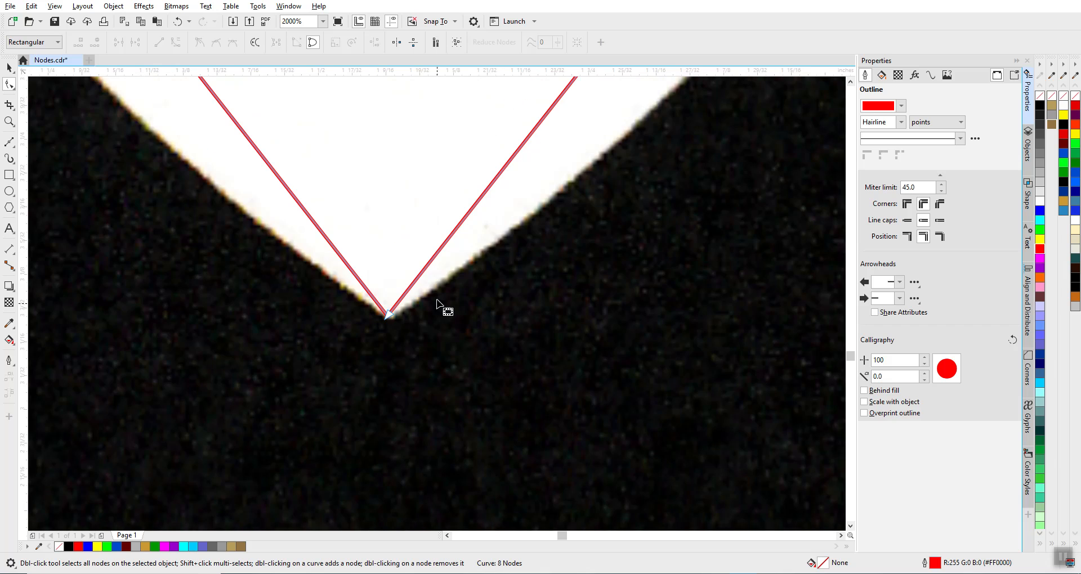
pyautogui.scroll(-4, 406, 278)
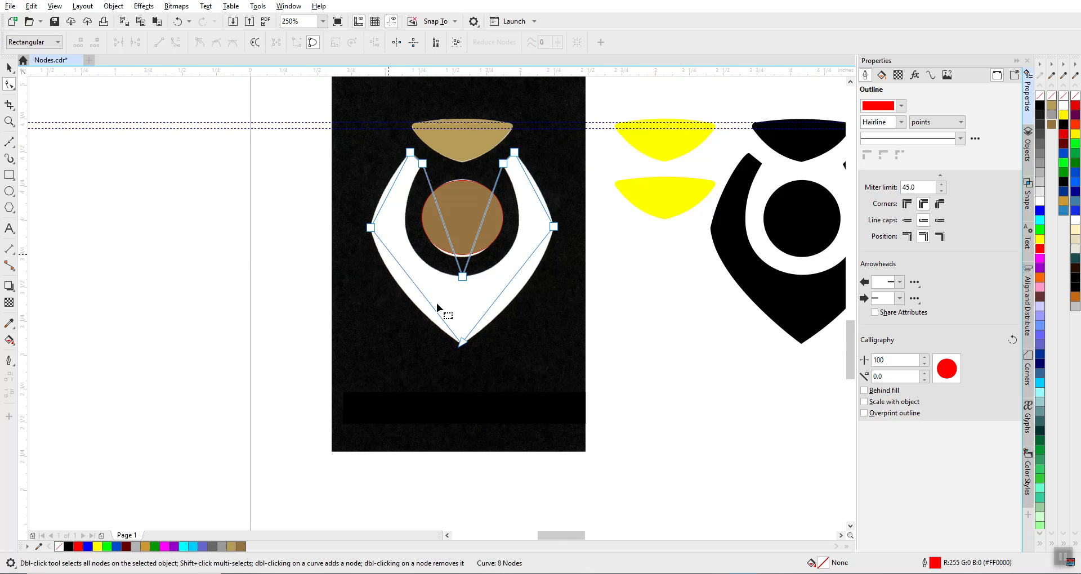
pyautogui.scroll(4, 437, 303)
pyautogui.click(365, 200)
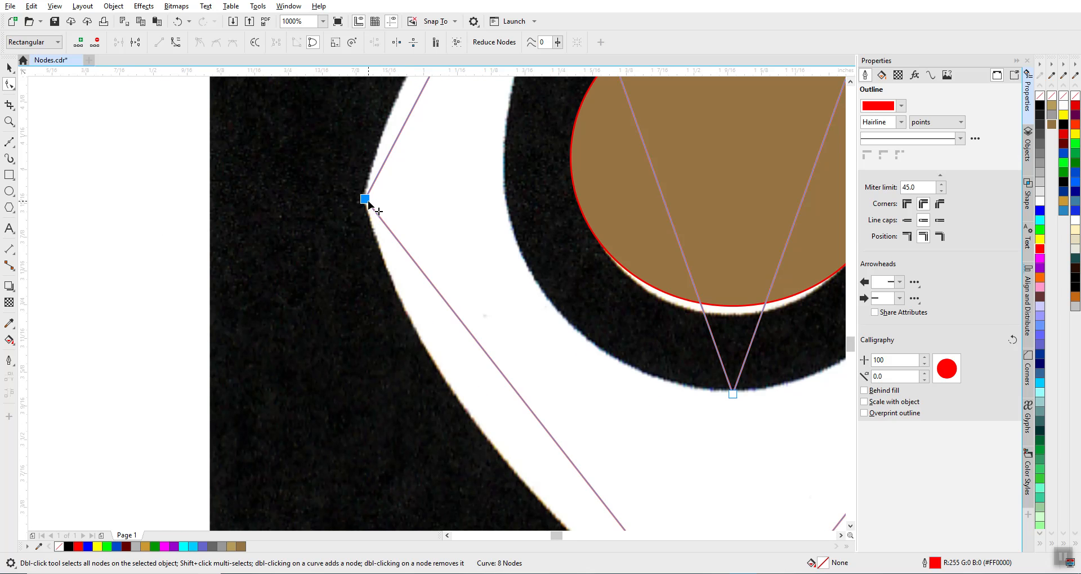
pyautogui.click(175, 42)
pyautogui.scroll(-2, 438, 311)
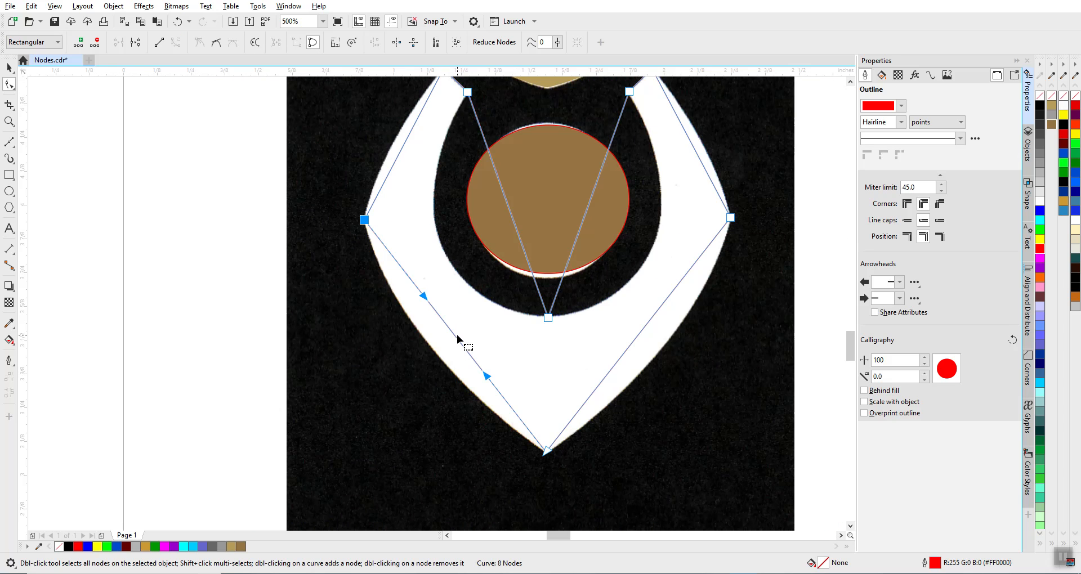
pyautogui.moveTo(455, 336); pyautogui.dragTo(429, 345)
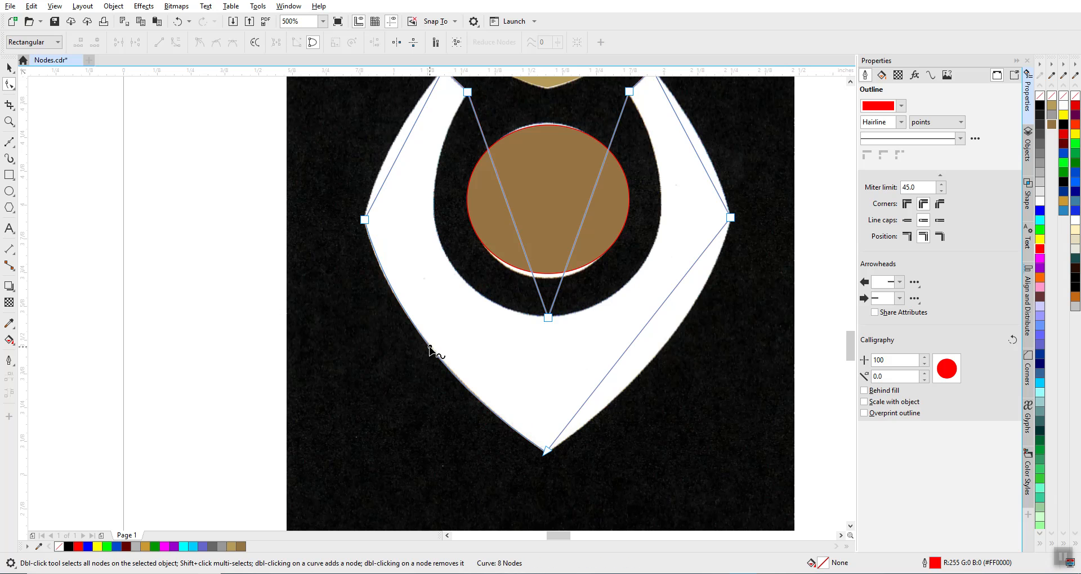
# - Convert the left arm's outer segment to a curve and bend it outward to match the white shape's edge
pyautogui.scroll(-1, 436, 187)
pyautogui.scroll(2, 438, 304)
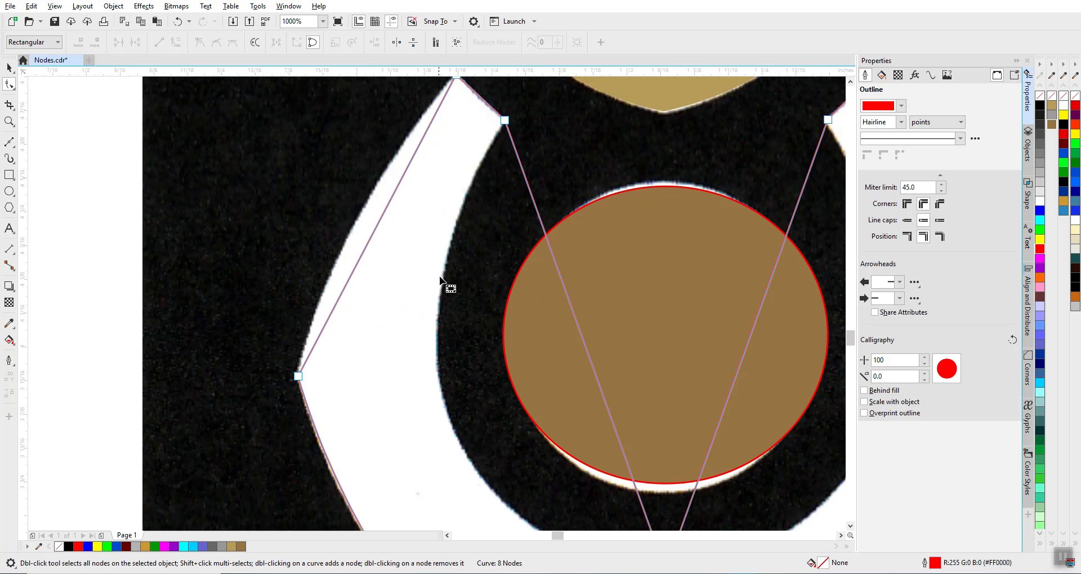
pyautogui.scroll(-1, 454, 139)
pyautogui.scroll(2, 445, 249)
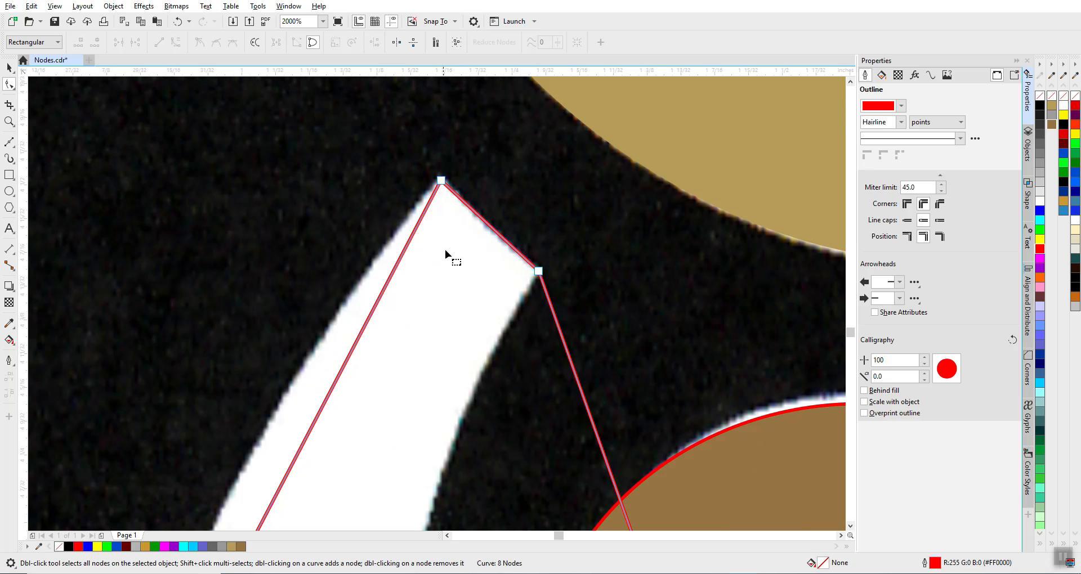
pyautogui.click(443, 184)
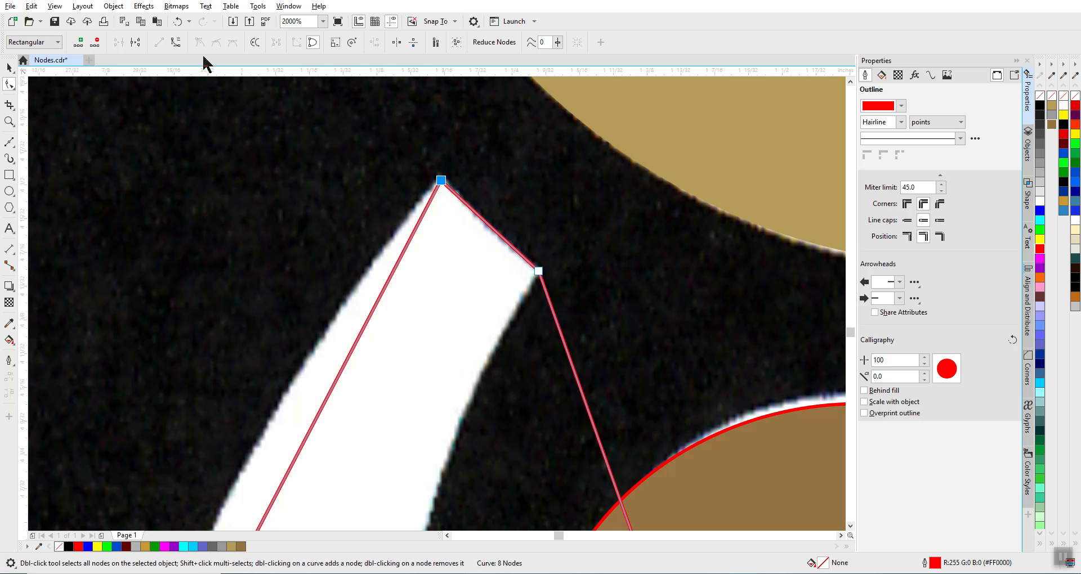
pyautogui.click(176, 41)
pyautogui.scroll(-2, 437, 304)
pyautogui.scroll(3, 440, 310)
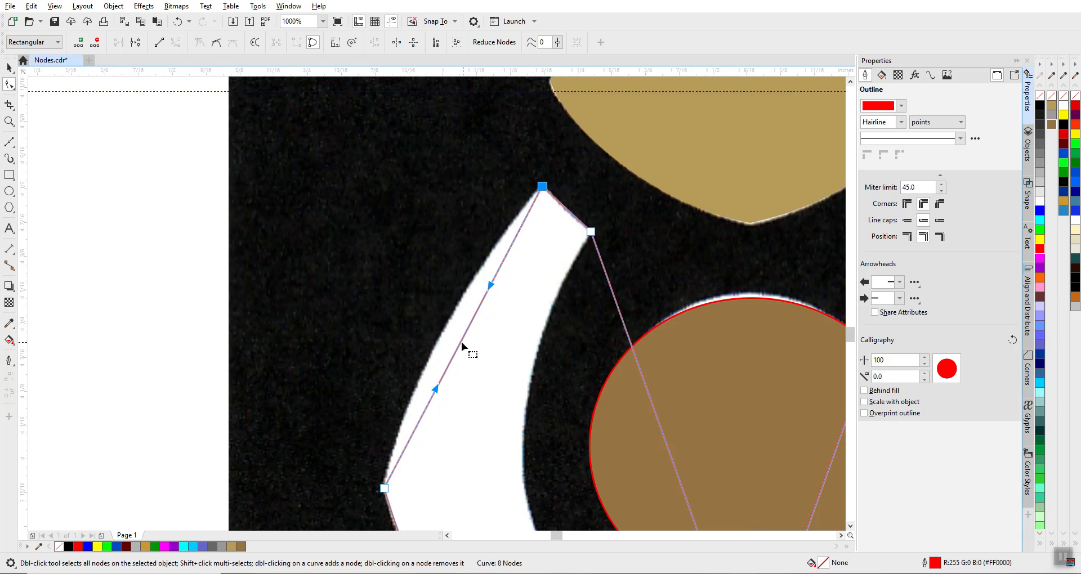
pyautogui.moveTo(462, 341); pyautogui.dragTo(448, 337)
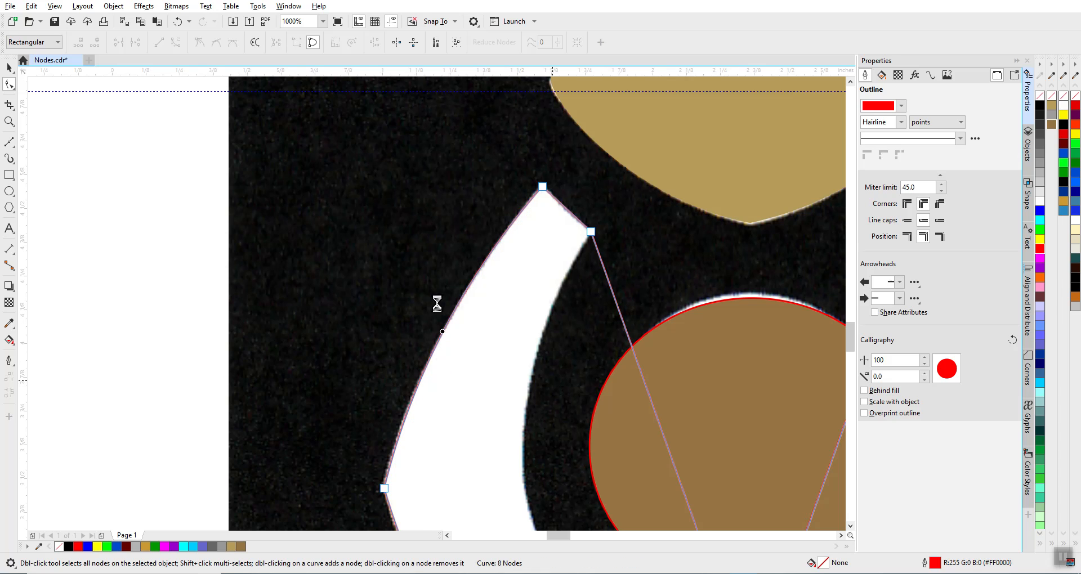
# - Convert the inner segment between the left arm and the lowest inner node to a curve and bend it along the inner edge
pyautogui.scroll(-1, 483, 379)
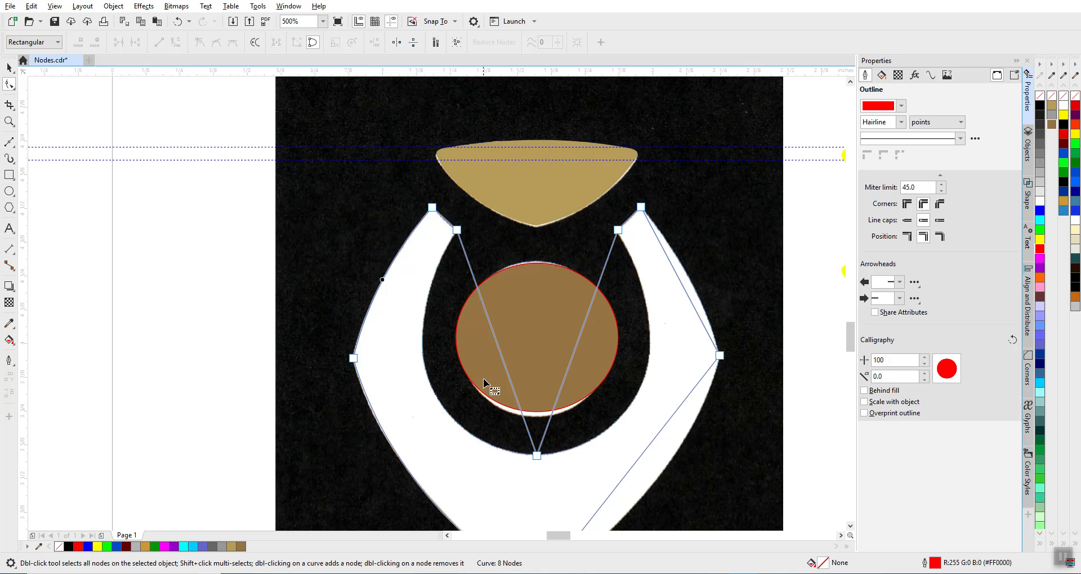
pyautogui.click(537, 455)
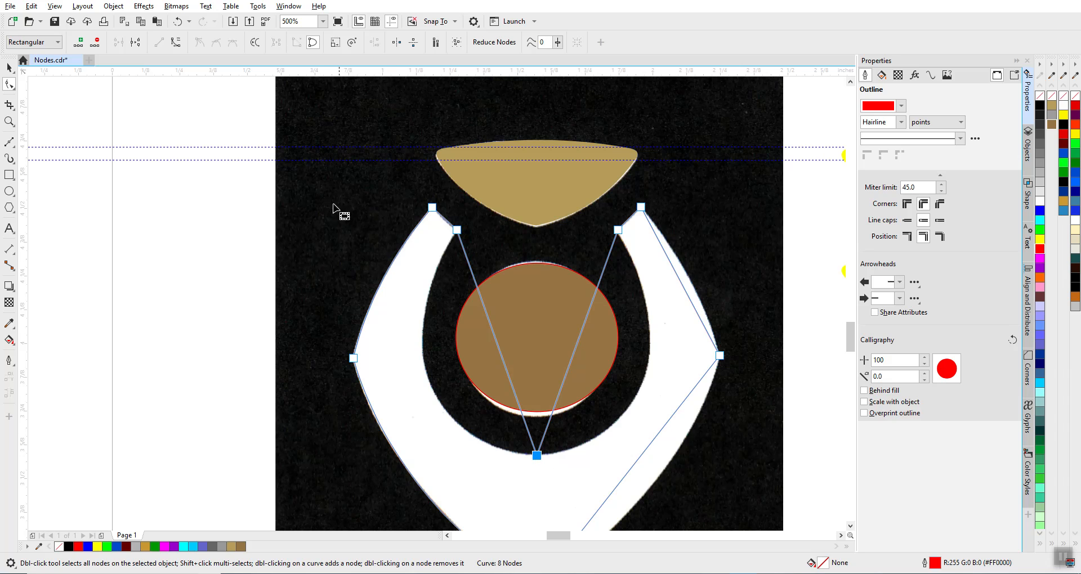
pyautogui.click(176, 43)
pyautogui.click(499, 345)
pyautogui.moveTo(499, 346); pyautogui.dragTo(428, 382)
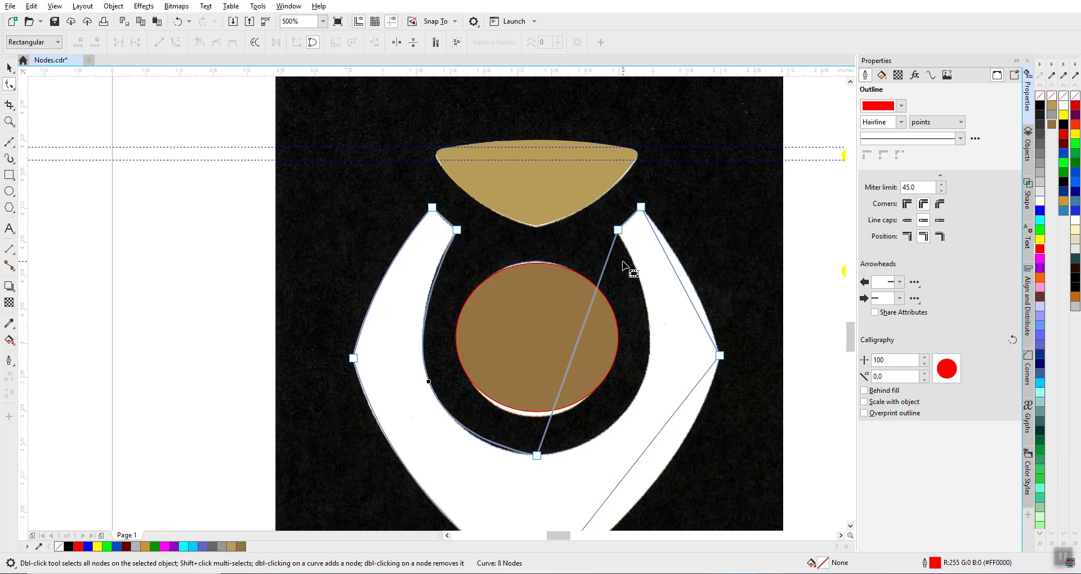
# - Convert the inner segment between the right arm and the lowest inner node to a curve and bend it along the inner edge
pyautogui.click(619, 230)
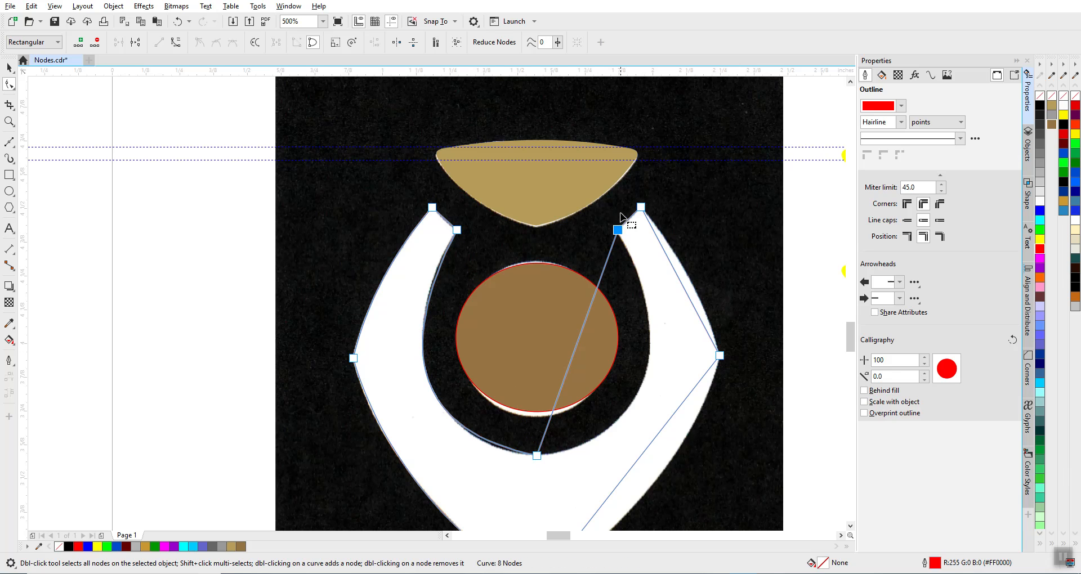
pyautogui.click(176, 42)
pyautogui.moveTo(578, 347); pyautogui.dragTo(645, 385)
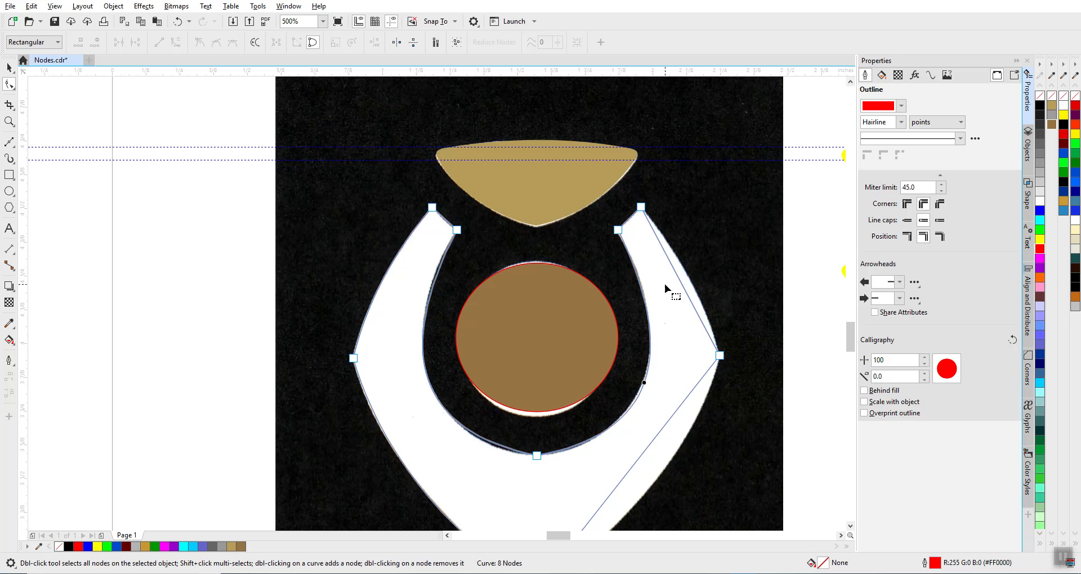
# - Convert the right arm's outer segment to a curve and bend it outward to match the white shape's edge
pyautogui.click(720, 355)
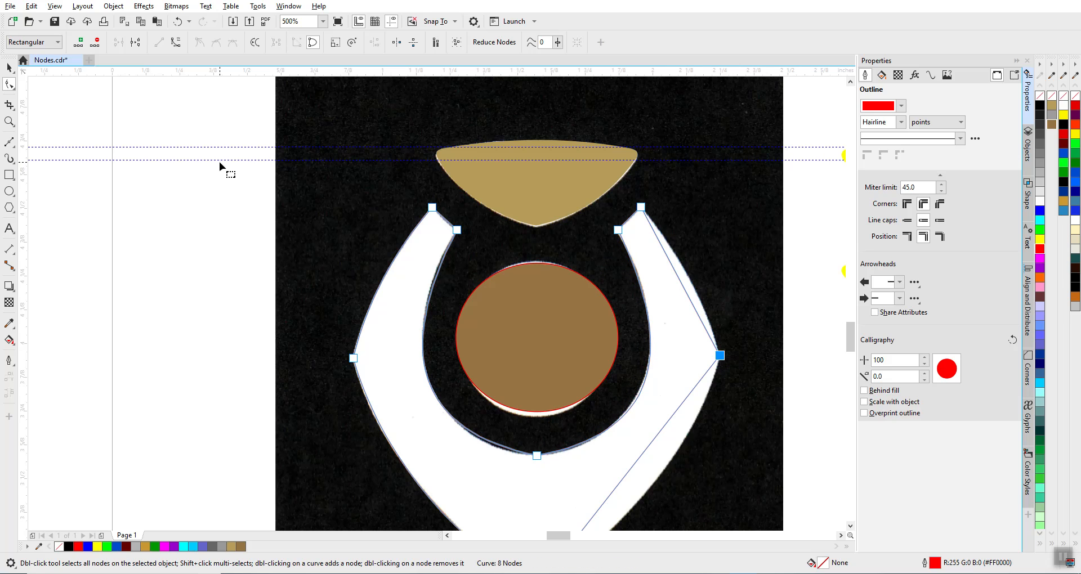
pyautogui.scroll(1, 496, 222)
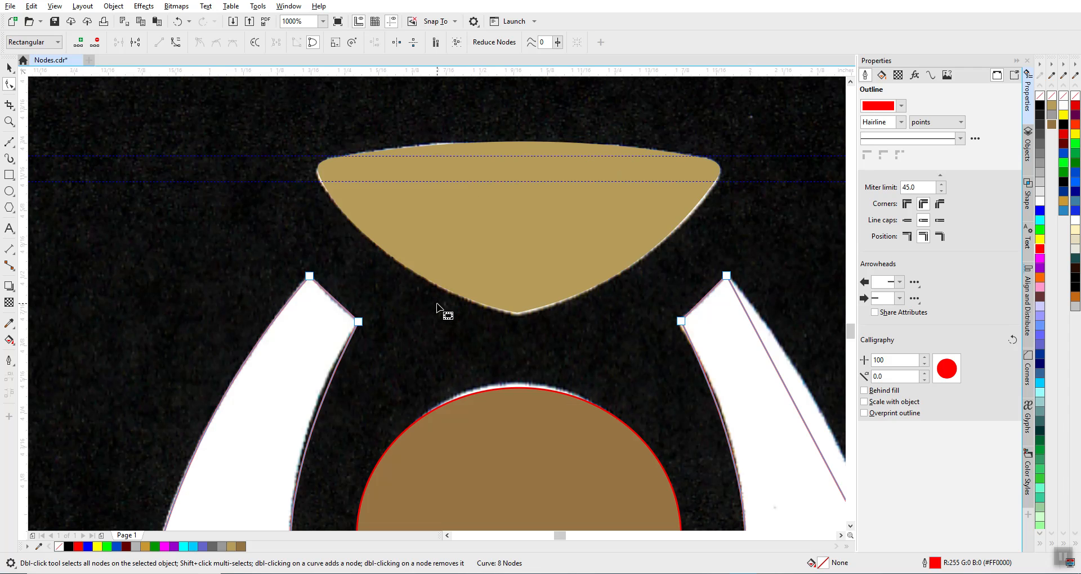
pyautogui.scroll(1, 716, 286)
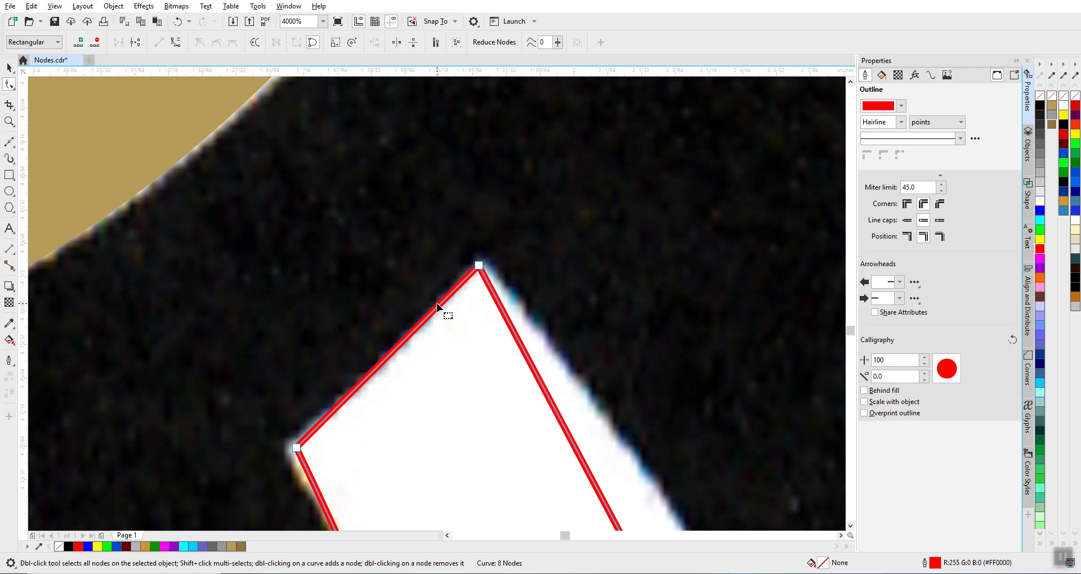
pyautogui.scroll(-3, 444, 303)
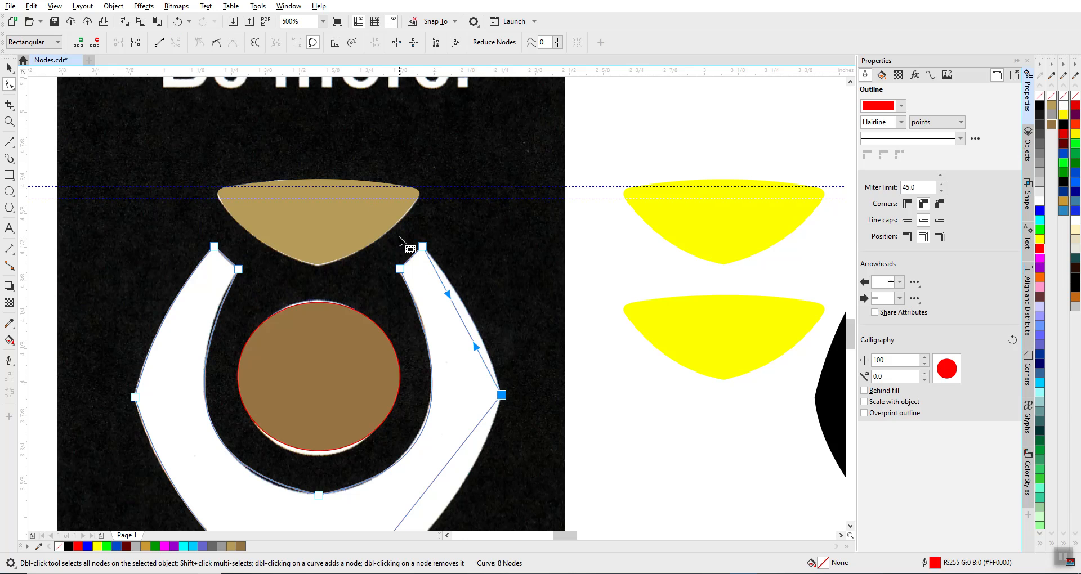
pyautogui.scroll(2, 472, 338)
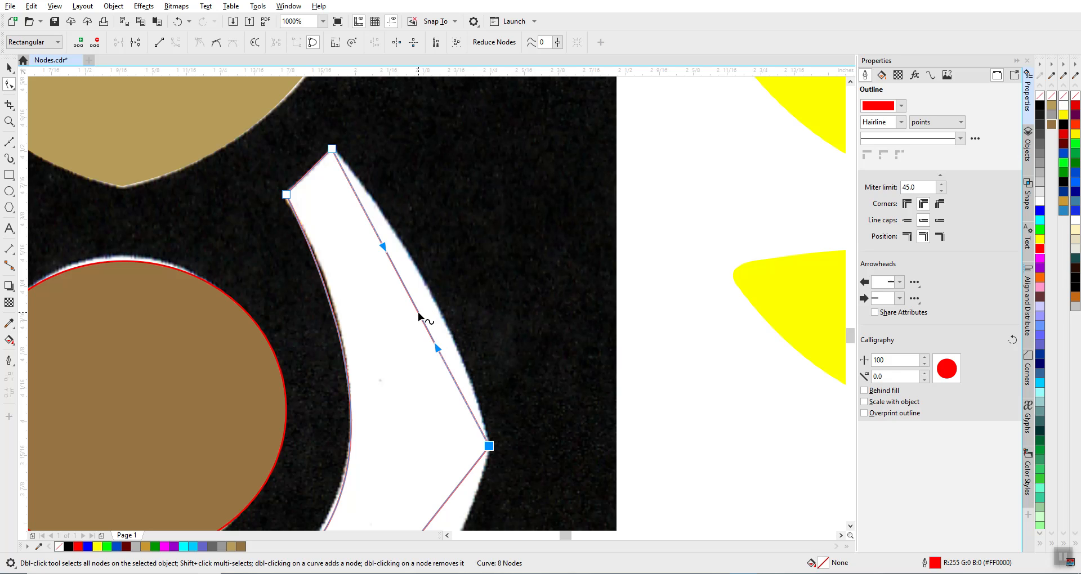
pyautogui.moveTo(418, 316); pyautogui.dragTo(437, 307)
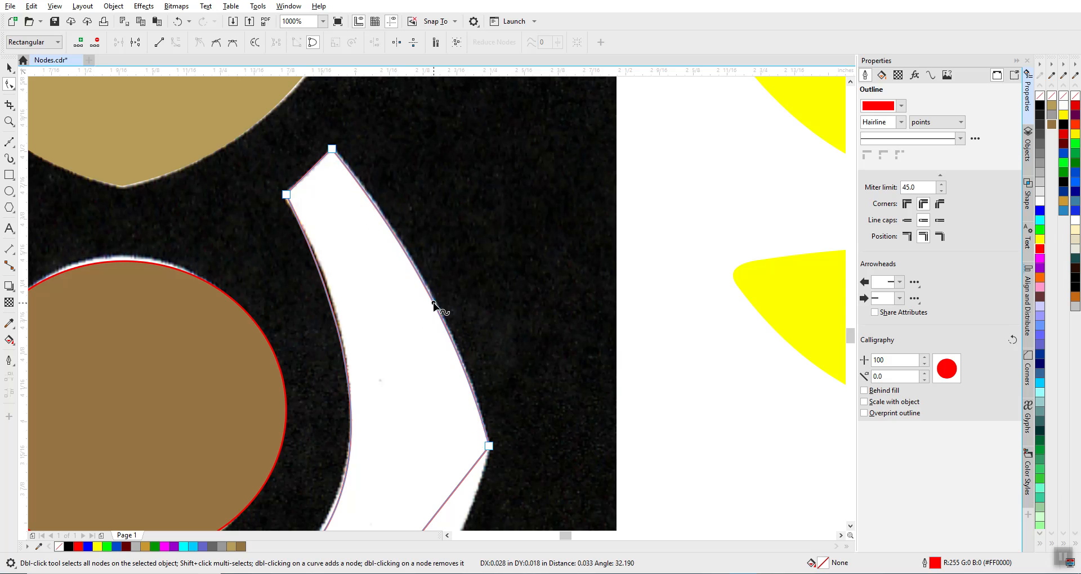
pyautogui.scroll(-2, 437, 303)
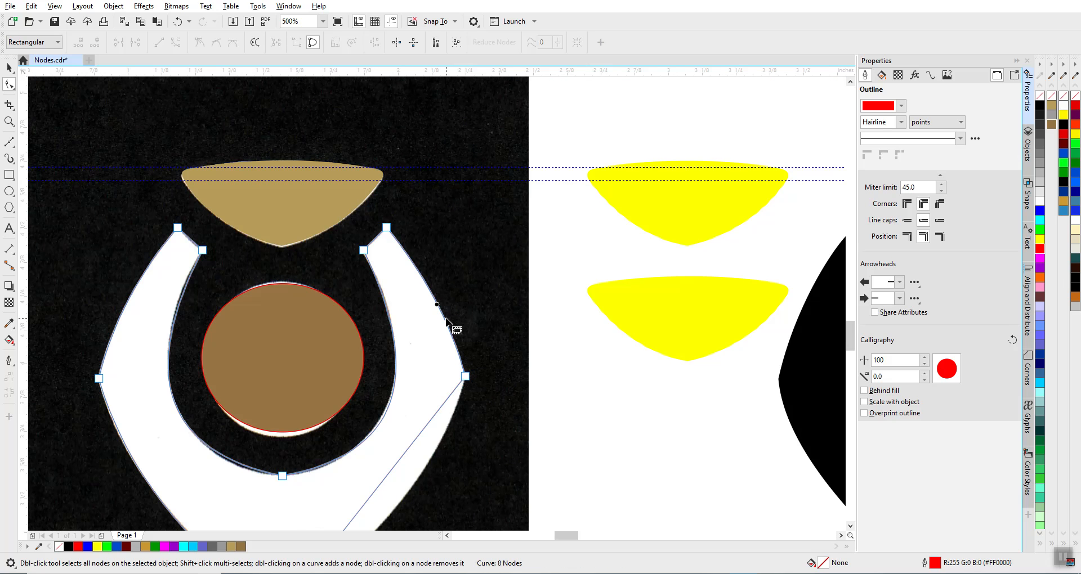
pyautogui.scroll(2, 445, 318)
pyautogui.scroll(-2, 438, 305)
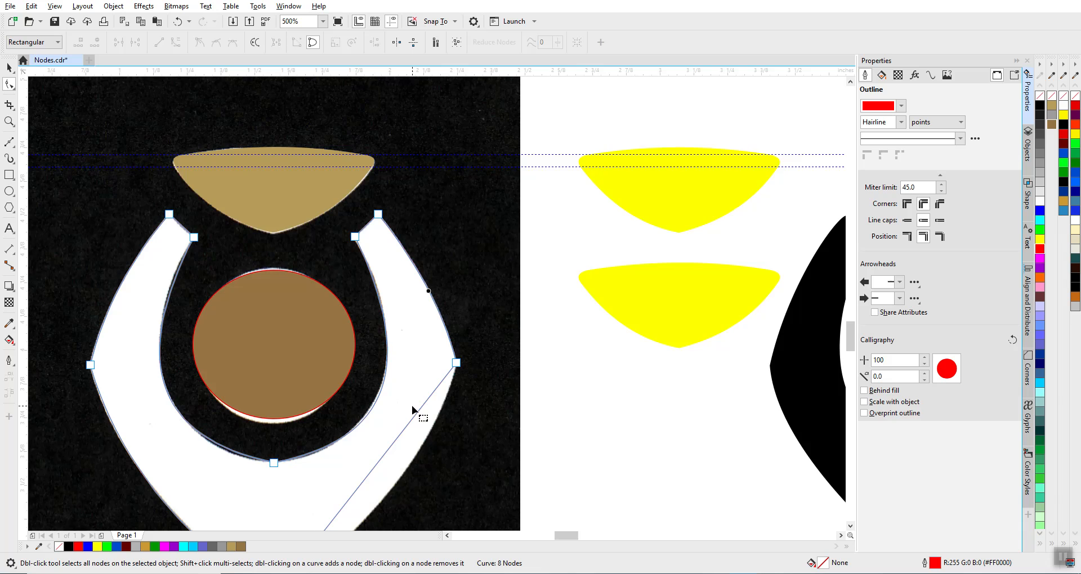
# - Convert the segment between the right corner and the bottom tip to a curve and bend it onto the white shape's edge
pyautogui.scroll(-2, 437, 310)
pyautogui.scroll(2, 437, 308)
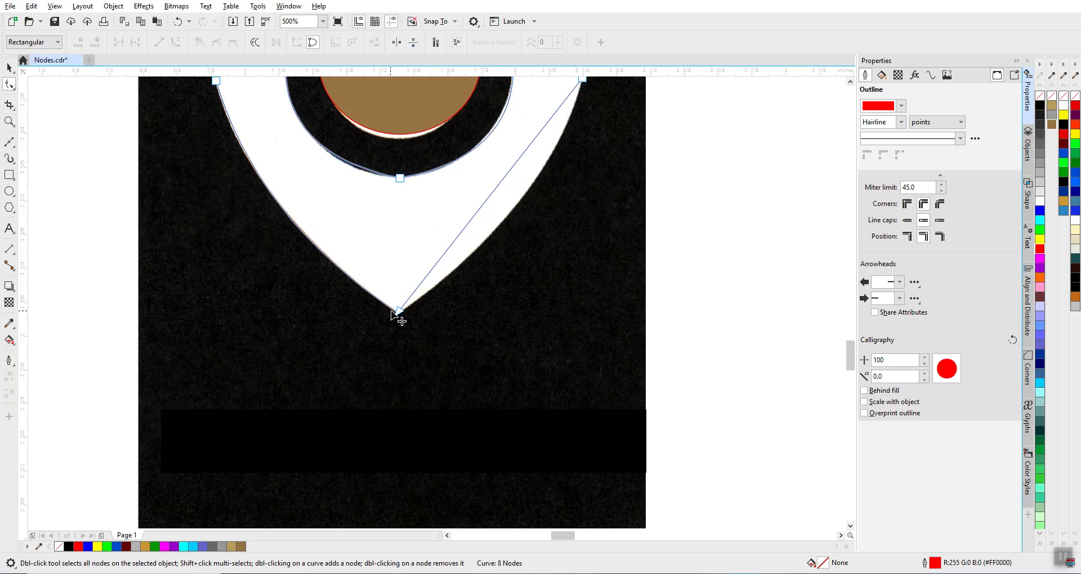
pyautogui.scroll(2, 395, 311)
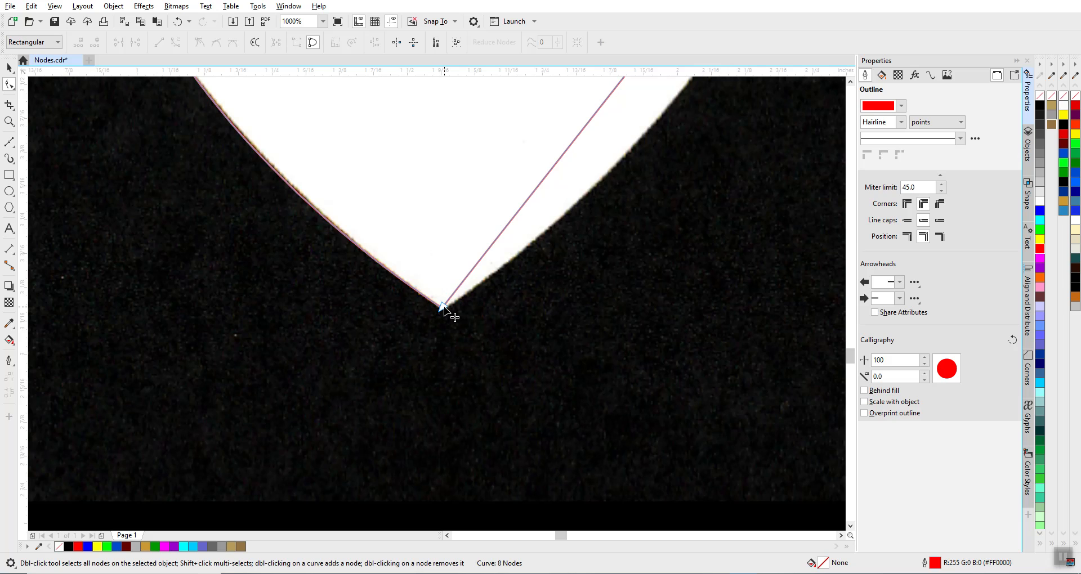
pyautogui.click(443, 306)
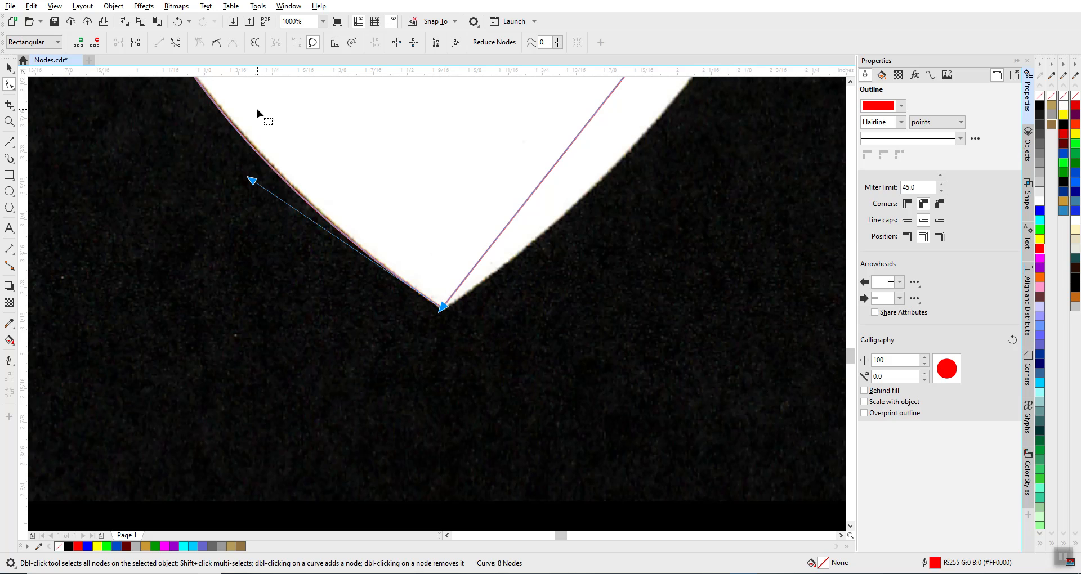
pyautogui.click(177, 43)
pyautogui.scroll(-2, 419, 158)
pyautogui.scroll(2, 559, 273)
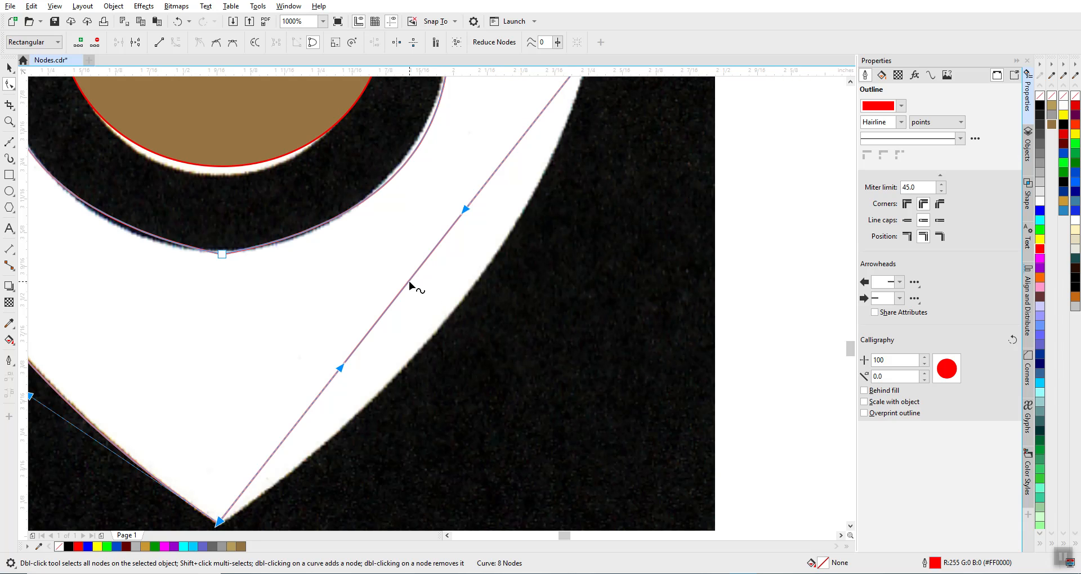
pyautogui.moveTo(409, 281); pyautogui.dragTo(461, 305)
pyautogui.scroll(-2, 442, 310)
pyautogui.scroll(-2, 447, 312)
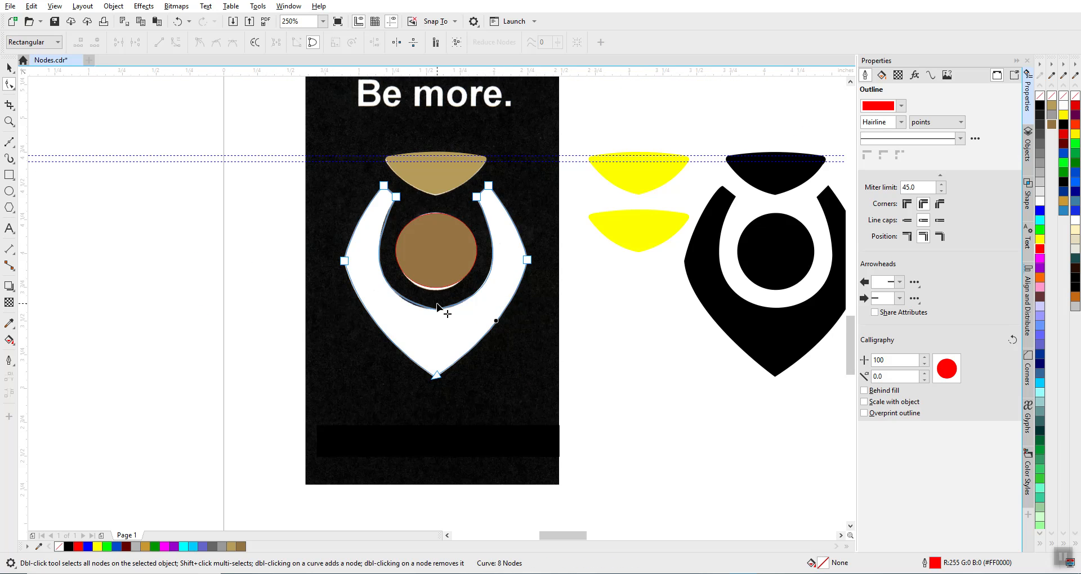
# - Make the lowest node of the body's inner edge a smooth node
pyautogui.scroll(2, 437, 307)
pyautogui.scroll(1, 437, 307)
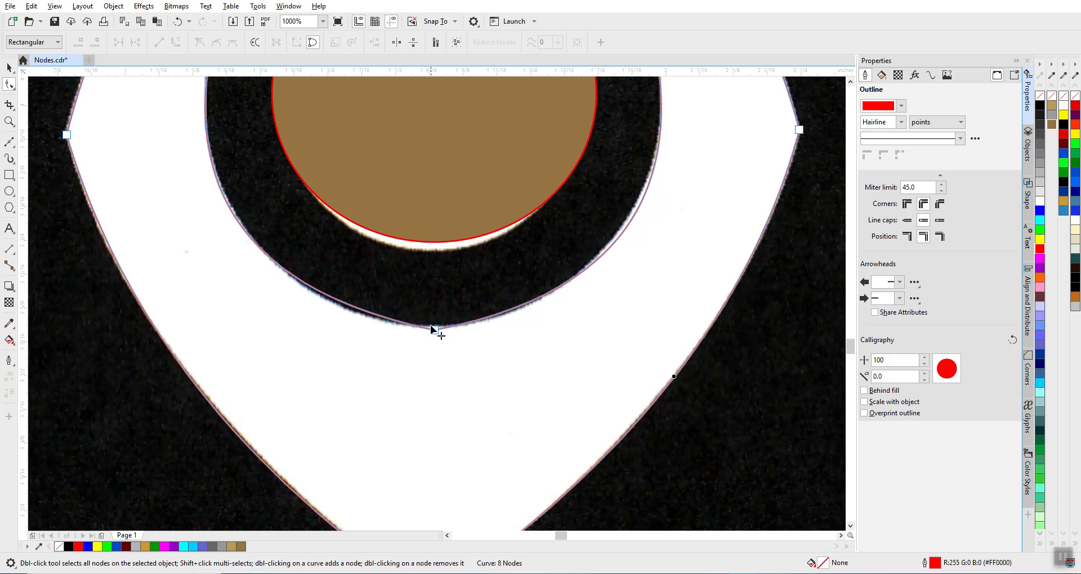
pyautogui.scroll(2, 431, 329)
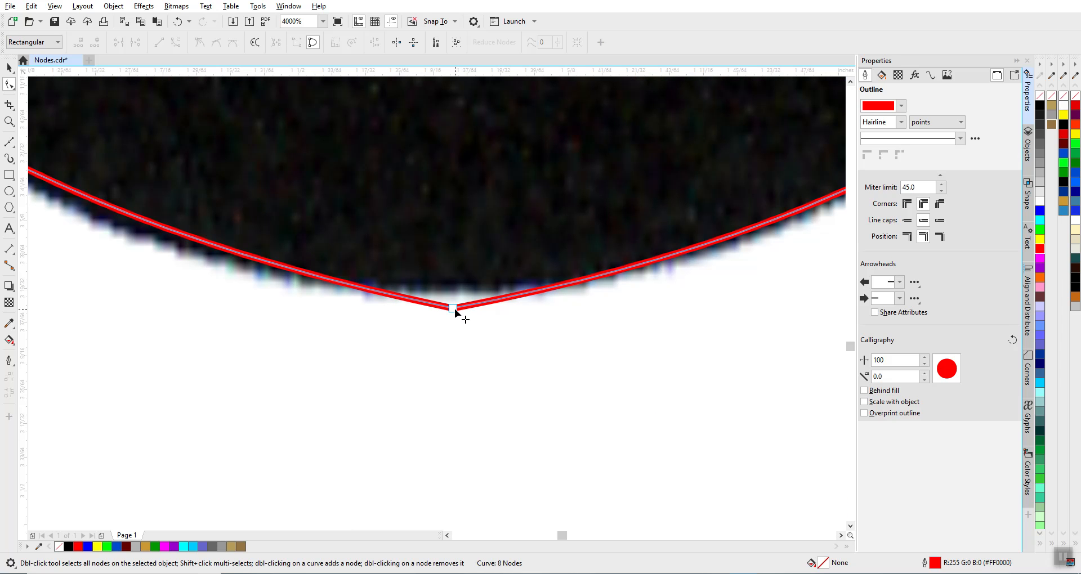
pyautogui.click(453, 308)
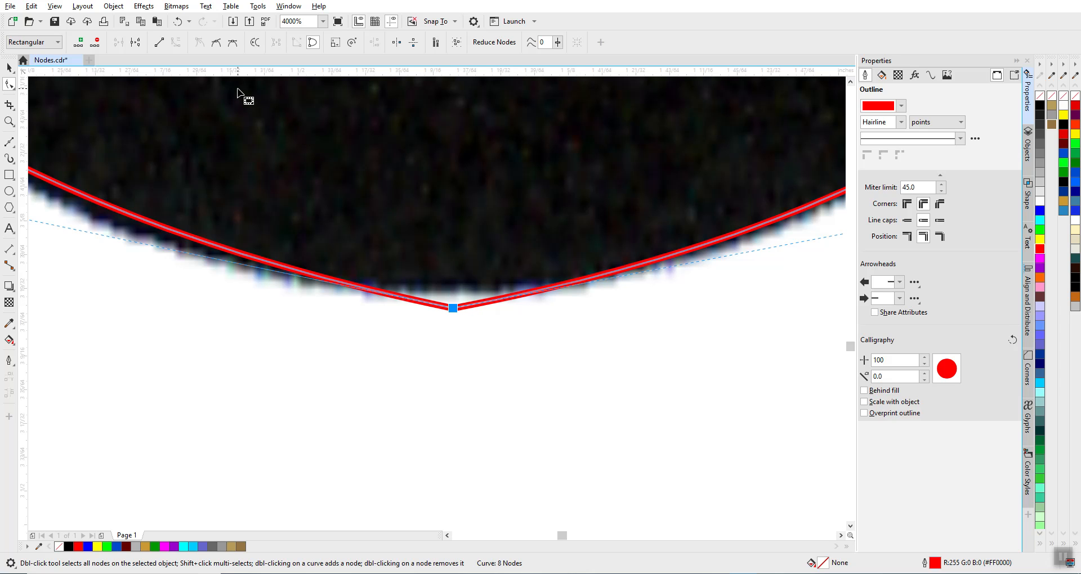
pyautogui.click(217, 42)
pyautogui.scroll(-3, 437, 309)
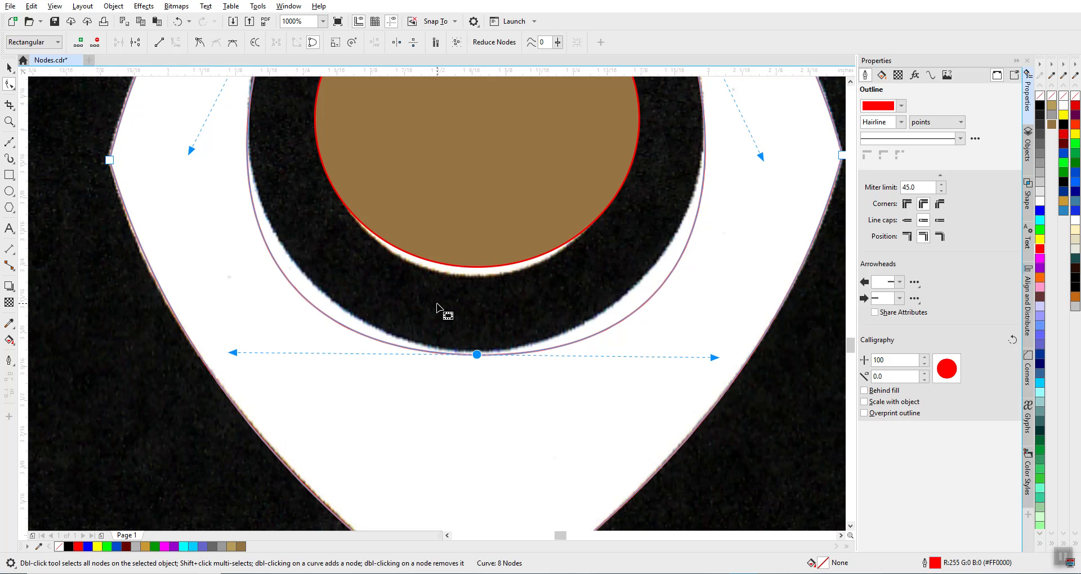
# - Raise the lowest inner node onto the bitmap's inner edge and shorten both of its control handles to tighten the curve
pyautogui.scroll(-2, 439, 307)
pyautogui.scroll(2, 444, 309)
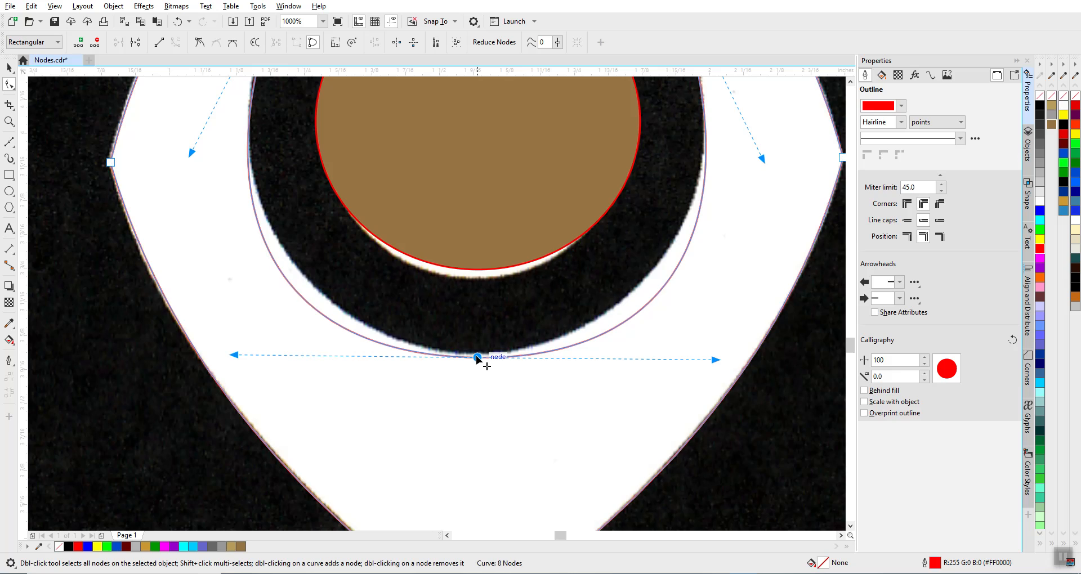
pyautogui.moveTo(477, 358); pyautogui.dragTo(477, 353)
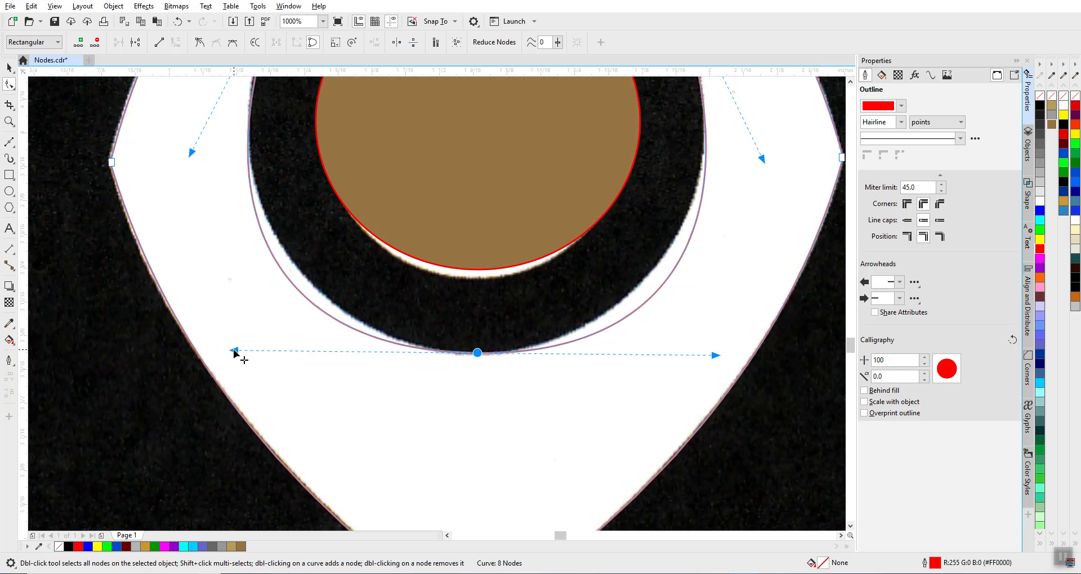
pyautogui.moveTo(233, 350); pyautogui.dragTo(265, 352)
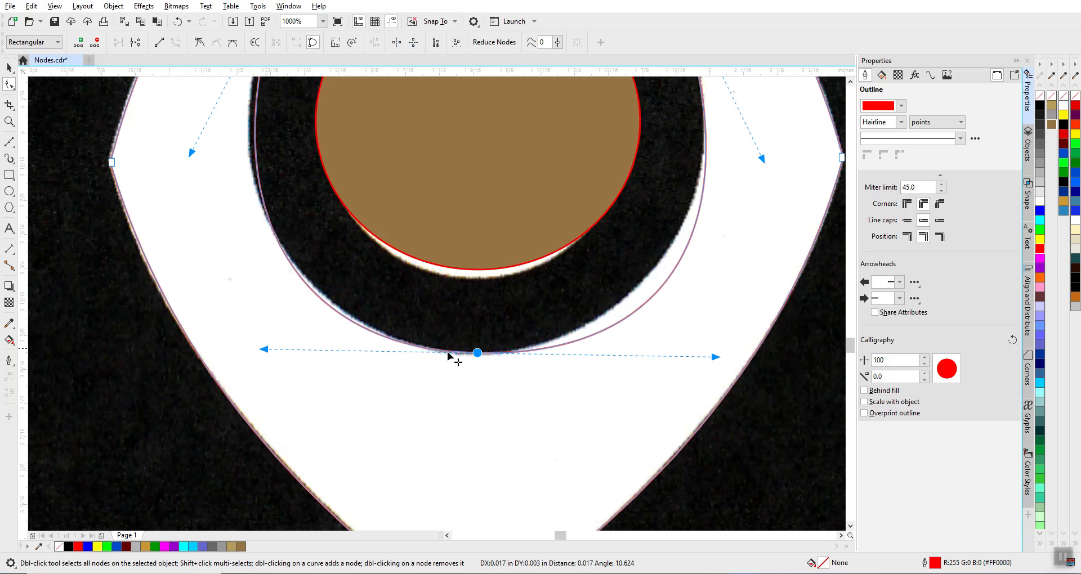
pyautogui.moveTo(714, 357); pyautogui.dragTo(670, 355)
# - Make the lowest inner node symmetrical so both of its handles have equal length
pyautogui.scroll(-1, 669, 353)
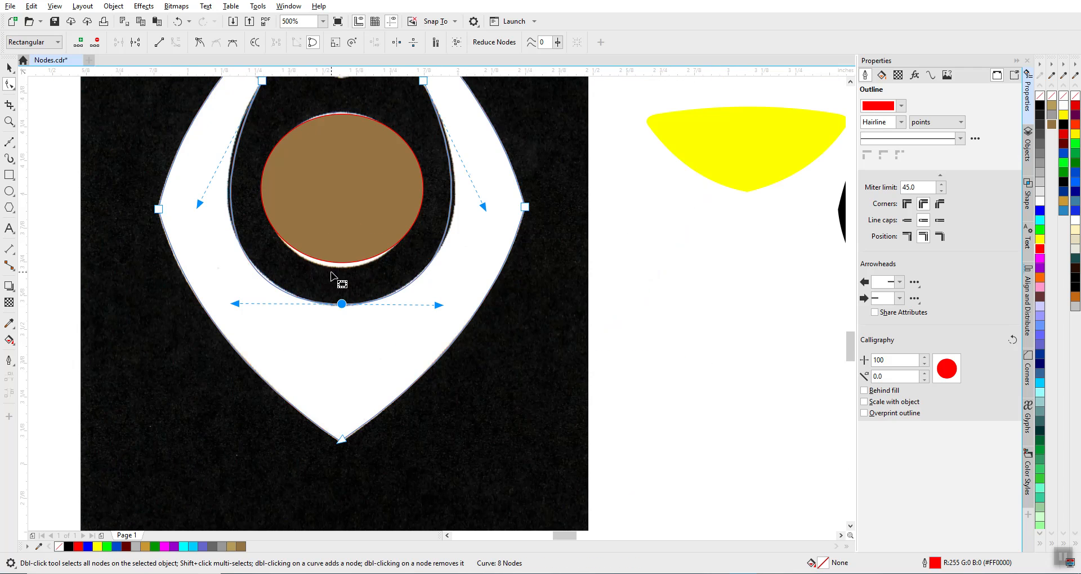
pyautogui.scroll(-1, 330, 272)
pyautogui.scroll(2, 449, 325)
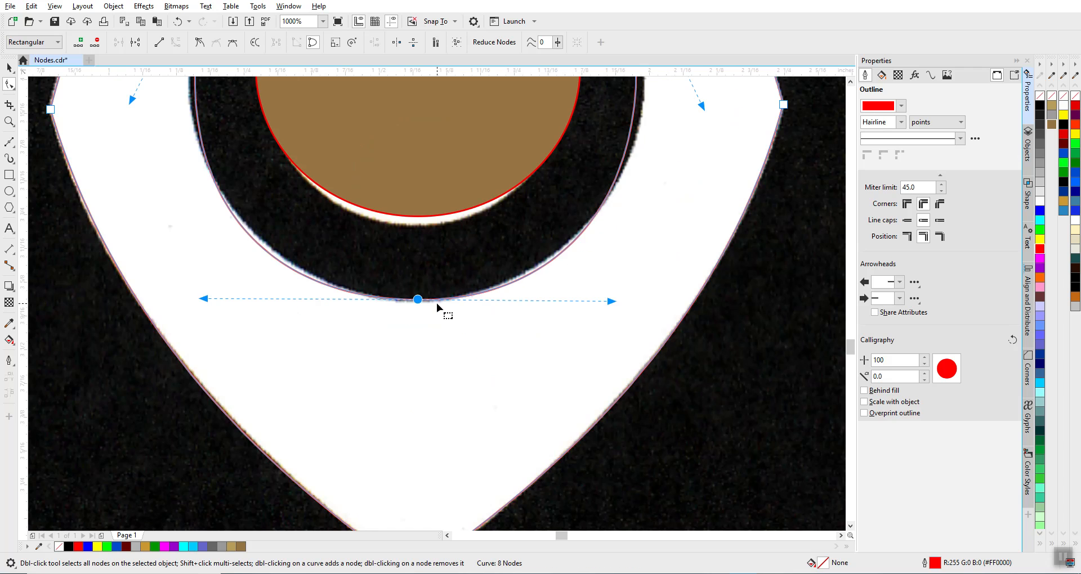
pyautogui.click(230, 44)
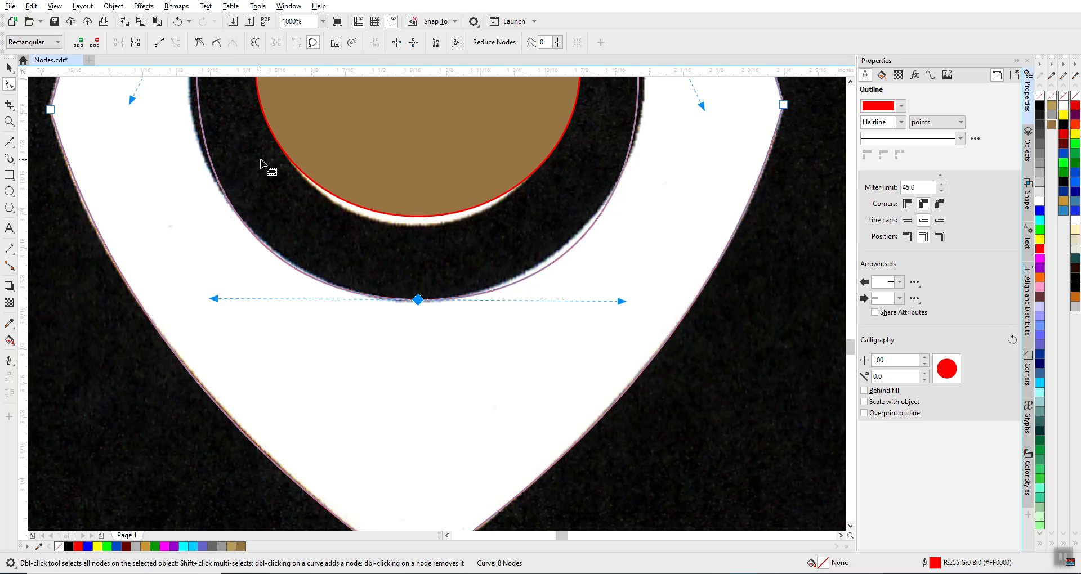
# - Adjust the length and angle of the lowest inner node's symmetrical handles to fit the rounded bottom of the inner edge
pyautogui.scroll(-2, 269, 161)
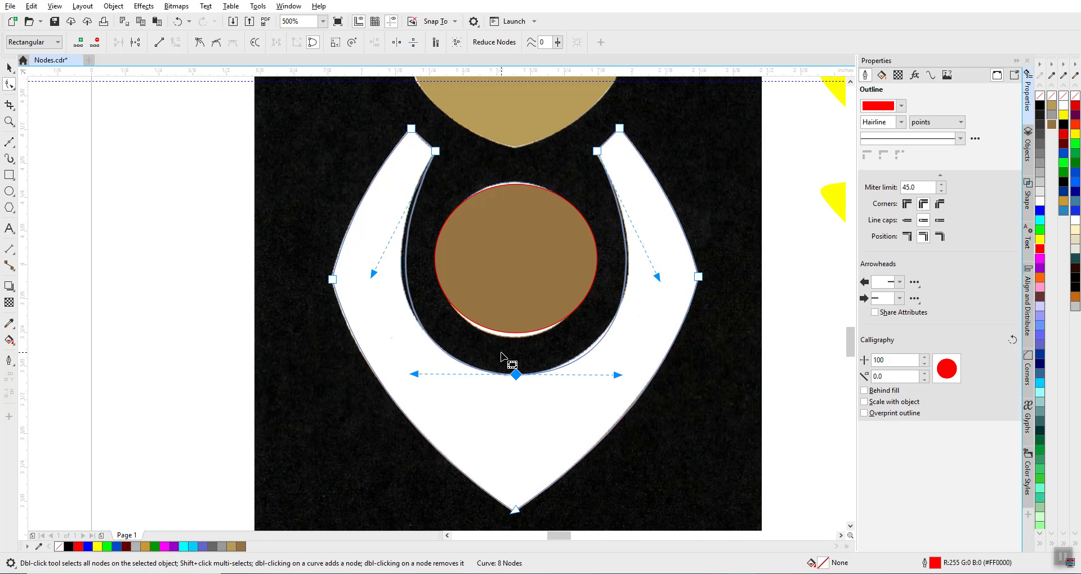
pyautogui.scroll(2, 437, 308)
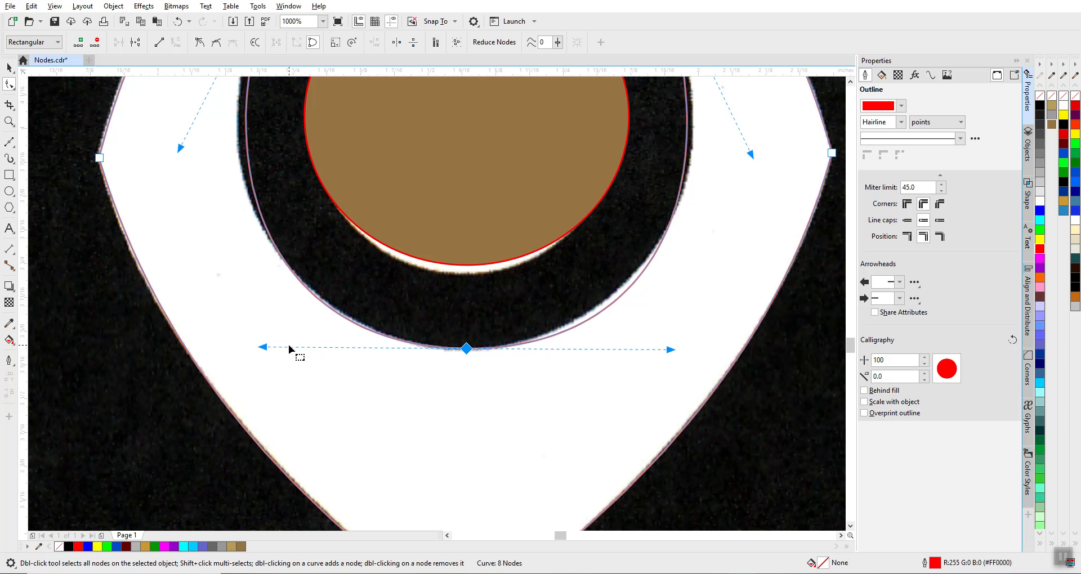
pyautogui.moveTo(262, 349)
pyautogui.mouseDown()
pyautogui.moveTo(259, 397)
pyautogui.moveTo(276, 372)
pyautogui.moveTo(365, 351)
pyautogui.moveTo(281, 347)
pyautogui.mouseUp()
pyautogui.scroll(-1, 281, 348)
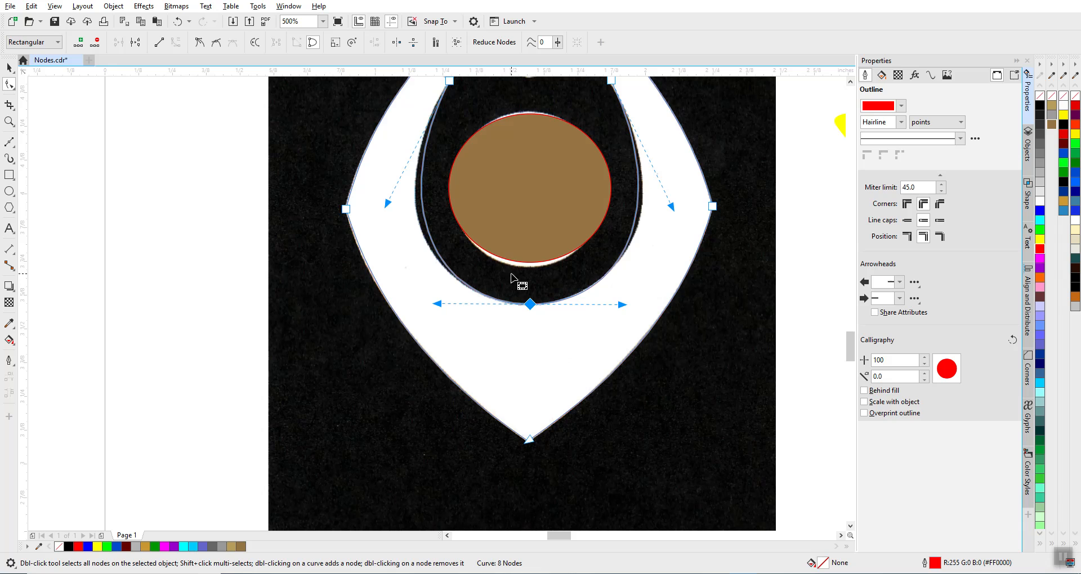
pyautogui.scroll(1, 514, 280)
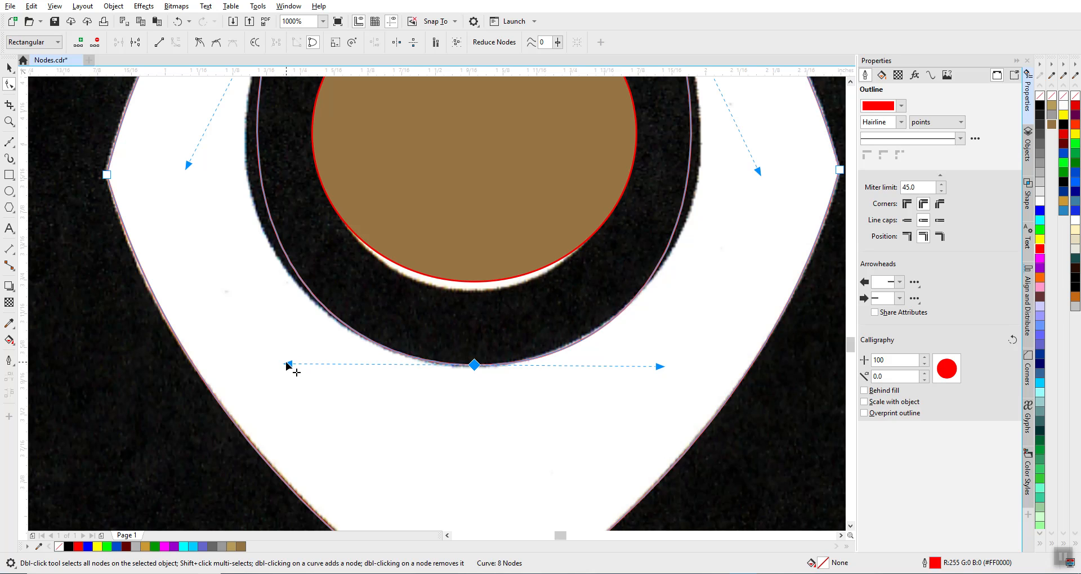
pyautogui.moveTo(286, 363); pyautogui.dragTo(275, 363)
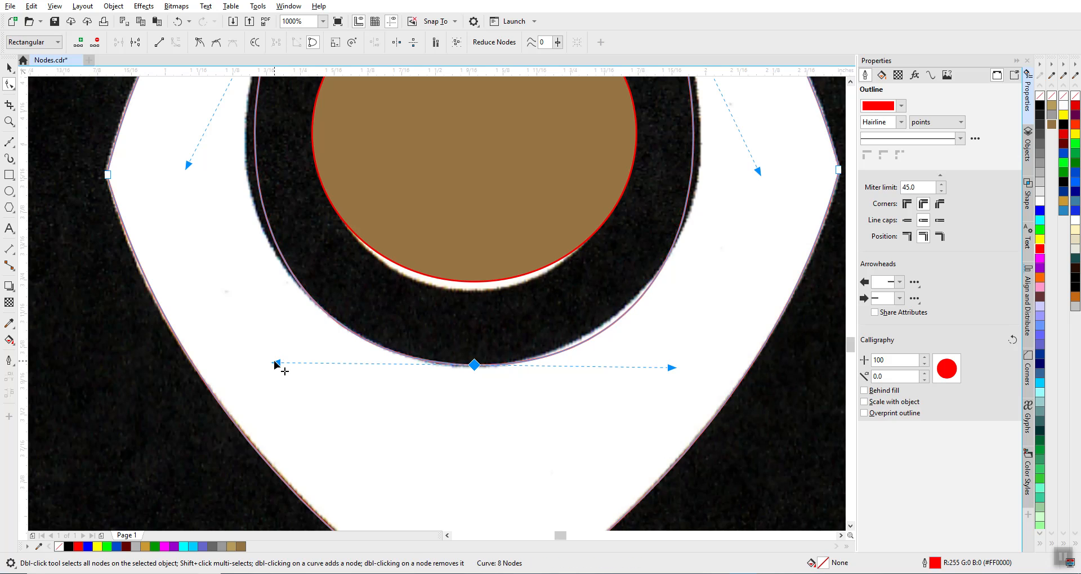
pyautogui.moveTo(275, 364); pyautogui.dragTo(275, 369)
# - Move the control handle of the left arm's inner node outward so the curve follows the bitmap's left inner edge
pyautogui.scroll(-3, 313, 330)
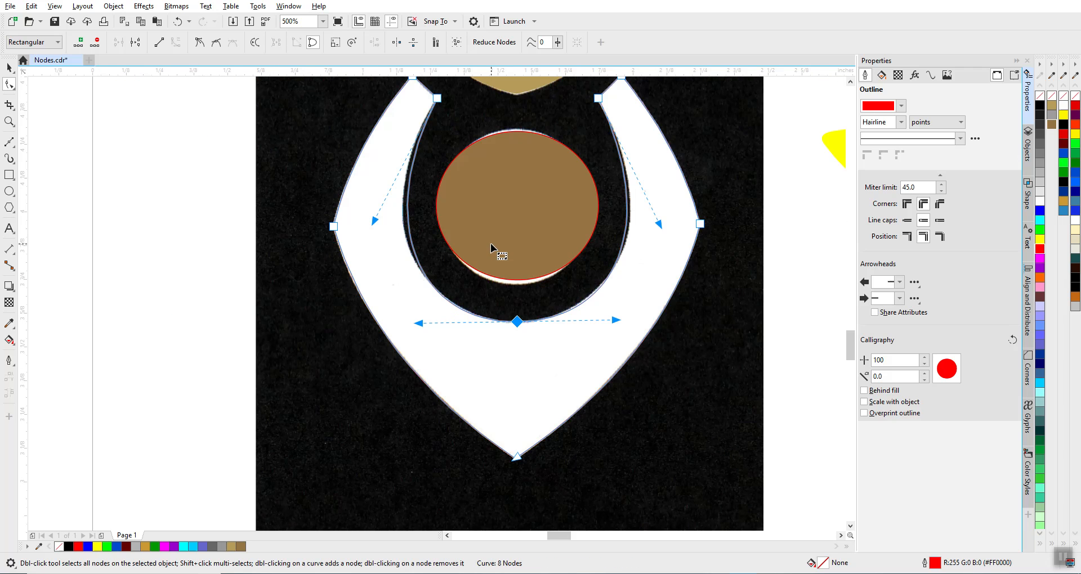
pyautogui.scroll(3, 437, 303)
pyautogui.scroll(-2, 437, 303)
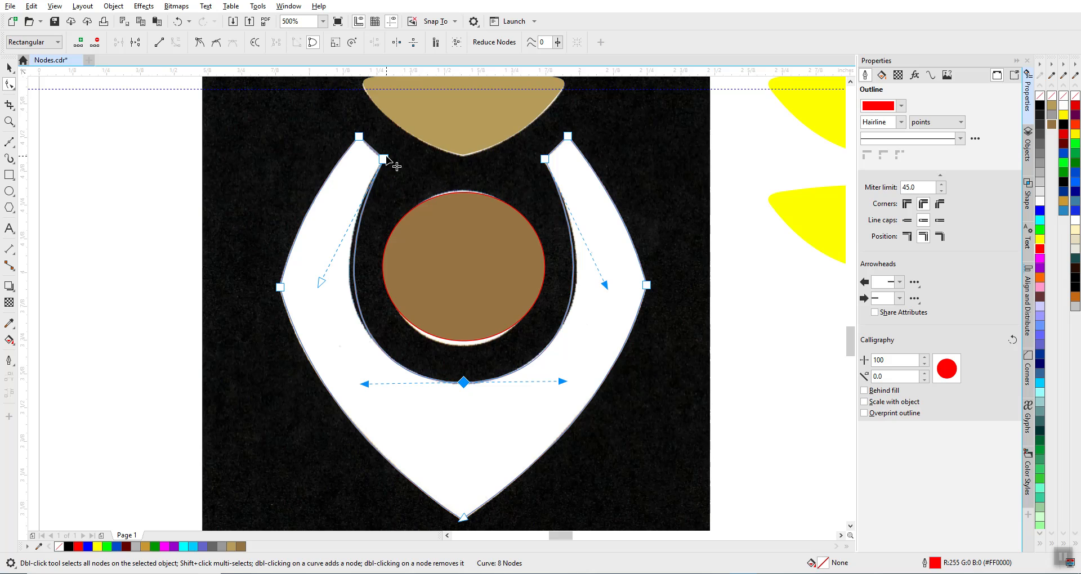
pyautogui.click(383, 159)
pyautogui.click(321, 280)
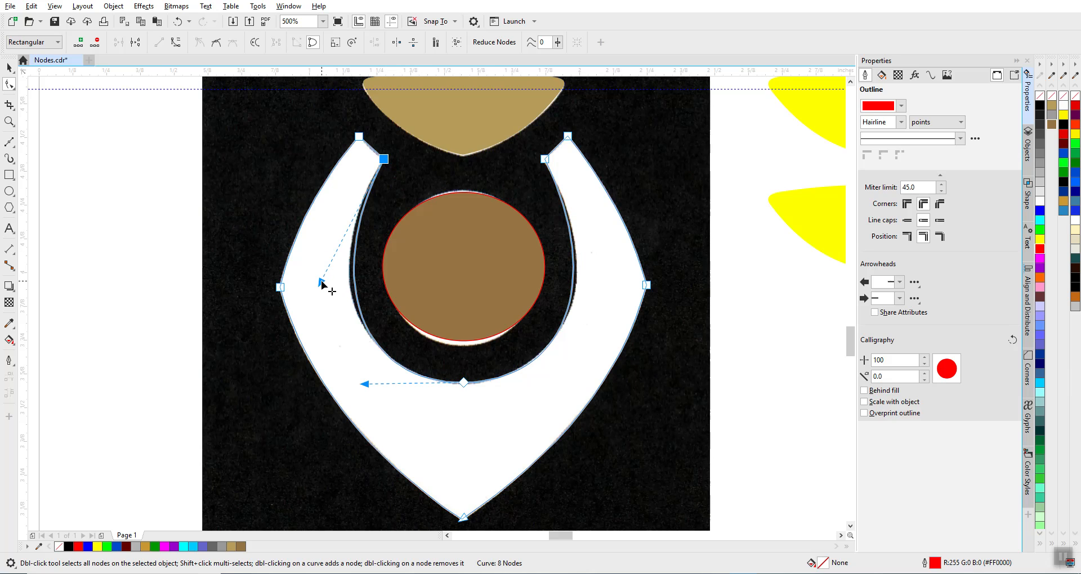
pyautogui.moveTo(321, 280); pyautogui.dragTo(312, 280)
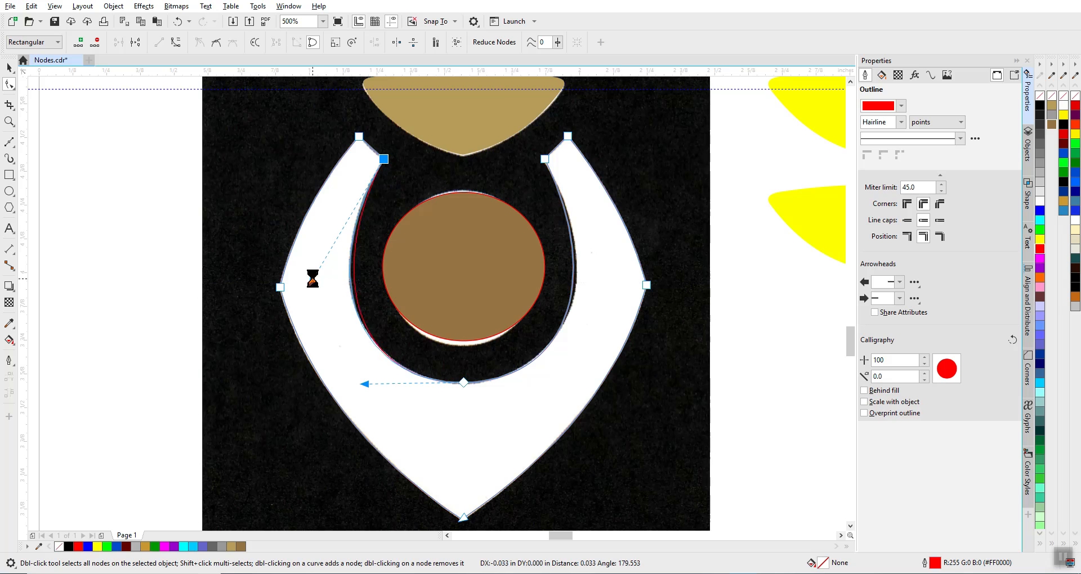
# - Move the control handle of the right arm's inner node outward so the curve follows the bitmap's right inner edge
pyautogui.click(545, 160)
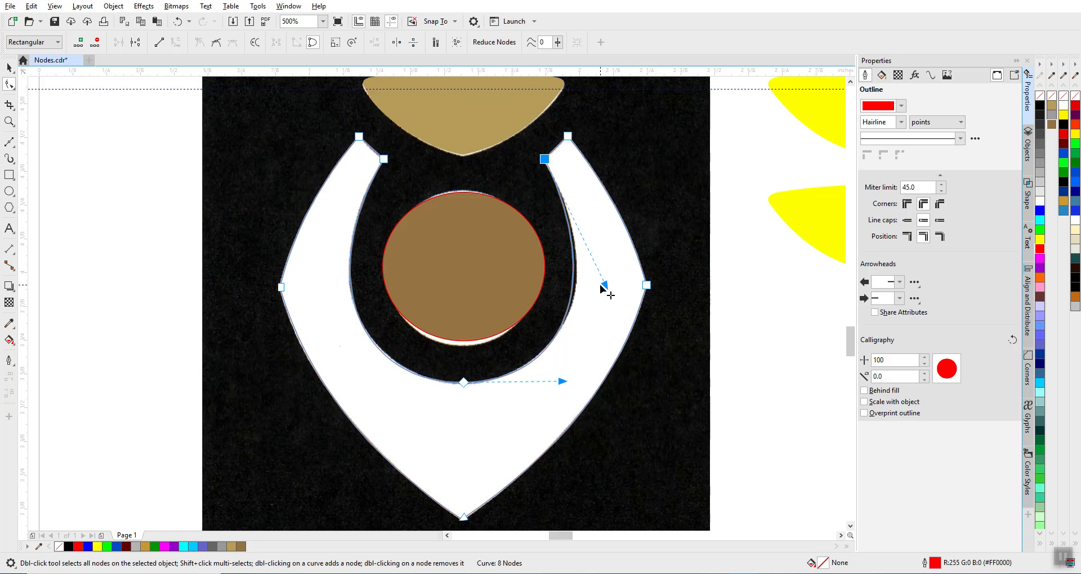
pyautogui.moveTo(601, 285); pyautogui.dragTo(609, 286)
pyautogui.scroll(4, 437, 303)
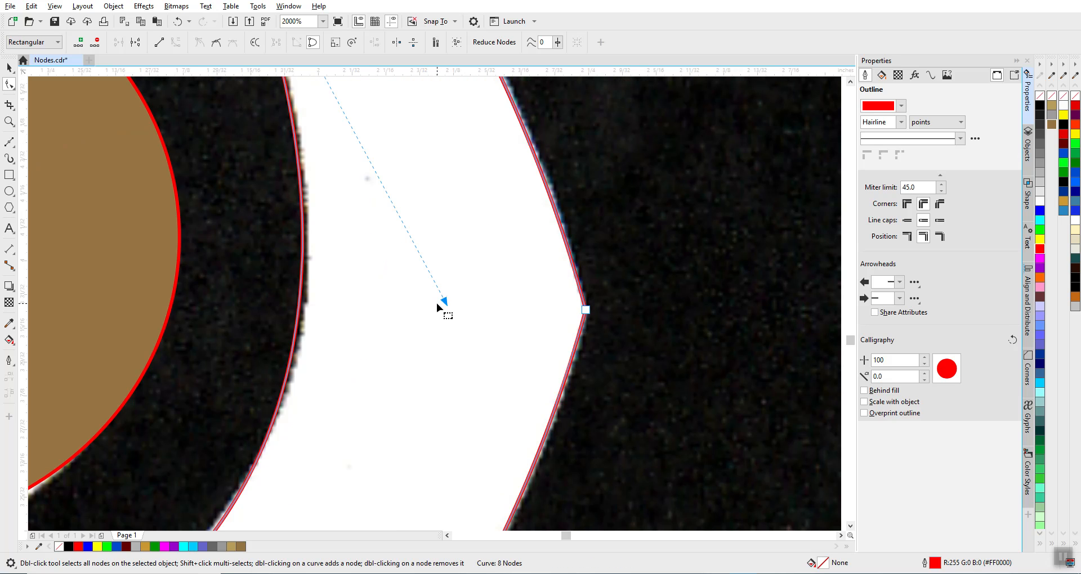
pyautogui.moveTo(451, 302); pyautogui.dragTo(452, 302)
pyautogui.scroll(-4, 437, 303)
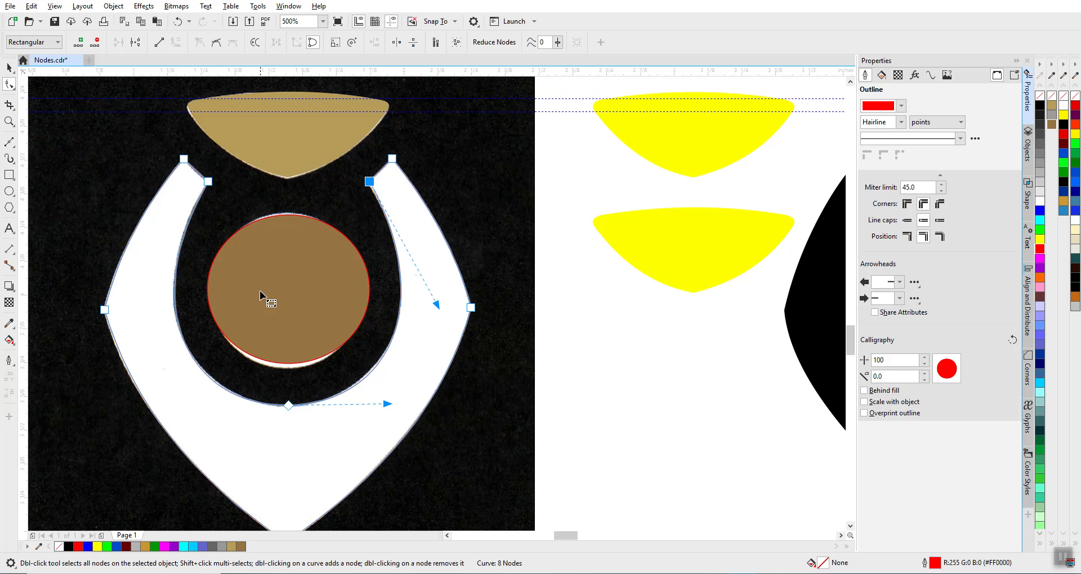
# - Fine-tune the handle of the body's lowest inner node so the rounded inner edge follows the bitmap
pyautogui.scroll(2, 437, 303)
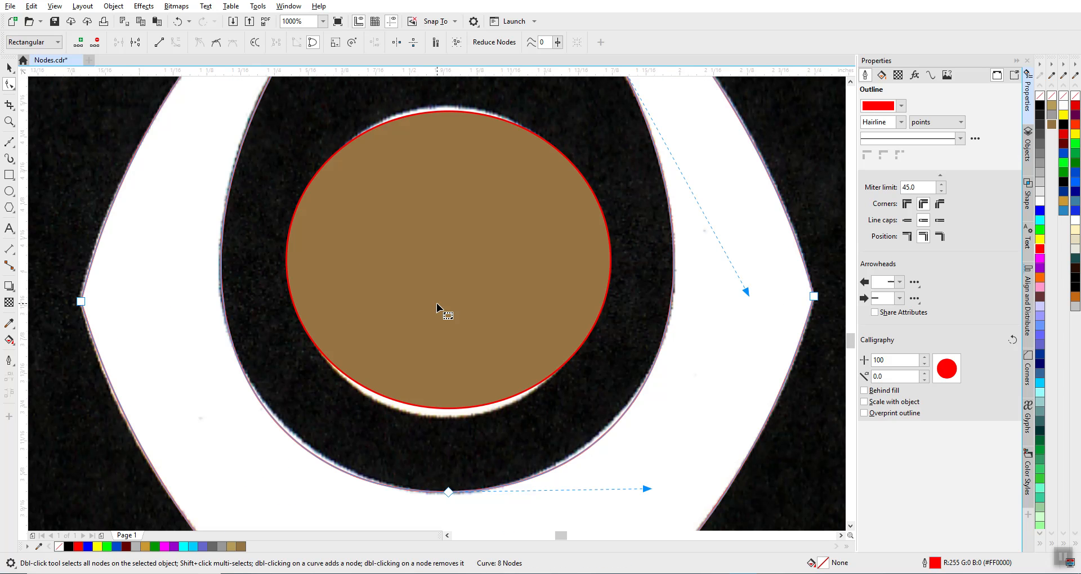
pyautogui.click(448, 492)
pyautogui.moveTo(643, 486); pyautogui.dragTo(645, 489)
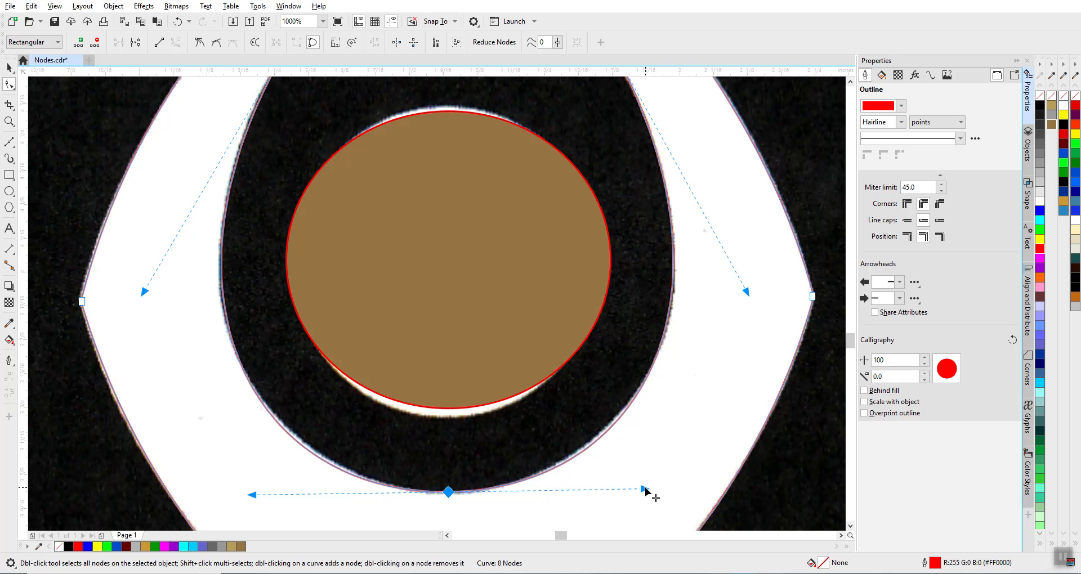
pyautogui.scroll(-2, 645, 489)
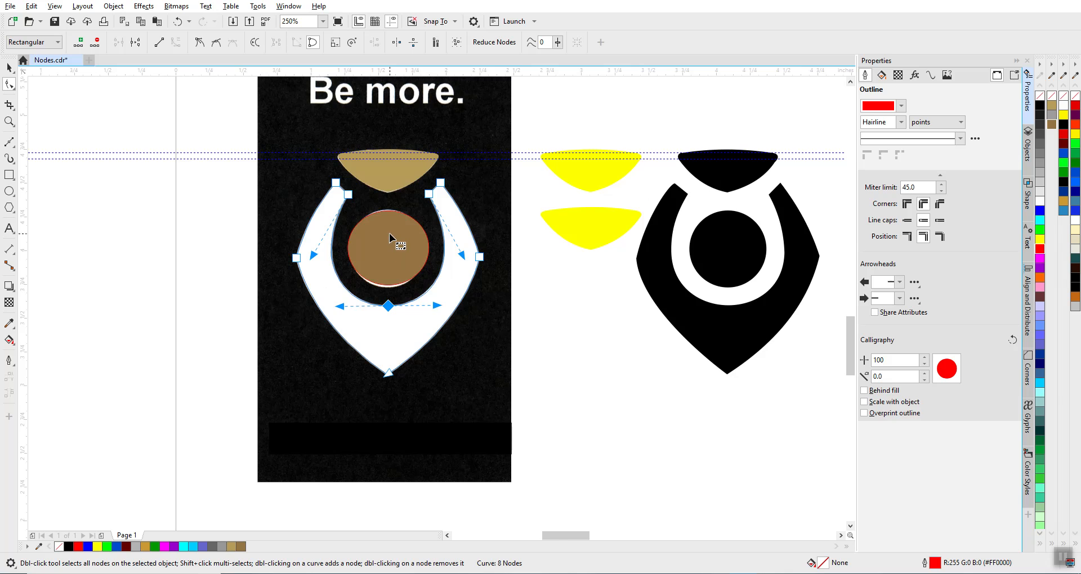
pyautogui.scroll(1, 390, 233)
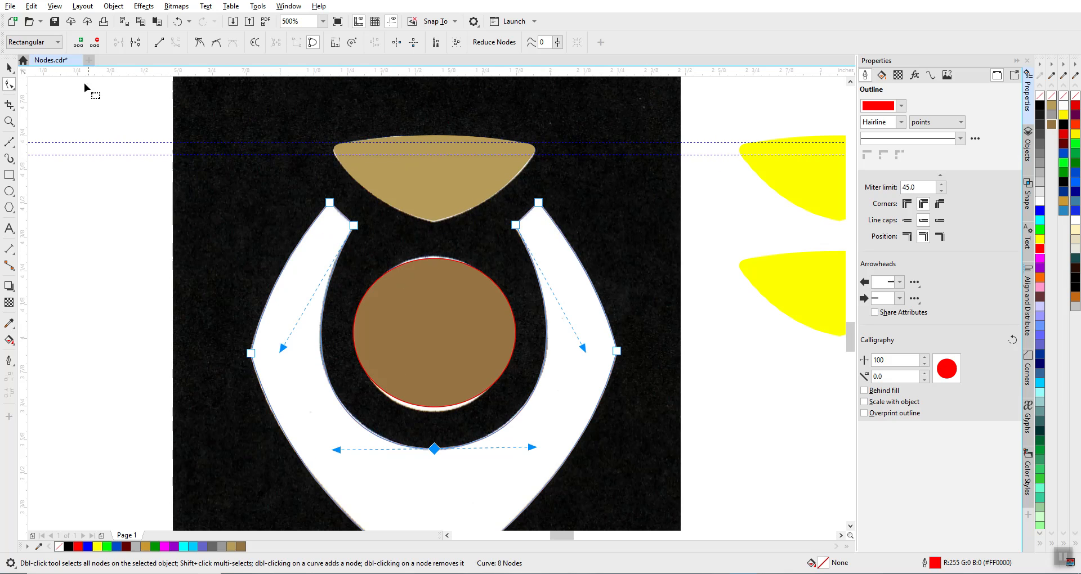
# - Fill the traced body curve with the grey R158 G155 B155
pyautogui.click(9, 67)
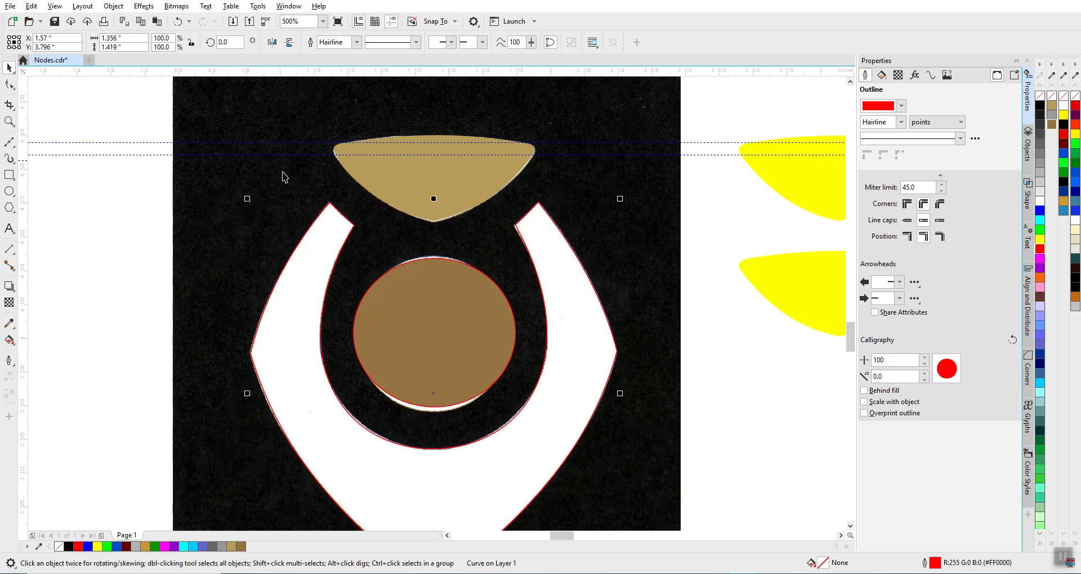
pyautogui.scroll(-1, 288, 179)
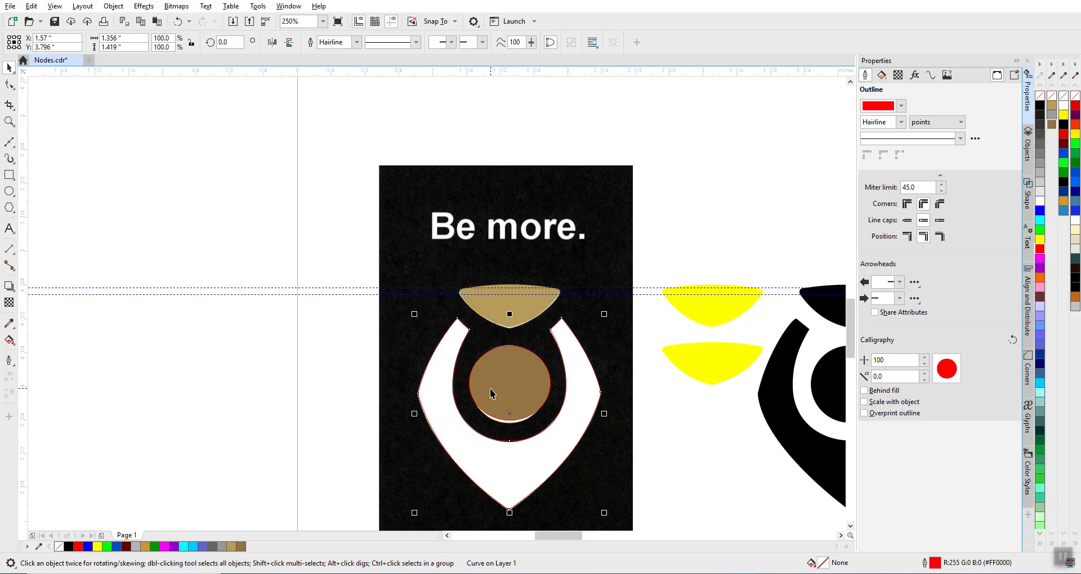
pyautogui.scroll(-1, 439, 308)
pyautogui.scroll(1, 437, 303)
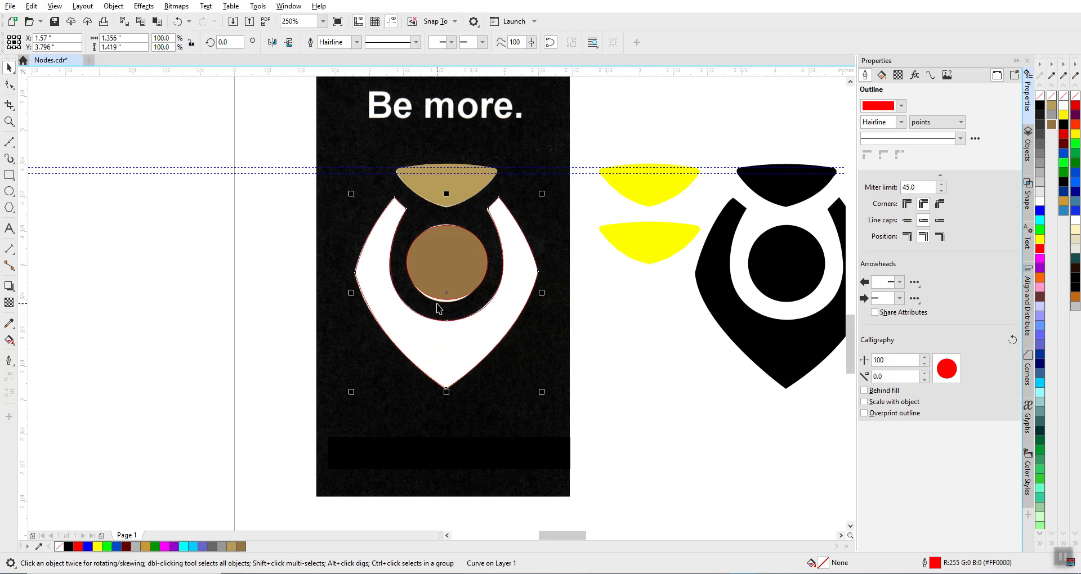
pyautogui.click(299, 339)
pyautogui.click(471, 337)
pyautogui.click(1052, 115)
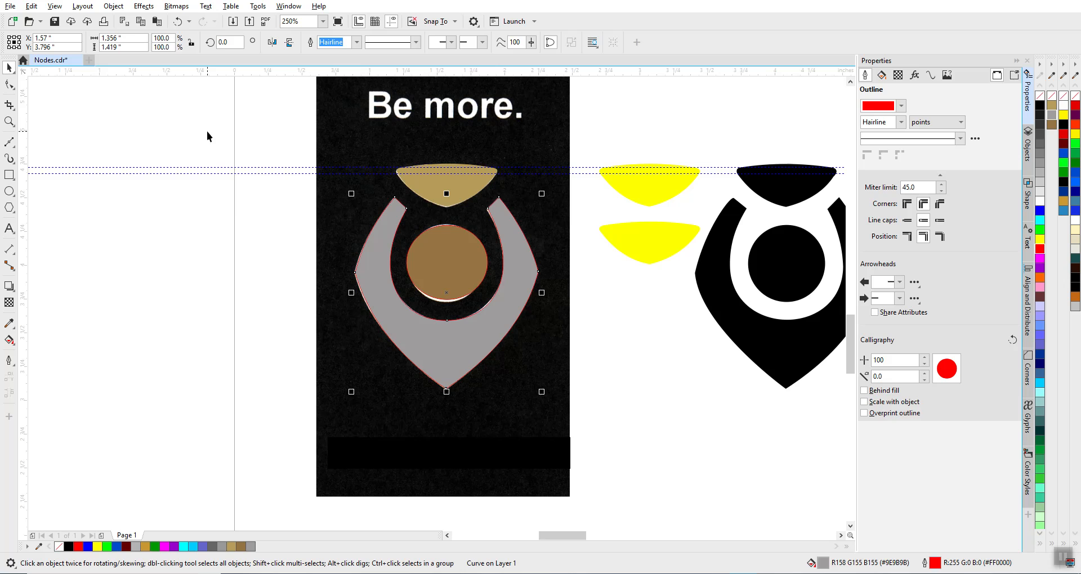
# - Select the traced cap, circle and body together and move them horizontally left, clear of the bitmap, to X -0.63"
pyautogui.moveTo(207, 130); pyautogui.dragTo(585, 424)
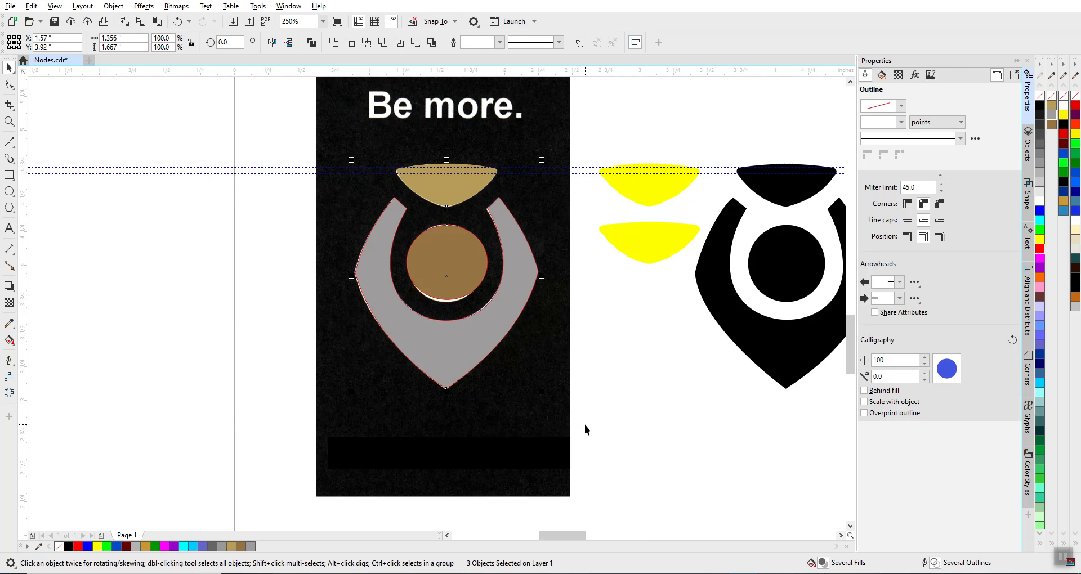
pyautogui.press('Left')
pyautogui.press('Left')
pyautogui.press('Left')
pyautogui.press('Left')
pyautogui.press('Left')
pyautogui.press('Left')
pyautogui.press('Left')
pyautogui.press('Left')
pyautogui.press('Left')
pyautogui.press('Left')
pyautogui.press('Left')
pyautogui.press('Left')
pyautogui.press('Left')
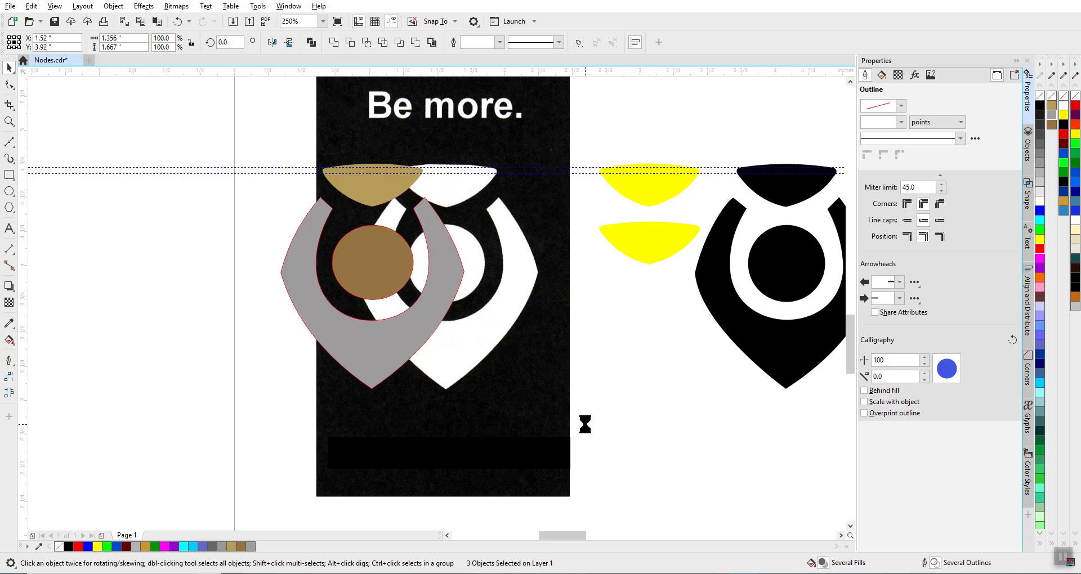
pyautogui.press('Left')
pyautogui.press('Left')
pyautogui.press('Left')
pyautogui.press('Left')
pyautogui.press('Left')
pyautogui.press('Left')
pyautogui.press('Left')
pyautogui.press('Left')
pyautogui.press('Left')
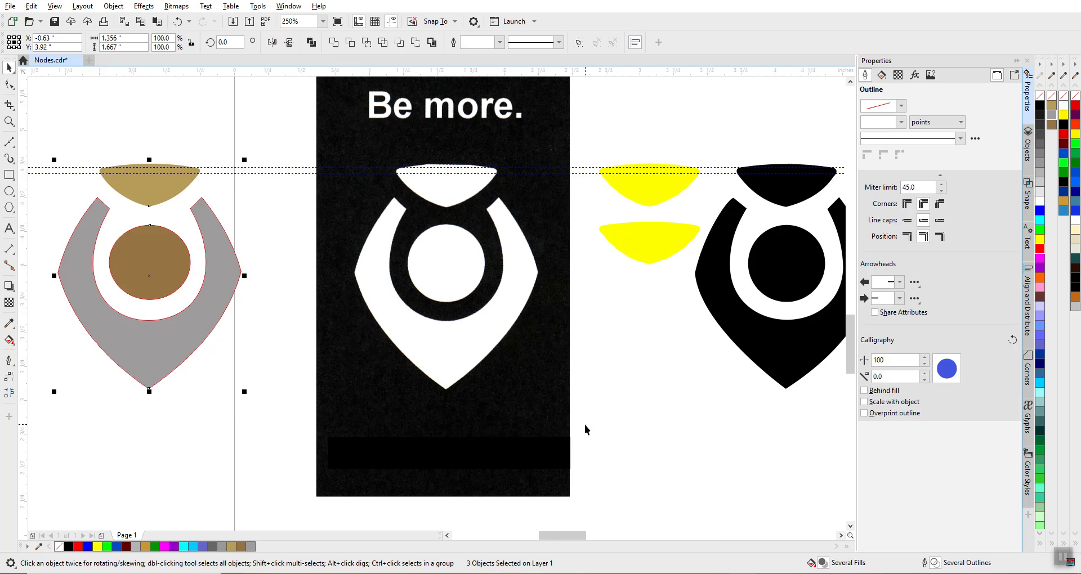
# - Remove the outlines from the three traced shapes and fill them all with black
pyautogui.rightClick(1053, 99)
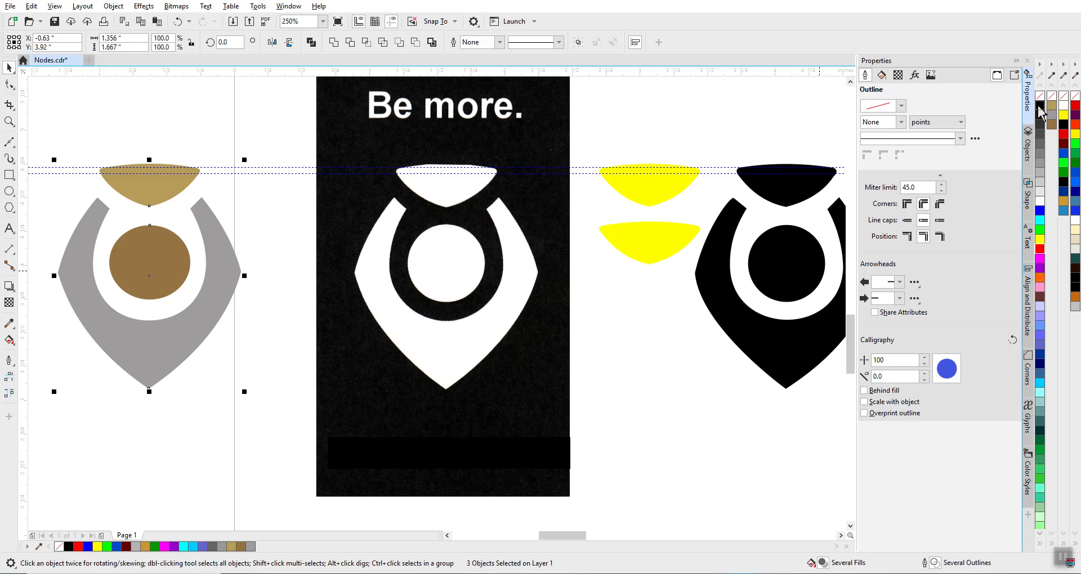
pyautogui.click(1040, 106)
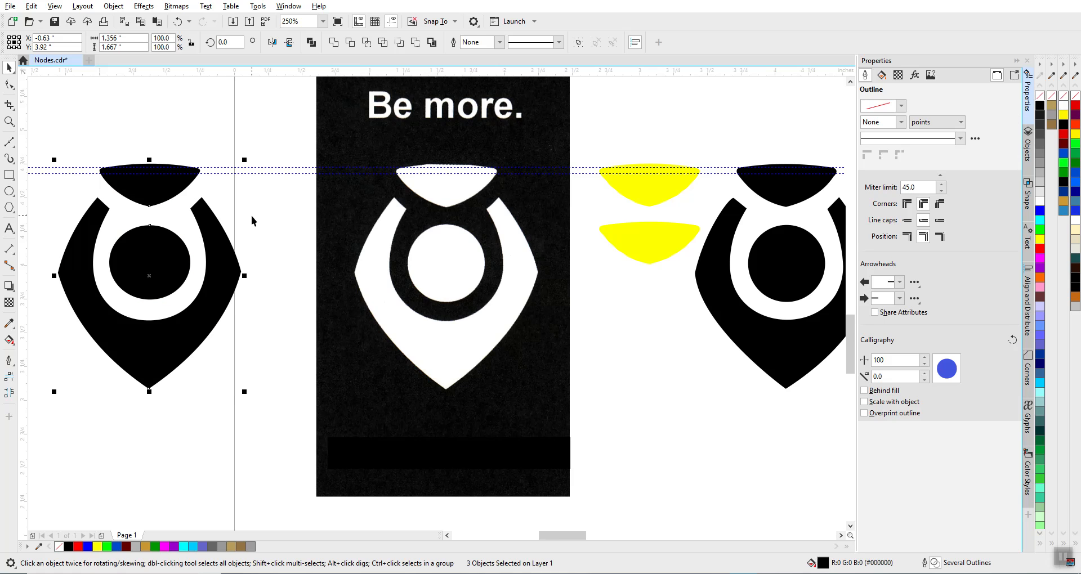
pyautogui.scroll(1, 119, 255)
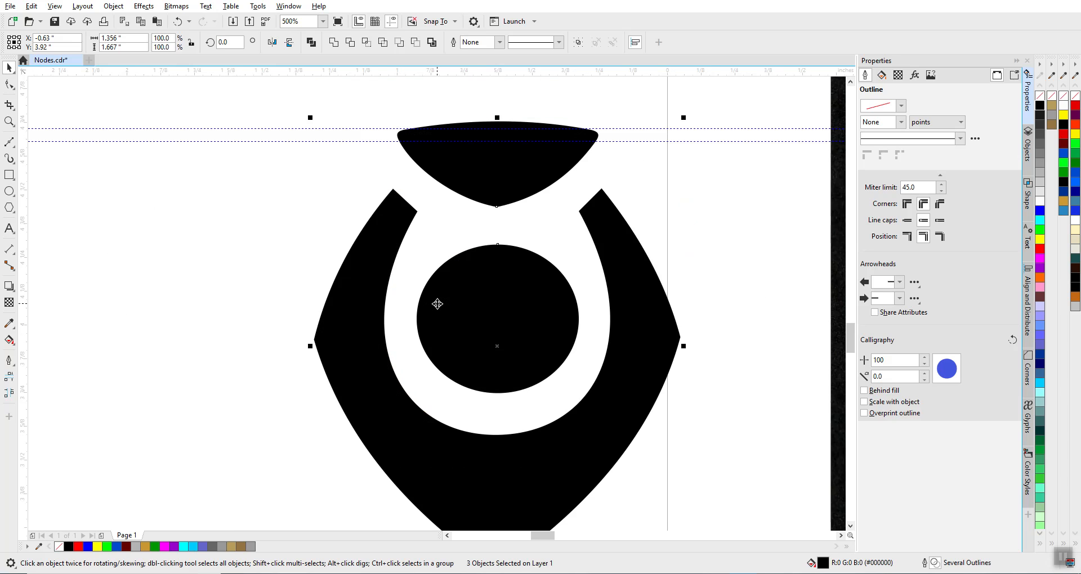
pyautogui.scroll(-1, 437, 304)
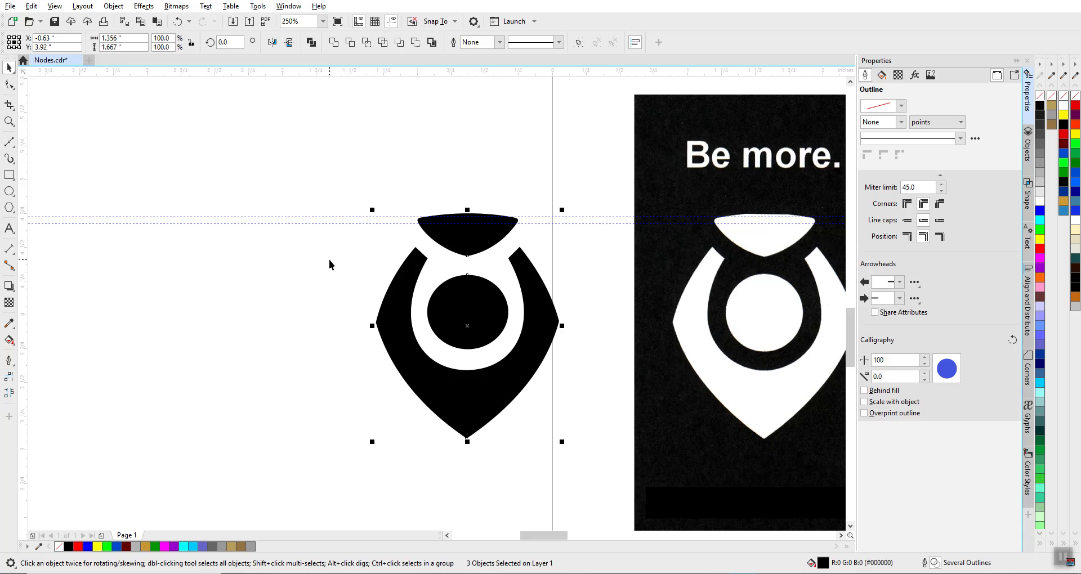
# - Review the Cusp, Smooth and Symetrical legend and the Nodes and Handles options for node size and shape, keeping the size Large
pyautogui.scroll(-6, 437, 307)
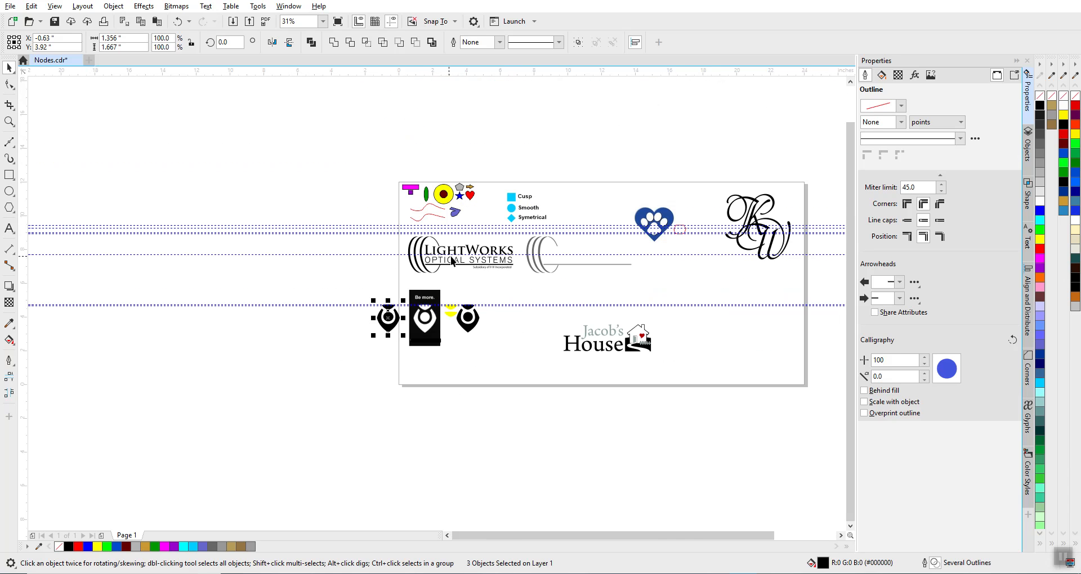
pyautogui.scroll(4, 445, 212)
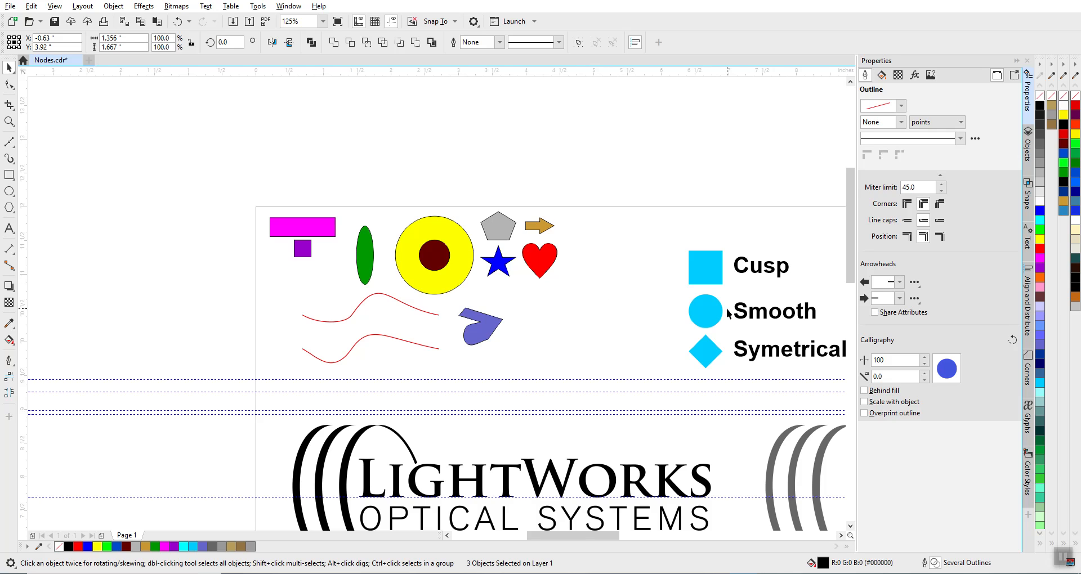
pyautogui.scroll(1, 728, 313)
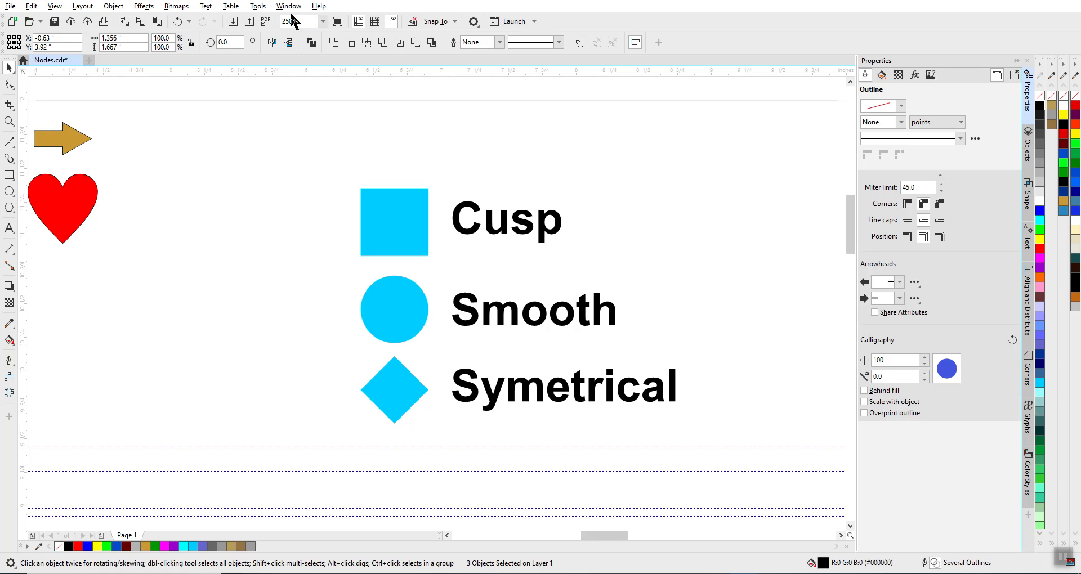
pyautogui.click(250, 9)
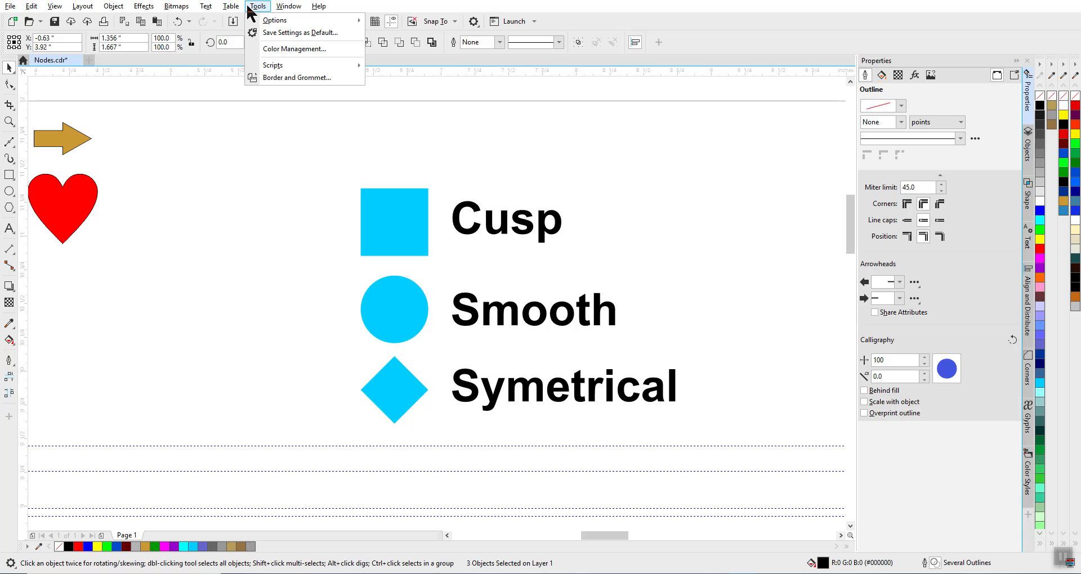
pyautogui.moveTo(261, 21)
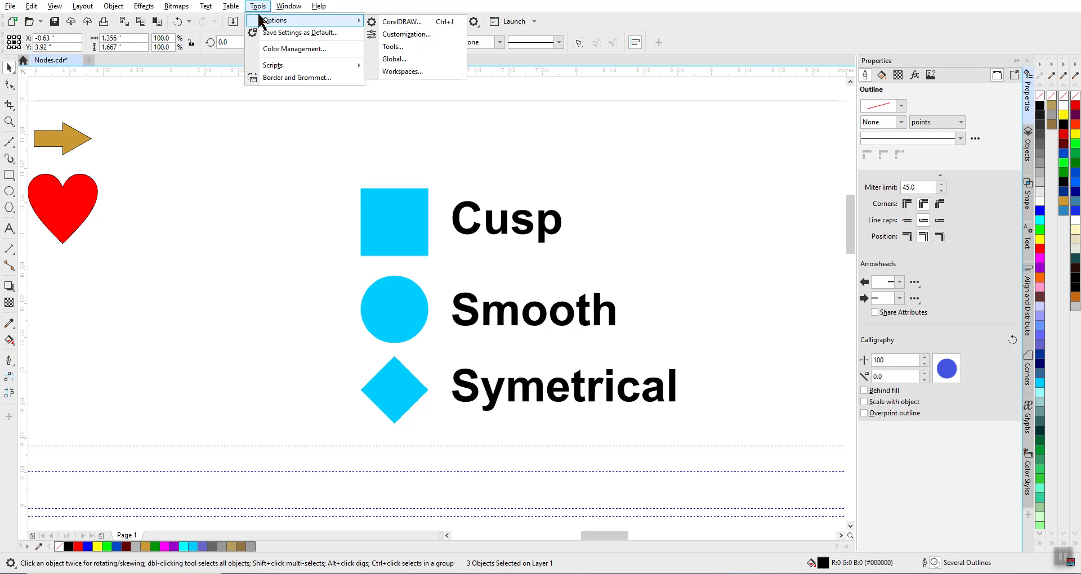
pyautogui.click(420, 23)
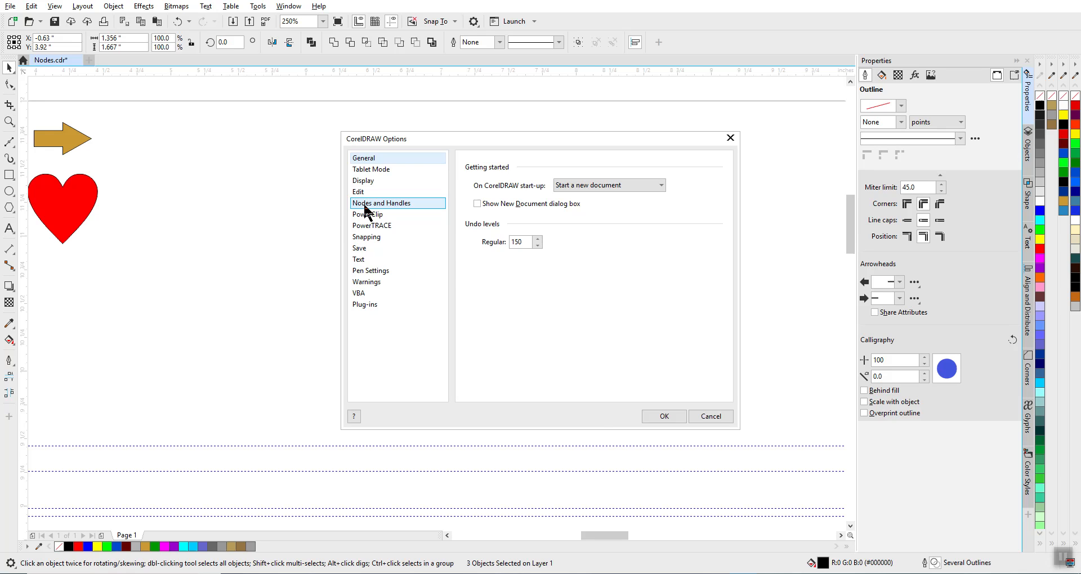
pyautogui.click(365, 204)
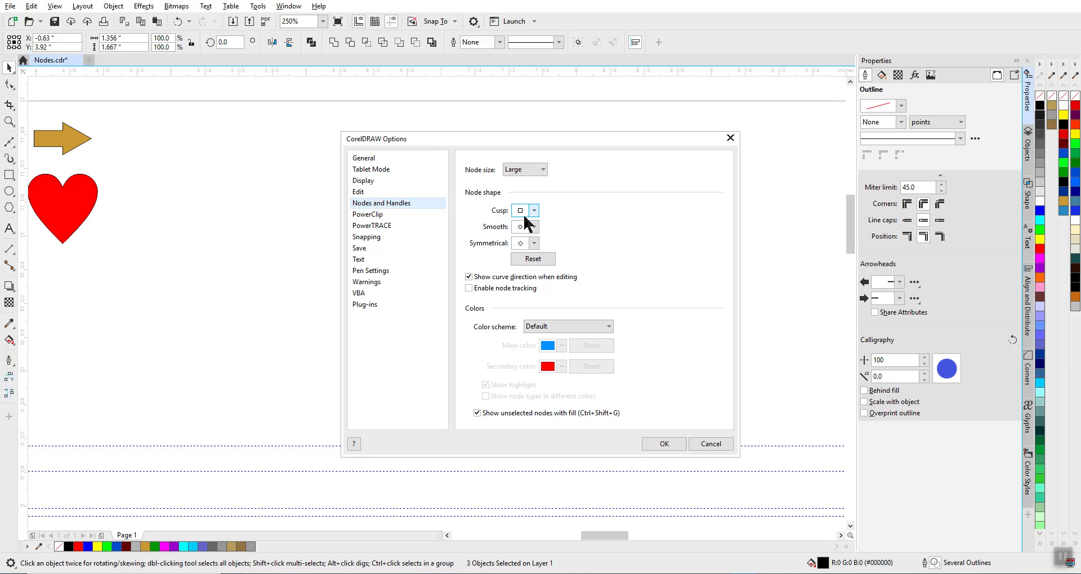
pyautogui.click(544, 170)
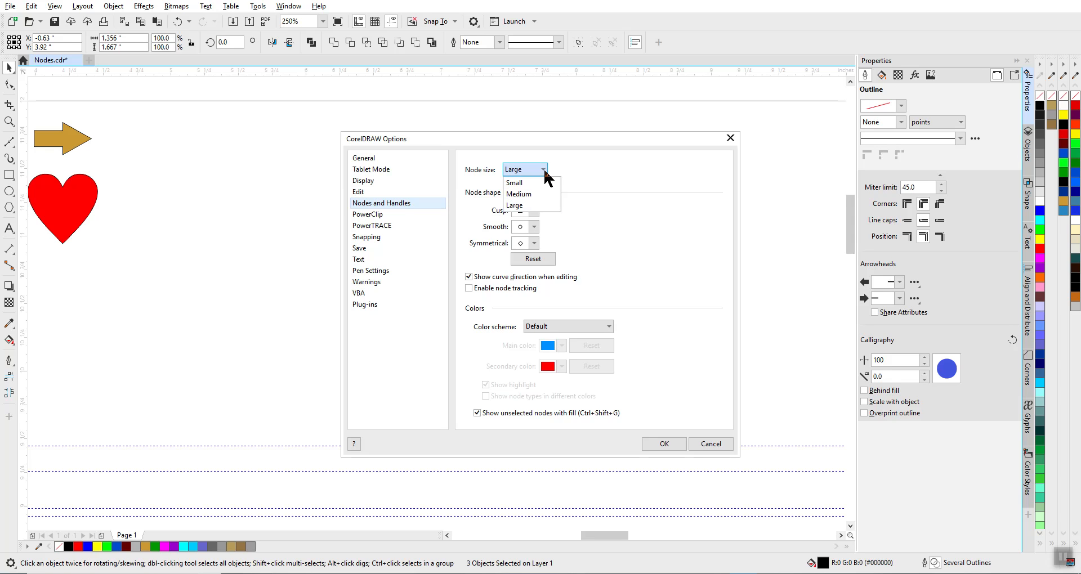
pyautogui.click(566, 172)
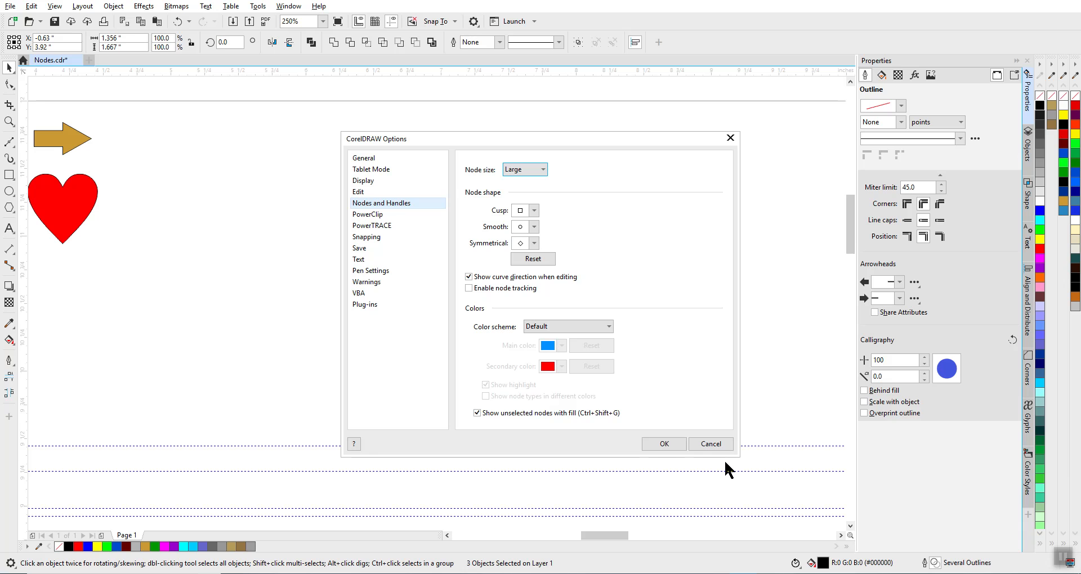
pyautogui.click(664, 443)
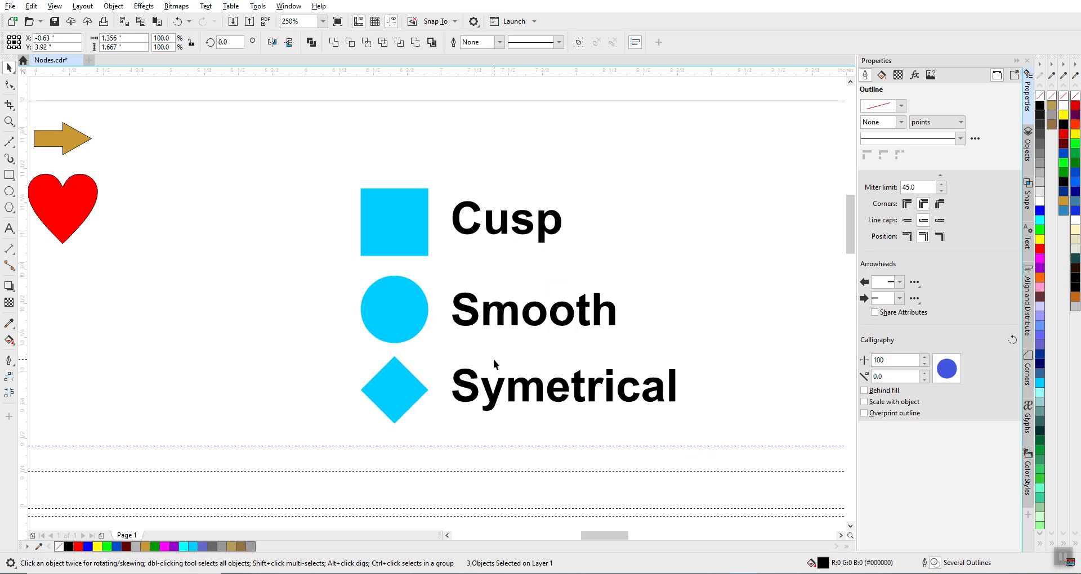
# - Examine the node types on the black body curve with the Shape tool and compare the traced logo with the bitmap
pyautogui.scroll(-4, 437, 309)
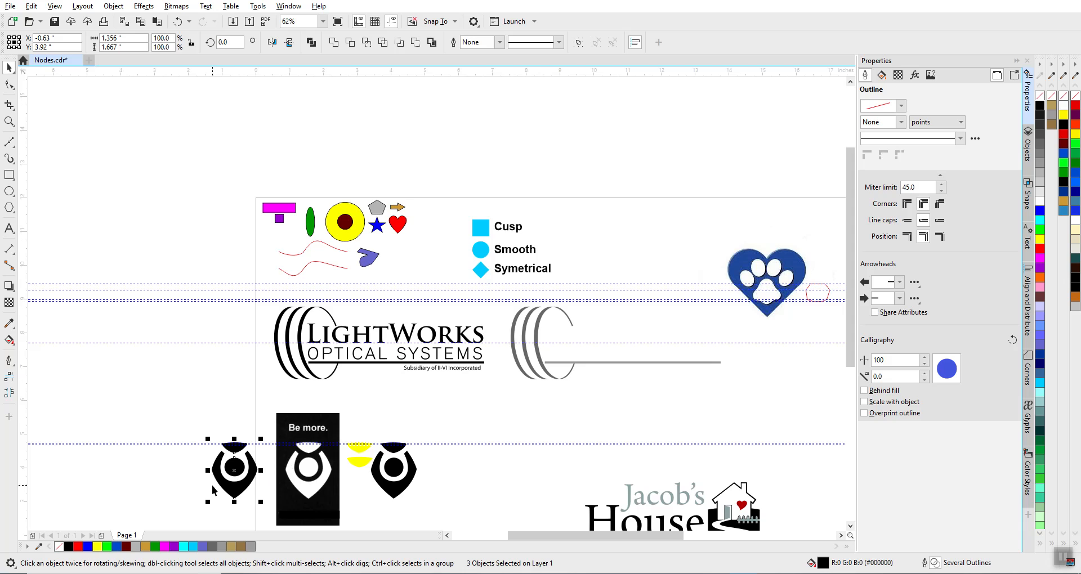
pyautogui.scroll(4, 212, 486)
pyautogui.click(329, 324)
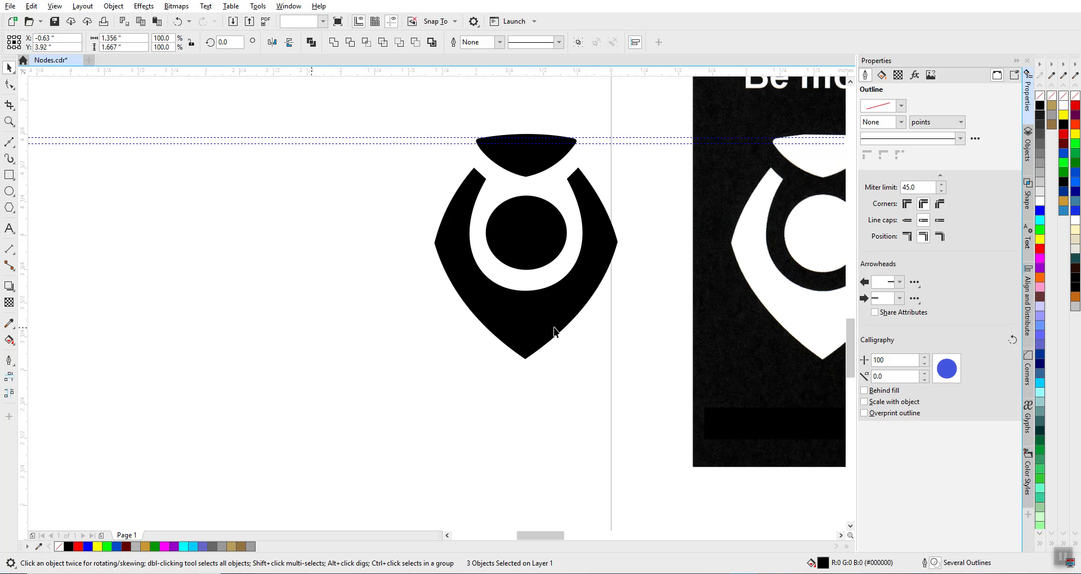
pyautogui.click(518, 325)
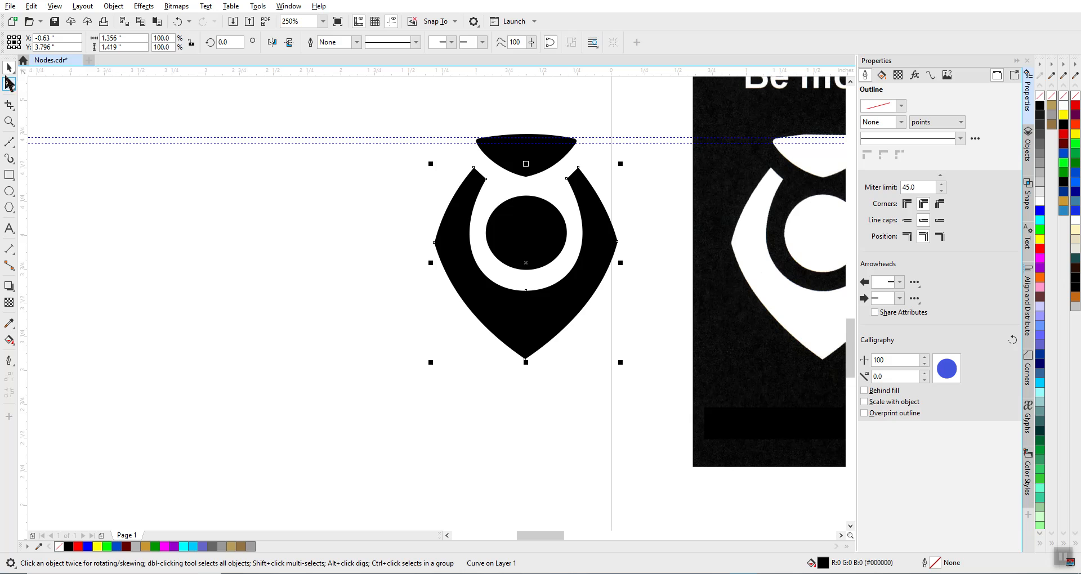
pyautogui.click(9, 84)
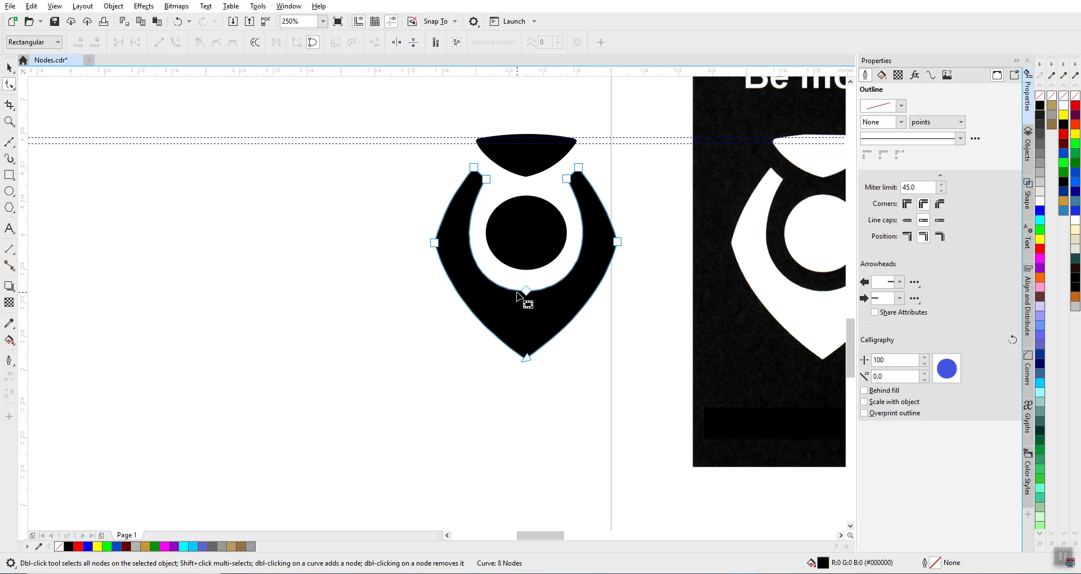
pyautogui.scroll(2, 507, 304)
pyautogui.scroll(1, 457, 305)
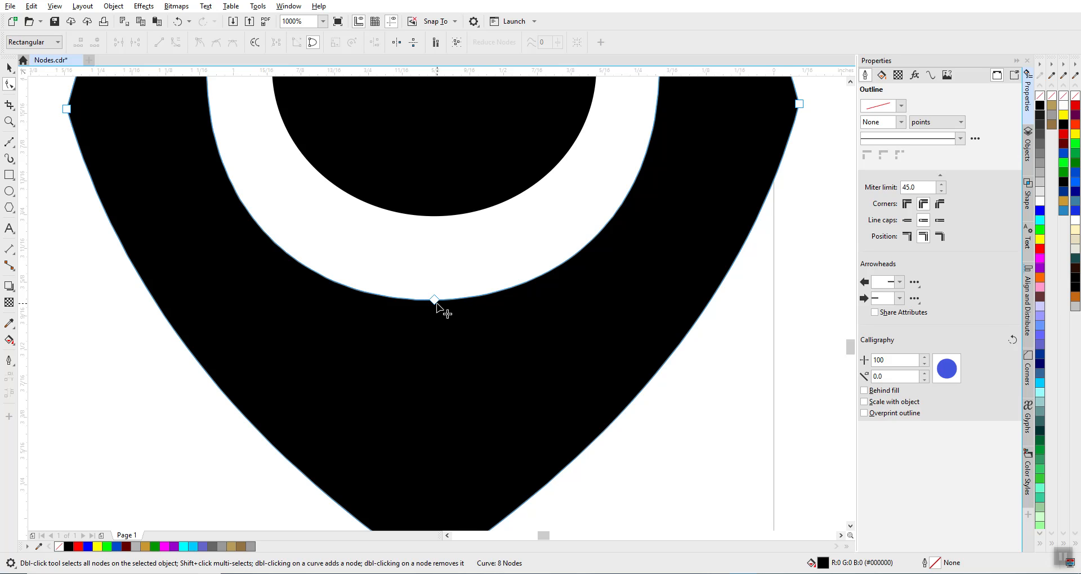
pyautogui.scroll(-2, 440, 309)
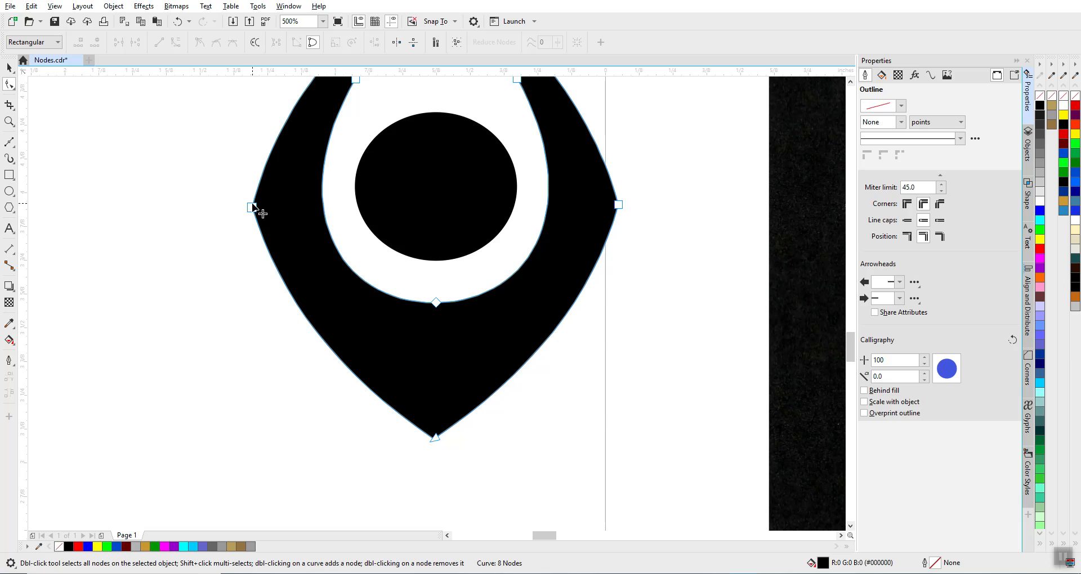
pyautogui.scroll(2, 253, 208)
pyautogui.scroll(-2, 440, 311)
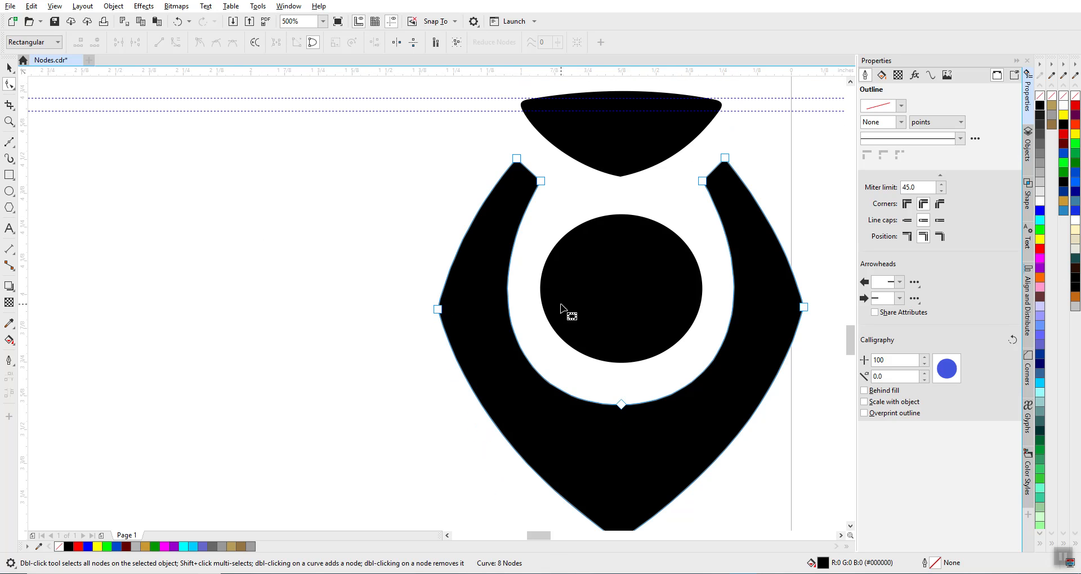
pyautogui.scroll(-2, 438, 304)
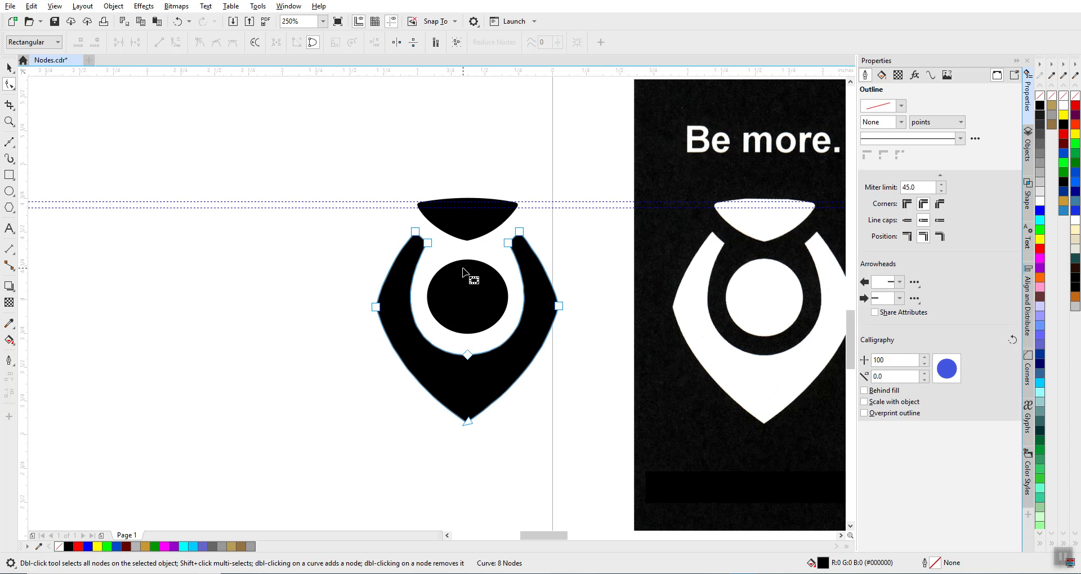
pyautogui.scroll(-1, 463, 268)
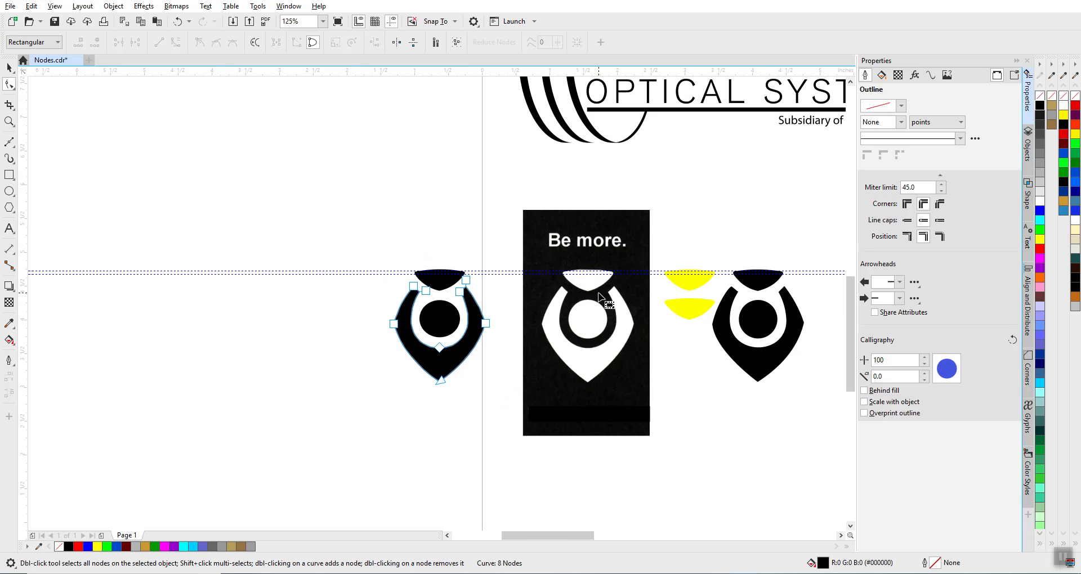
pyautogui.scroll(-1, 698, 208)
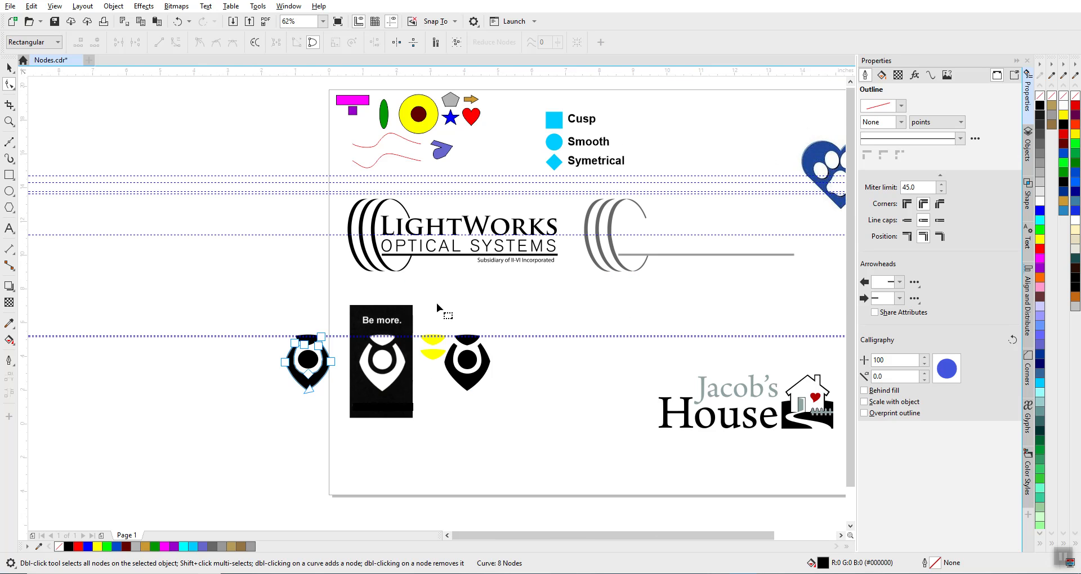
# - Draw an ellipse about 0.5" wide and 0.61" high on the blank area just left of the heart-and-paw bitmap
pyautogui.scroll(-1, 442, 305)
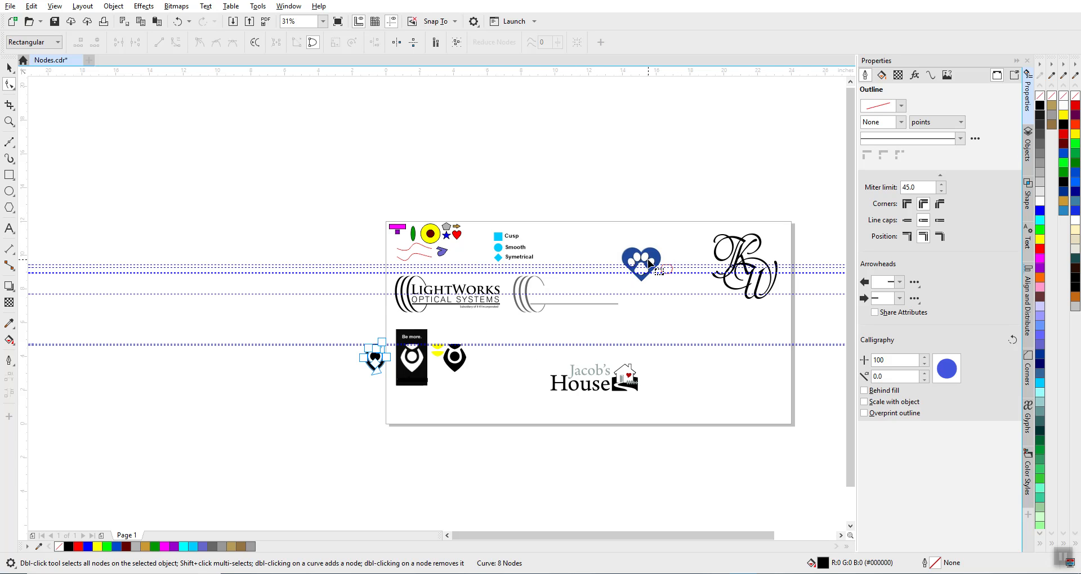
pyautogui.scroll(2, 650, 263)
pyautogui.scroll(1, 449, 310)
pyautogui.scroll(-1, 447, 314)
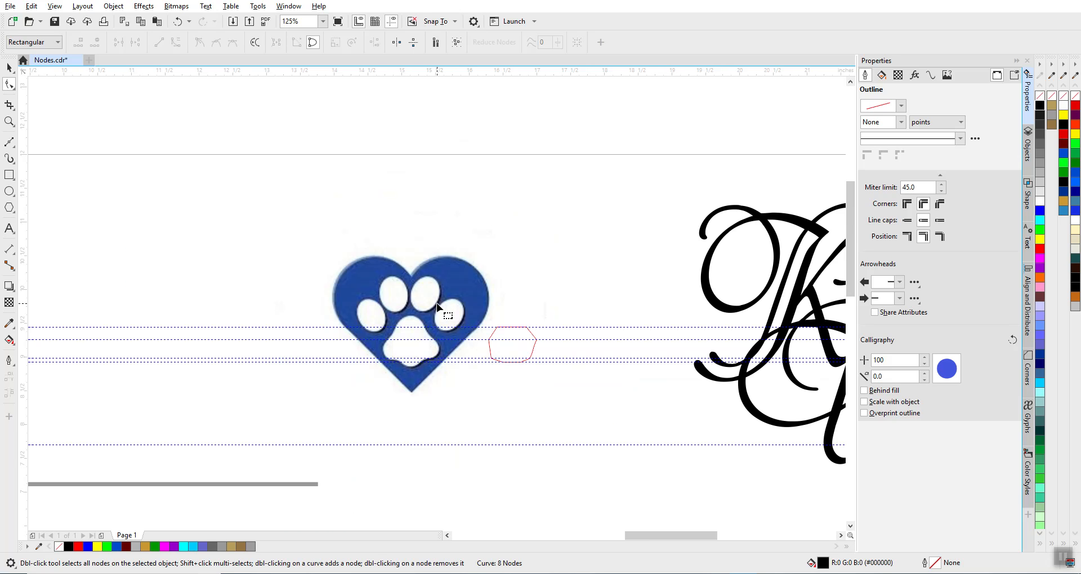
pyautogui.click(14, 196)
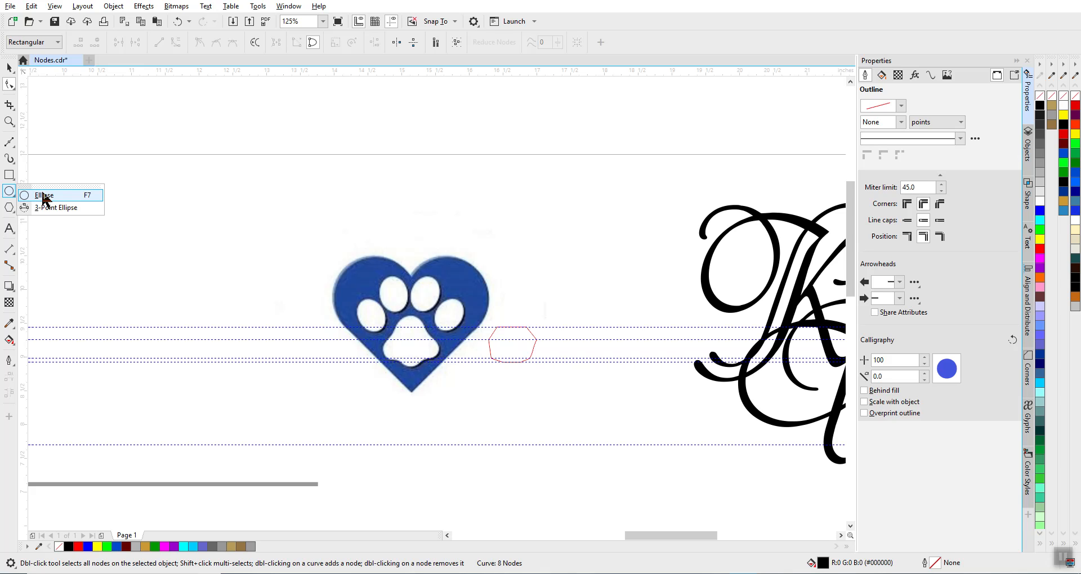
pyautogui.click(45, 197)
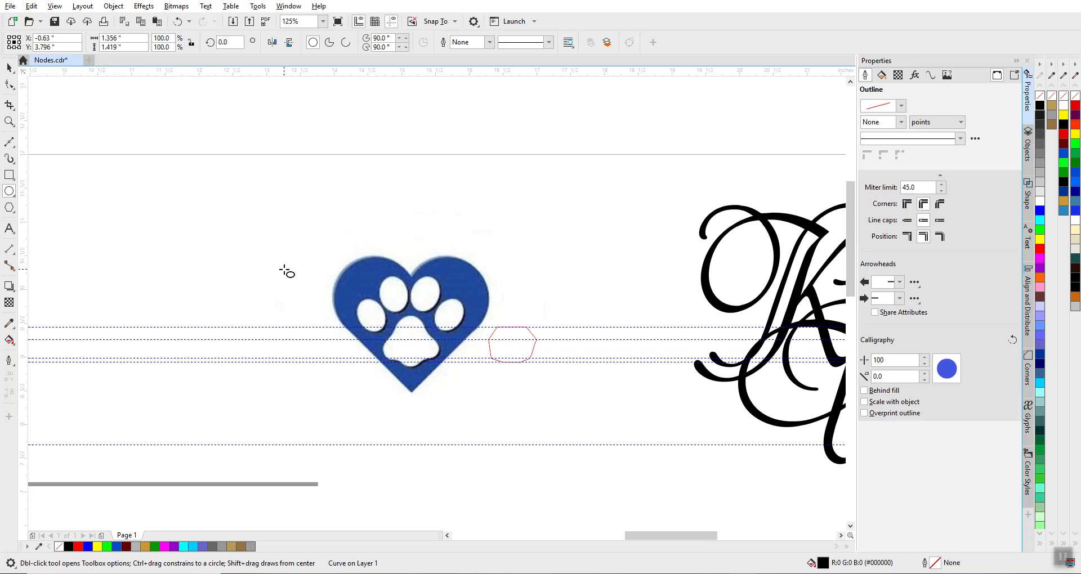
pyautogui.moveTo(284, 269)
pyautogui.mouseDown()
pyautogui.moveTo(324, 324)
pyautogui.moveTo(318, 311)
pyautogui.mouseUp()
# - Move the ellipse over the paw's outer-left toe and set its width to 0.45"
pyautogui.click(9, 67)
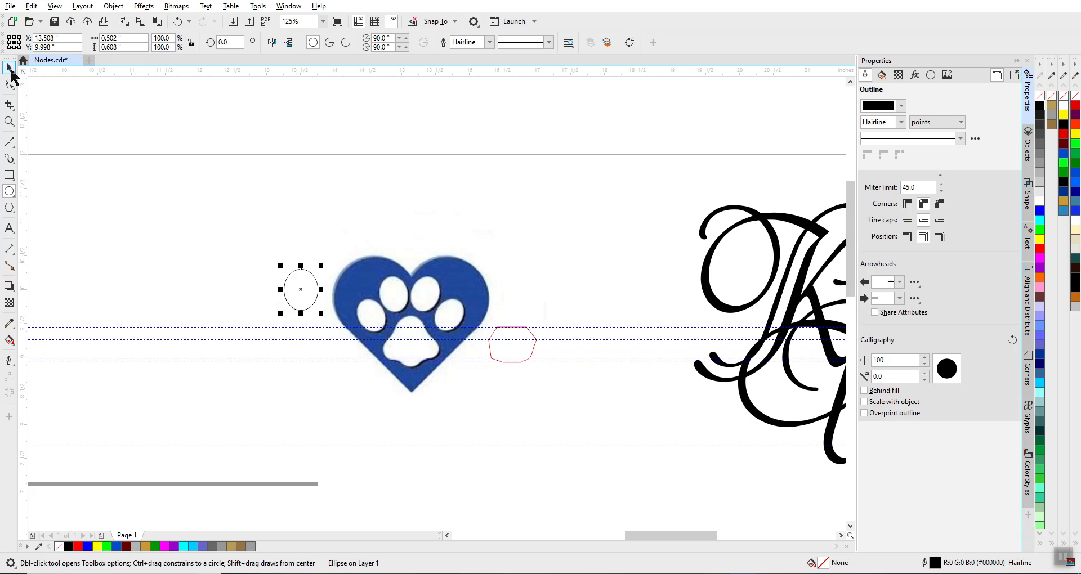
pyautogui.scroll(1, 439, 308)
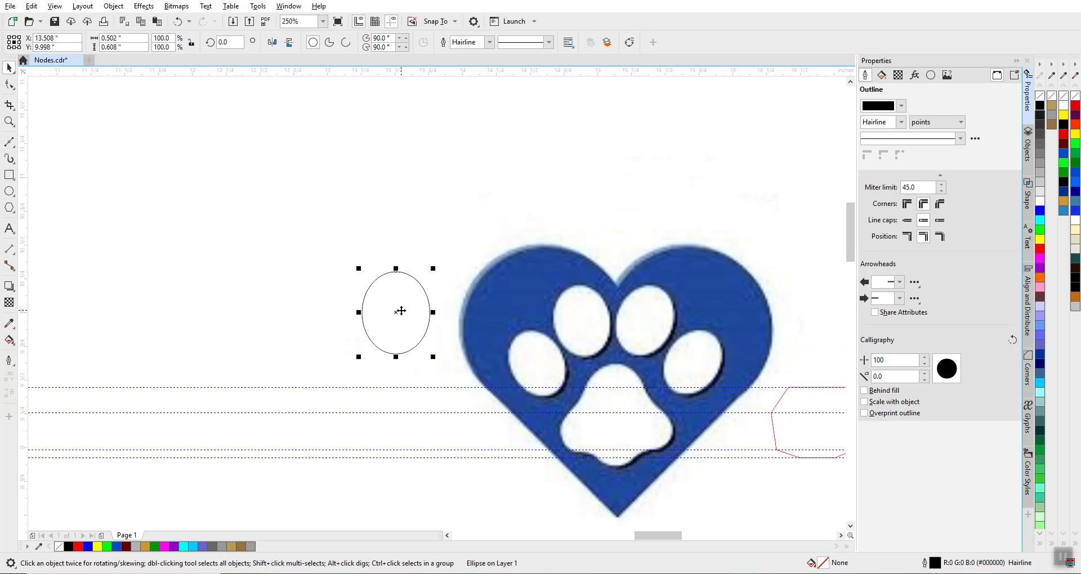
pyautogui.moveTo(398, 310); pyautogui.dragTo(541, 369)
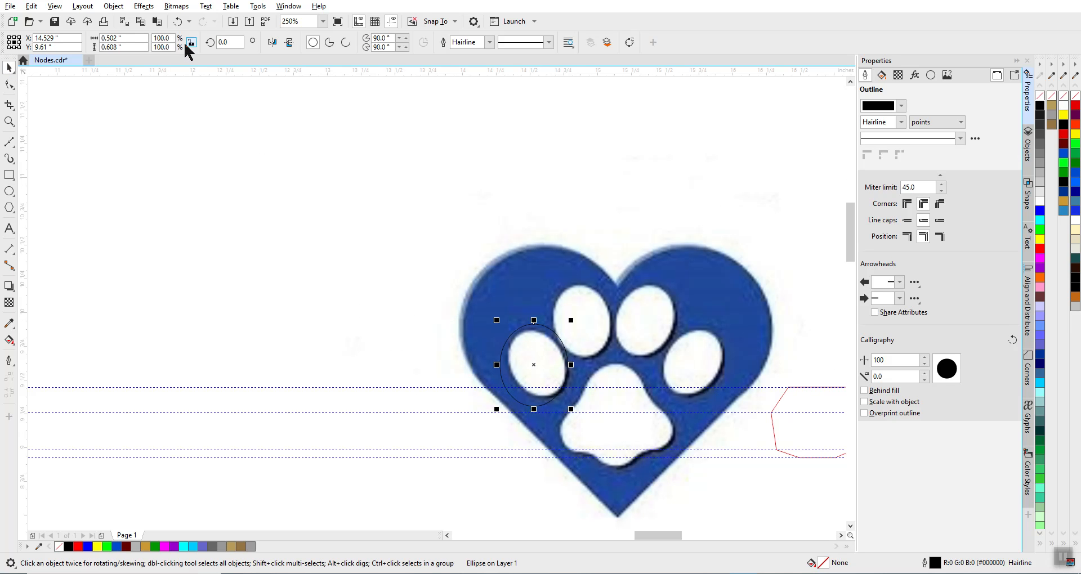
pyautogui.click(123, 37)
pyautogui.write('.45')
pyautogui.press('Return')
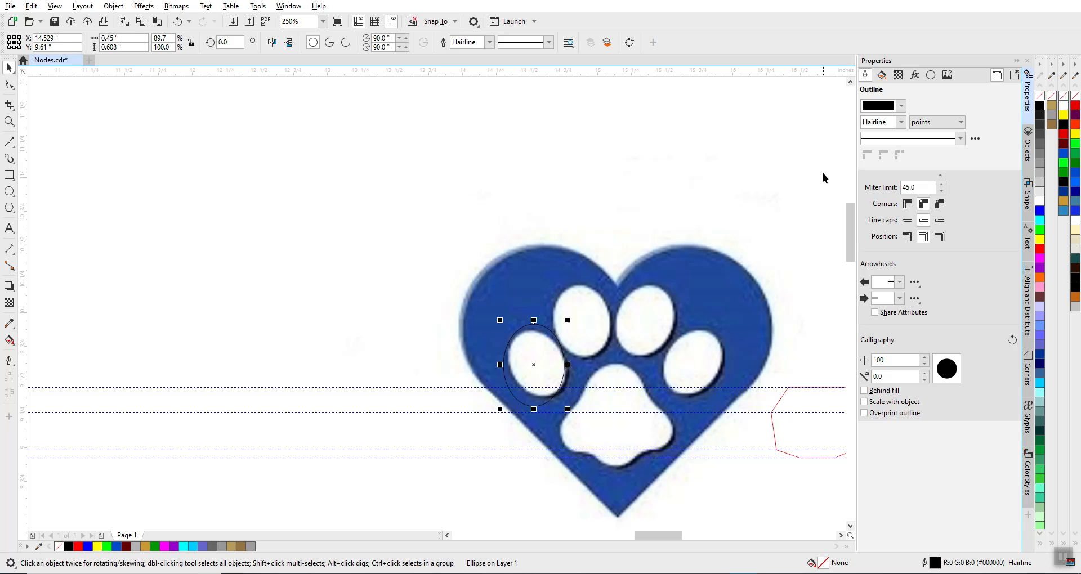
# - Give the ellipse a red outline and shrink it proportionally to about 0.42" by 0.57"
pyautogui.rightClick(1039, 249)
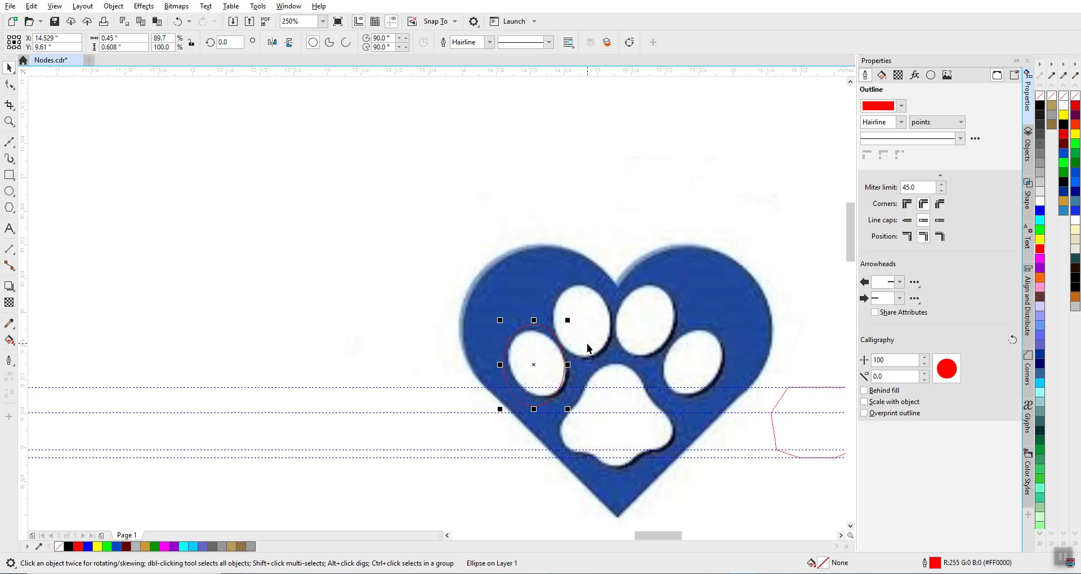
pyautogui.scroll(1, 586, 344)
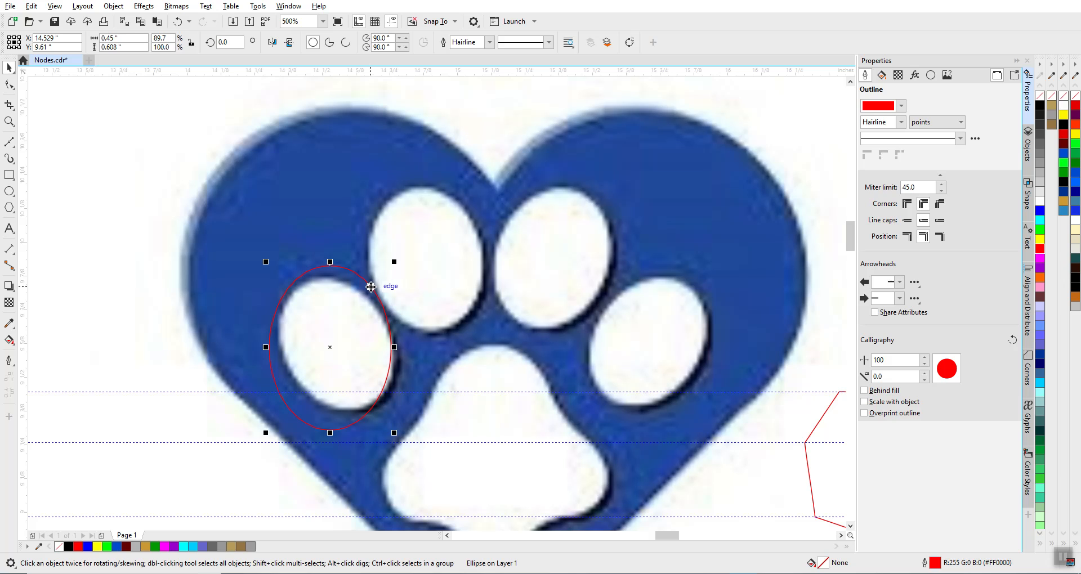
pyautogui.moveTo(394, 262); pyautogui.dragTo(386, 273)
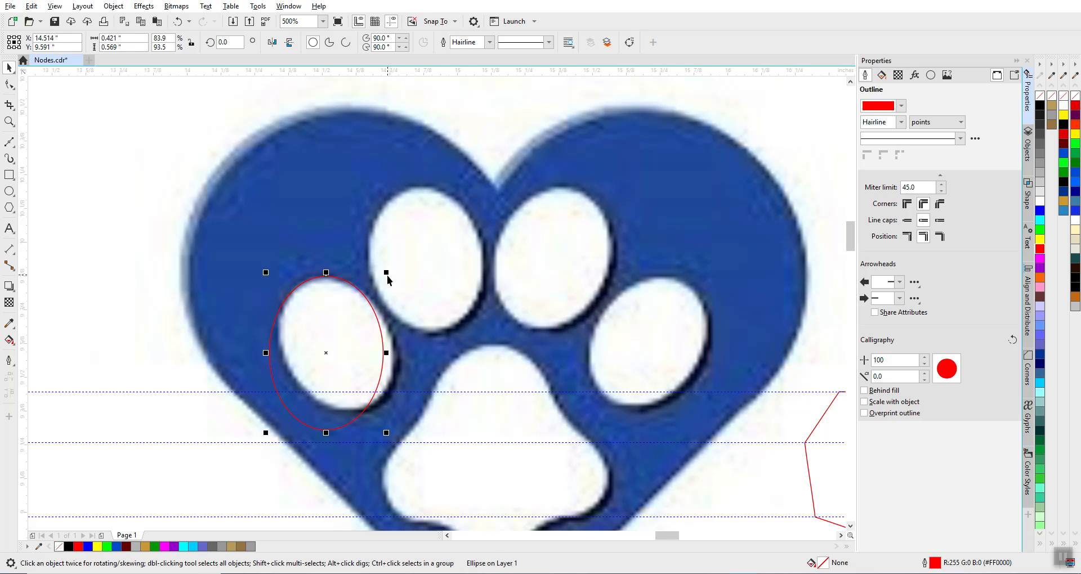
# - Rotate the ellipse to about 24.5° to match the outer-left toe's tilt and shift it over the toe
pyautogui.click(336, 325)
pyautogui.click(337, 326)
pyautogui.click(337, 327)
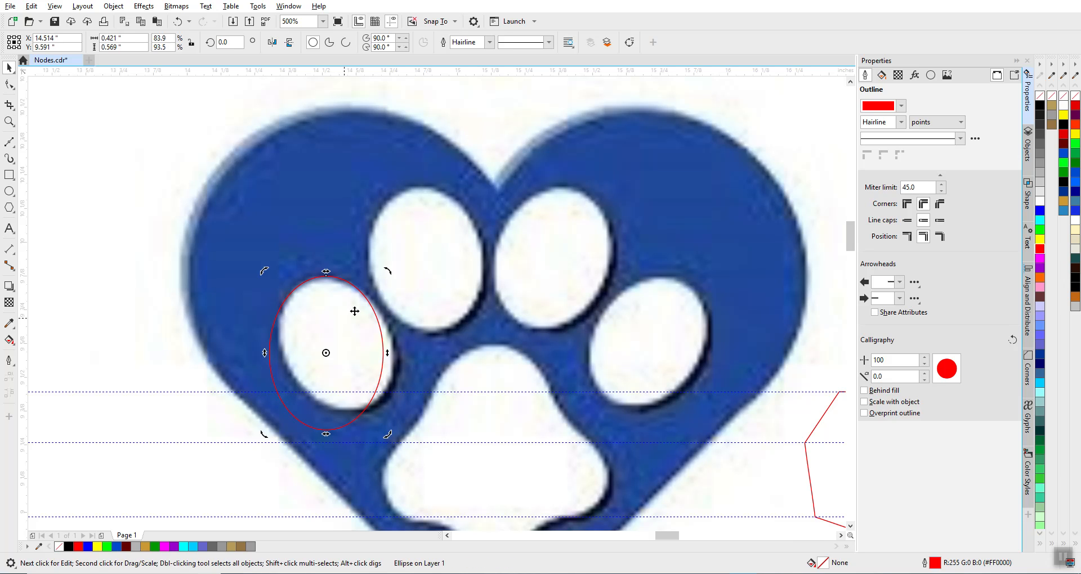
pyautogui.moveTo(386, 272); pyautogui.dragTo(349, 246)
pyautogui.click(106, 346)
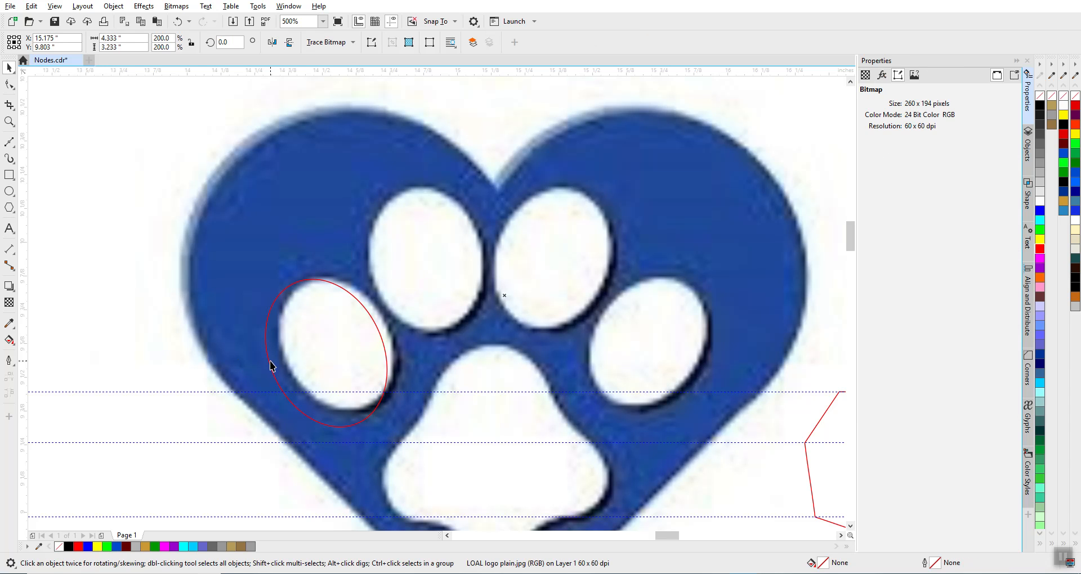
pyautogui.moveTo(271, 366)
pyautogui.mouseDown()
pyautogui.moveTo(286, 354)
pyautogui.moveTo(278, 355)
pyautogui.mouseUp()
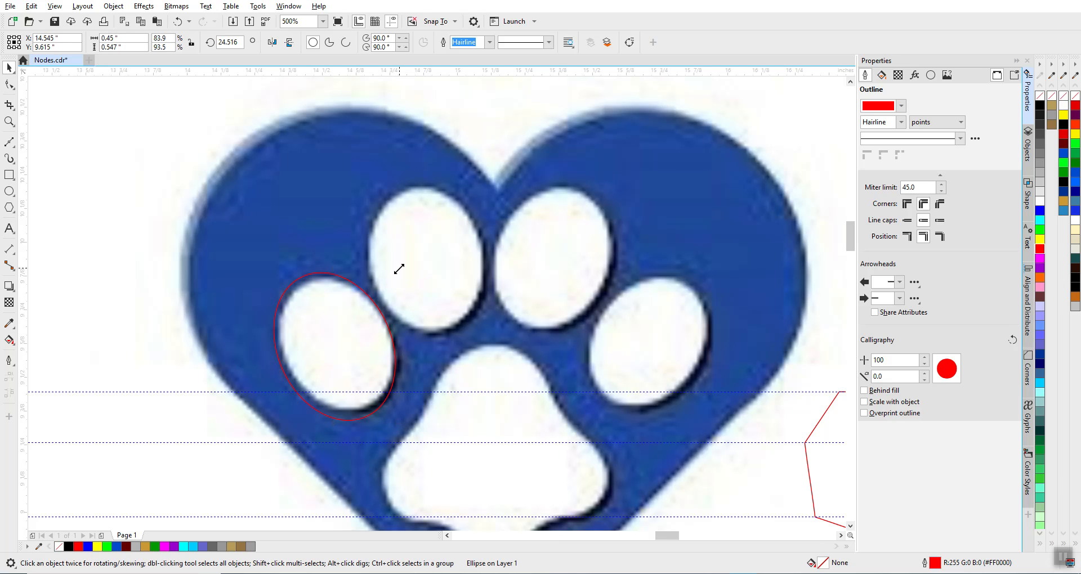
# - Scale the tilted ellipse down to about 86% height and align it with the outer-left toe at about X 14.546", Y 9.622"
pyautogui.moveTo(398, 269); pyautogui.dragTo(389, 276)
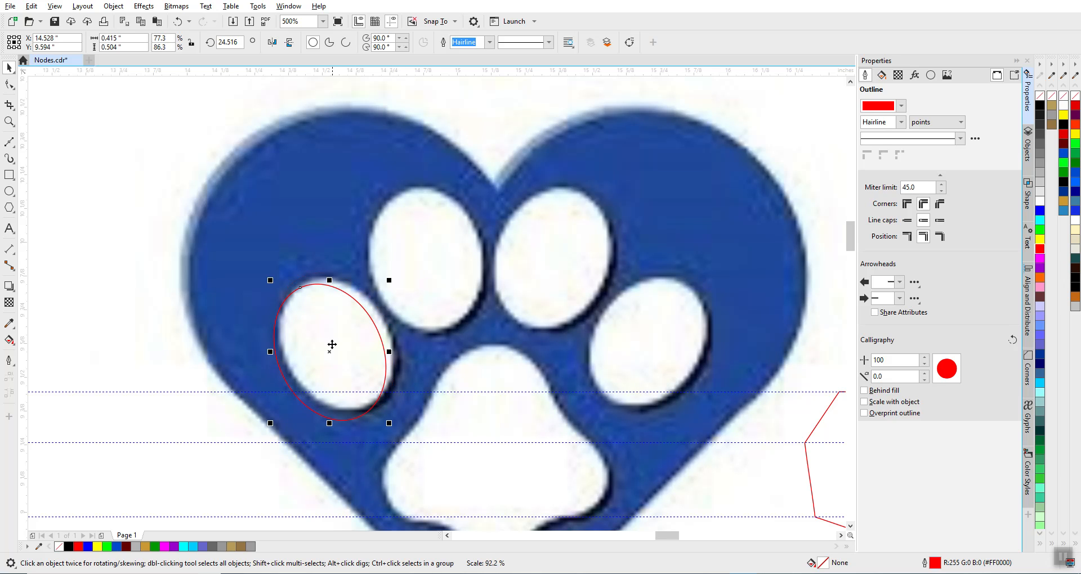
pyautogui.moveTo(332, 346); pyautogui.dragTo(338, 340)
pyautogui.scroll(1, 338, 340)
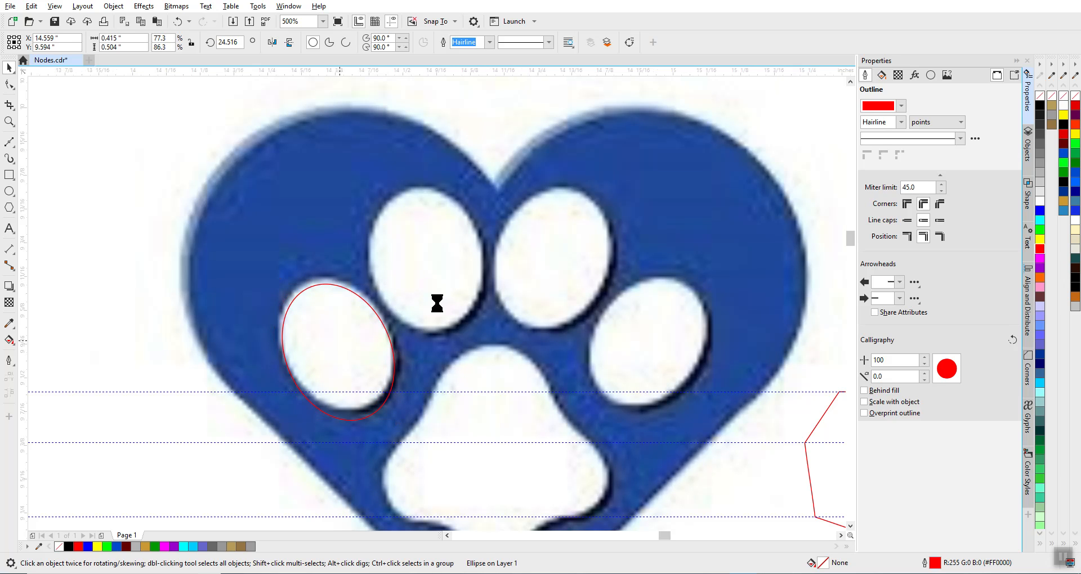
pyautogui.moveTo(438, 304); pyautogui.dragTo(430, 289)
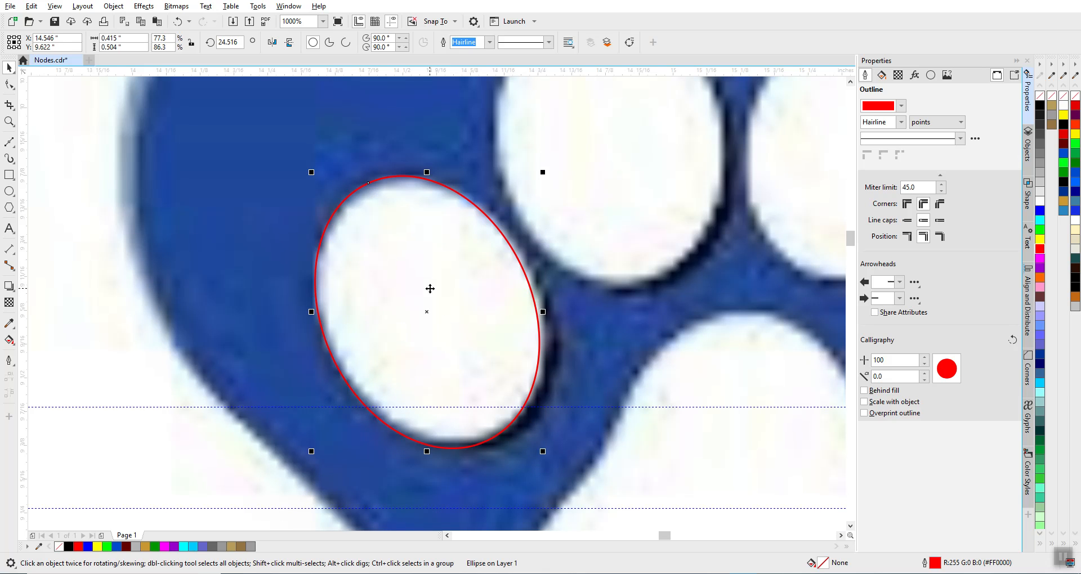
# - Duplicate the outer-left toe ellipse and move the copy onto the inner-left toe
pyautogui.scroll(-1, 431, 289)
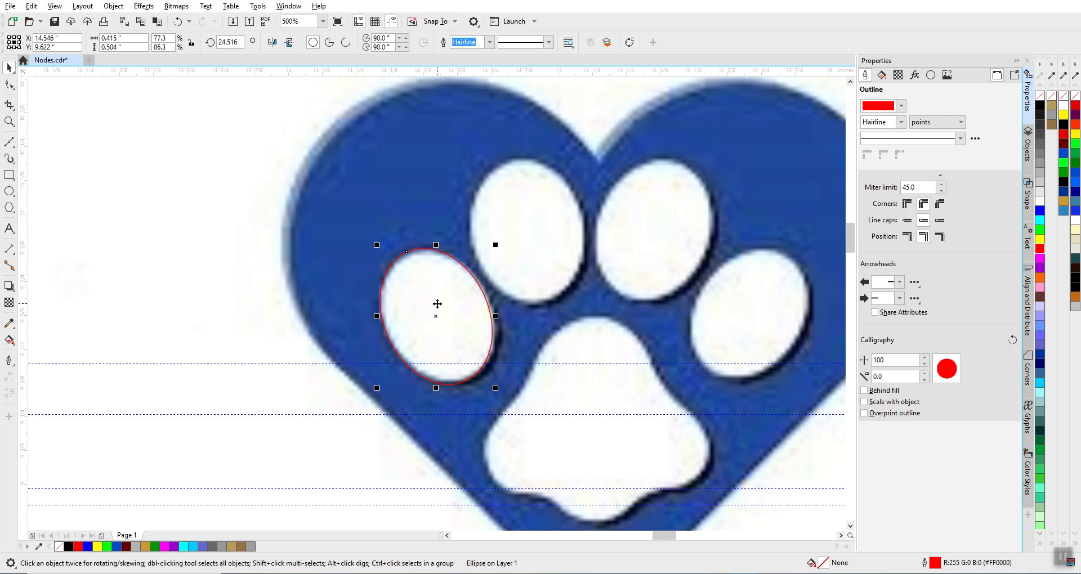
pyautogui.hotkey('ctrl', 'd')
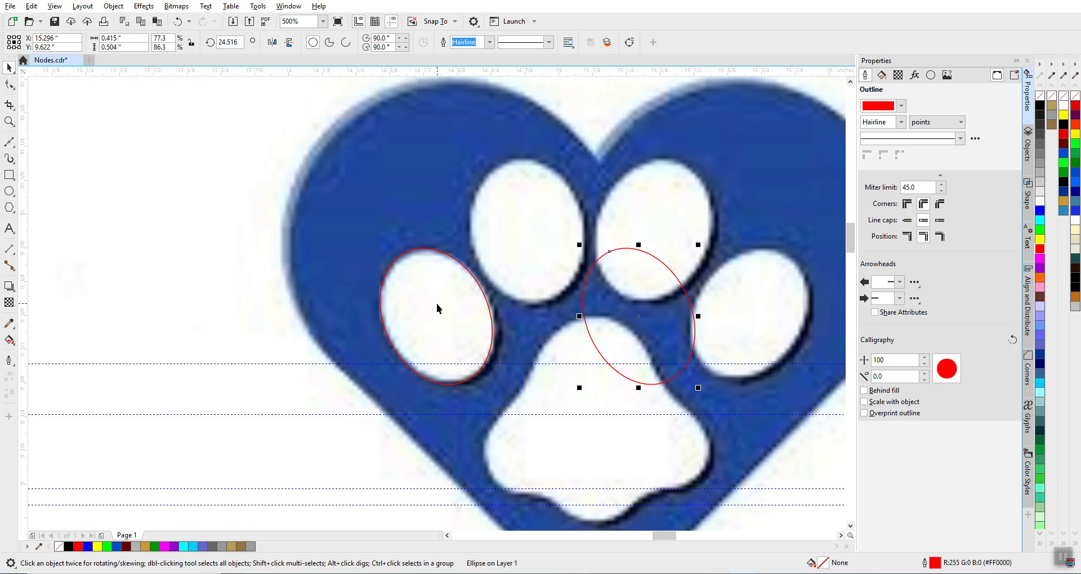
pyautogui.press('Up')
pyautogui.press('Up')
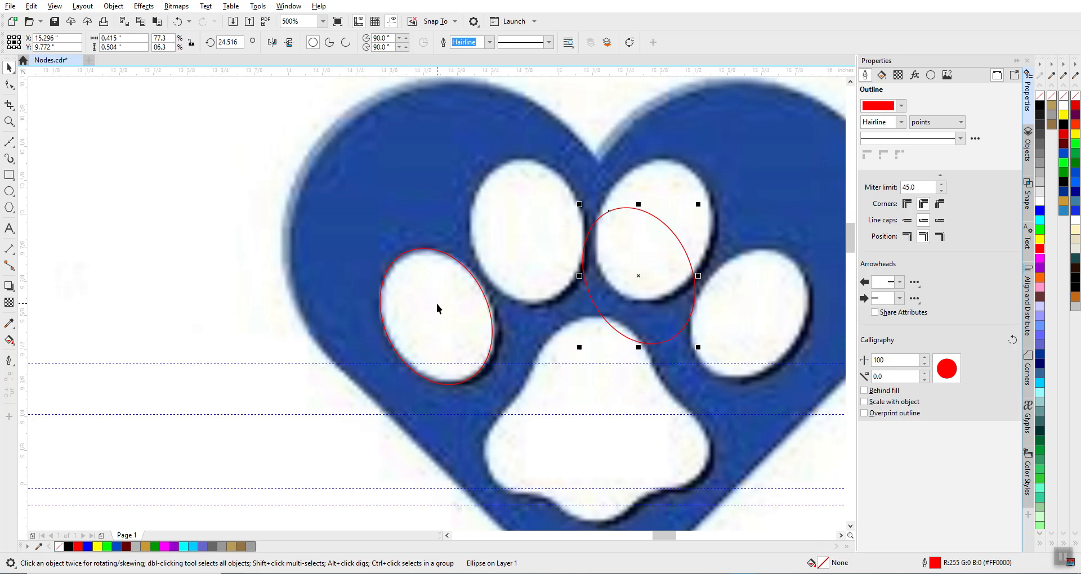
pyautogui.press('Left')
pyautogui.press('Left')
pyautogui.press('Left')
pyautogui.press('Left')
pyautogui.press('Left')
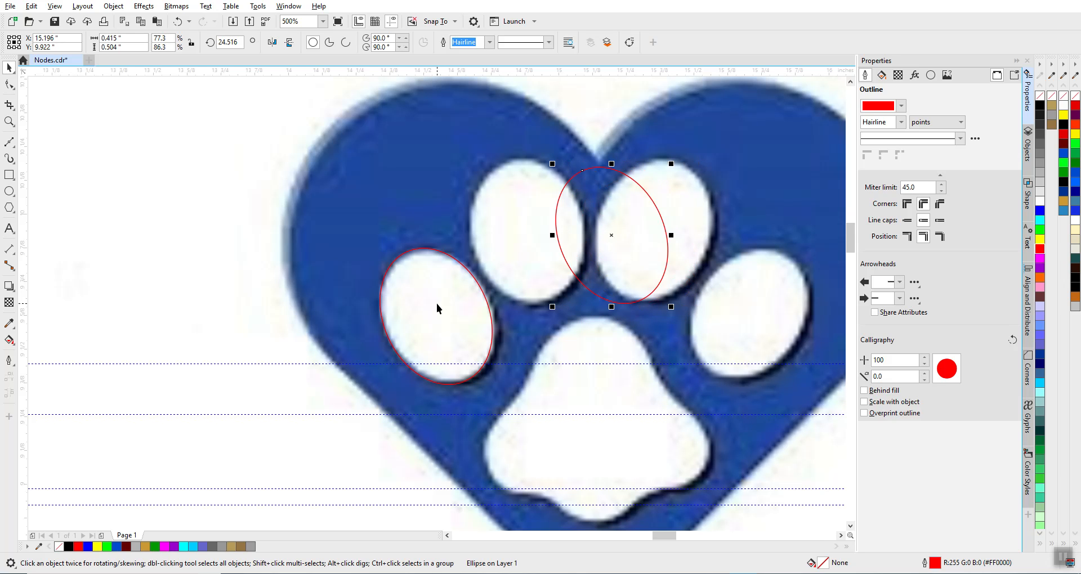
pyautogui.press('Left')
pyautogui.press('Left')
pyautogui.press('Left')
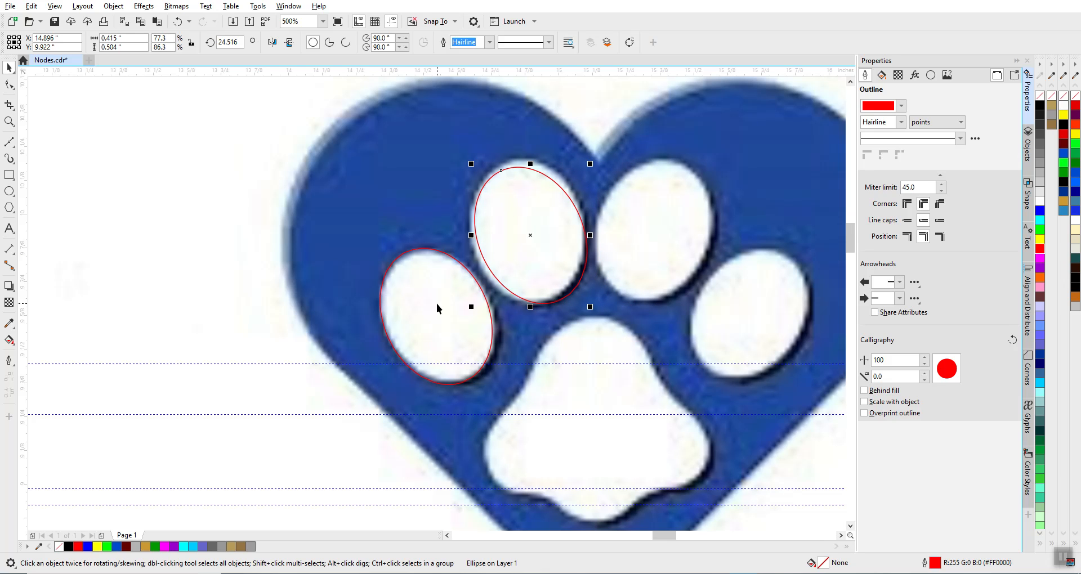
# - Nudge the inner-left ellipse up to Y 9.937" and rotate it to about 18.5° to follow the toe's tilt
pyautogui.hotkey('ctrl', 'Up')
pyautogui.hotkey('ctrl', 'Up')
pyautogui.hotkey('ctrl', 'Up')
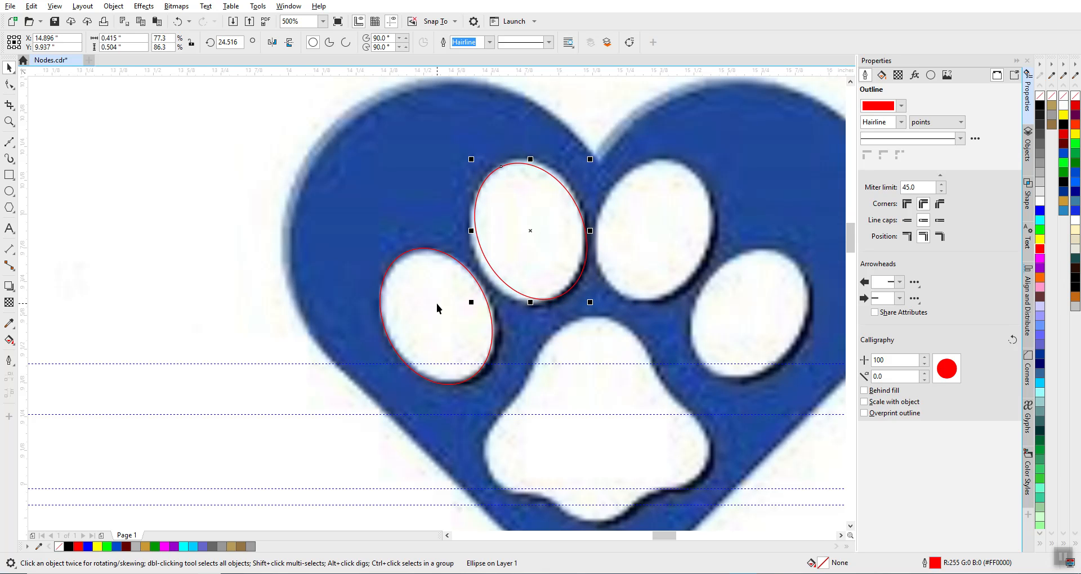
pyautogui.click(493, 238)
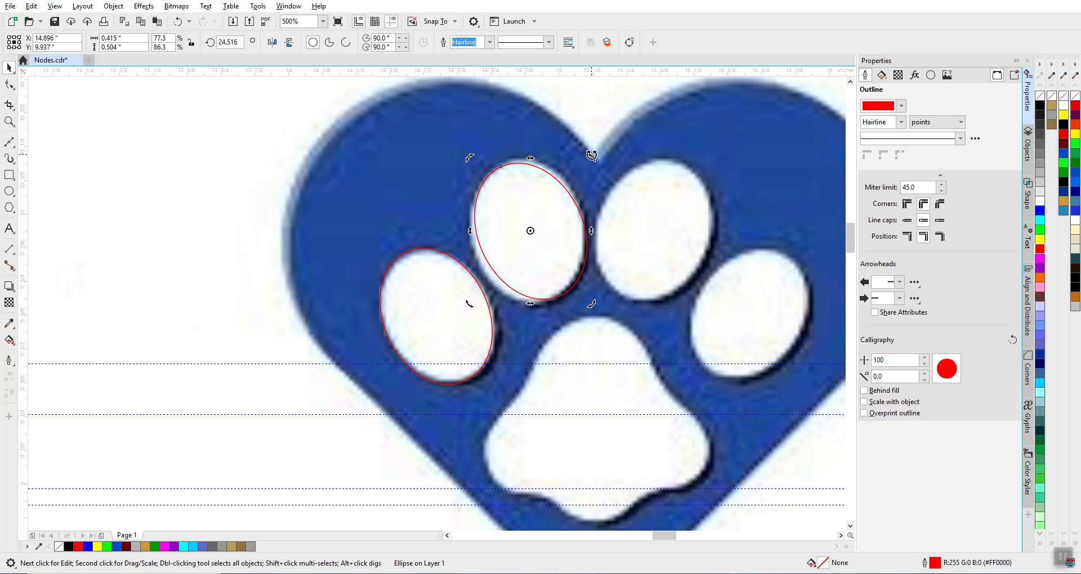
pyautogui.moveTo(592, 156); pyautogui.dragTo(600, 169)
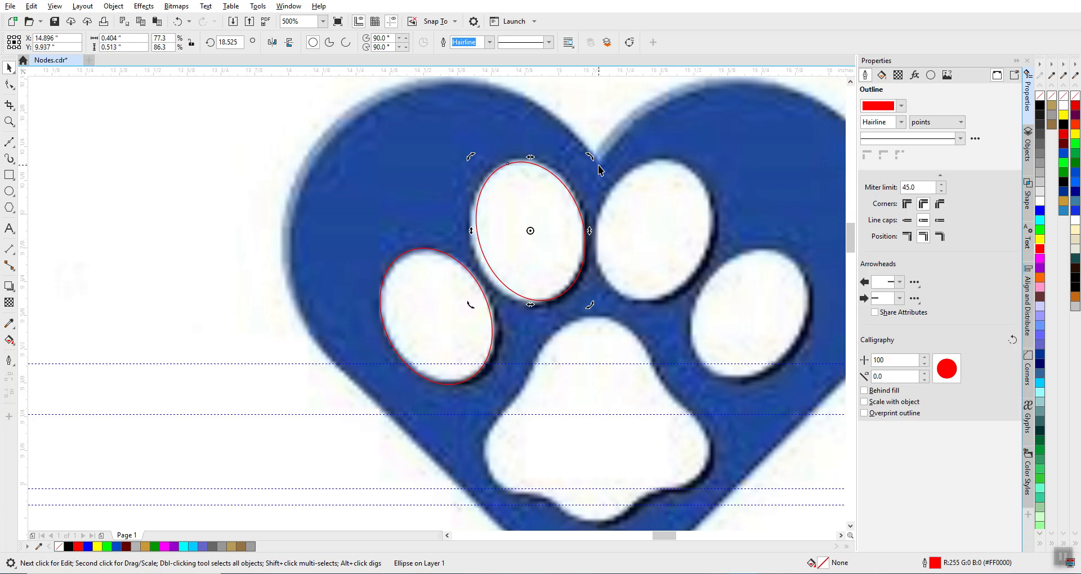
# - Duplicate the ellipse onto the inner-right toe and fit the copy by rotating it to about 335.9°
pyautogui.hotkey('ctrl', 'd')
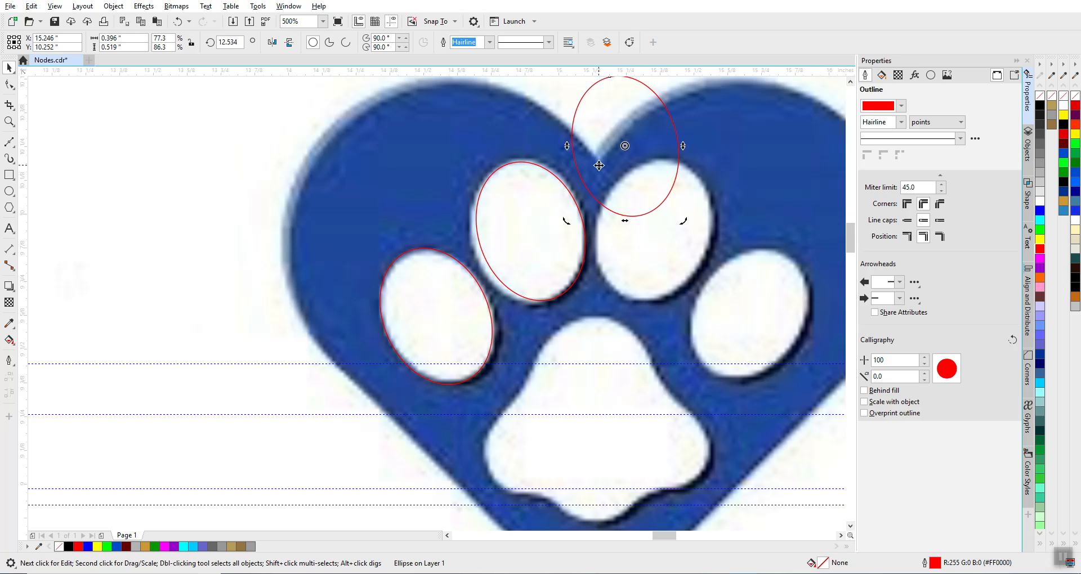
pyautogui.moveTo(626, 157); pyautogui.dragTo(652, 234)
pyautogui.click(652, 234)
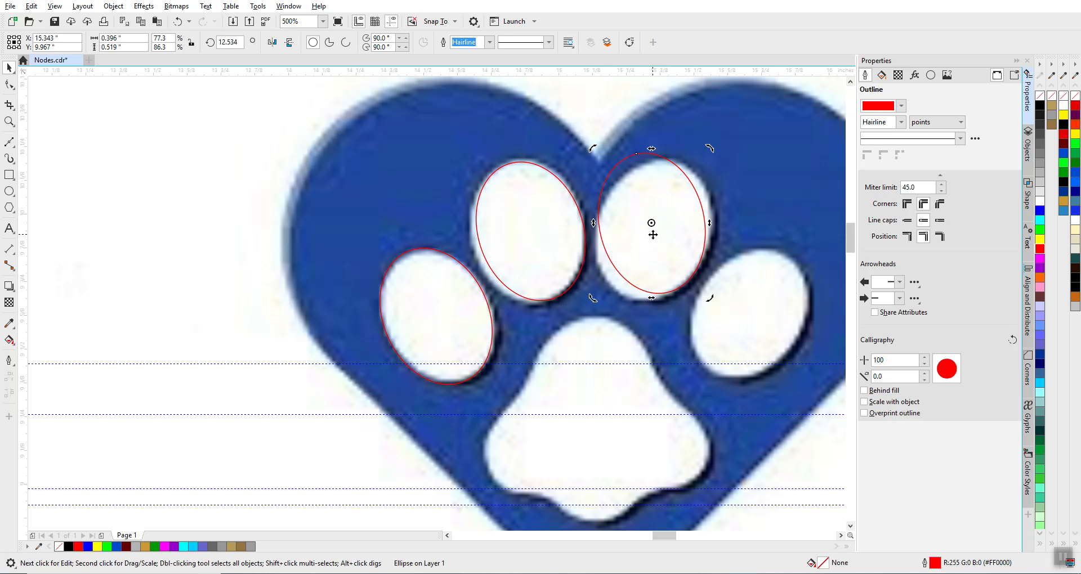
pyautogui.moveTo(711, 149); pyautogui.dragTo(731, 200)
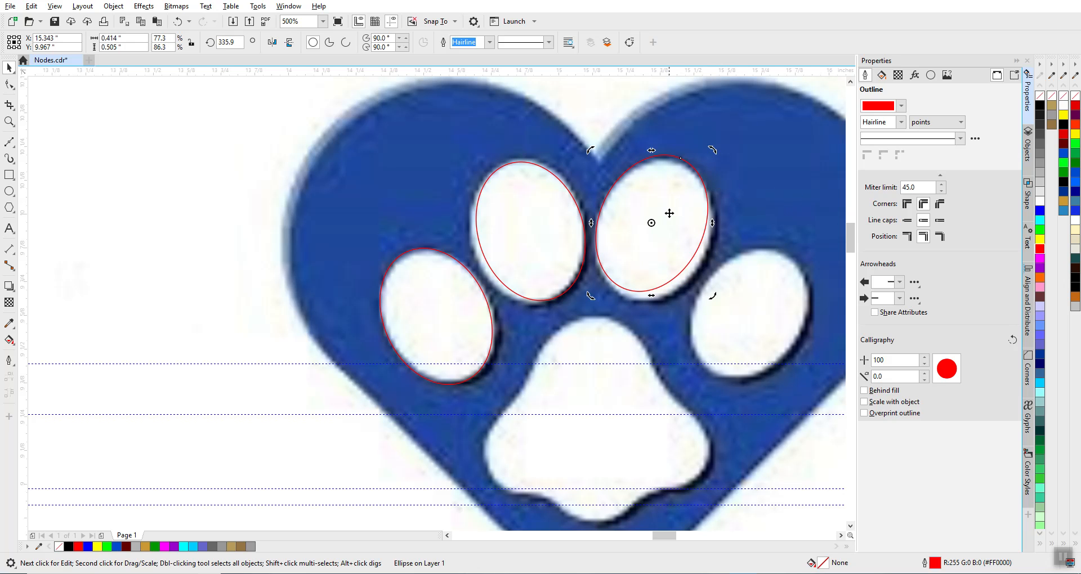
pyautogui.click(671, 231)
pyautogui.moveTo(671, 230); pyautogui.dragTo(670, 221)
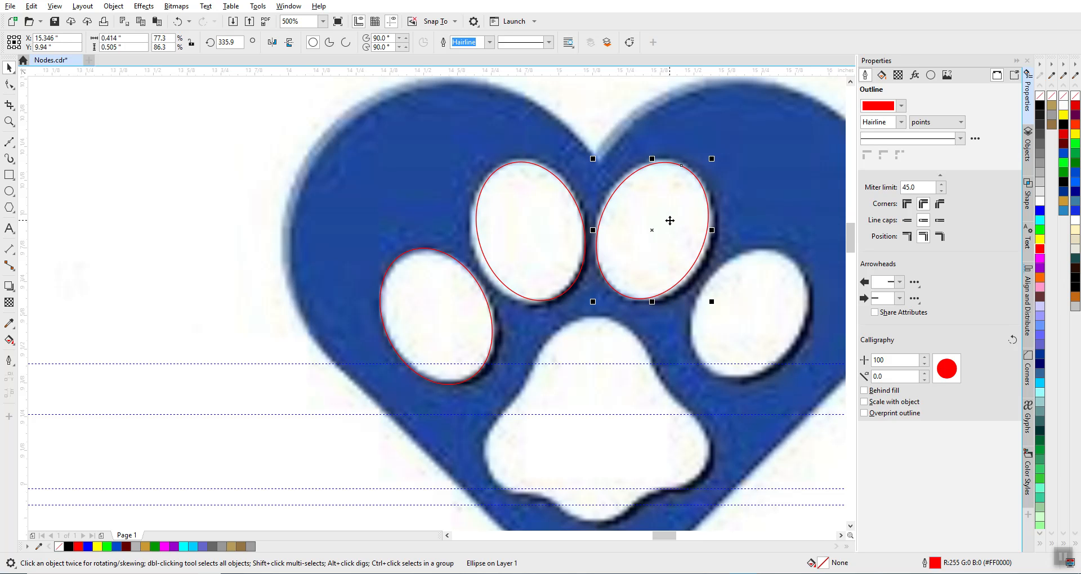
# - Duplicate the ellipse onto the outer-right toe and fit the copy by rotating it to about 304.7°
pyautogui.hotkey('ctrl', 'd')
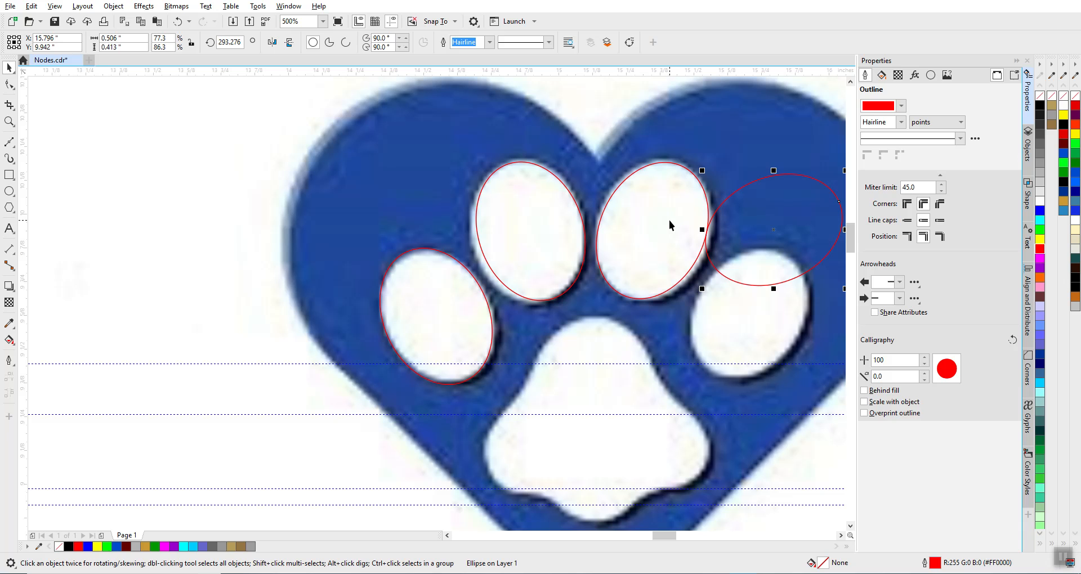
pyautogui.moveTo(775, 241); pyautogui.dragTo(755, 324)
pyautogui.scroll(1, 756, 324)
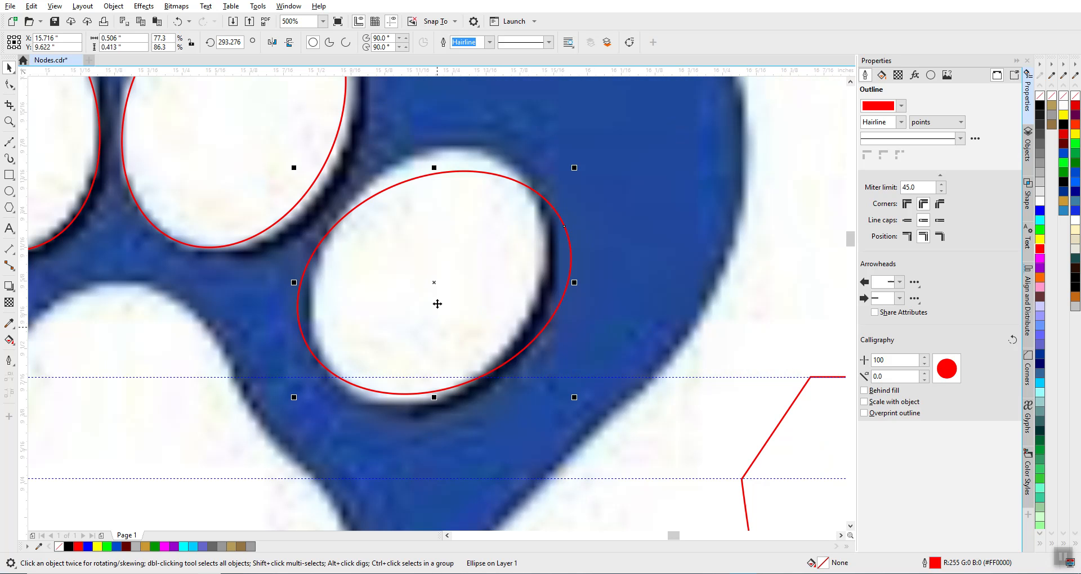
pyautogui.click(437, 304)
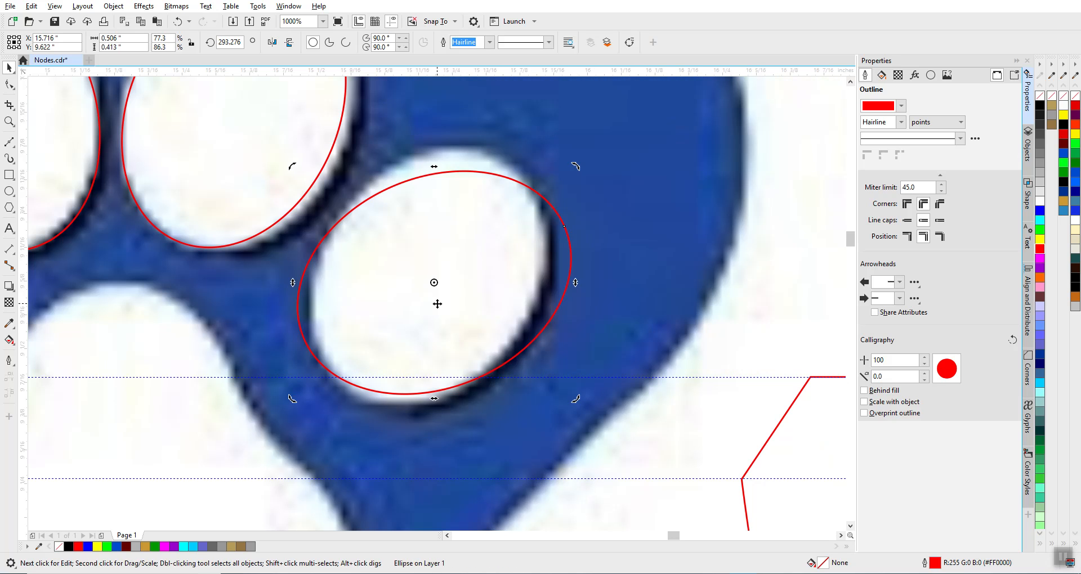
pyautogui.moveTo(576, 398)
pyautogui.mouseDown()
pyautogui.moveTo(581, 374)
pyautogui.moveTo(572, 402)
pyautogui.moveTo(572, 391)
pyautogui.mouseUp()
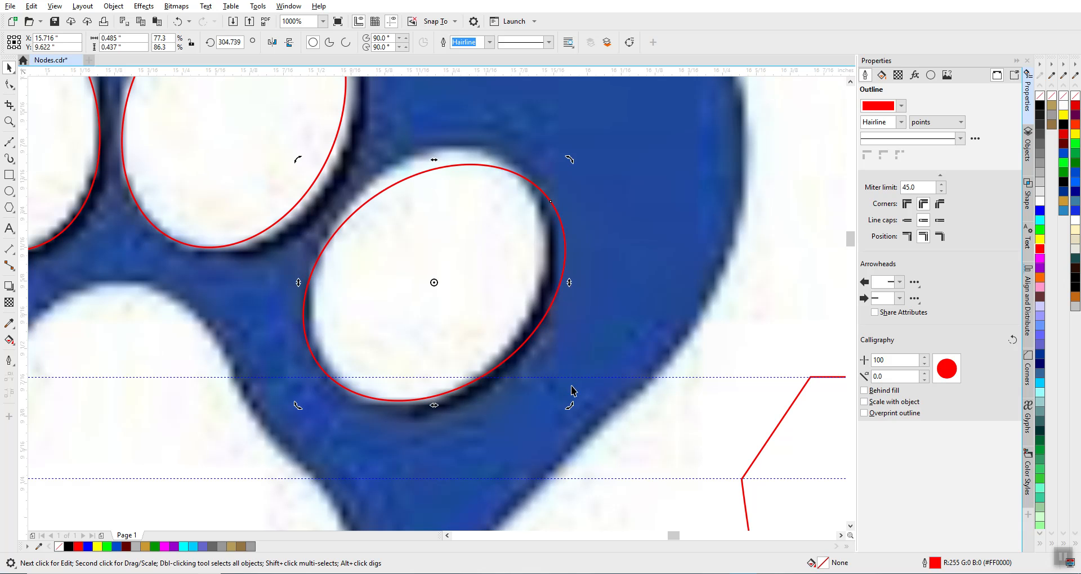
pyautogui.click(477, 312)
pyautogui.scroll(-2, 439, 301)
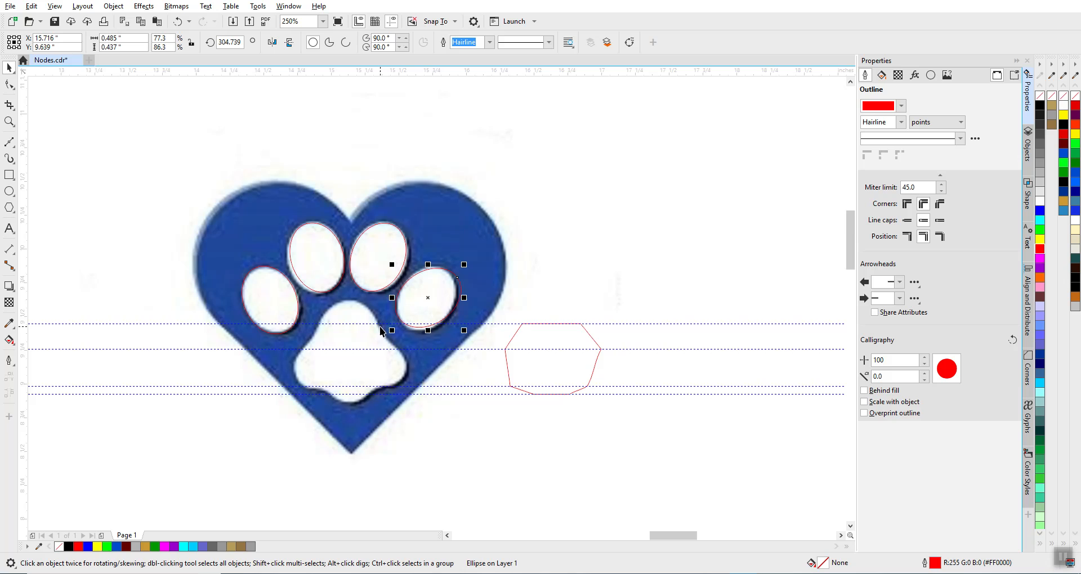
pyautogui.scroll(1, 437, 306)
pyautogui.scroll(-1, 438, 307)
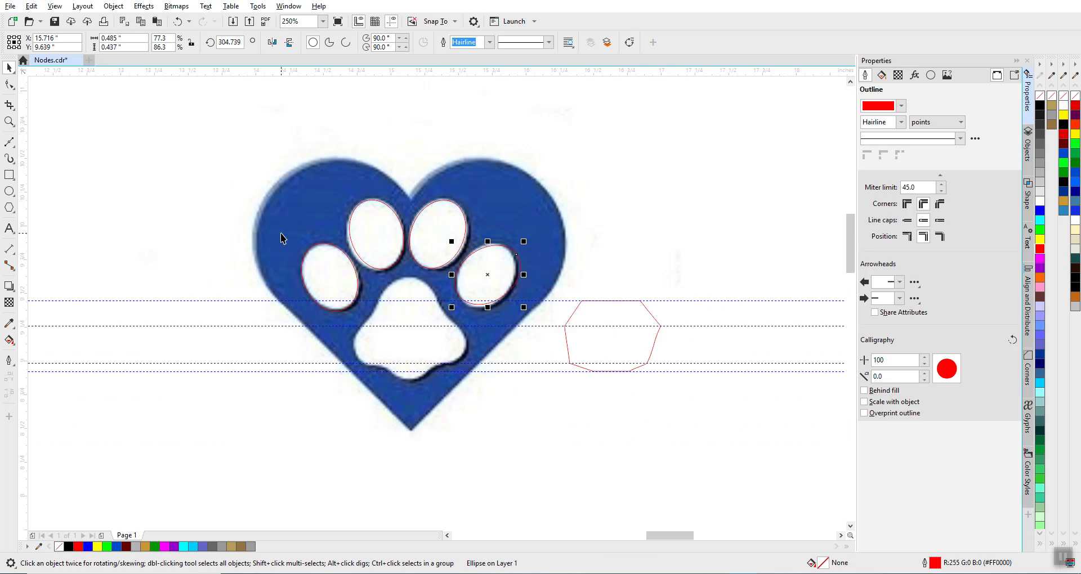
# - Draw a heart from the Common Shapes, about 2.29" wide and 2.02" high, beside the paw logo
pyautogui.click(15, 181)
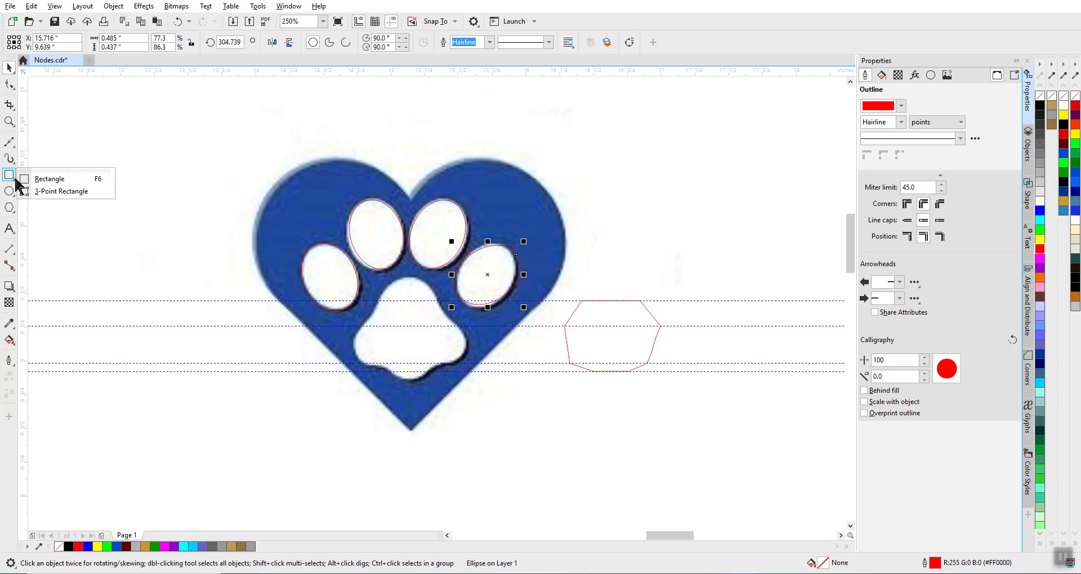
pyautogui.click(12, 195)
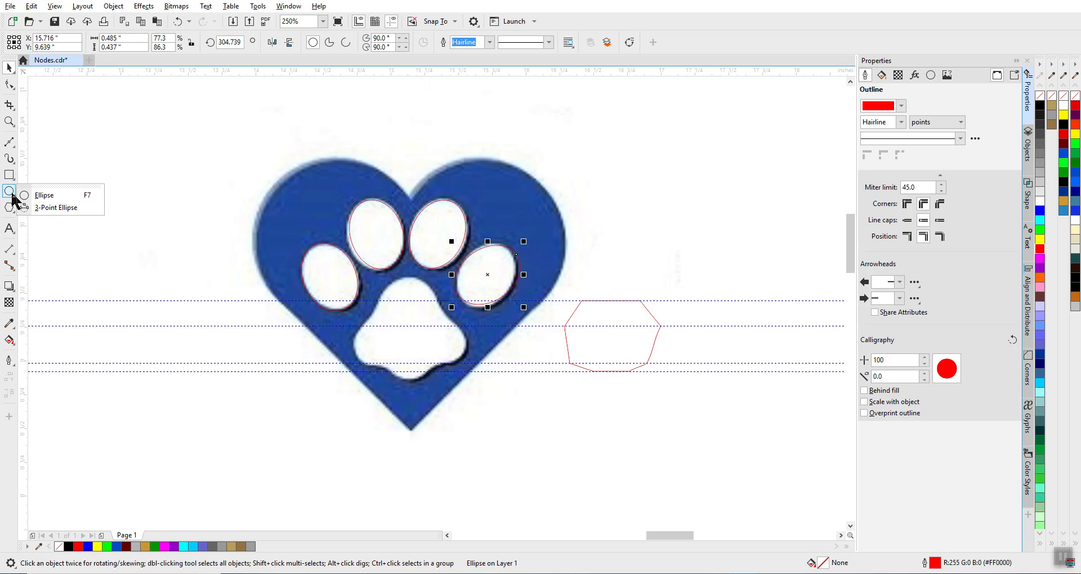
pyautogui.click(12, 209)
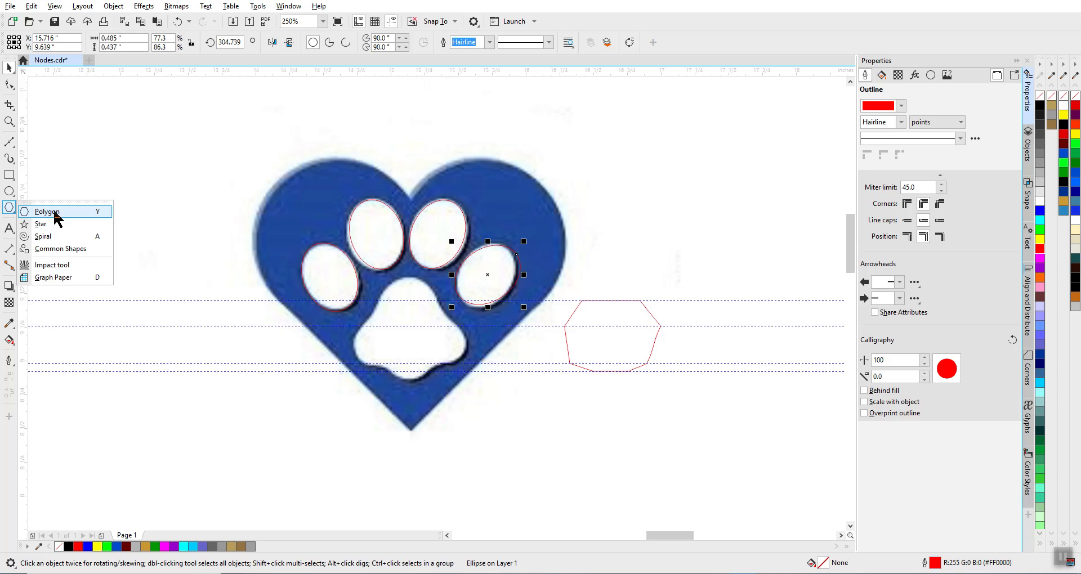
pyautogui.click(49, 251)
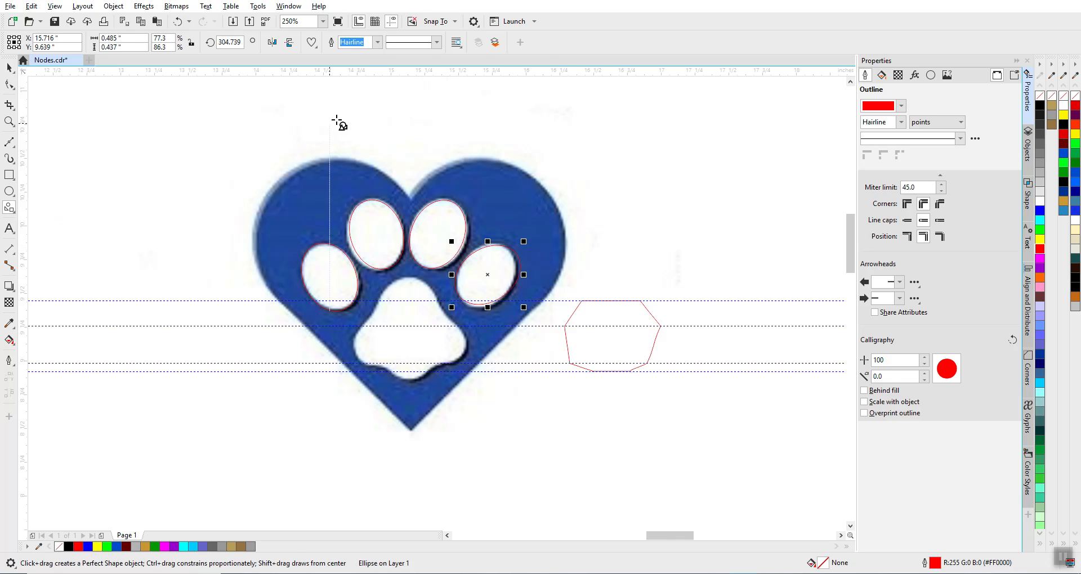
pyautogui.click(313, 44)
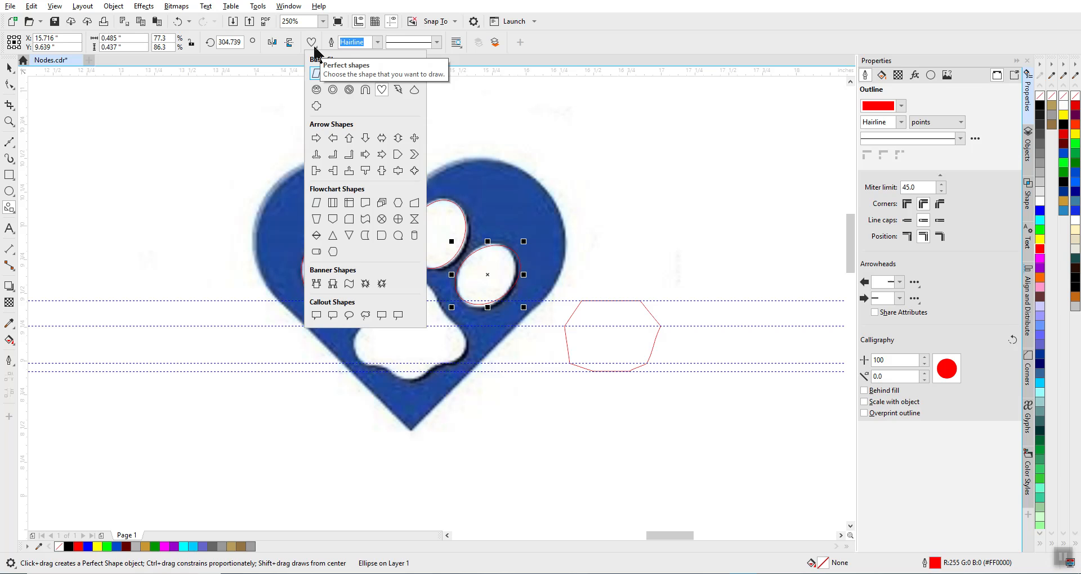
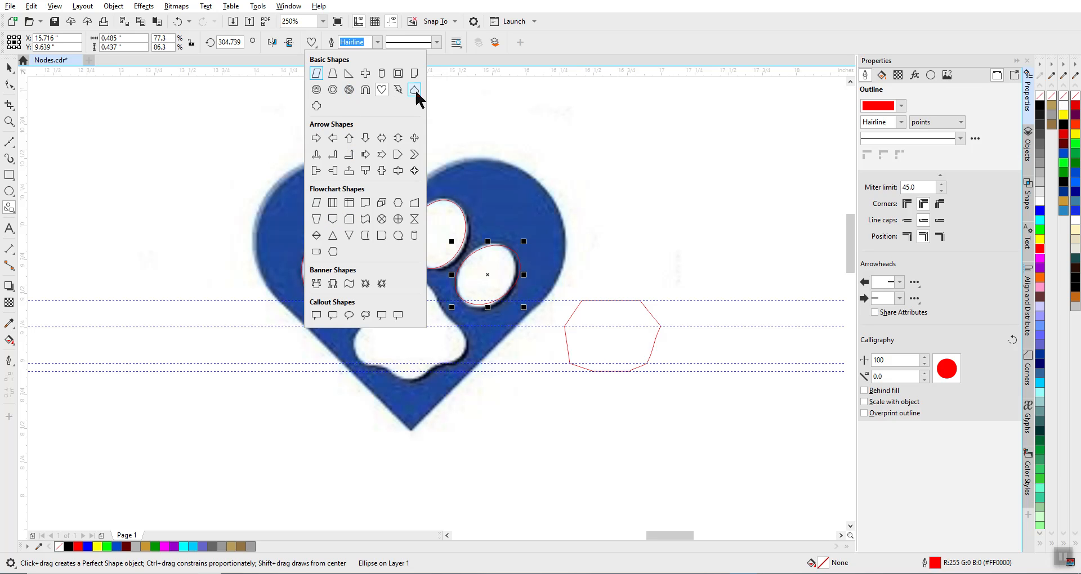
pyautogui.click(384, 89)
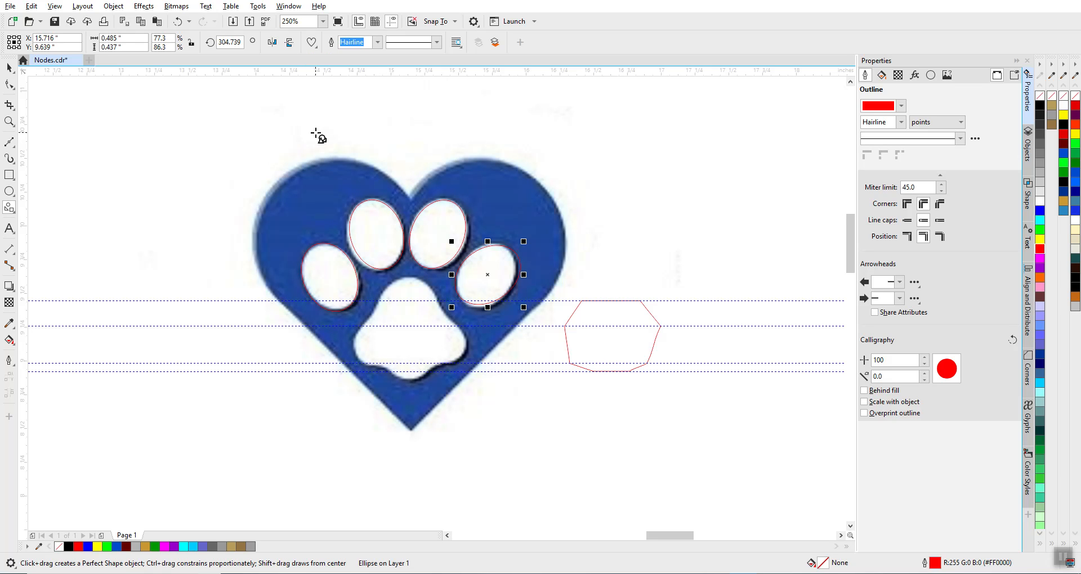
pyautogui.scroll(-1, 293, 132)
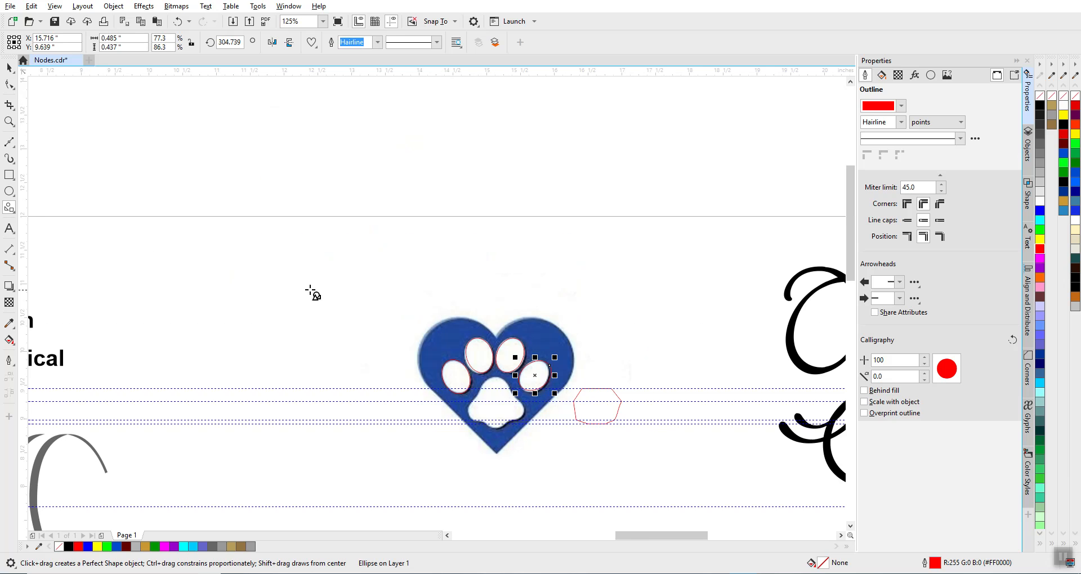
pyautogui.moveTo(294, 288); pyautogui.dragTo(451, 428)
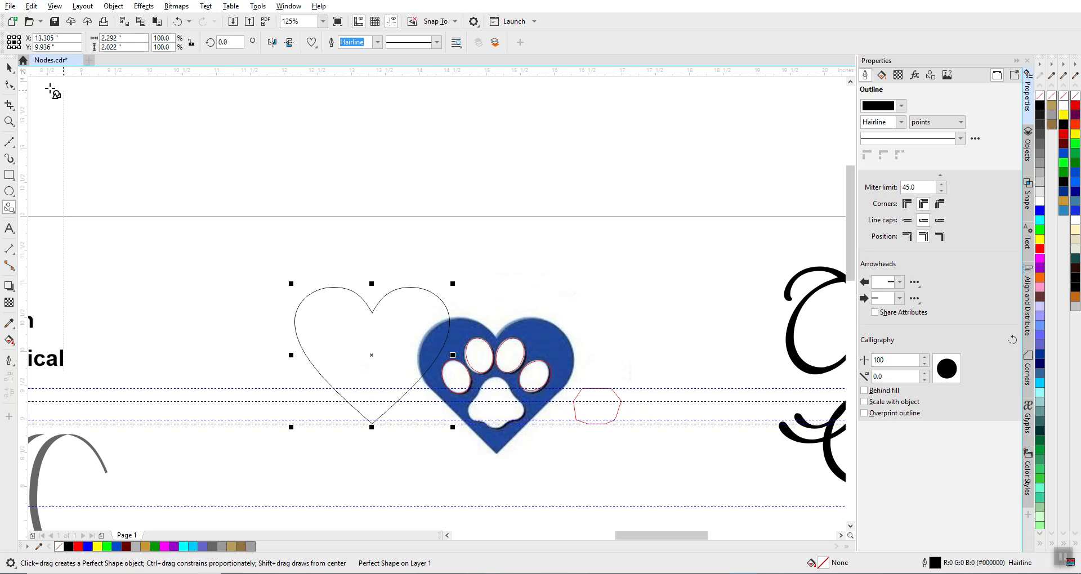
# - Move the heart over the logo's blue heart to about X 15.128", Y 9.491" and give it a red outline
pyautogui.click(9, 68)
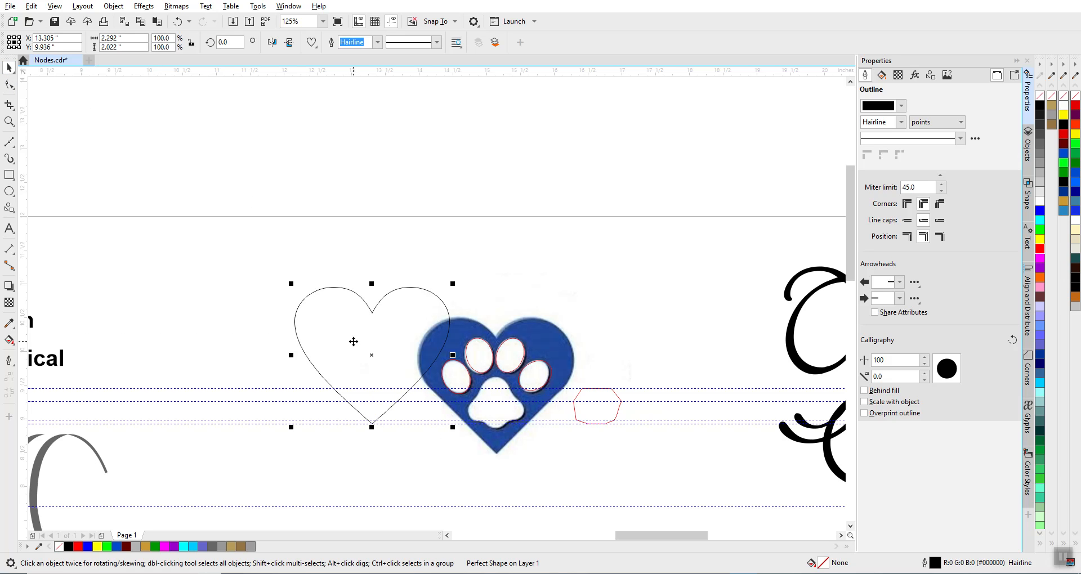
pyautogui.moveTo(372, 355); pyautogui.dragTo(469, 372)
pyautogui.scroll(1, 437, 309)
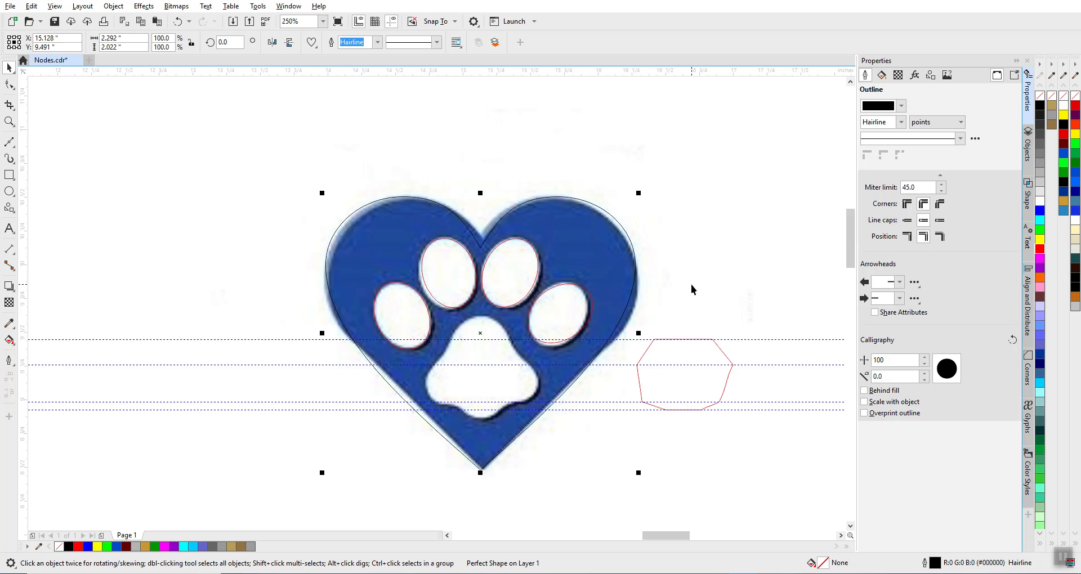
pyautogui.rightClick(1041, 251)
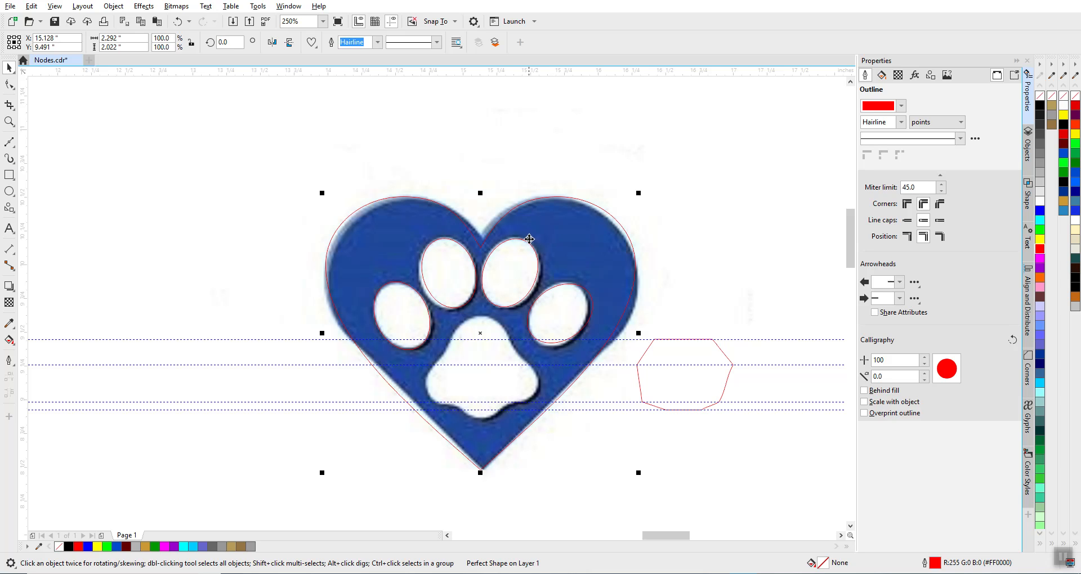
# - Move the red heart off the logo into the empty area beside it, at about X 12.778", Y 9.803"
pyautogui.moveTo(529, 238); pyautogui.dragTo(210, 196)
pyautogui.scroll(-2, 438, 305)
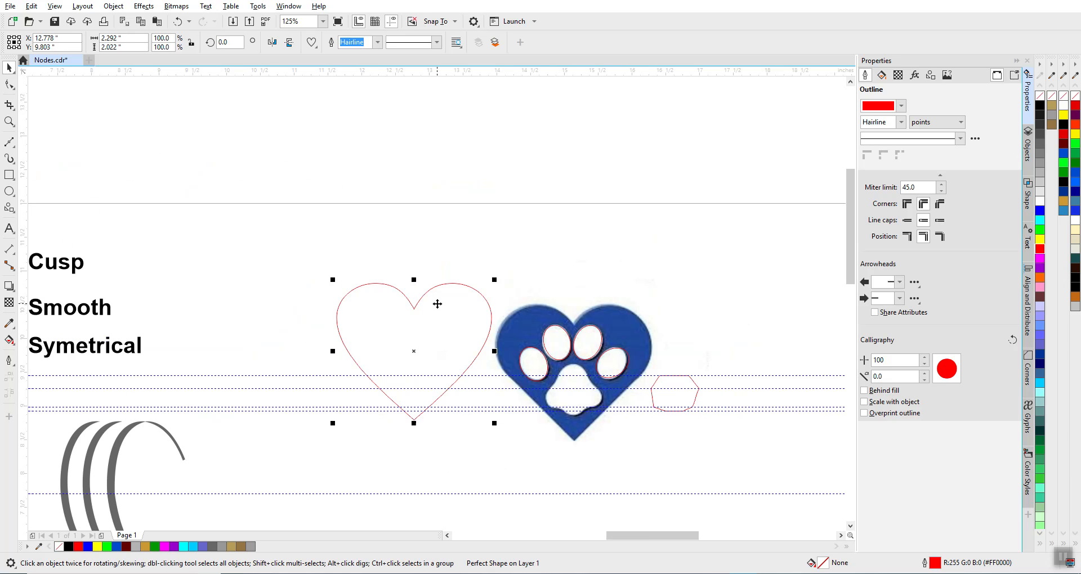
pyautogui.scroll(2, 438, 304)
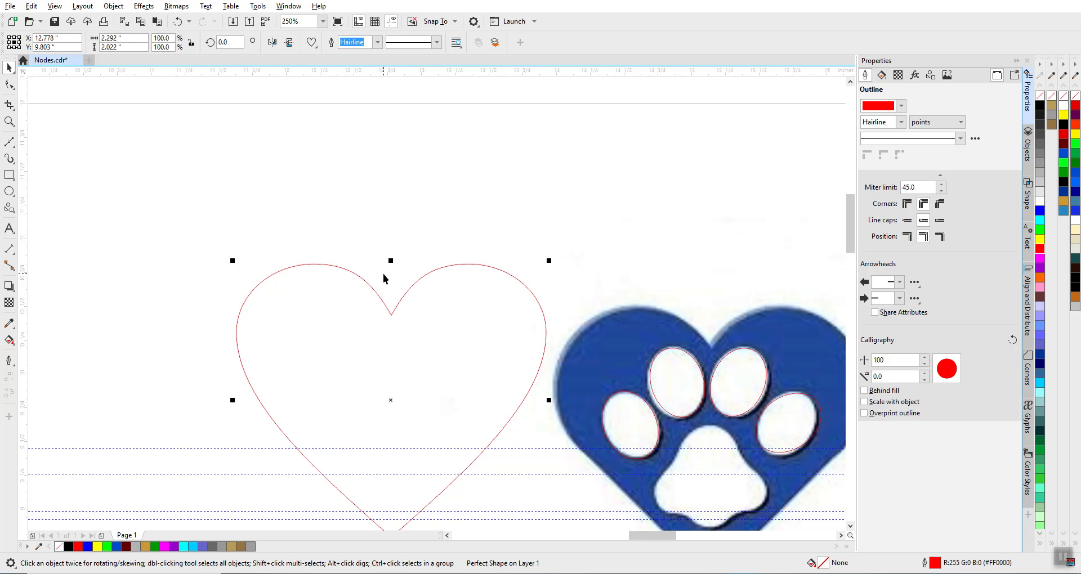
# - Convert the red heart from a preset shape to curves so that its nodes can be edited
pyautogui.click(9, 85)
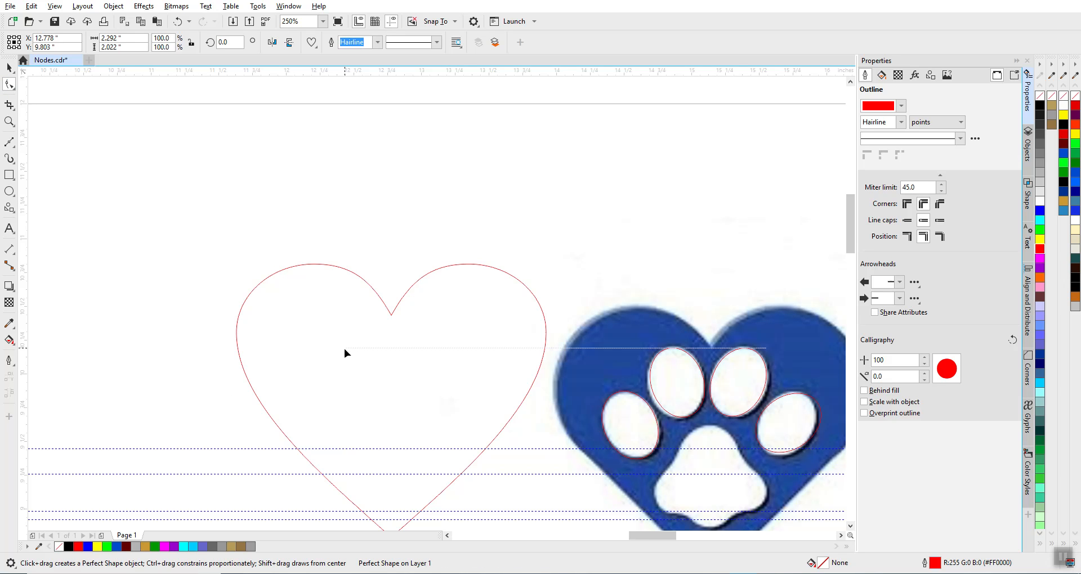
pyautogui.scroll(-2, 344, 349)
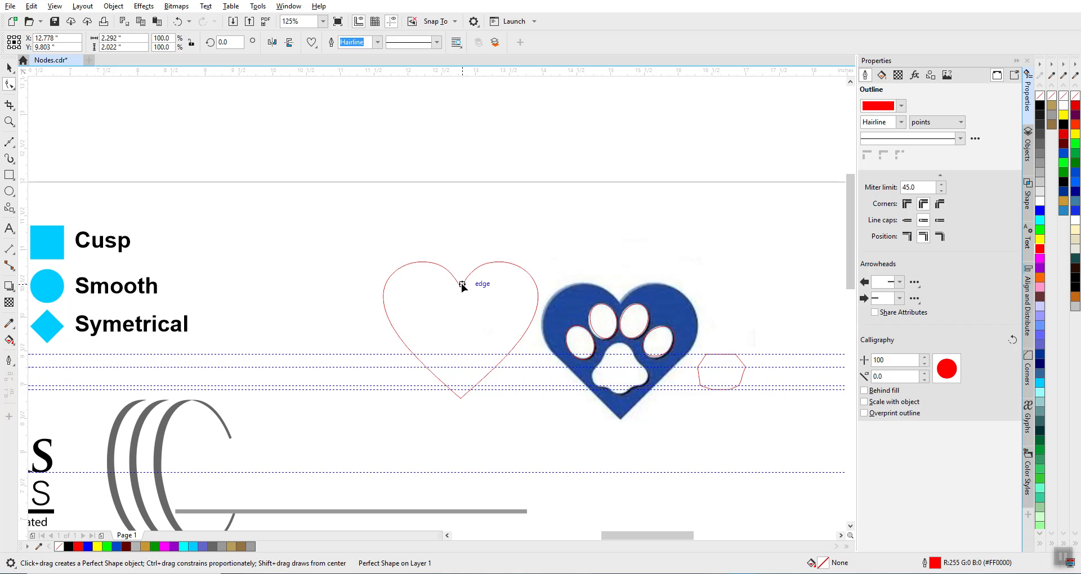
pyautogui.scroll(2, 458, 287)
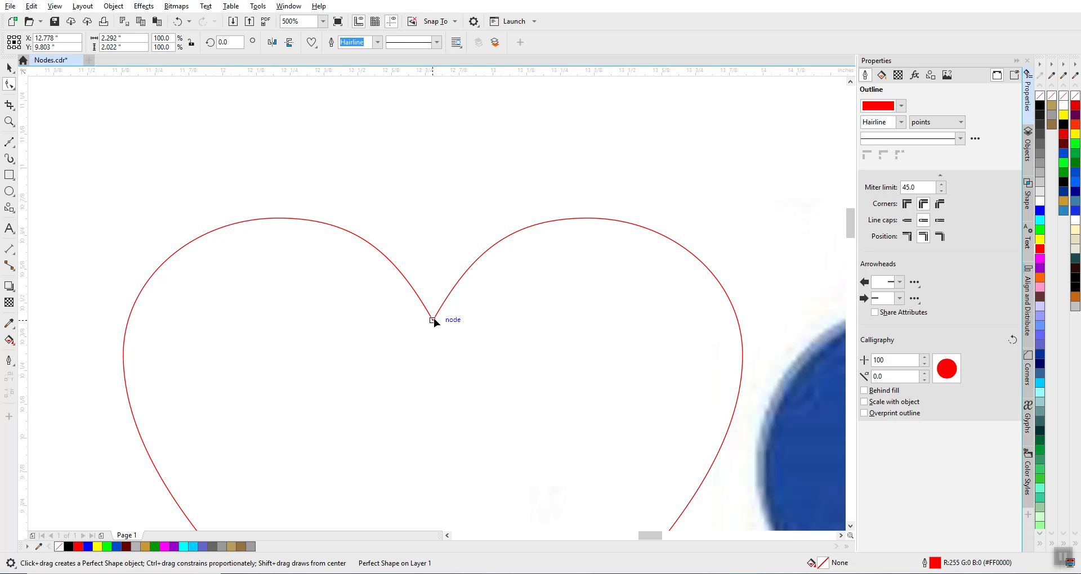
pyautogui.click(9, 68)
pyautogui.scroll(-2, 207, 301)
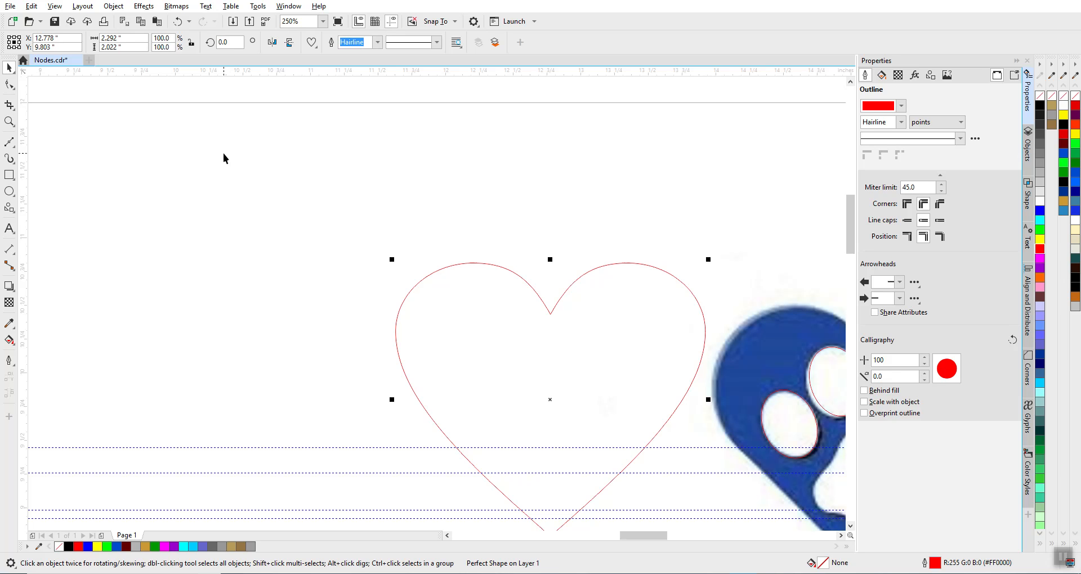
pyautogui.click(123, 8)
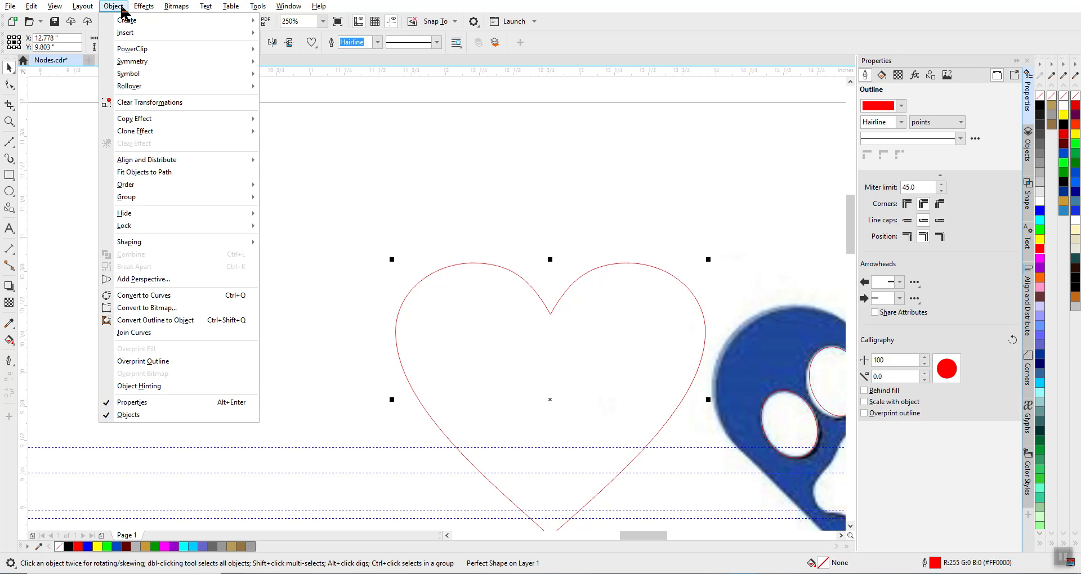
pyautogui.moveTo(150, 215)
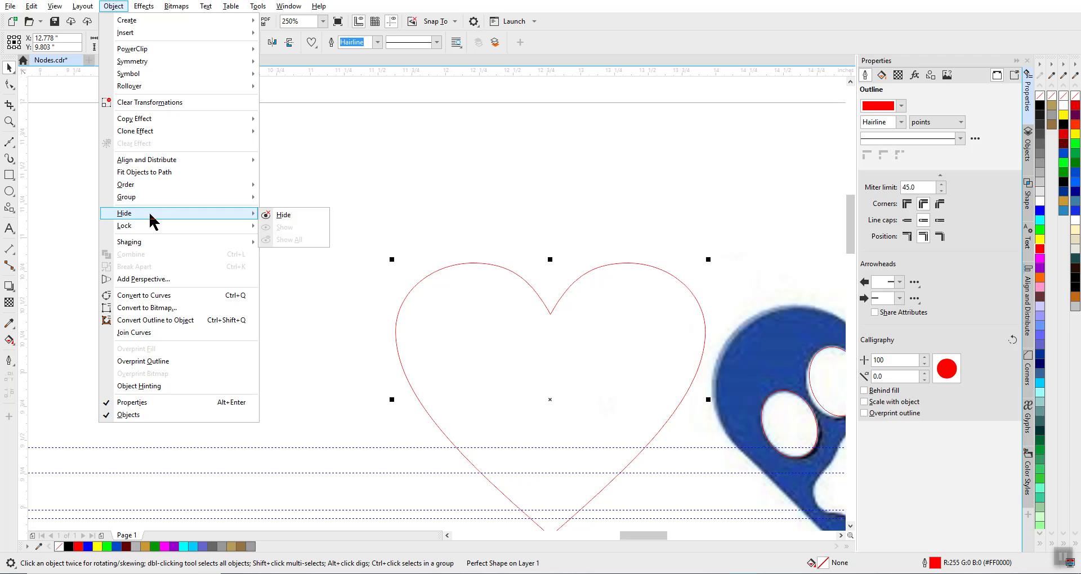
pyautogui.click(145, 296)
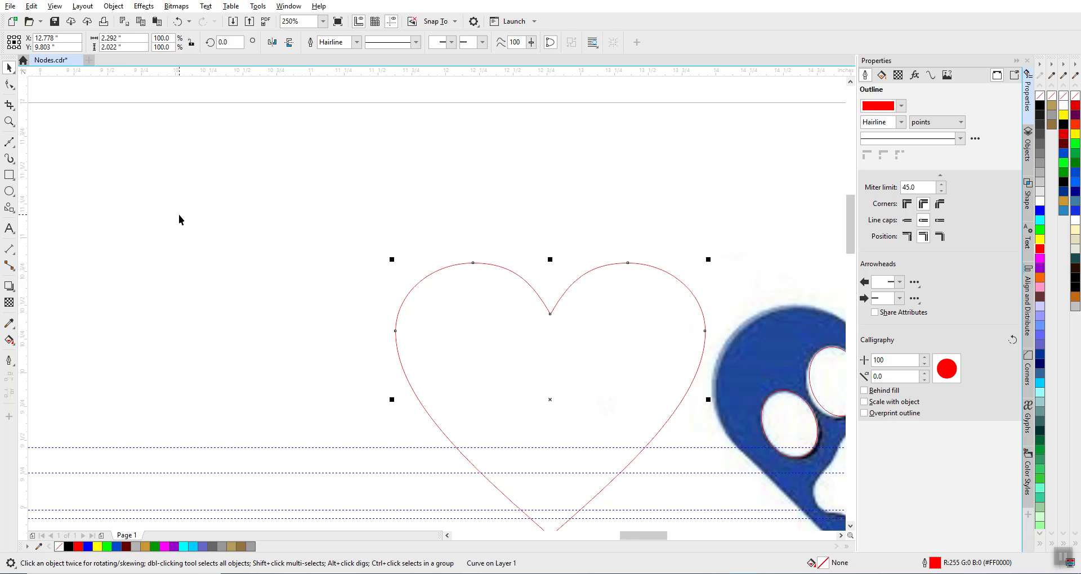
# - Make the heart's left side node a cusp and swing its lower handle slightly inward
pyautogui.click(9, 85)
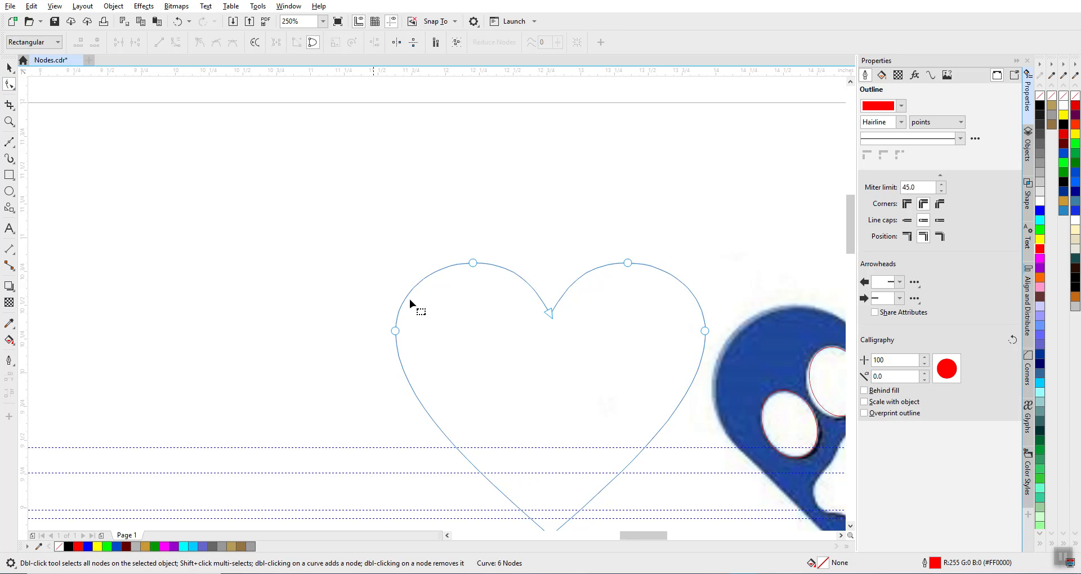
pyautogui.scroll(-2, 530, 365)
pyautogui.scroll(2, 439, 307)
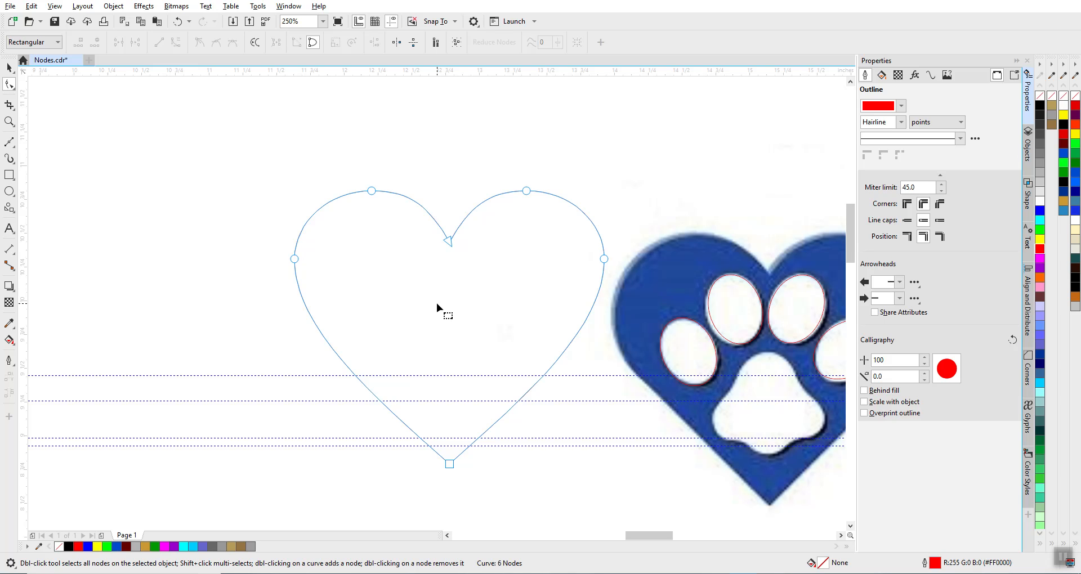
pyautogui.click(294, 259)
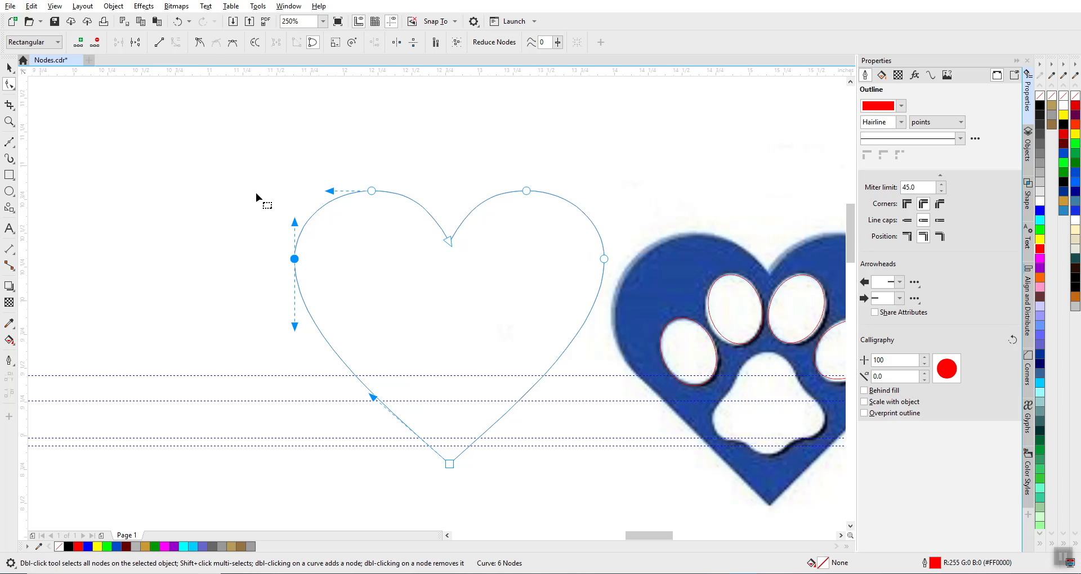
pyautogui.click(201, 44)
pyautogui.moveTo(298, 327); pyautogui.dragTo(305, 326)
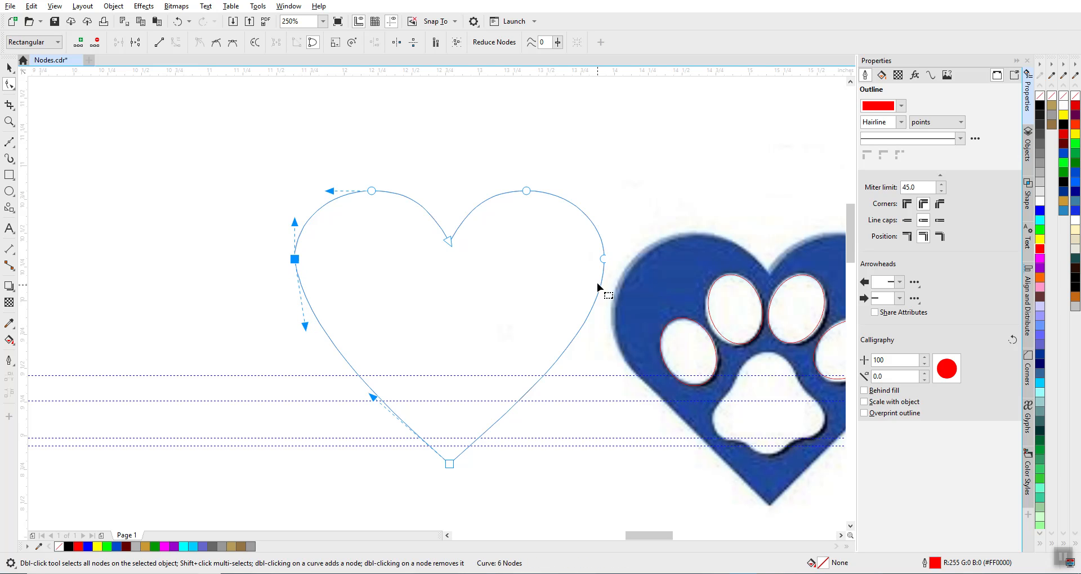
# - Make the heart's right side node a cusp and swing its lower handle slightly inward
pyautogui.click(602, 259)
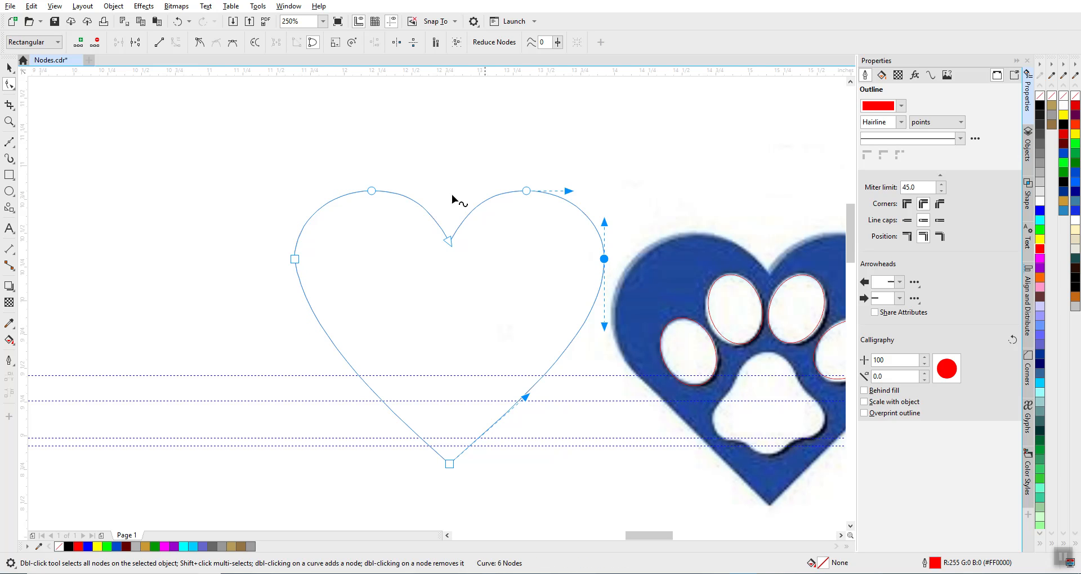
pyautogui.click(199, 43)
pyautogui.moveTo(603, 327); pyautogui.dragTo(595, 329)
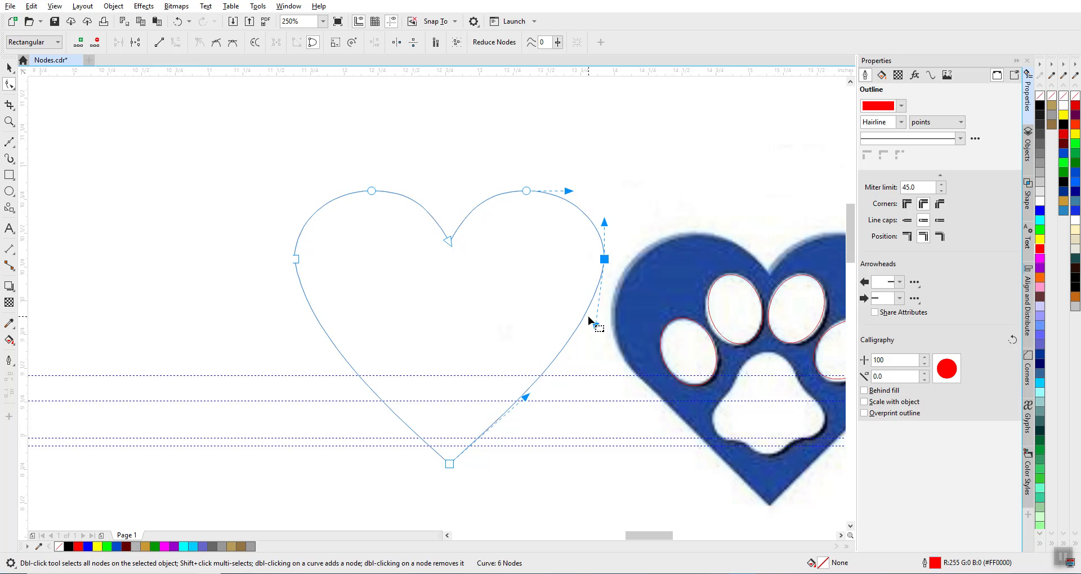
# - Nudge the edited heart curve right toward the logo, to X 14.778"
pyautogui.click(10, 67)
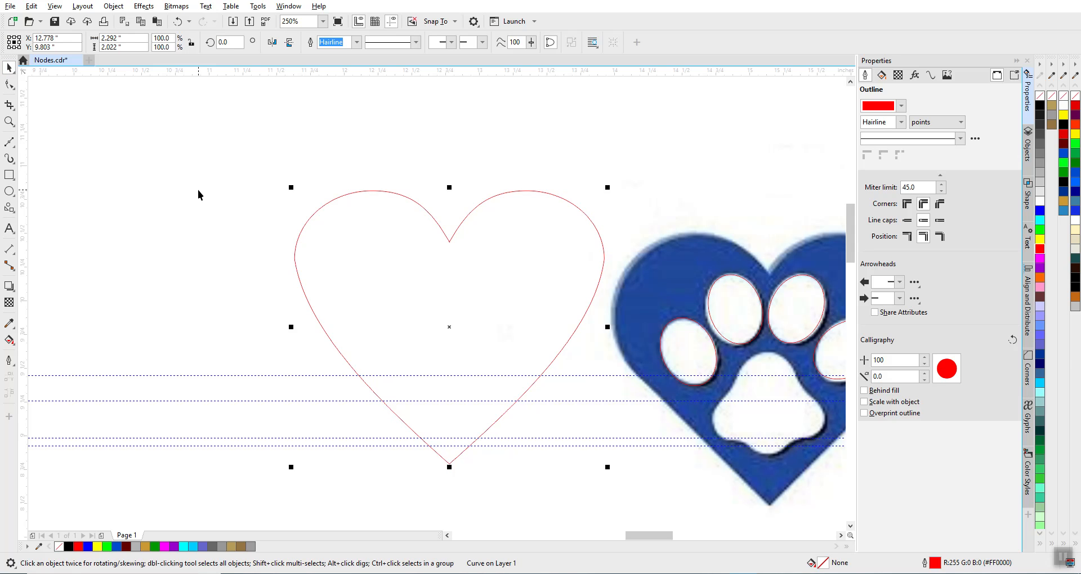
pyautogui.press('Right')
pyautogui.press('Right')
pyautogui.press('Right')
pyautogui.press('Right')
pyautogui.press('Right')
pyautogui.press('Right')
pyautogui.press('Right')
pyautogui.press('Right')
pyautogui.press('Right')
pyautogui.press('Right')
pyautogui.press('Right')
pyautogui.press('Right')
pyautogui.press('Right')
pyautogui.press('Right')
pyautogui.press('Right')
pyautogui.press('Right')
pyautogui.press('Right')
pyautogui.press('Right')
pyautogui.press('Right')
pyautogui.press('Right')
pyautogui.press('Right')
pyautogui.press('Right')
pyautogui.press('Right')
pyautogui.press('Right')
pyautogui.press('Right')
pyautogui.press('Right')
pyautogui.press('Right')
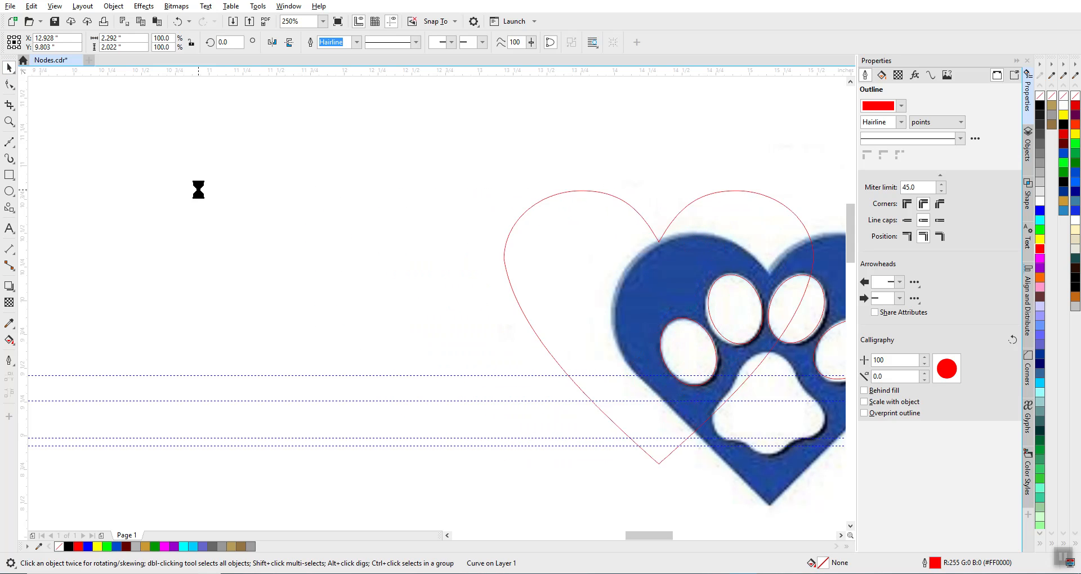
pyautogui.scroll(-1, 320, 203)
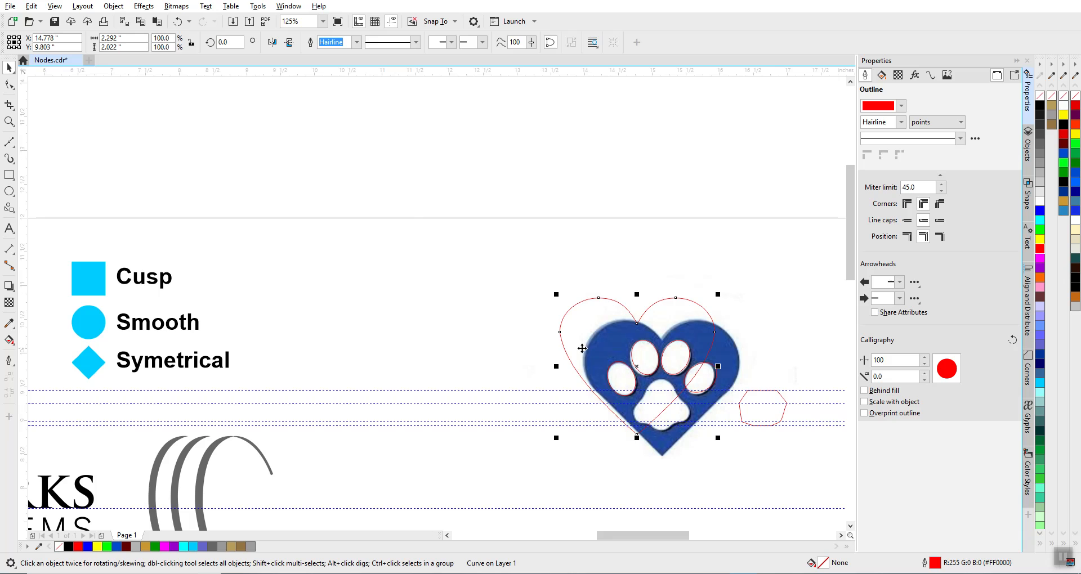
pyautogui.scroll(1, 580, 345)
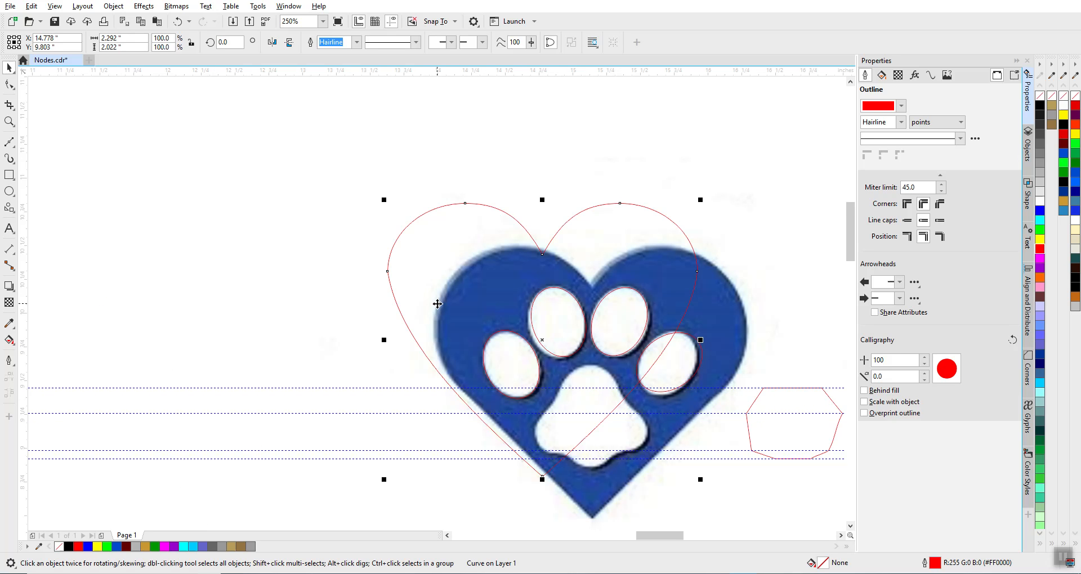
# - Nudge the heart curve down and right onto the logo's blue heart, to X 15.138", Y 9.498"
pyautogui.press('Down')
pyautogui.press('Down')
pyautogui.press('Down')
pyautogui.press('Down')
pyautogui.press('Down')
pyautogui.press('Down')
pyautogui.press('Down')
pyautogui.press('Right')
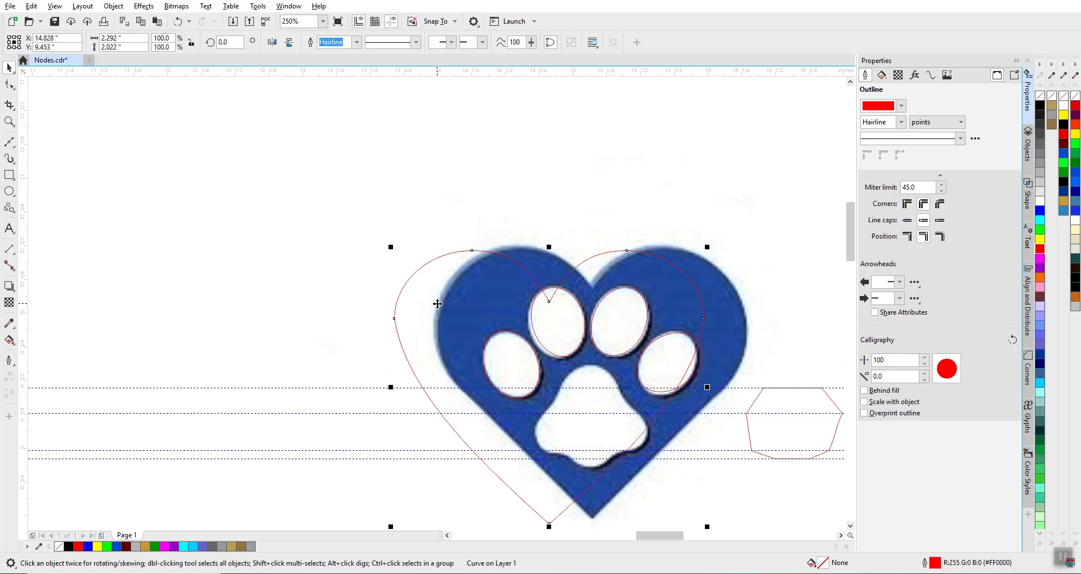
pyautogui.press('Right')
pyautogui.press('Right')
pyautogui.press('Right')
pyautogui.press('Right')
pyautogui.press('Right')
pyautogui.press('Right')
pyautogui.press('Up')
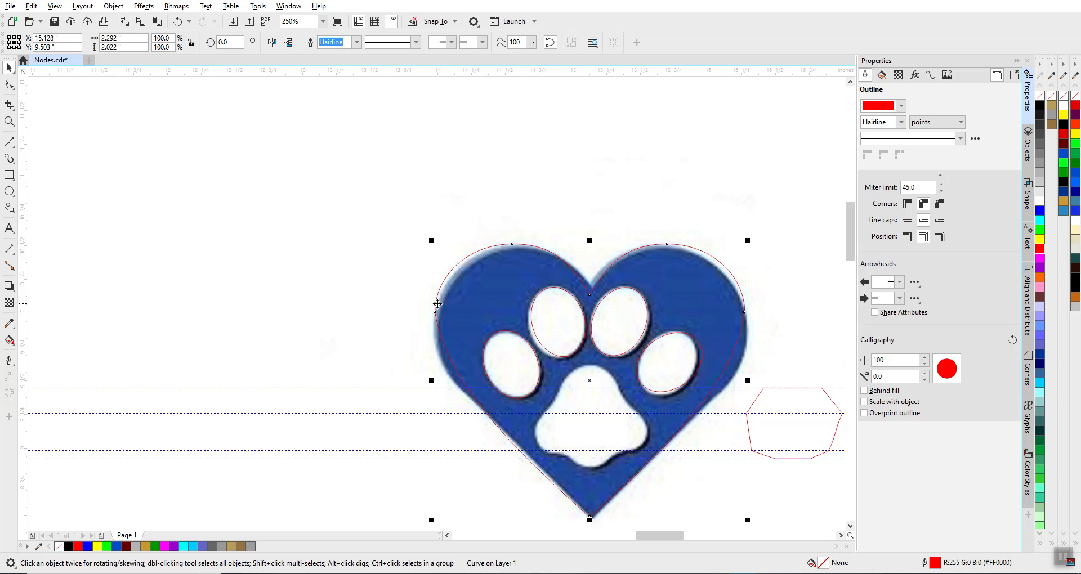
pyautogui.hotkey('ctrl', 'Right')
pyautogui.hotkey('ctrl', 'Down')
pyautogui.hotkey('ctrl', 'Right')
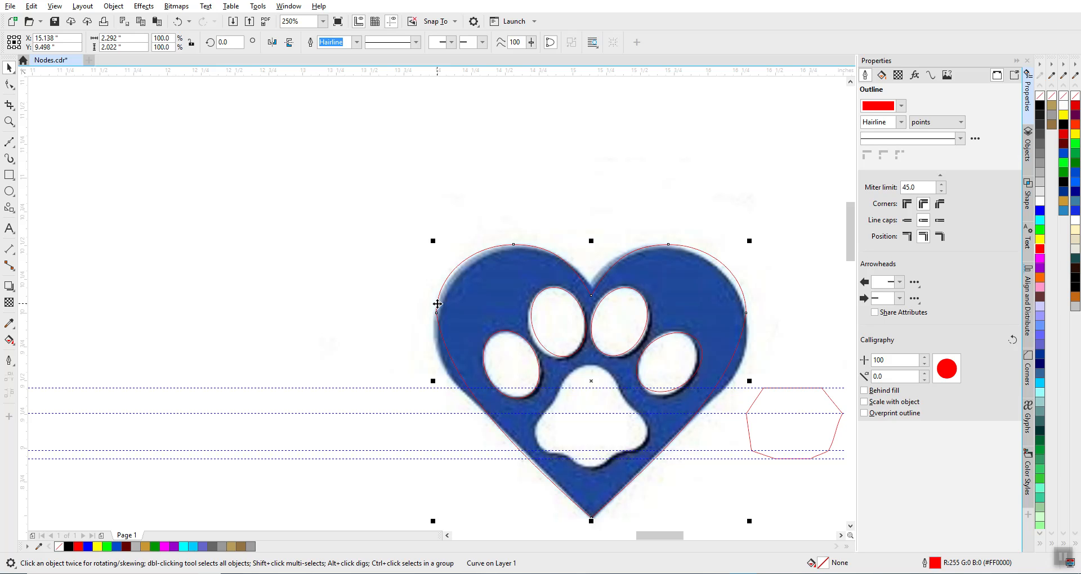
# - Adjust the curve handles along the heart's lower left side so it bulges outward and follows the blue heart's edge
pyautogui.click(9, 85)
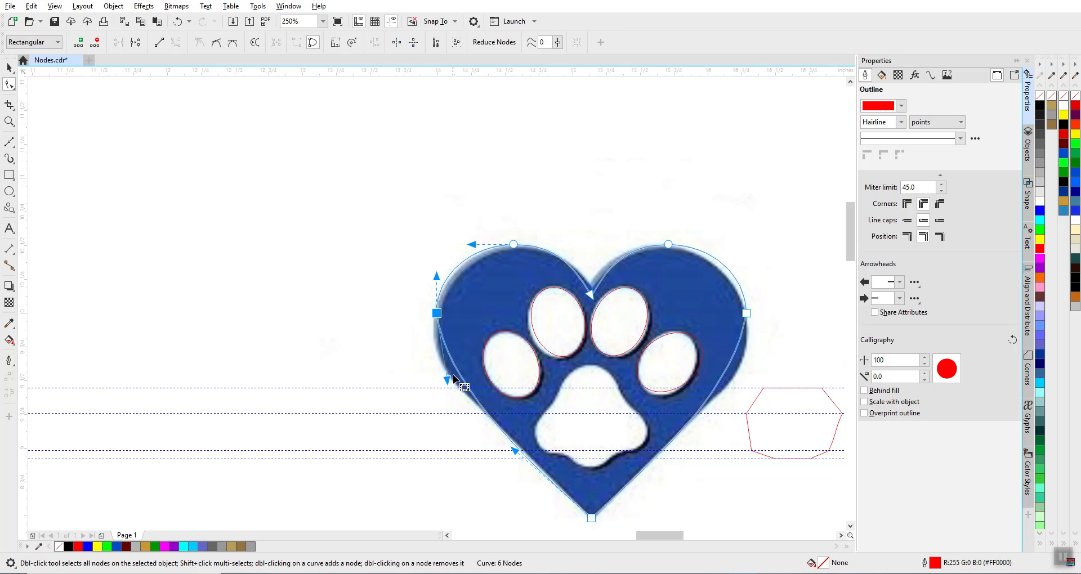
pyautogui.scroll(2, 442, 307)
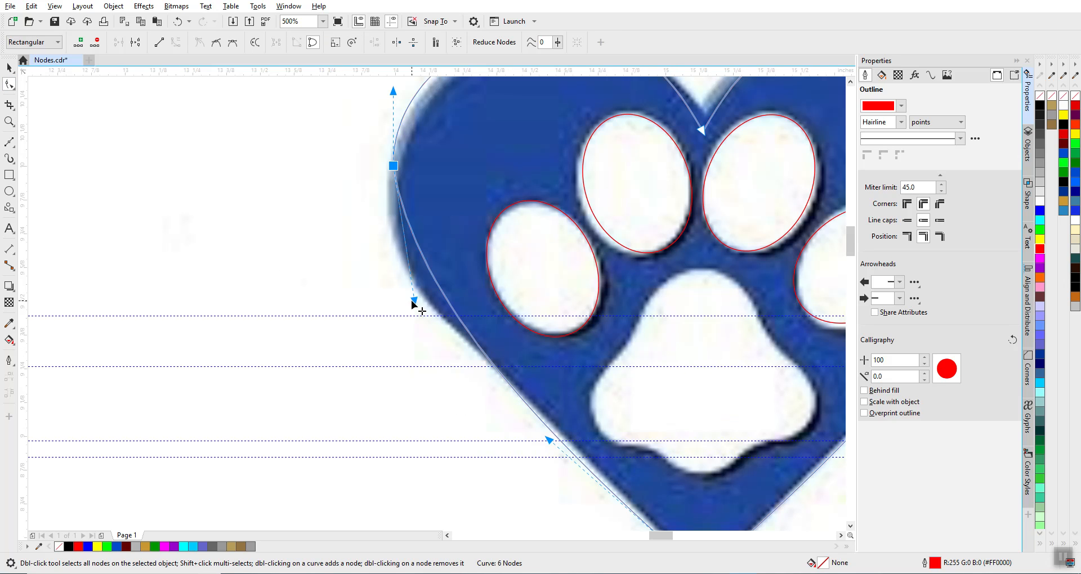
pyautogui.moveTo(415, 302); pyautogui.dragTo(379, 305)
pyautogui.moveTo(553, 442); pyautogui.dragTo(560, 433)
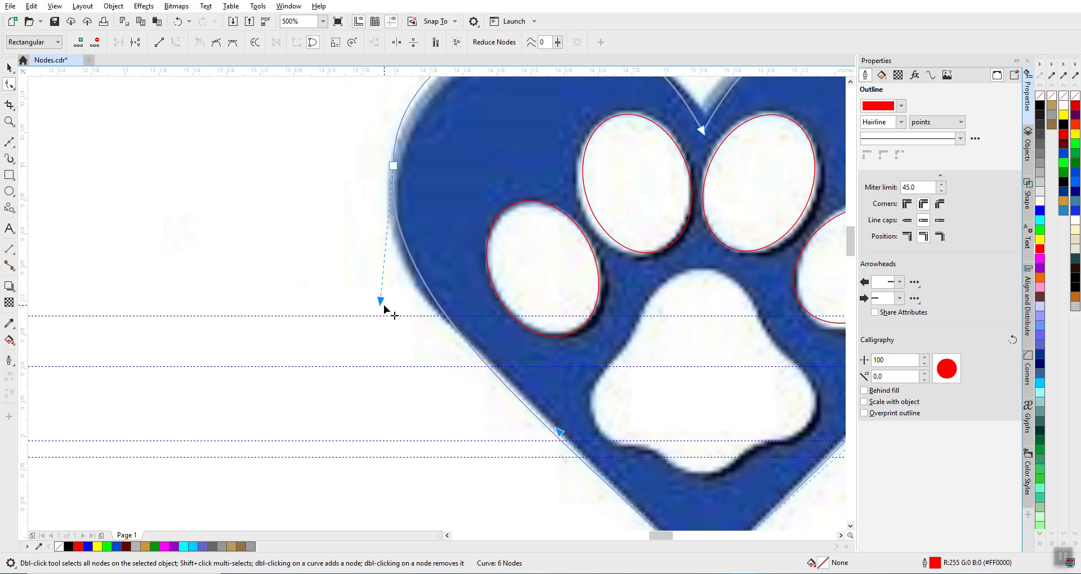
pyautogui.moveTo(381, 302); pyautogui.dragTo(382, 319)
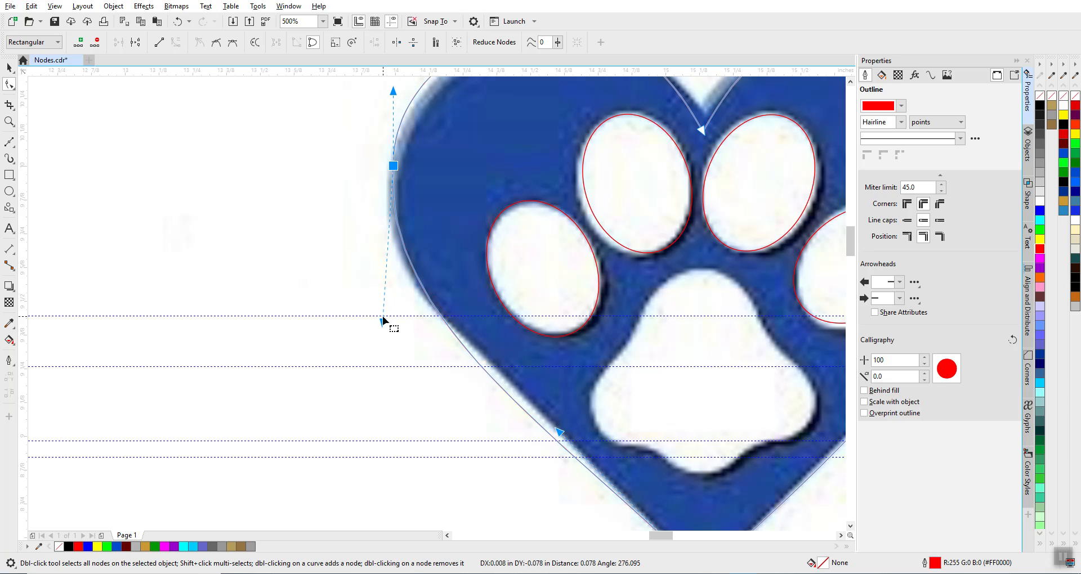
pyautogui.moveTo(562, 434); pyautogui.dragTo(564, 416)
pyautogui.scroll(-1, 564, 416)
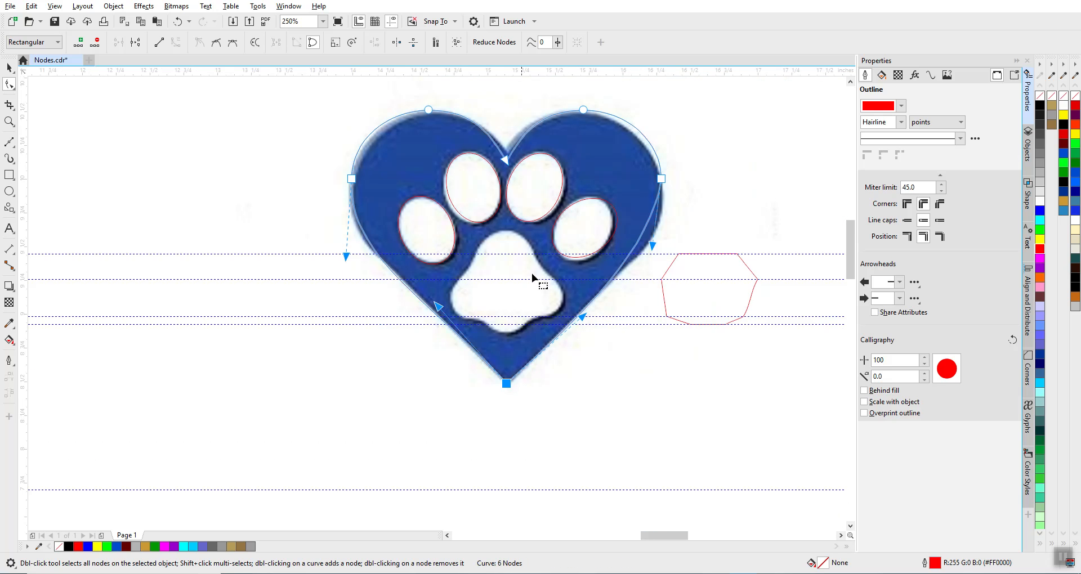
# - Adjust the curve handles along the heart's lower right side so it bulges outward and follows the blue heart's edge
pyautogui.scroll(1, 574, 258)
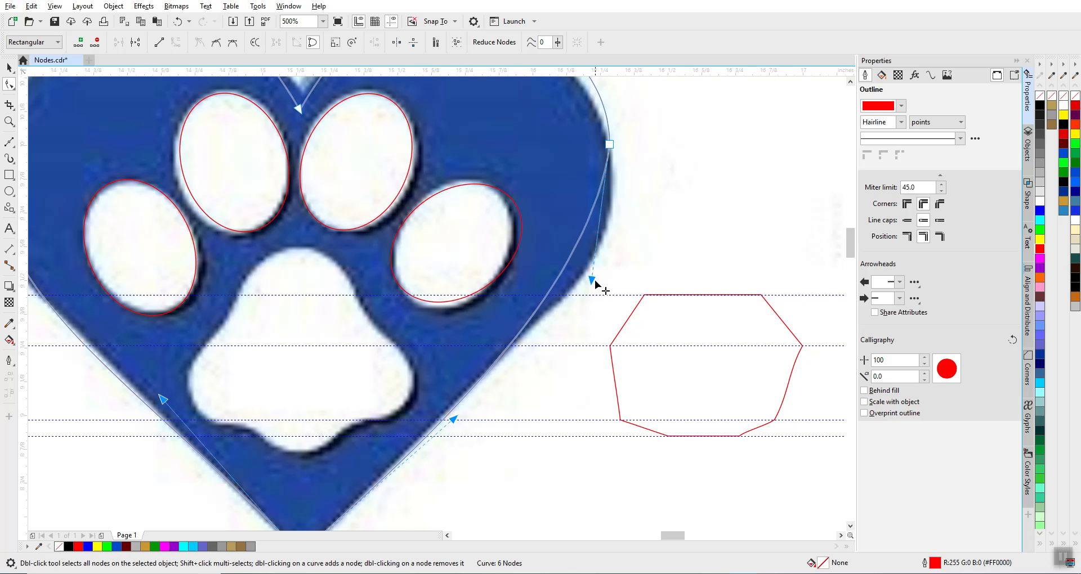
pyautogui.moveTo(592, 281); pyautogui.dragTo(631, 280)
pyautogui.click(451, 421)
pyautogui.moveTo(452, 422); pyautogui.dragTo(444, 404)
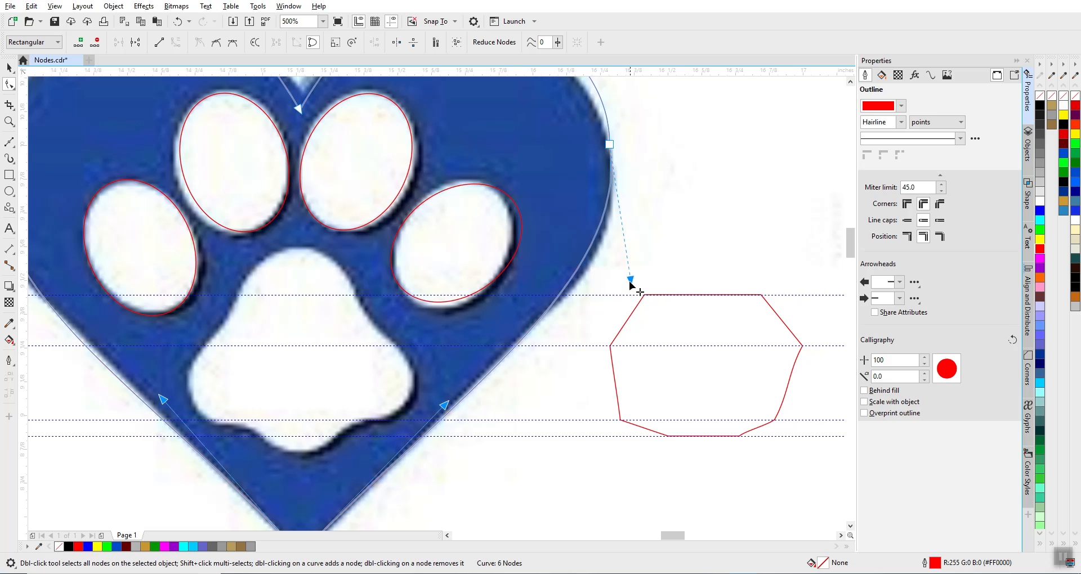
pyautogui.moveTo(632, 281); pyautogui.dragTo(639, 285)
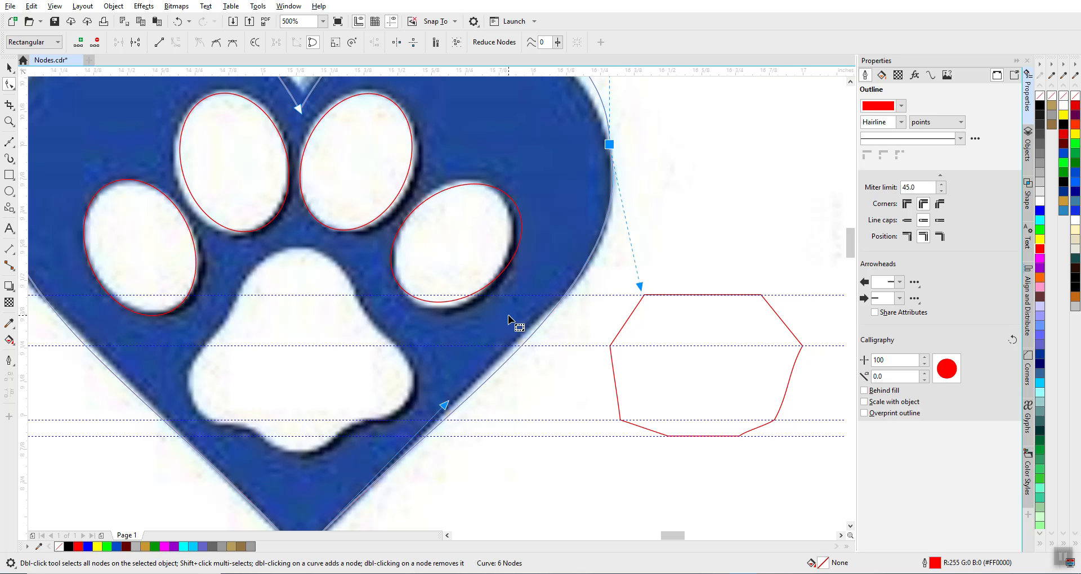
pyautogui.moveTo(446, 405); pyautogui.dragTo(442, 403)
pyautogui.scroll(-3, 445, 198)
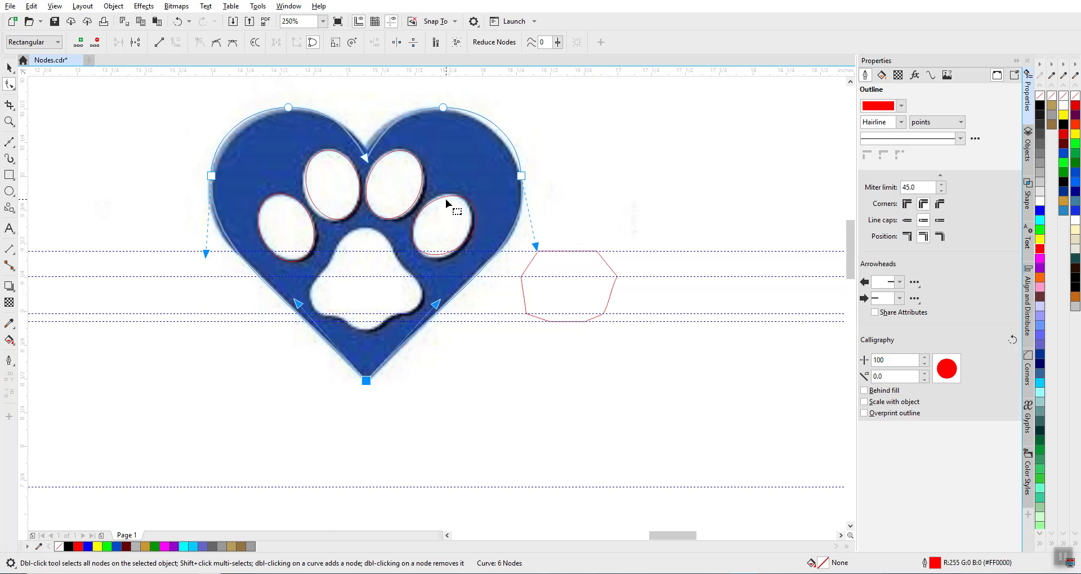
# - Nudge the eight-node outline beside the heart left onto the large paw pad, to X 15.141"
pyautogui.scroll(3, 445, 198)
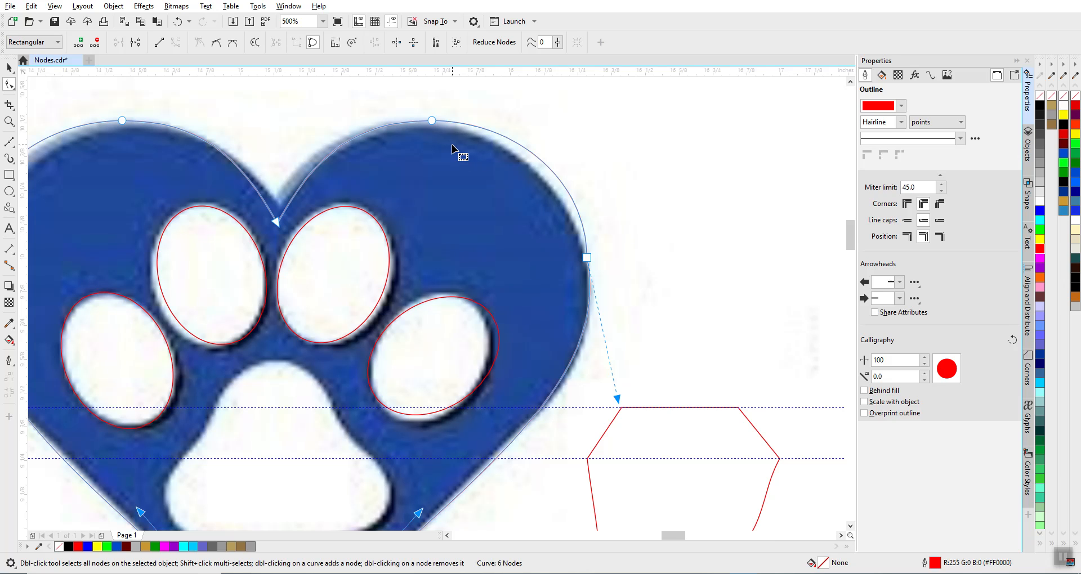
pyautogui.scroll(-2, 431, 122)
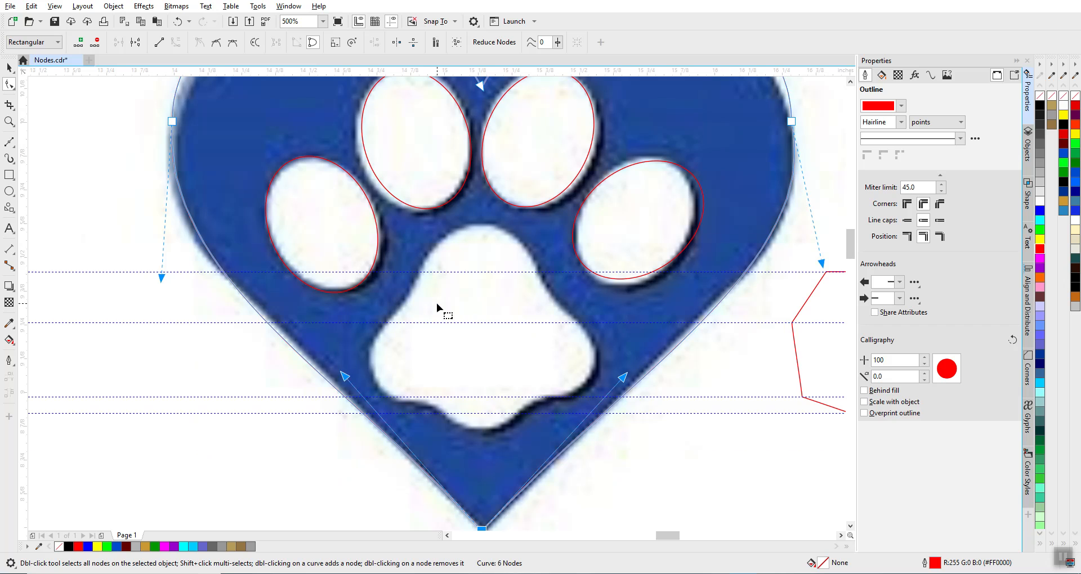
pyautogui.scroll(2, 339, 463)
pyautogui.click(9, 68)
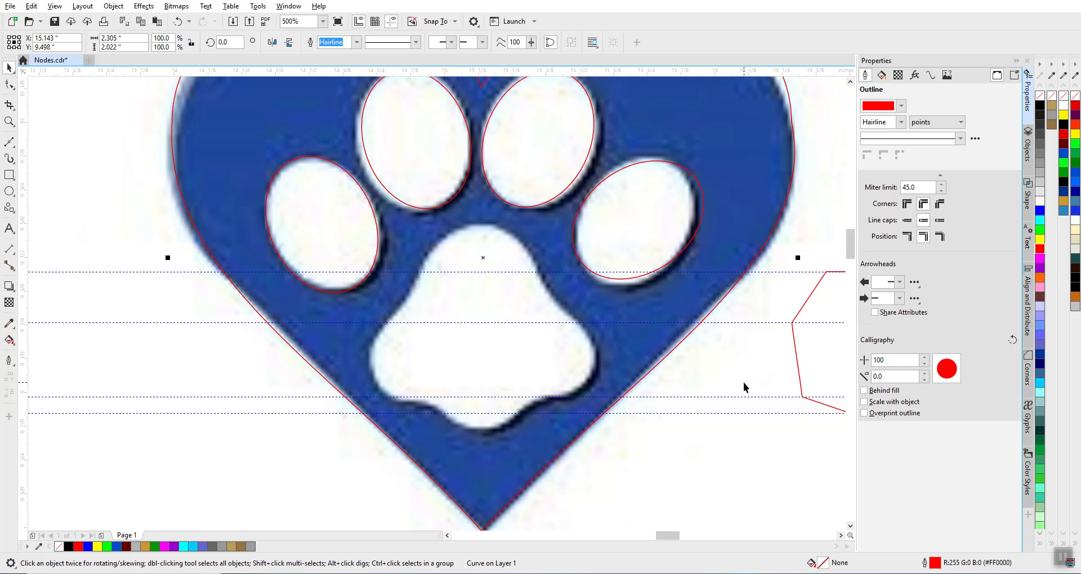
pyautogui.click(820, 358)
pyautogui.press('Left')
pyautogui.press('Left')
pyautogui.press('Left')
pyautogui.press('Left')
pyautogui.press('Left')
pyautogui.press('Left')
pyautogui.press('Left')
pyautogui.press('Left')
pyautogui.press('Left')
pyautogui.press('Left')
pyautogui.press('Left')
pyautogui.press('Left')
pyautogui.press('Left')
pyautogui.press('Left')
pyautogui.press('Left')
pyautogui.press('Left')
pyautogui.press('Left')
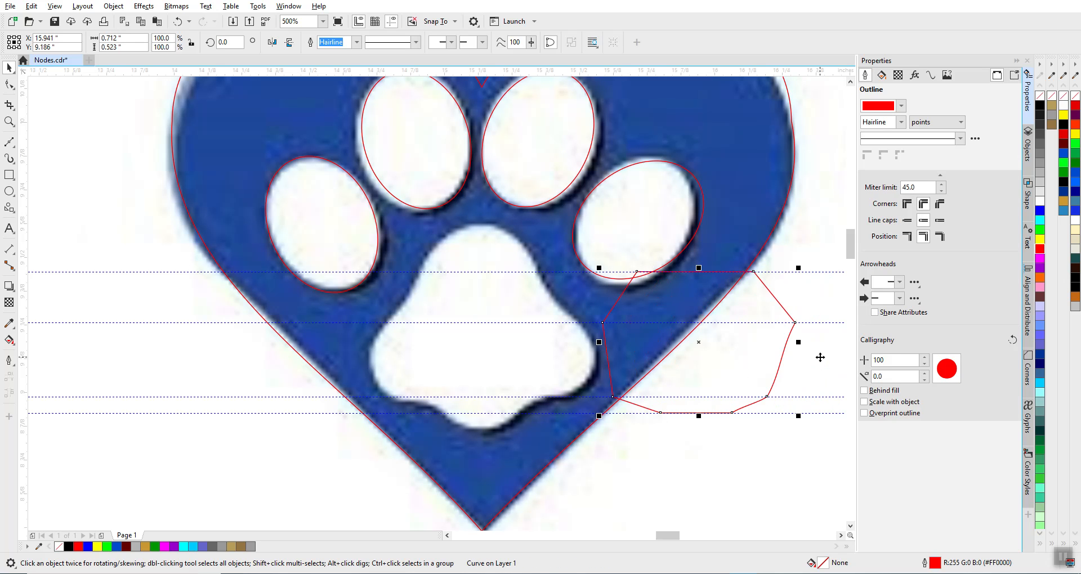
pyautogui.press('Left')
pyautogui.press('Left')
pyautogui.press('Left')
pyautogui.press('Left')
pyautogui.press('Left')
pyautogui.press('Left')
pyautogui.press('Left')
pyautogui.press('Left')
pyautogui.press('Left')
pyautogui.press('Left')
pyautogui.press('Left')
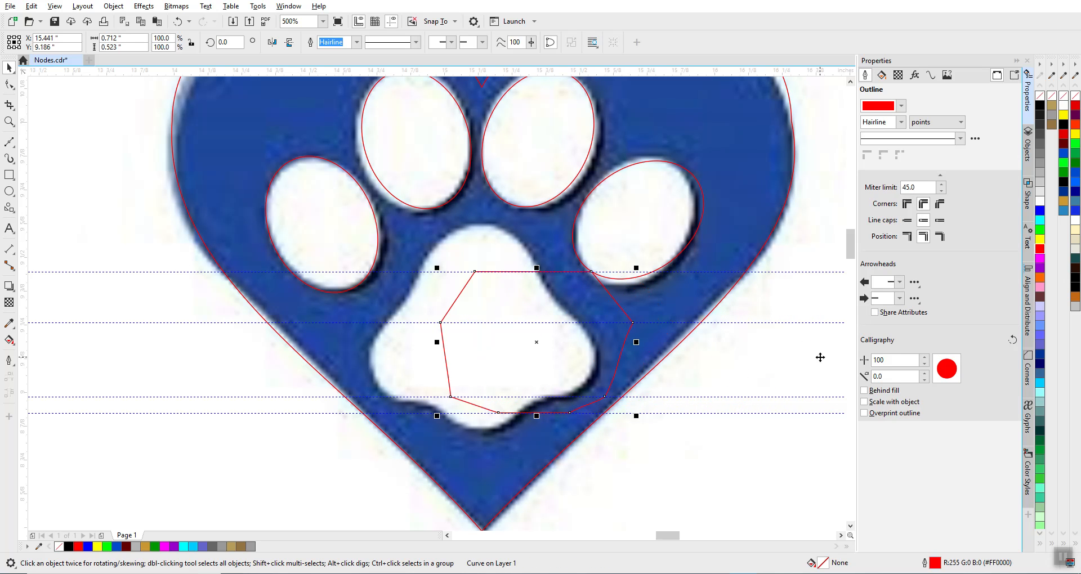
pyautogui.press('Left')
pyautogui.press('Left')
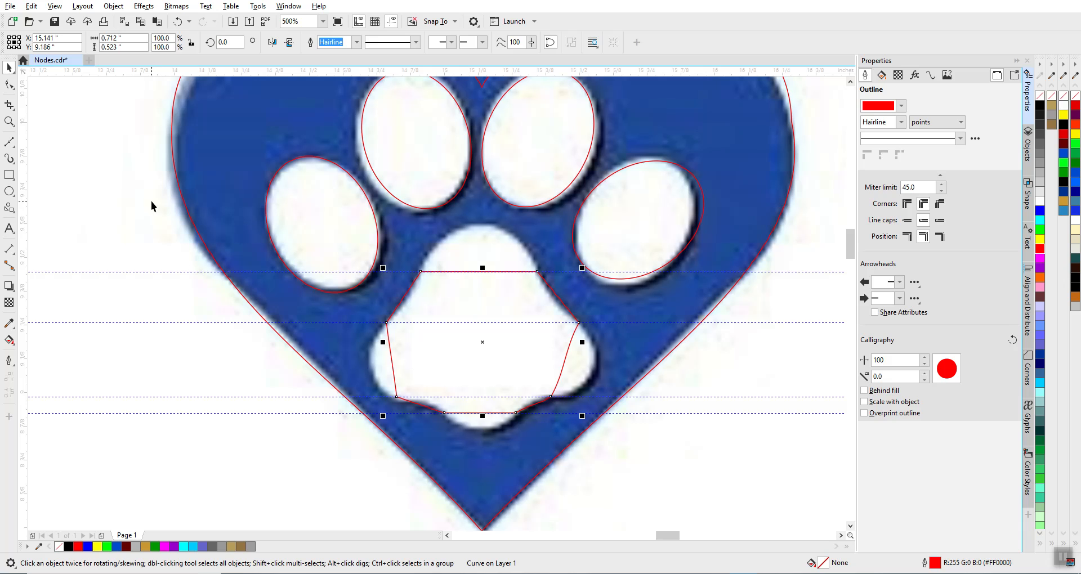
# - Bend the bottom segment of the paw pad outline down into an arc following the pad's rounded bottom edge
pyautogui.click(9, 84)
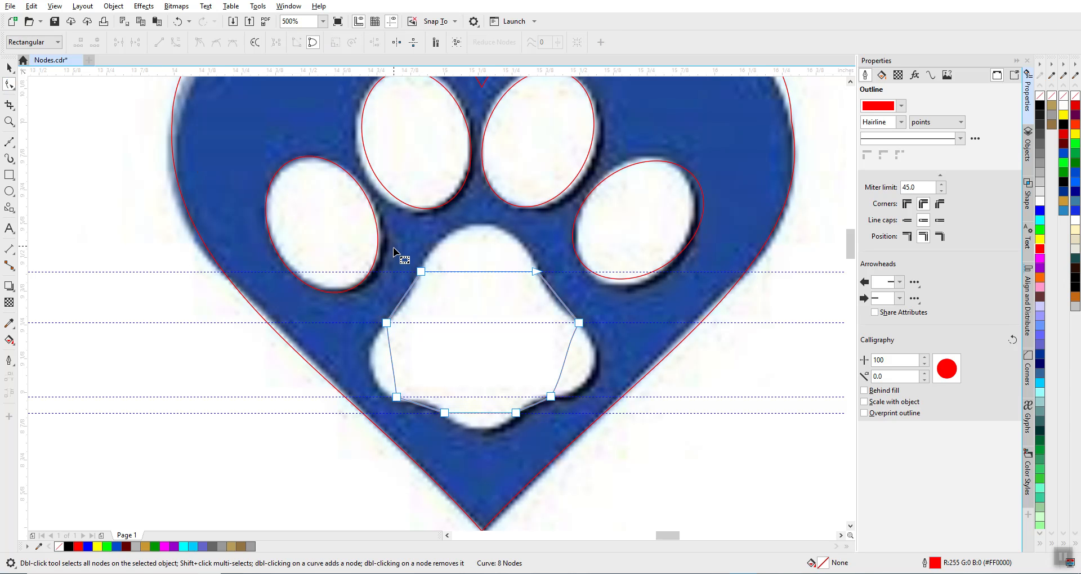
pyautogui.scroll(2, 433, 388)
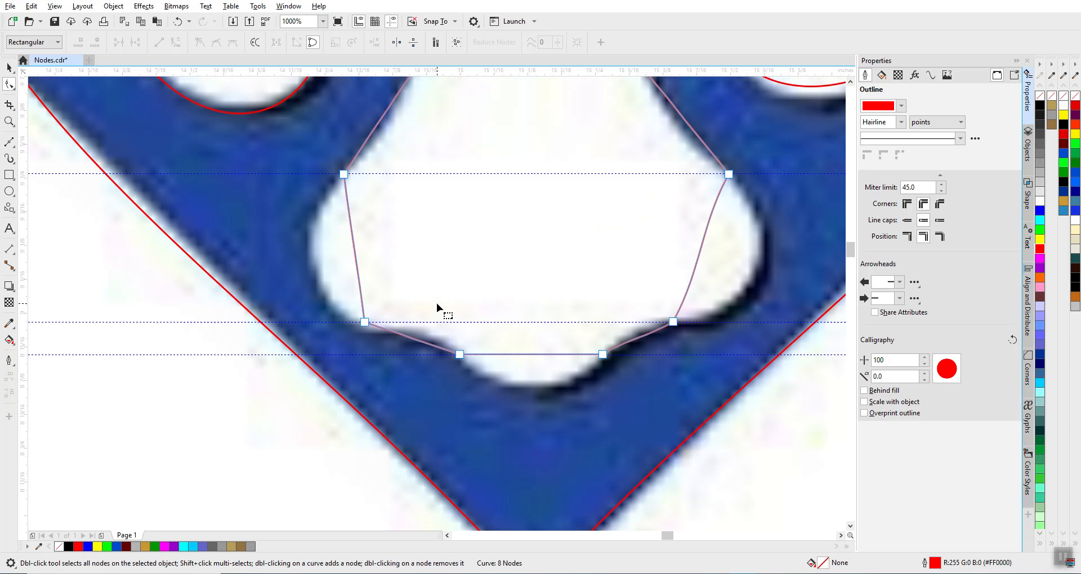
pyautogui.click(460, 354)
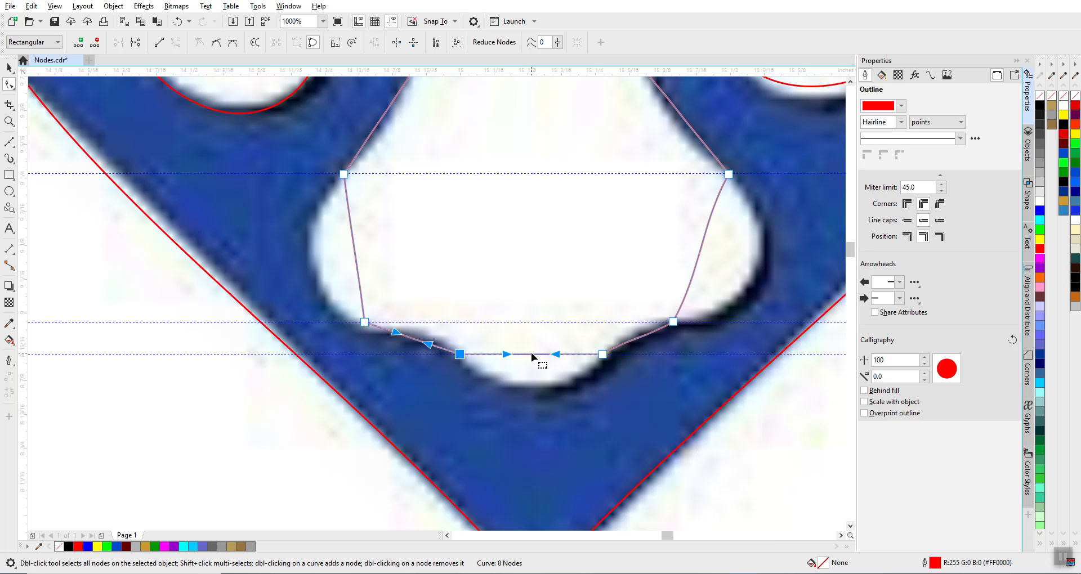
pyautogui.click(532, 354)
pyautogui.click(529, 376)
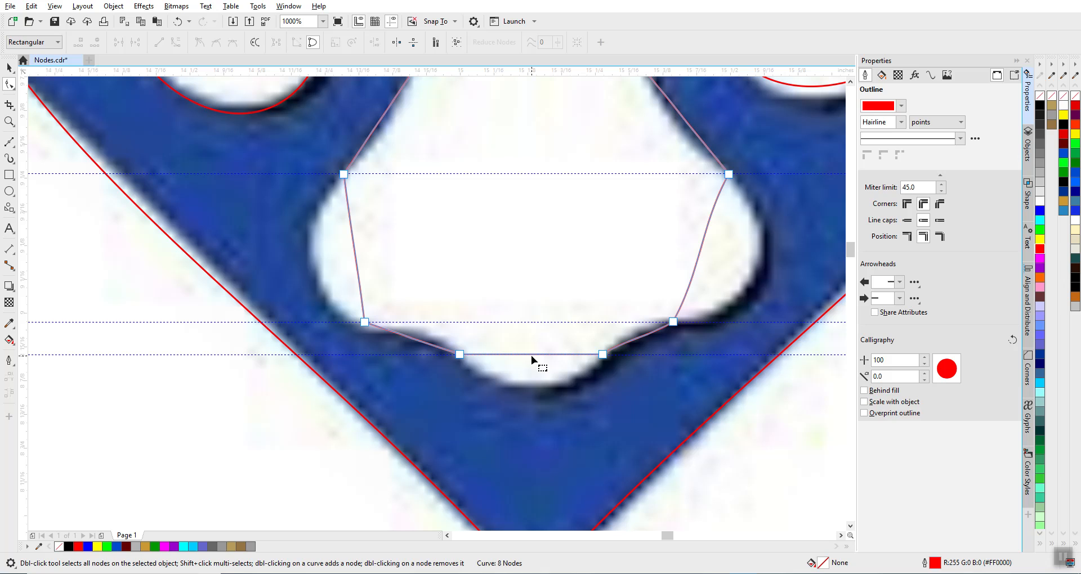
pyautogui.moveTo(532, 354); pyautogui.dragTo(533, 383)
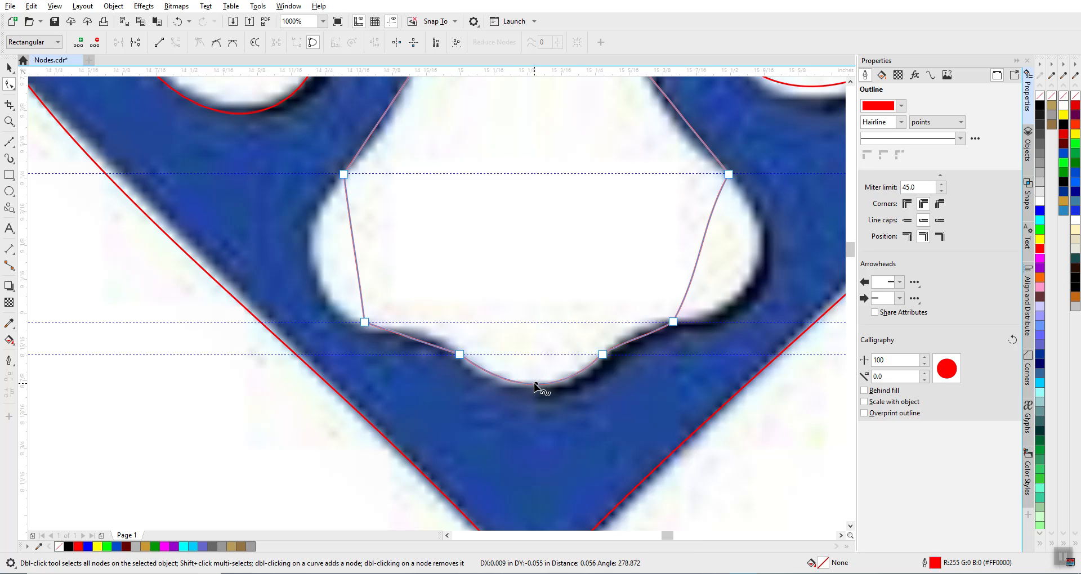
# - Reposition the pad outline's two lower left nodes on the bitmap edge and curve the segment between them along the pad
pyautogui.click(364, 323)
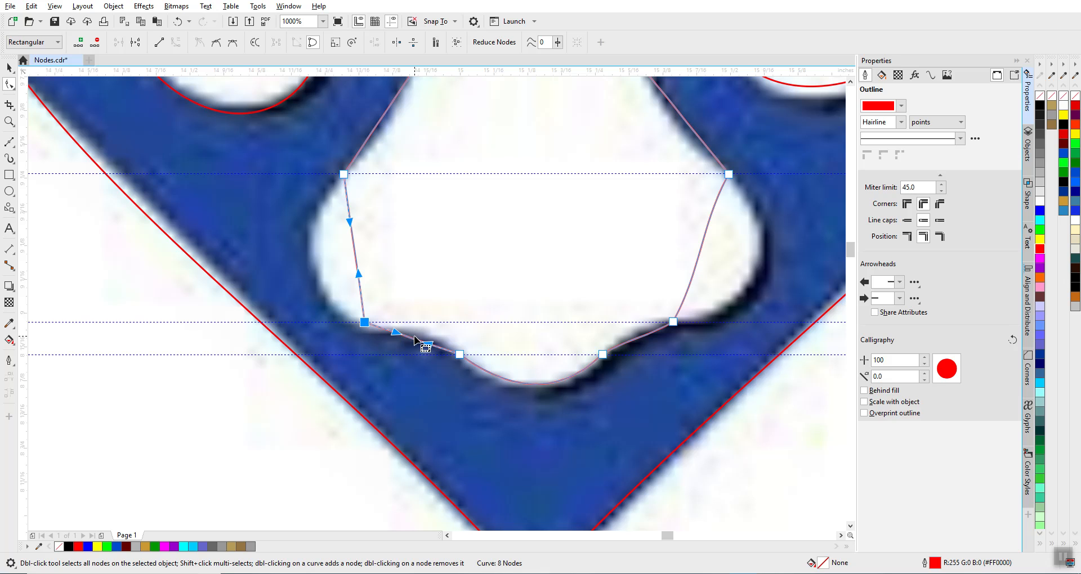
pyautogui.scroll(3, 406, 345)
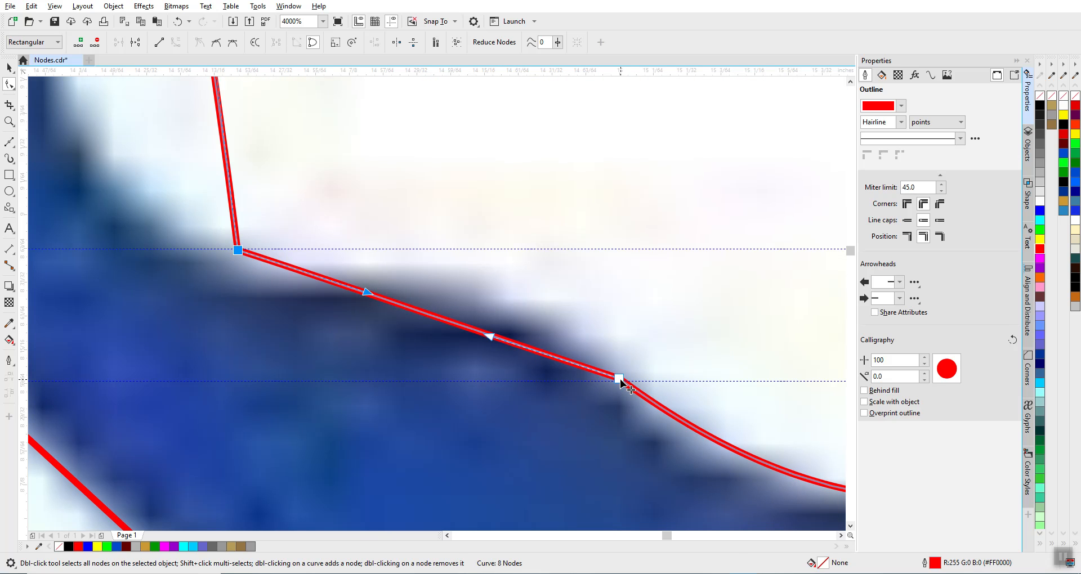
pyautogui.moveTo(621, 382); pyautogui.dragTo(637, 406)
pyautogui.scroll(-1, 637, 406)
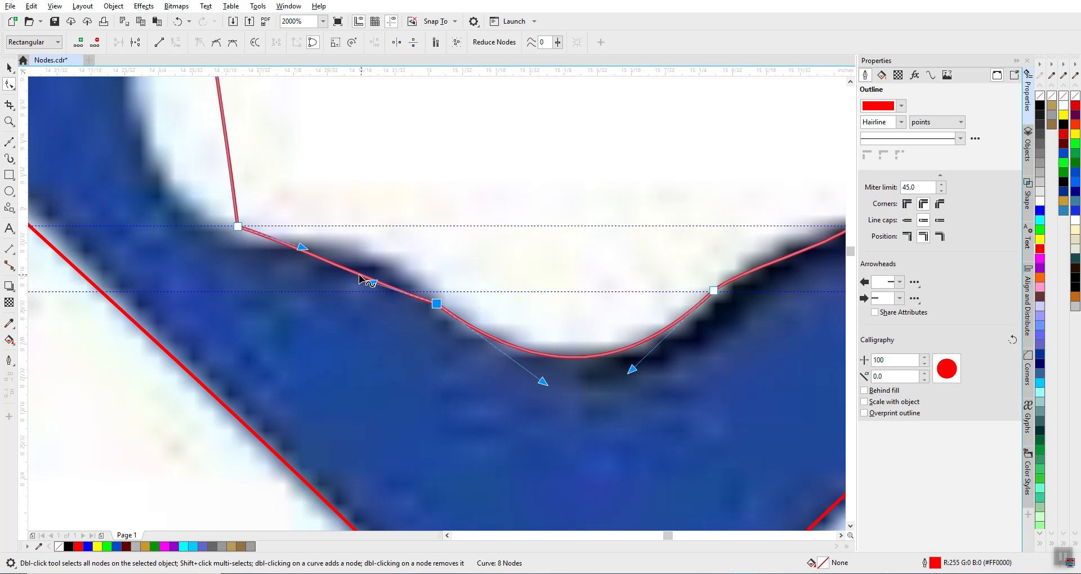
pyautogui.moveTo(346, 271); pyautogui.dragTo(379, 250)
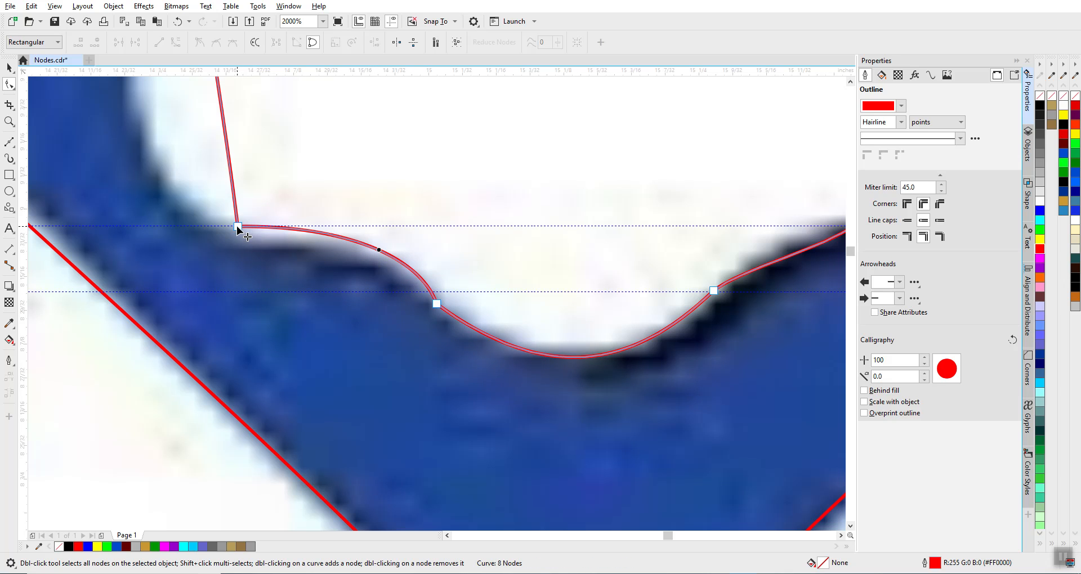
pyautogui.moveTo(242, 231); pyautogui.dragTo(254, 242)
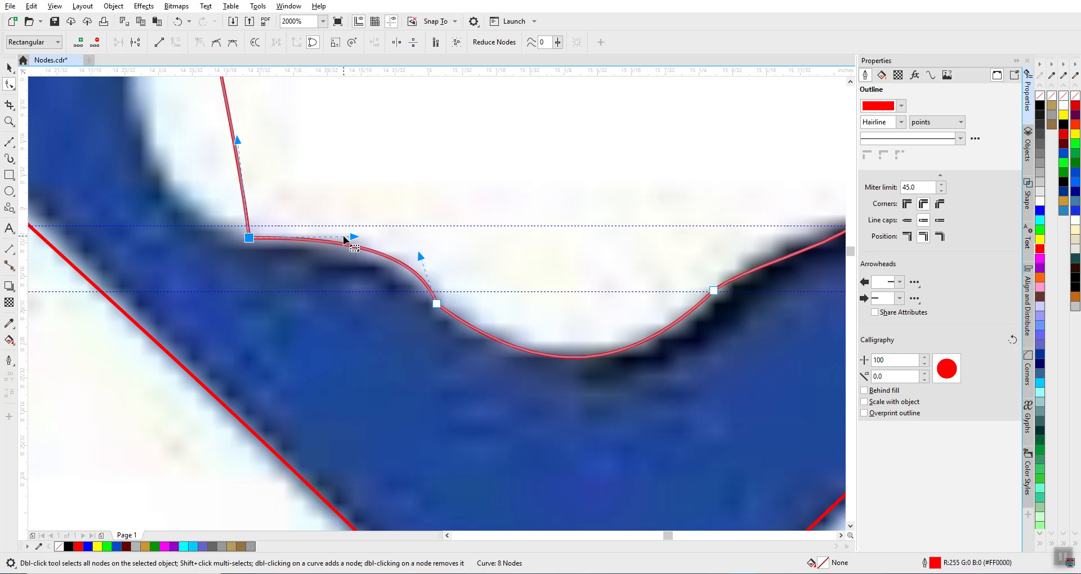
pyautogui.moveTo(355, 237); pyautogui.dragTo(355, 231)
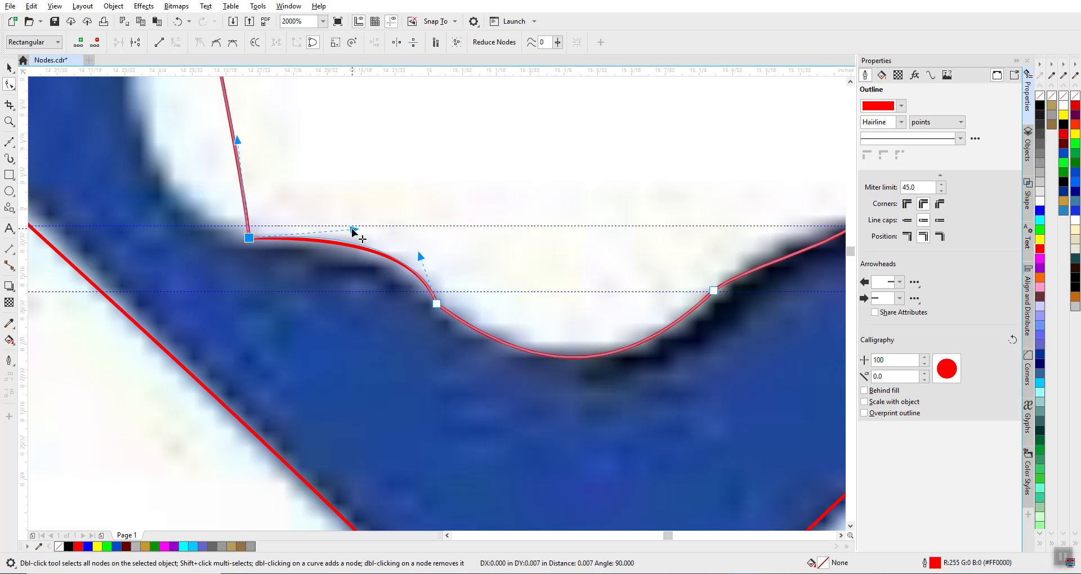
pyautogui.scroll(-2, 431, 305)
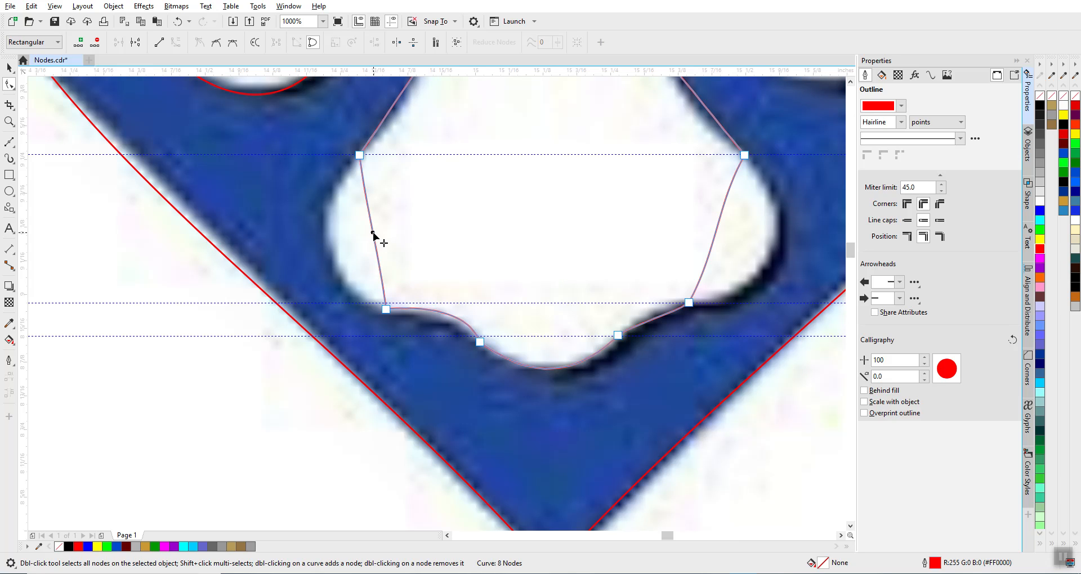
# - Bend the pad outline's left side segment outward around the lobe and its upper left segment slightly inward to match the bitmap
pyautogui.moveTo(374, 236); pyautogui.dragTo(330, 246)
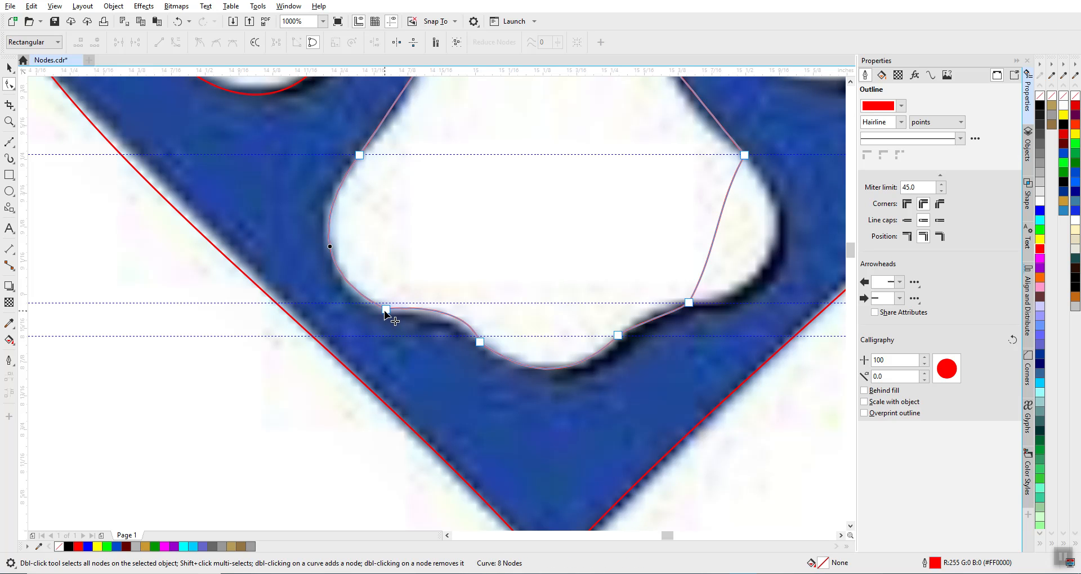
pyautogui.scroll(-1, 367, 169)
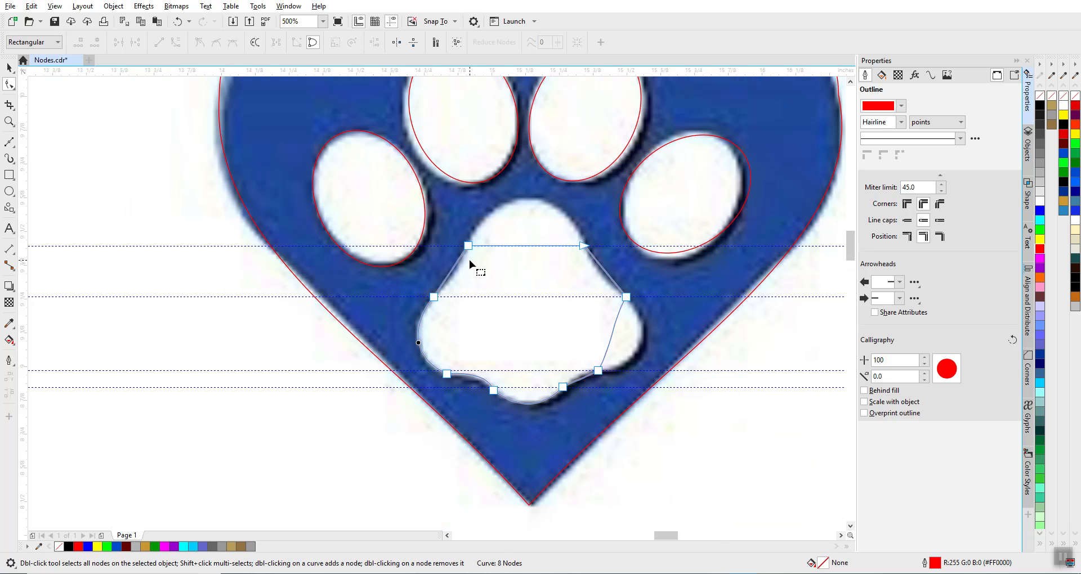
pyautogui.scroll(1, 469, 259)
pyautogui.click(435, 277)
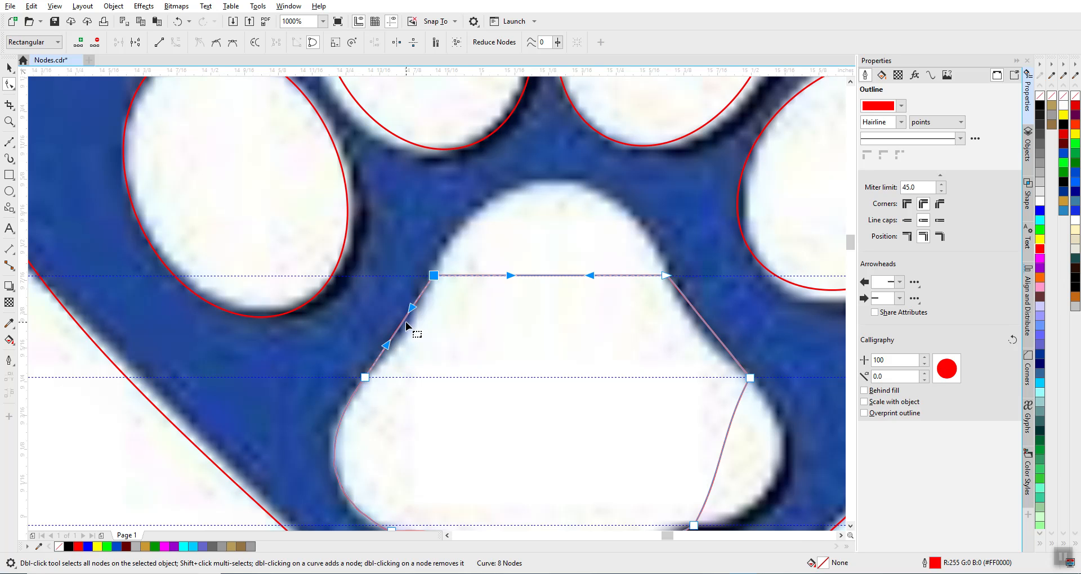
pyautogui.moveTo(410, 324); pyautogui.dragTo(410, 330)
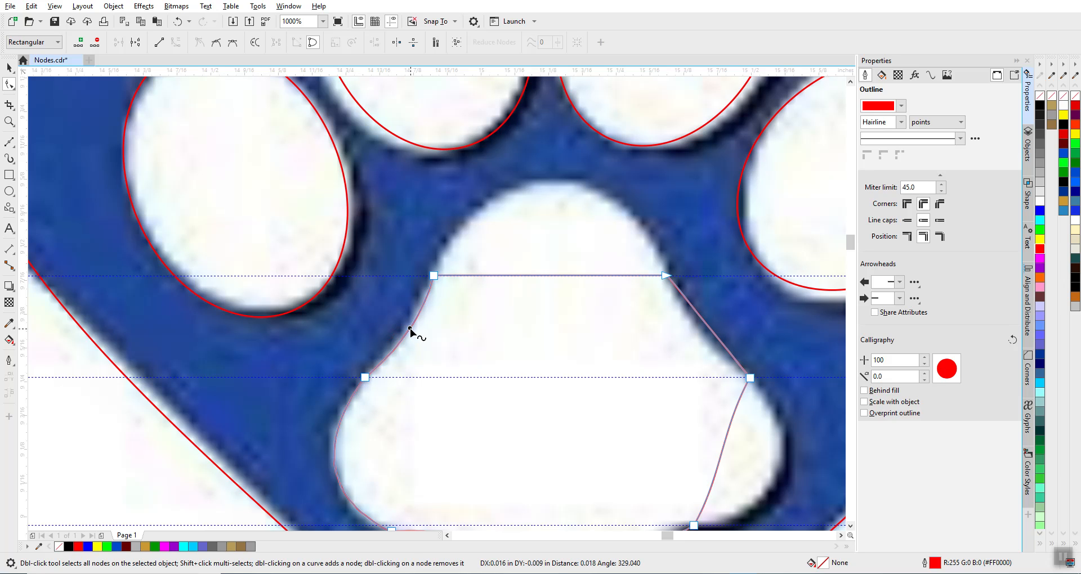
# - Arch the pad outline's straight top segment over the pad's rounded tip, and adjust and smooth its upper left node
pyautogui.click(669, 276)
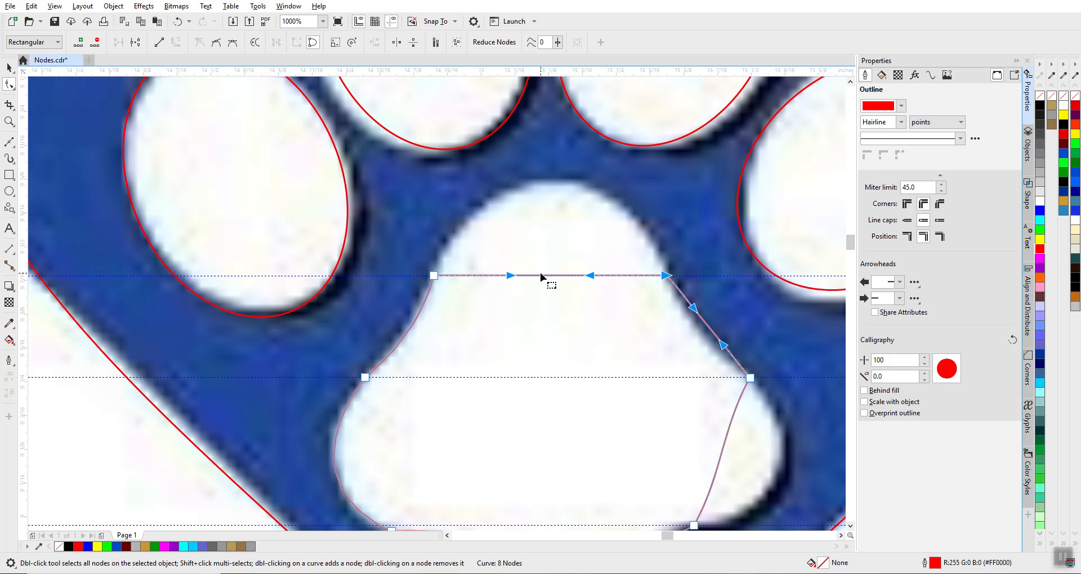
pyautogui.moveTo(549, 274); pyautogui.dragTo(554, 179)
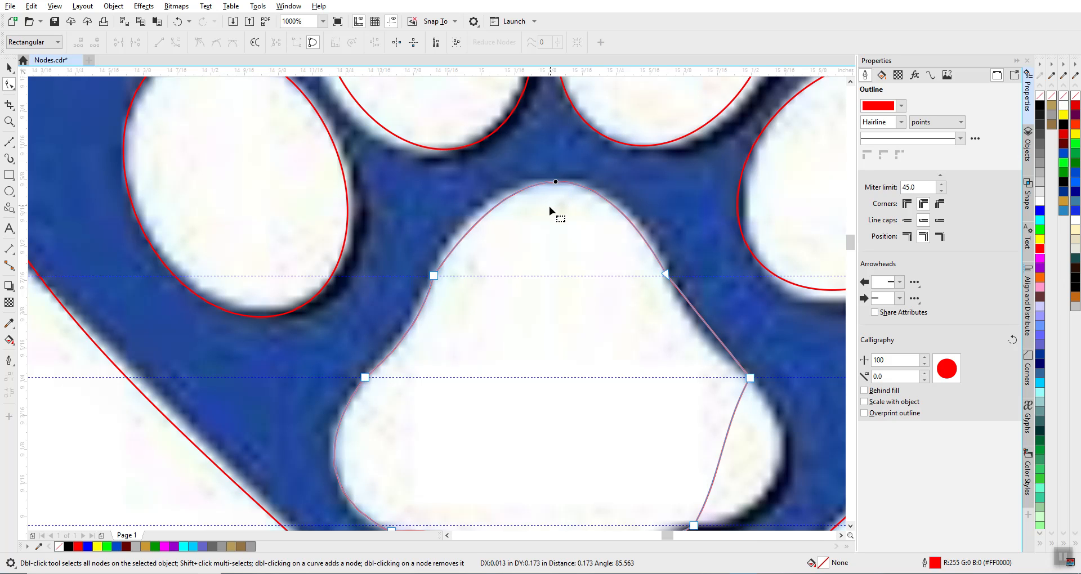
pyautogui.click(434, 276)
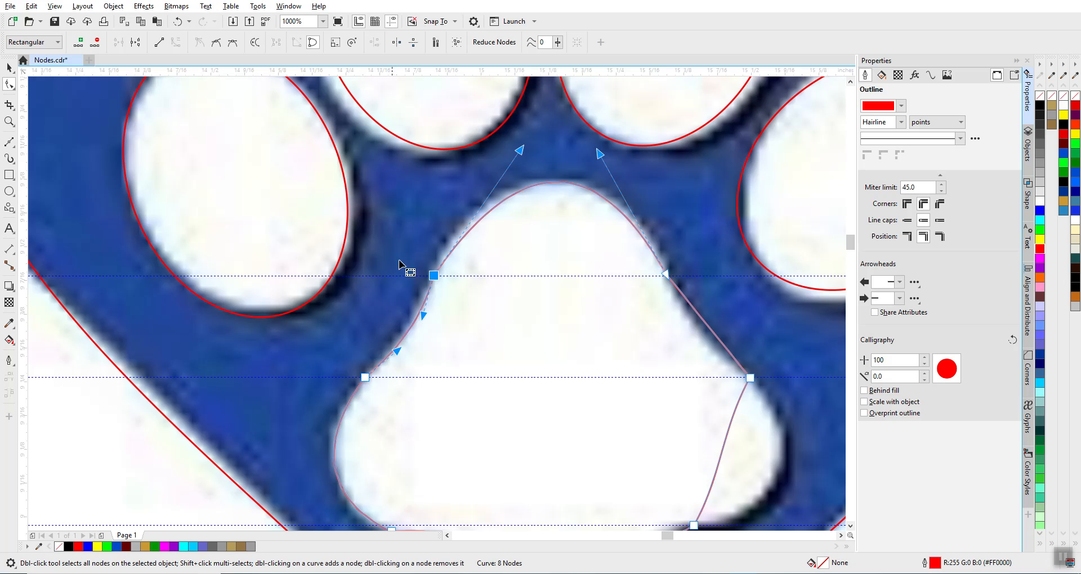
pyautogui.scroll(2, 437, 289)
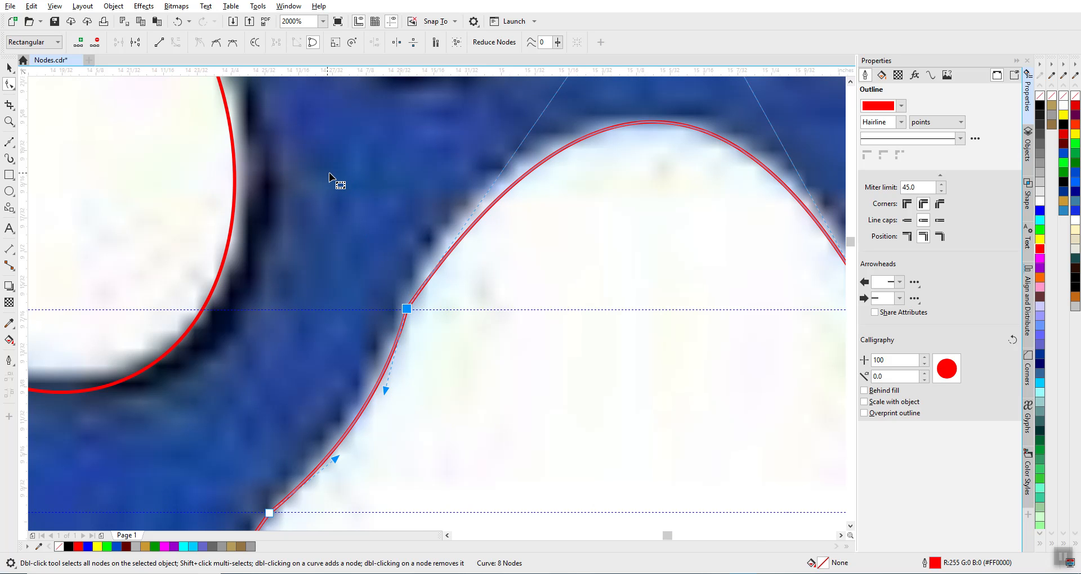
pyautogui.scroll(-2, 437, 303)
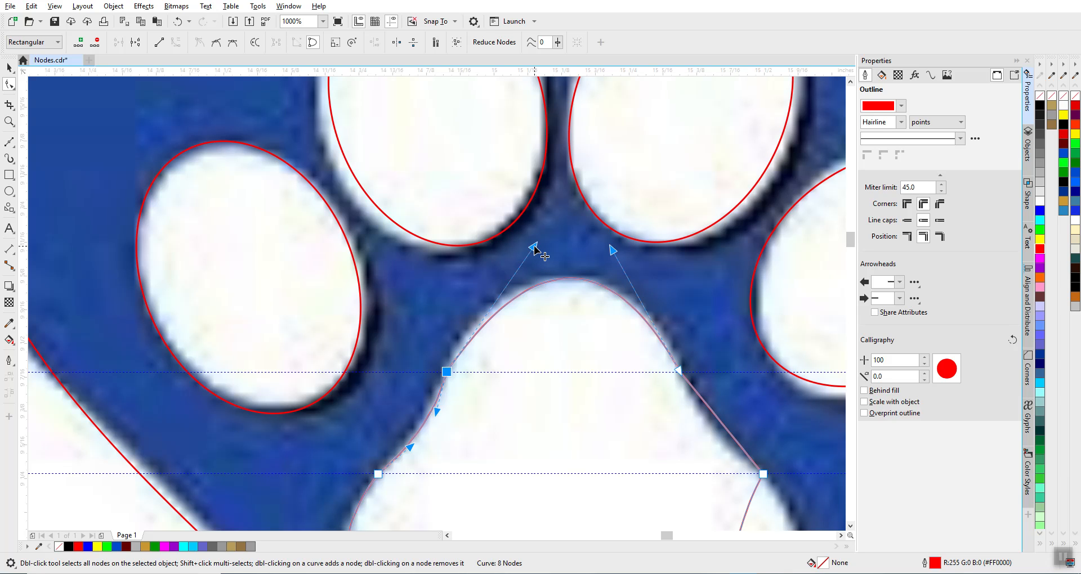
pyautogui.moveTo(534, 249); pyautogui.dragTo(485, 271)
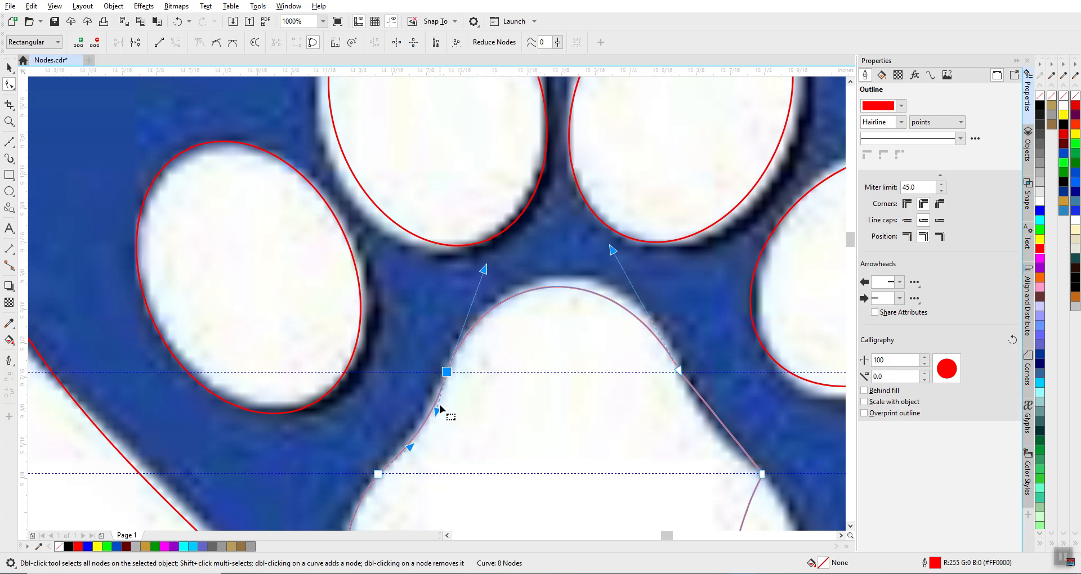
pyautogui.moveTo(437, 411); pyautogui.dragTo(427, 416)
pyautogui.click(218, 44)
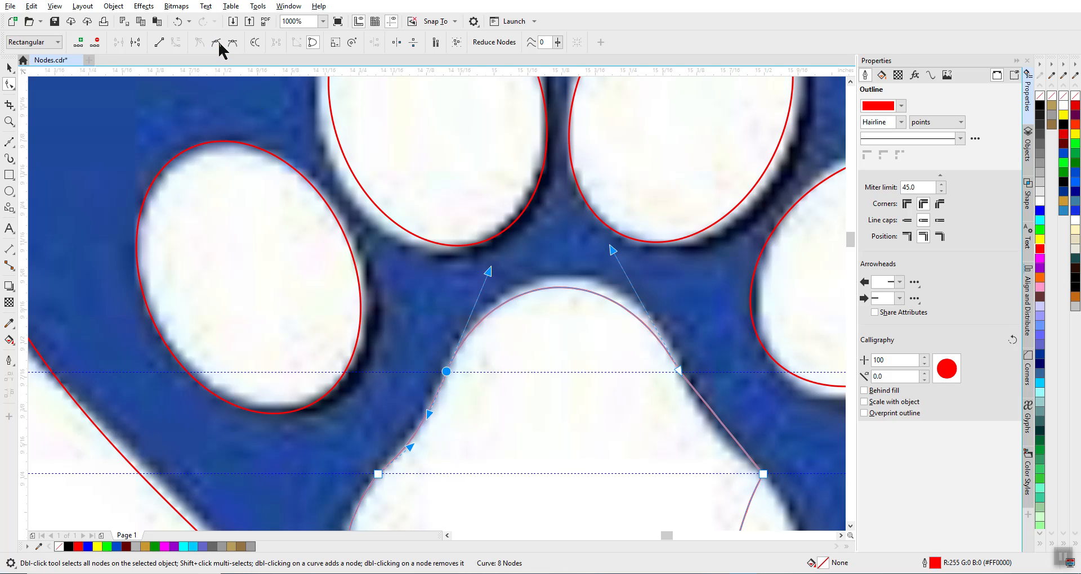
# - Make the pad outline's upper right node smooth and adjust both curve handles of the top arc to follow the bitmap
pyautogui.click(678, 370)
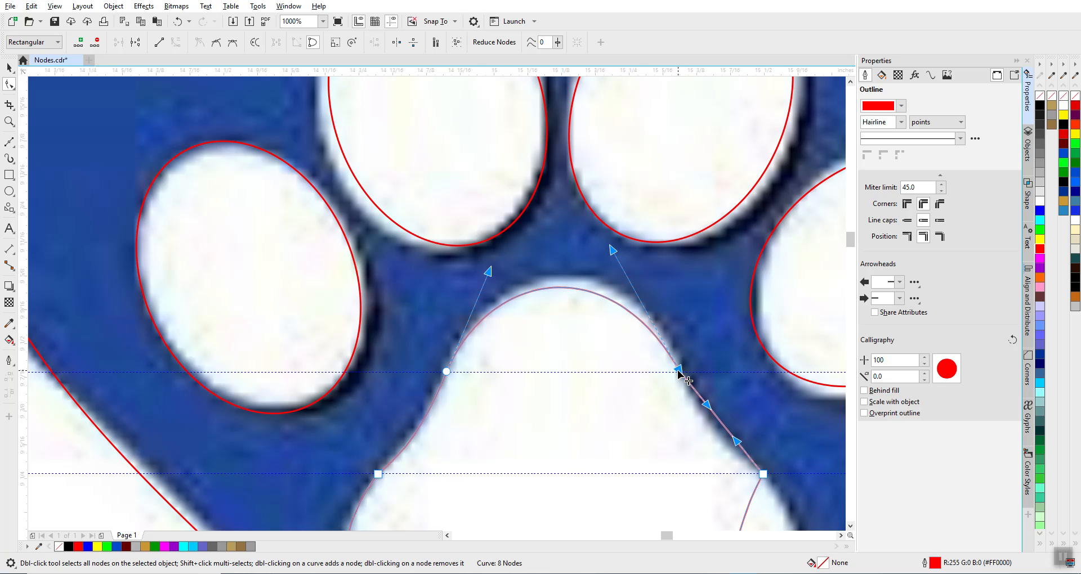
pyautogui.click(217, 43)
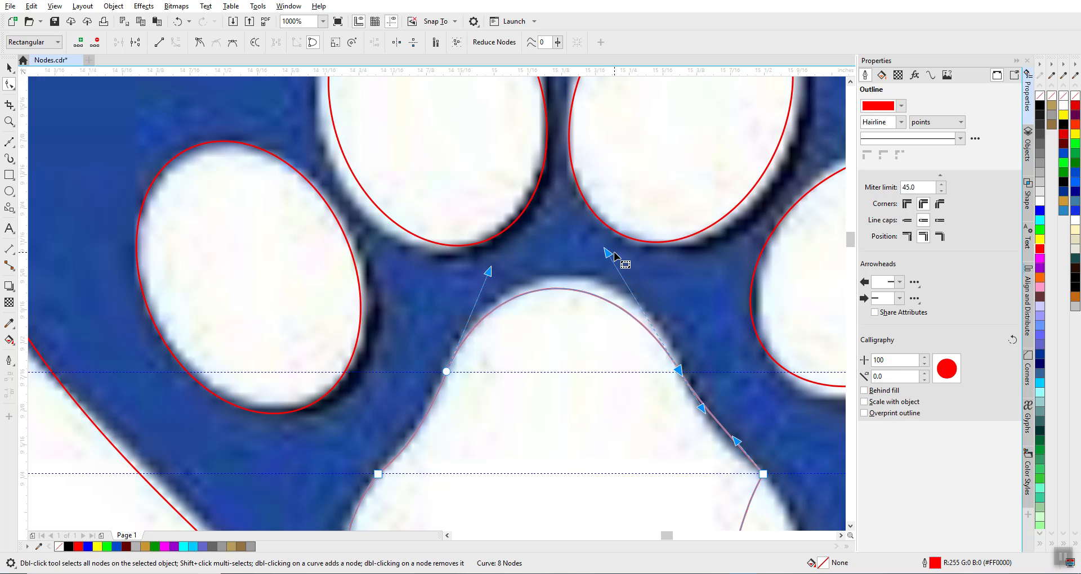
pyautogui.moveTo(610, 253); pyautogui.dragTo(624, 241)
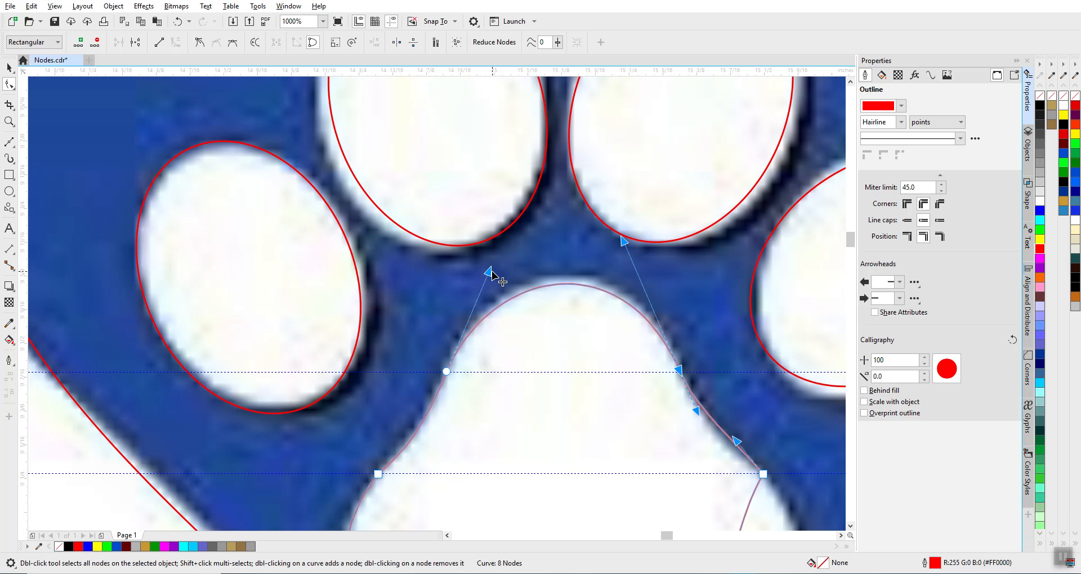
pyautogui.moveTo(492, 273); pyautogui.dragTo(492, 259)
pyautogui.scroll(-2, 515, 282)
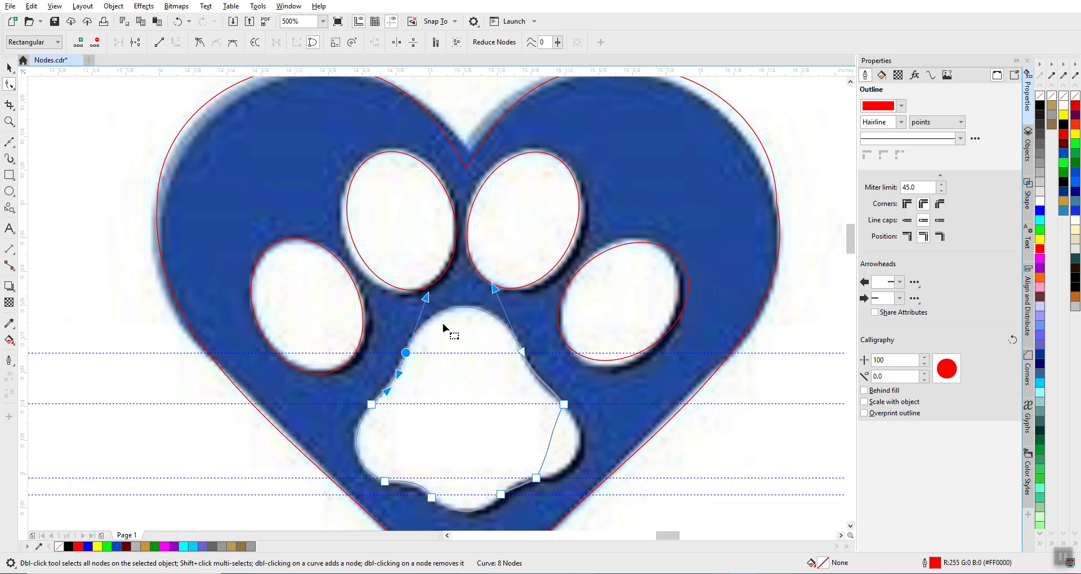
pyautogui.scroll(2, 458, 345)
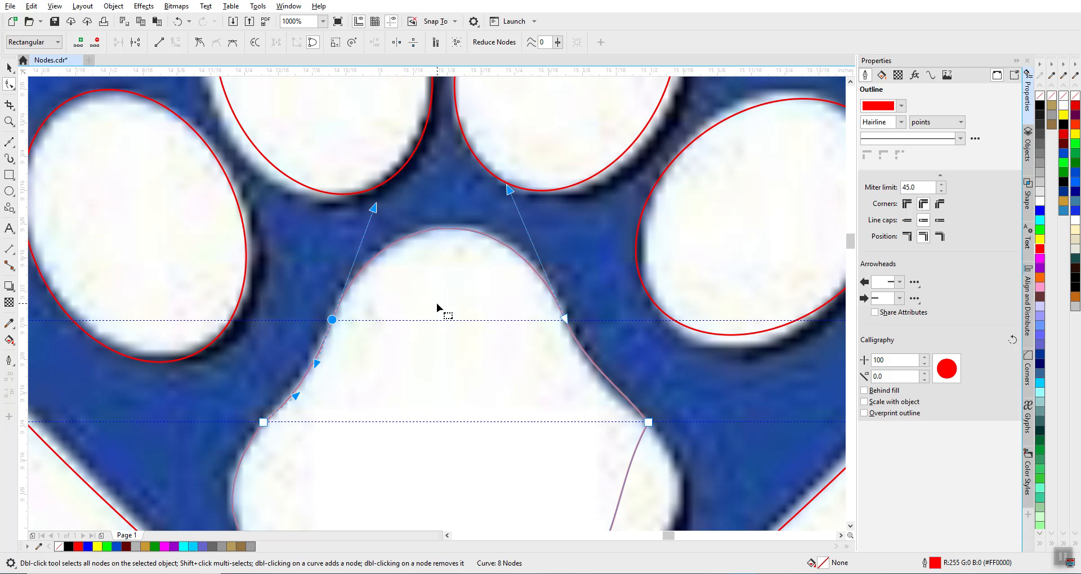
# - Bend the pad outline's upper right segment slightly inward and its right side segment outward around the lobe
pyautogui.click(649, 422)
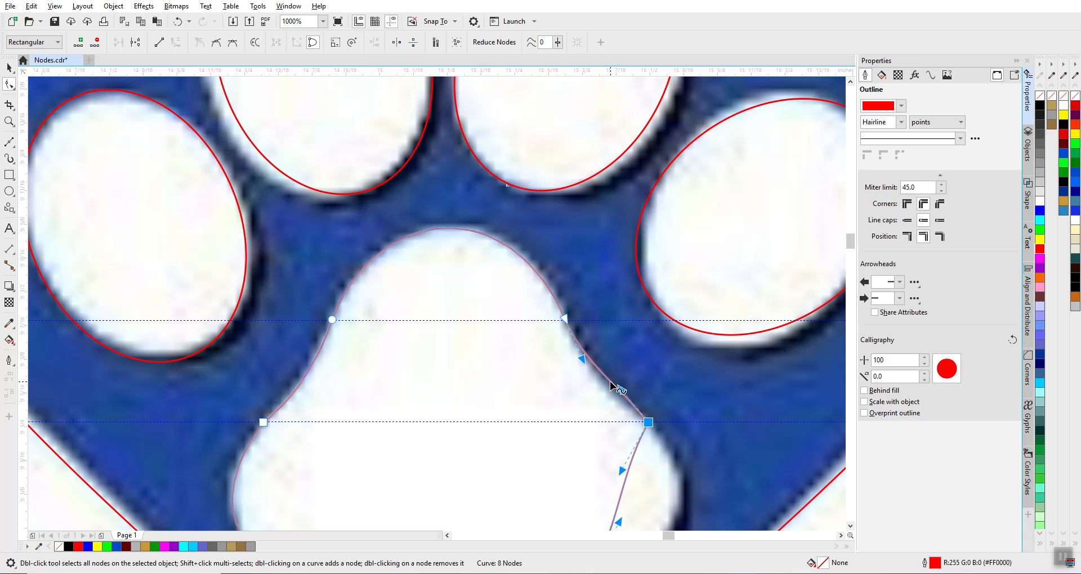
pyautogui.moveTo(610, 381); pyautogui.dragTo(608, 389)
pyautogui.scroll(-1, 625, 413)
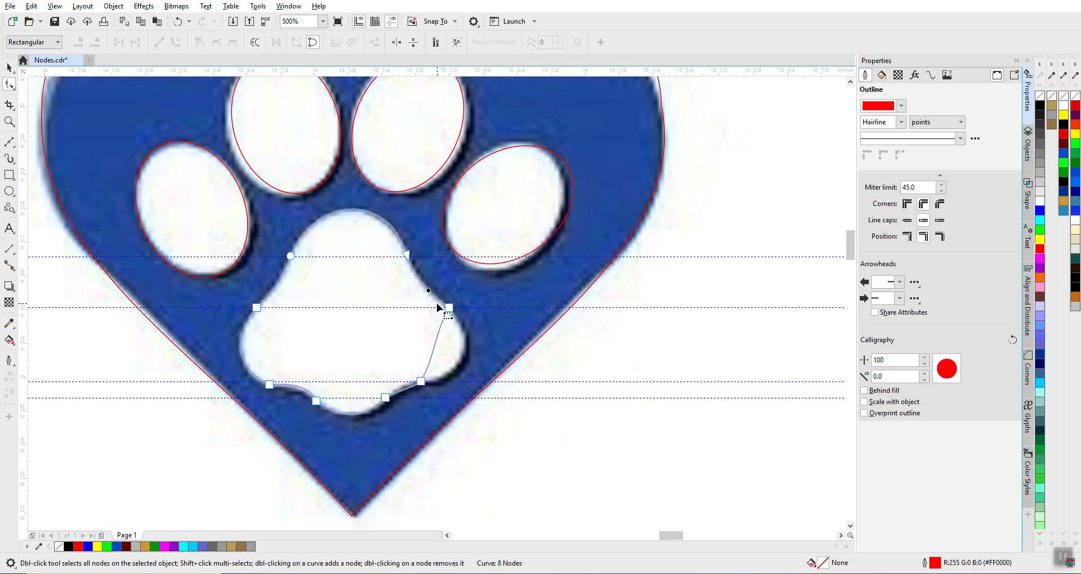
pyautogui.scroll(1, 438, 304)
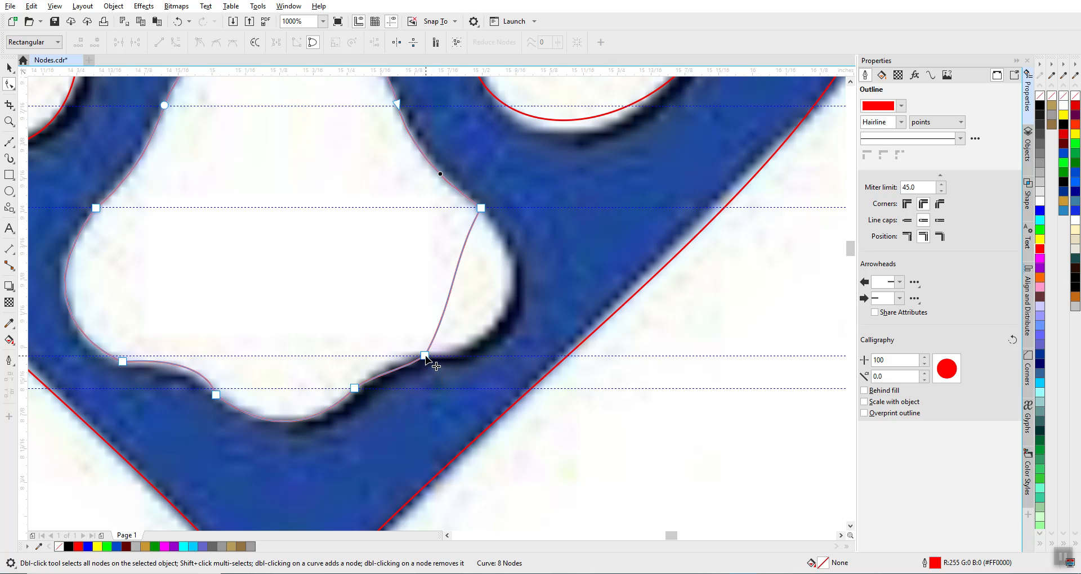
pyautogui.click(425, 357)
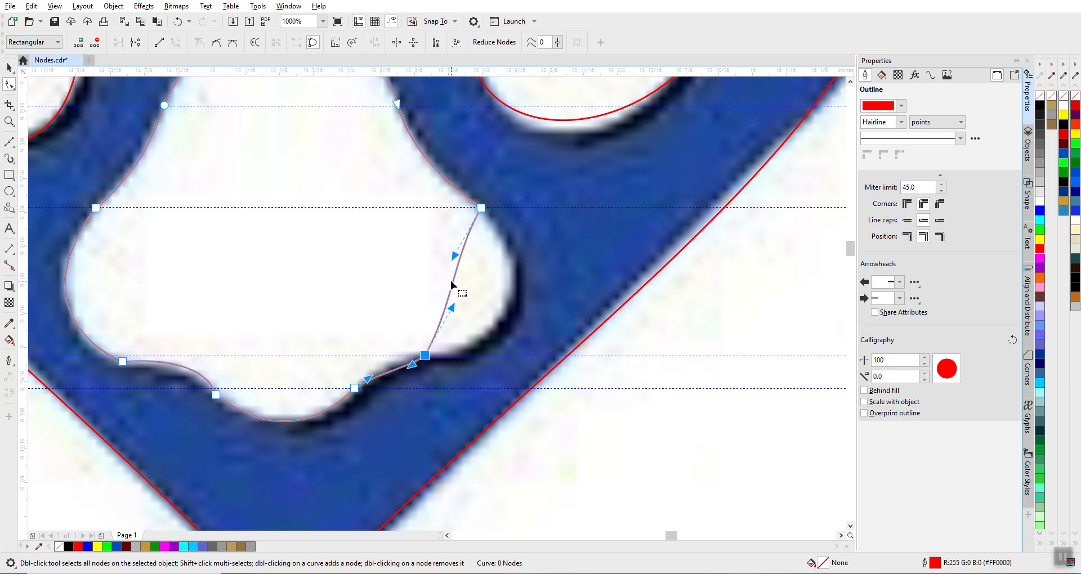
pyautogui.moveTo(450, 284); pyautogui.dragTo(507, 304)
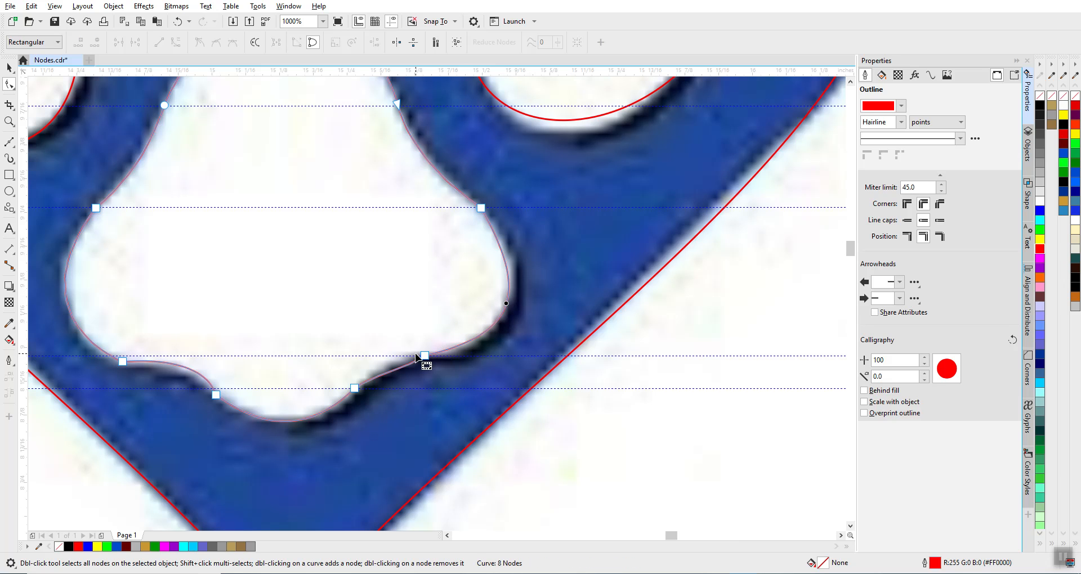
# - Bend the short lower right segment of the pad outline upward to follow the concave edge of the pad
pyautogui.click(355, 388)
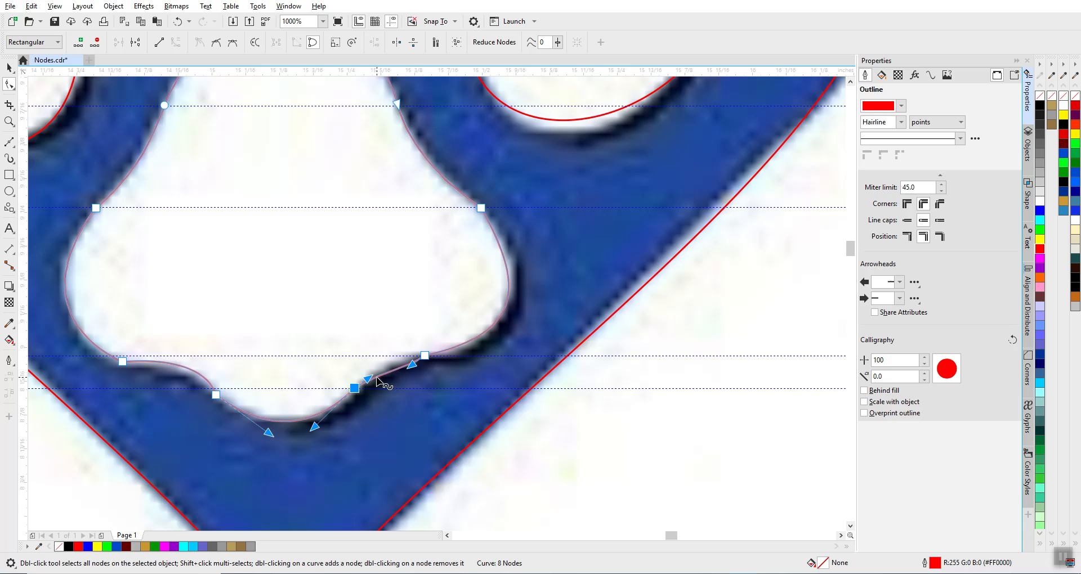
pyautogui.scroll(2, 437, 304)
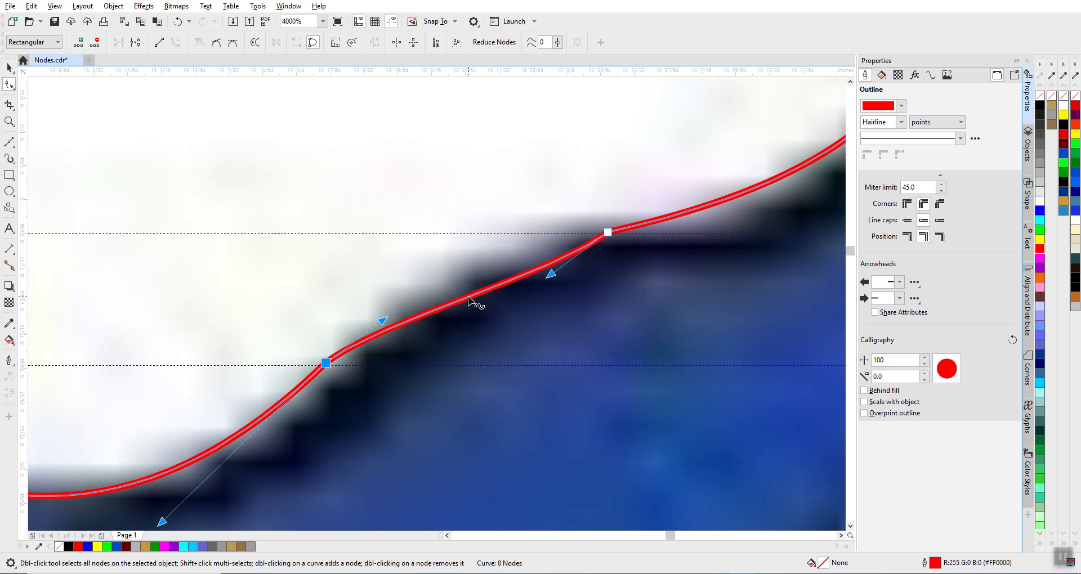
pyautogui.moveTo(468, 299); pyautogui.dragTo(465, 254)
pyautogui.scroll(-1, 465, 252)
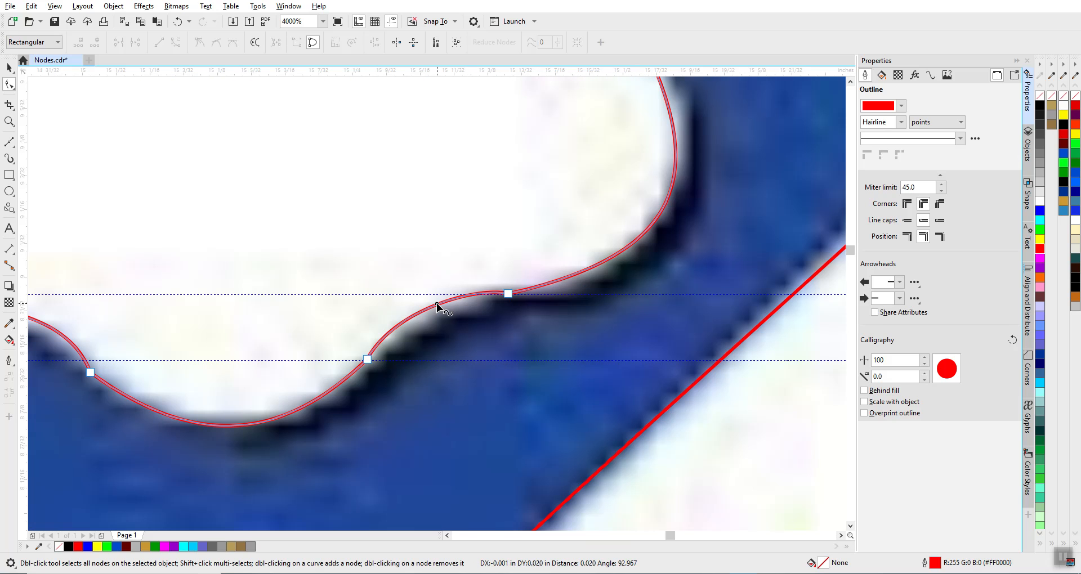
pyautogui.click(437, 304)
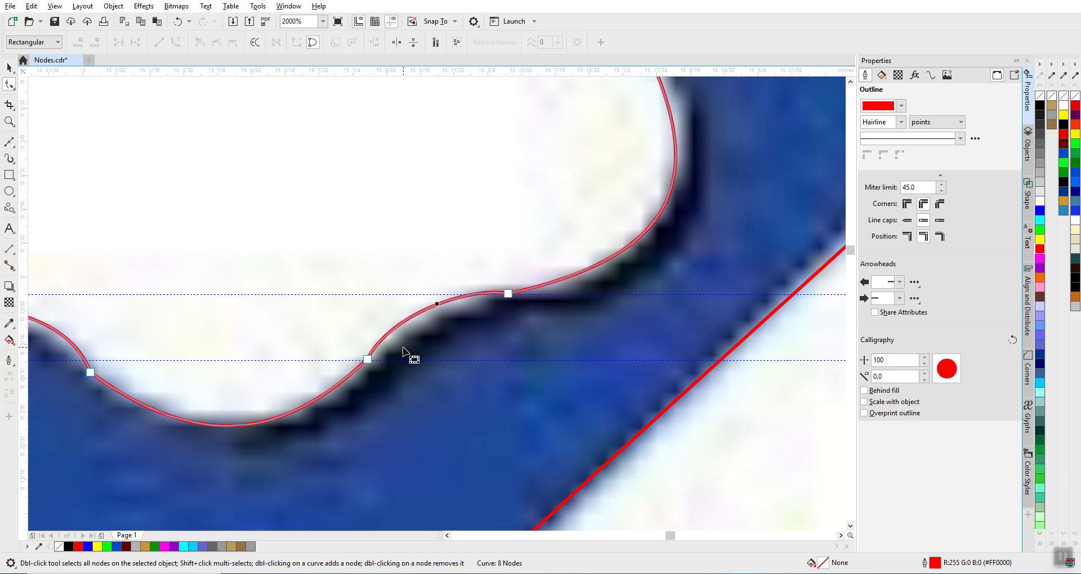
# - Convert the two lower right nodes of the pad outline to smooth nodes
pyautogui.click(509, 293)
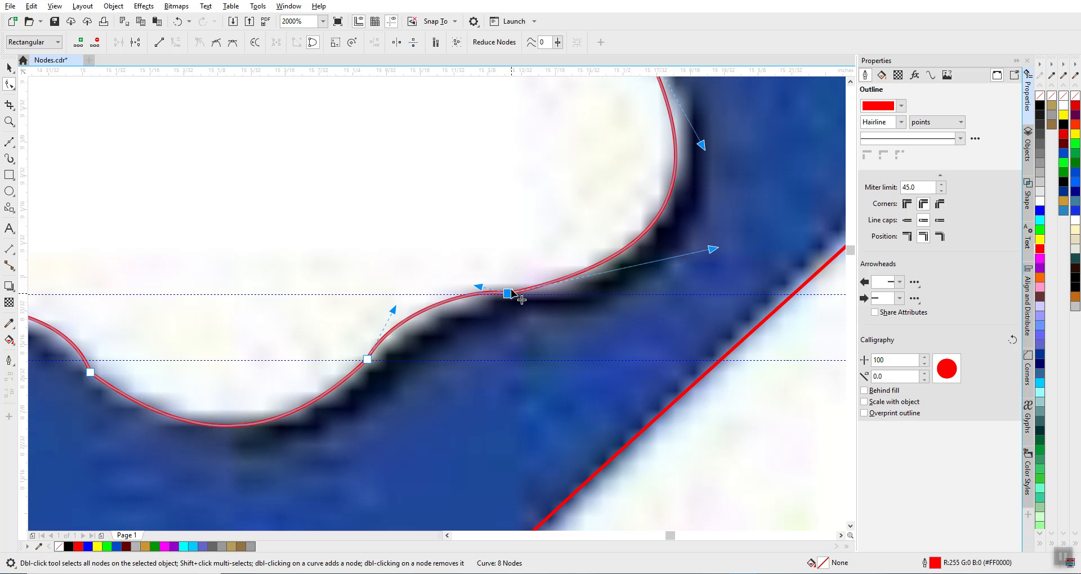
pyautogui.click(216, 42)
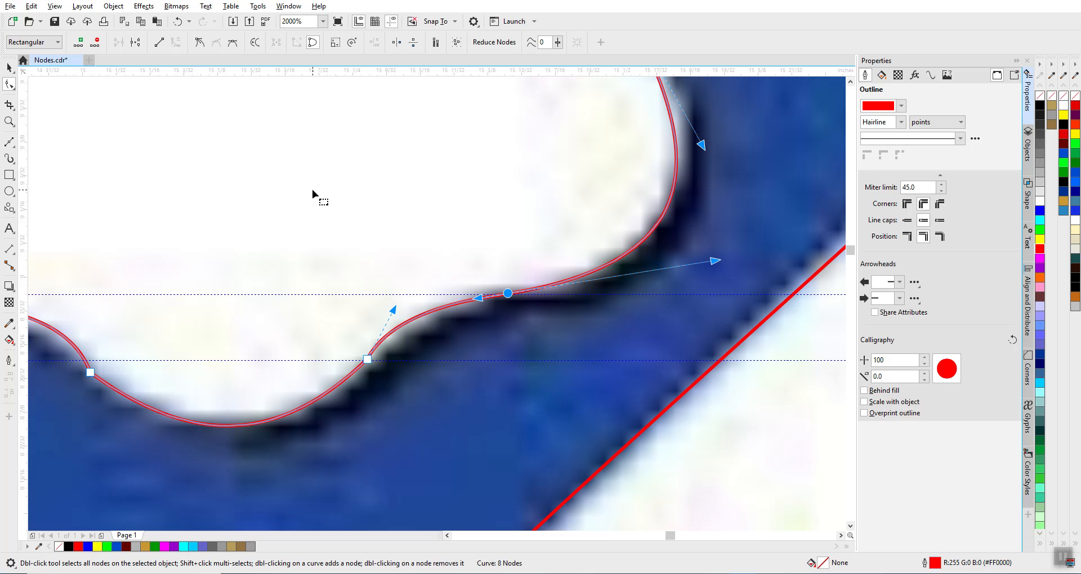
pyautogui.click(367, 359)
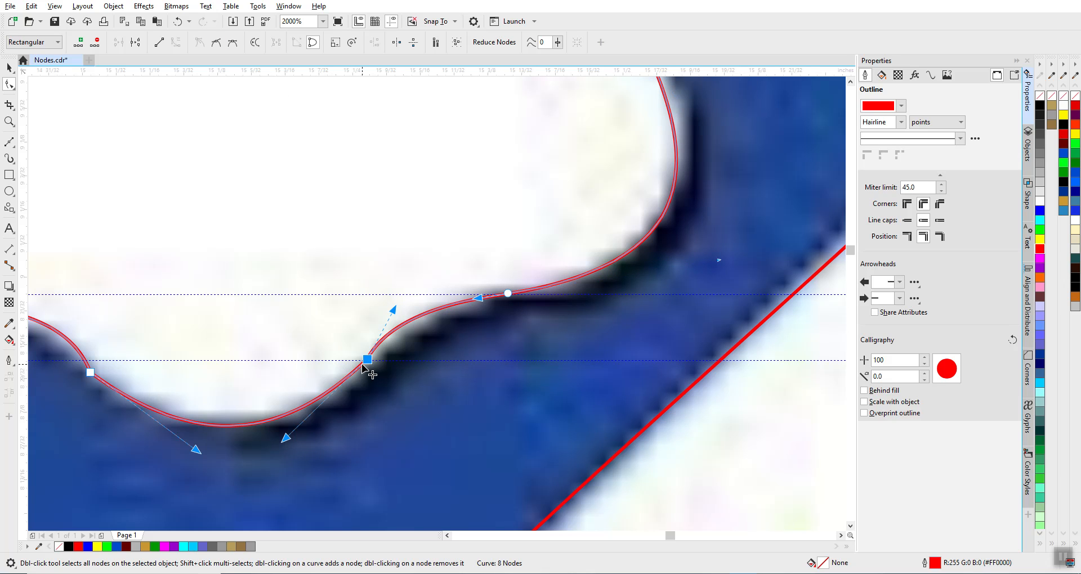
pyautogui.click(217, 43)
# - Convert the two lower left nodes of the pad outline to smooth nodes
pyautogui.scroll(-2, 423, 323)
pyautogui.scroll(2, 410, 380)
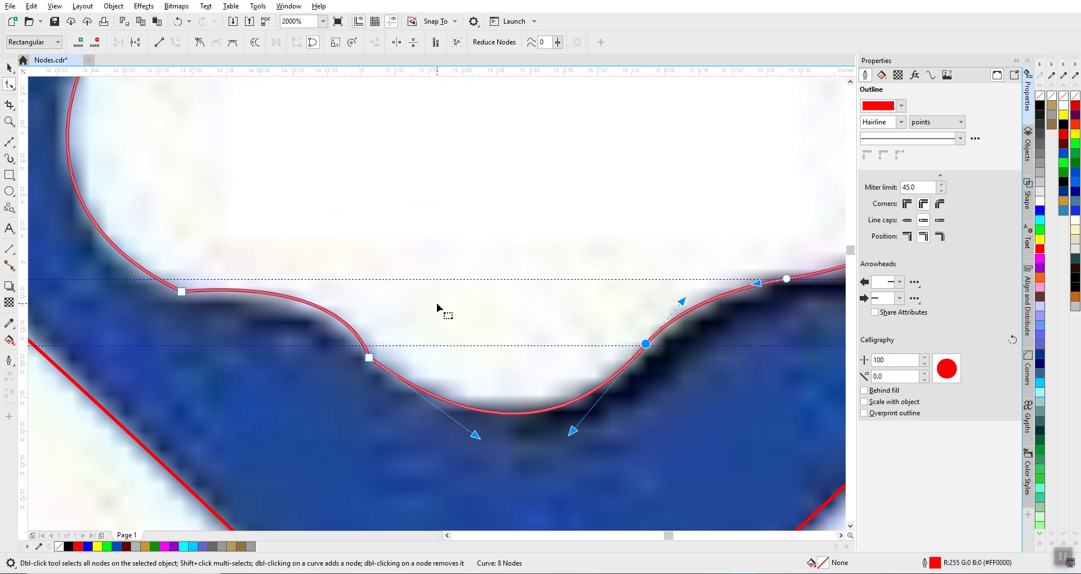
pyautogui.click(369, 358)
pyautogui.click(216, 42)
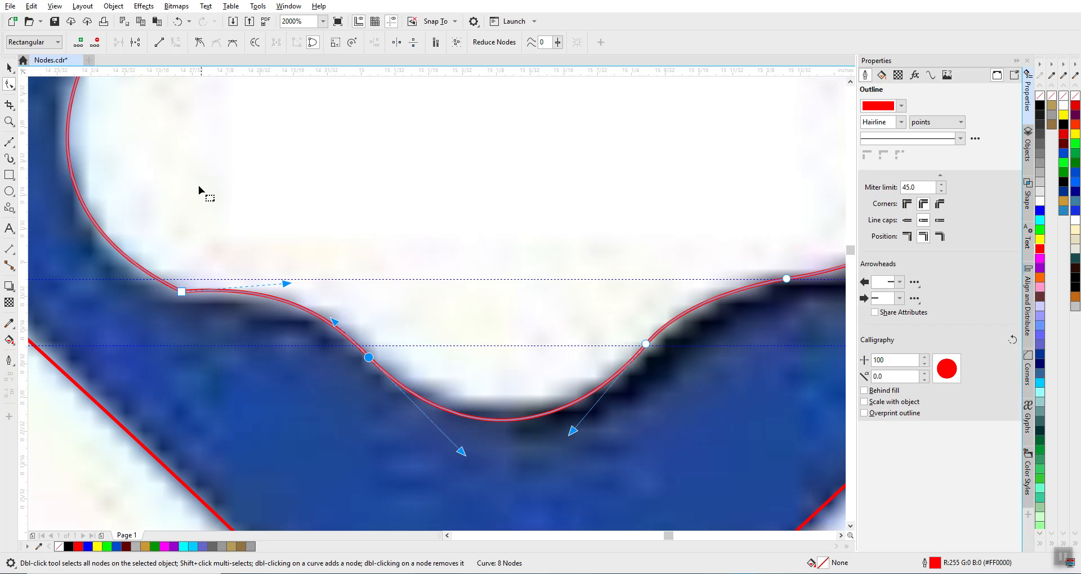
pyautogui.click(182, 292)
pyautogui.click(218, 42)
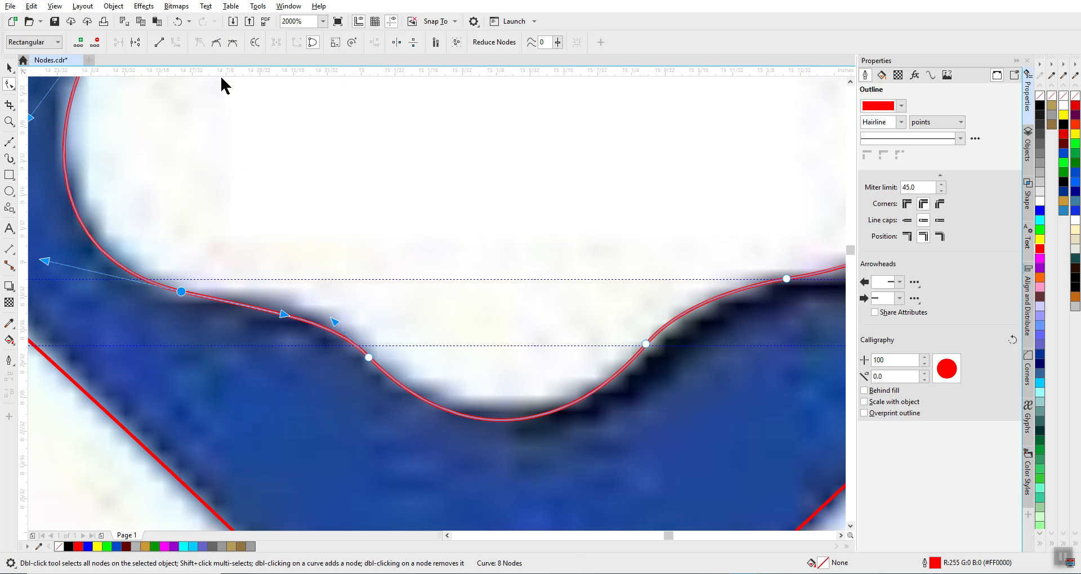
# - Convert the node at the top of the pad outline's right lobe to a smooth node
pyautogui.scroll(-1, 225, 91)
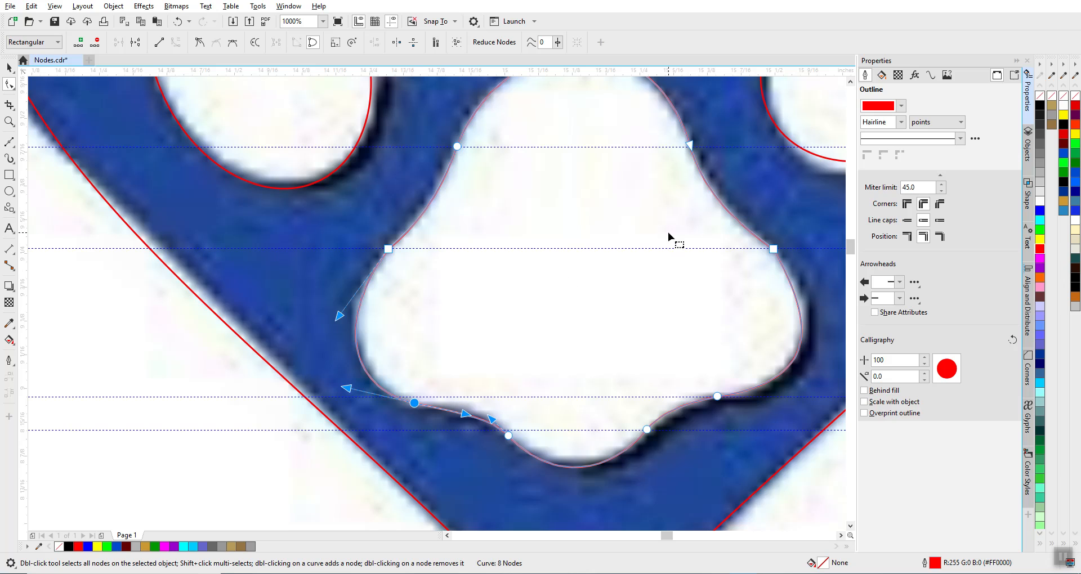
pyautogui.scroll(1, 669, 233)
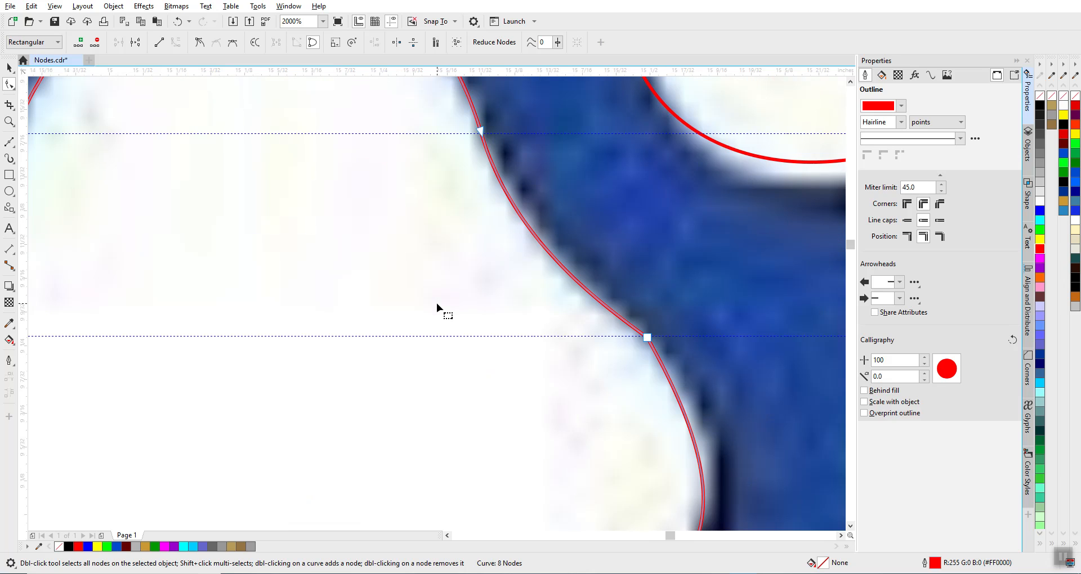
pyautogui.click(646, 338)
pyautogui.click(216, 44)
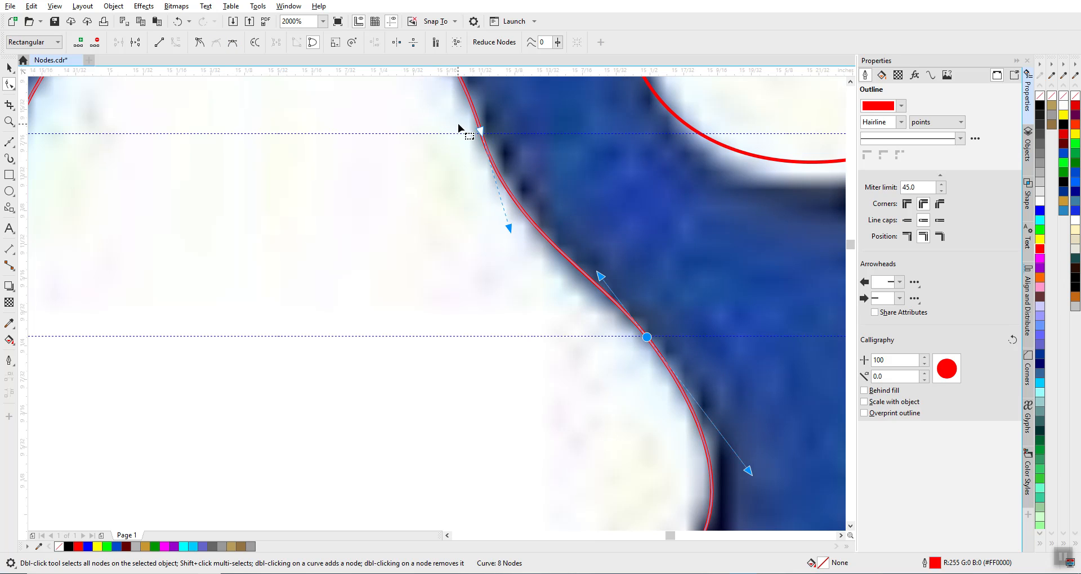
pyautogui.scroll(-1, 514, 227)
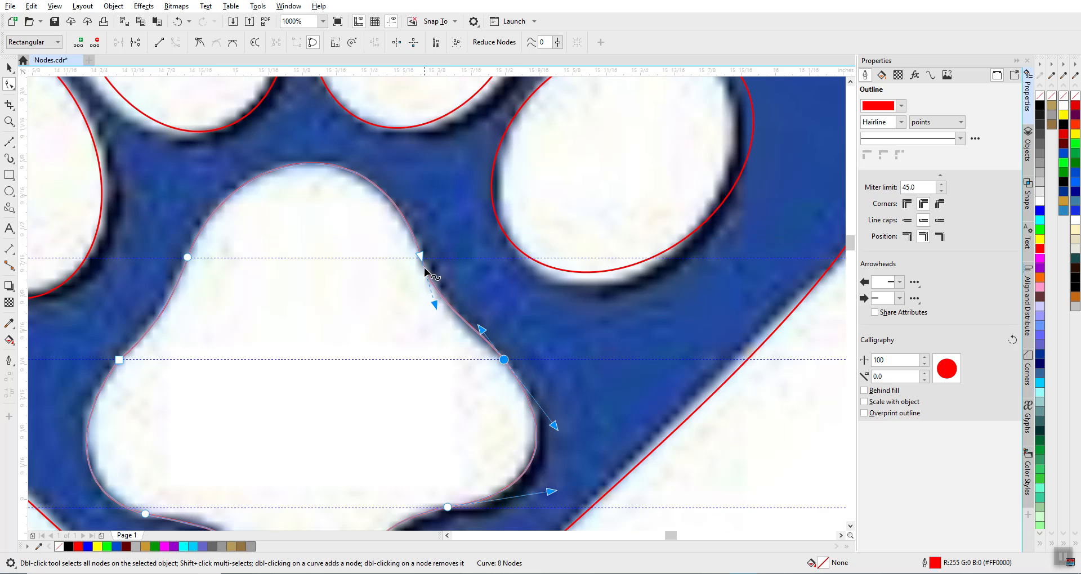
pyautogui.scroll(2, 423, 267)
pyautogui.scroll(-2, 437, 303)
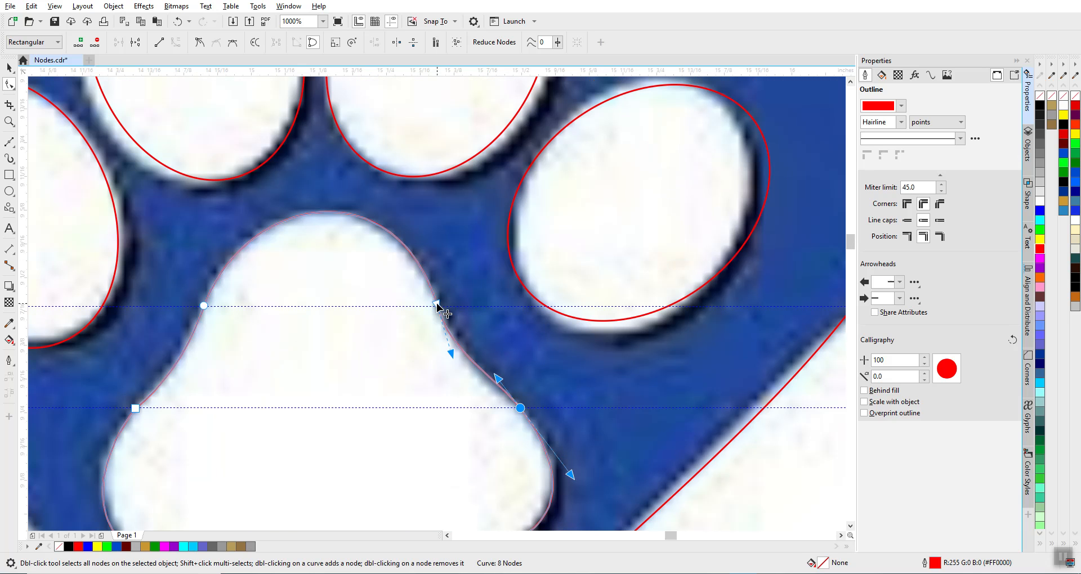
# - Fill the finished main paw pad shape with light gray (#E6E6E6)
pyautogui.click(9, 67)
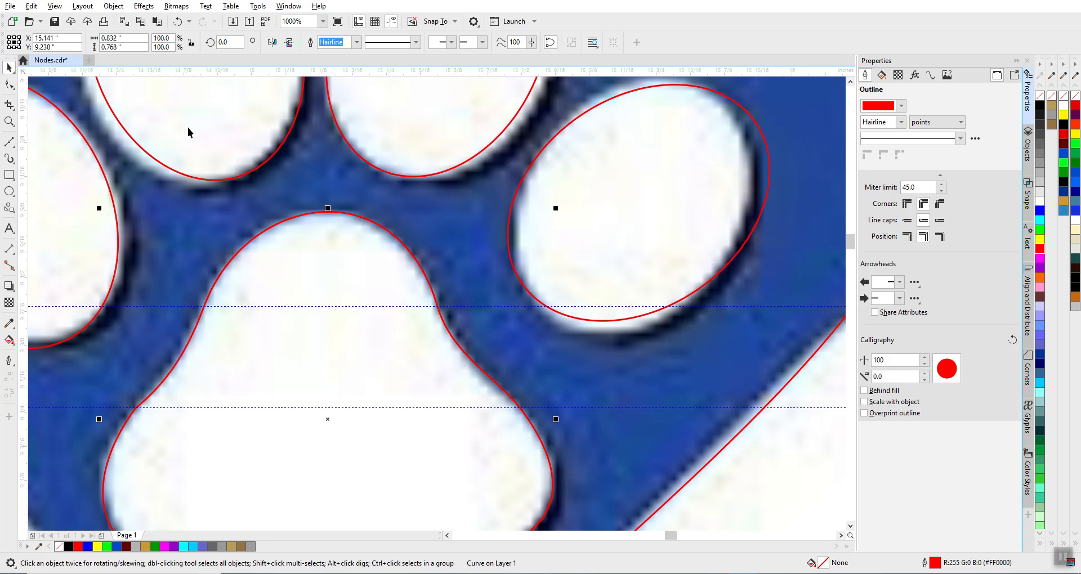
pyautogui.click(1041, 192)
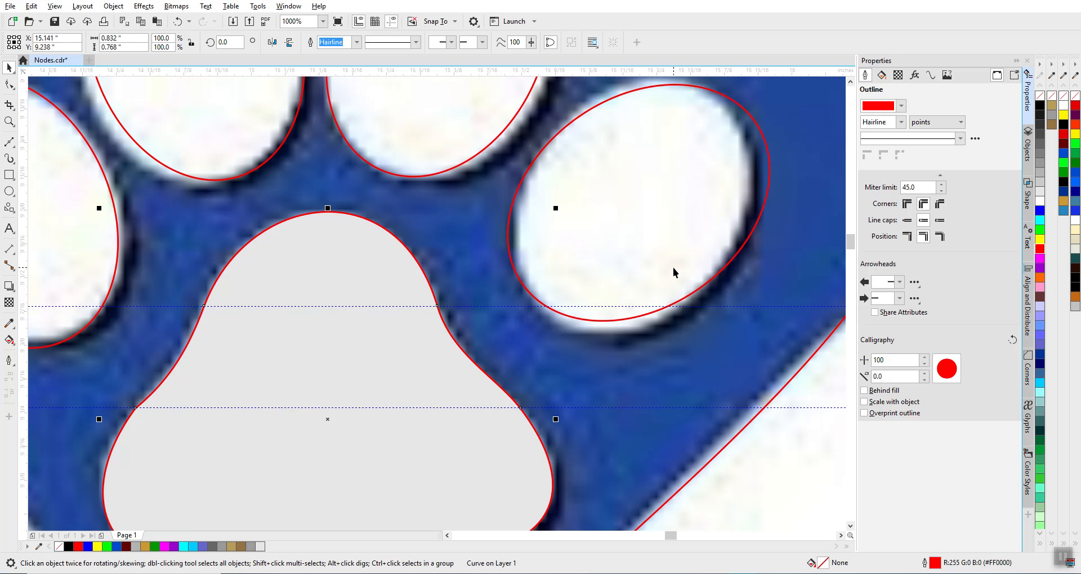
pyautogui.scroll(-2, 437, 297)
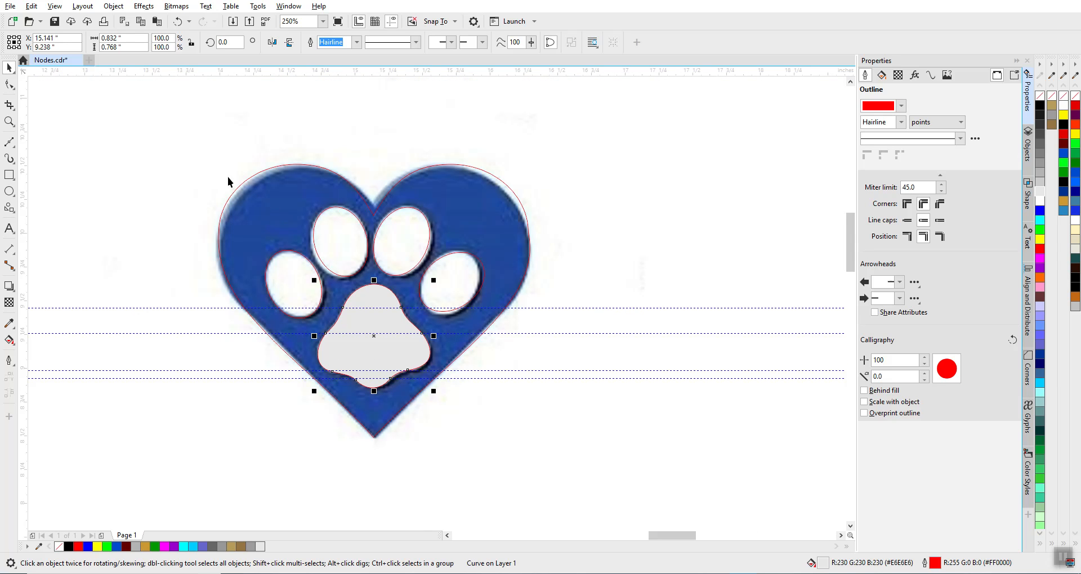
# - Try a gray fill (#B3B3B3) on the traced heart and remove the fill again
pyautogui.click(259, 199)
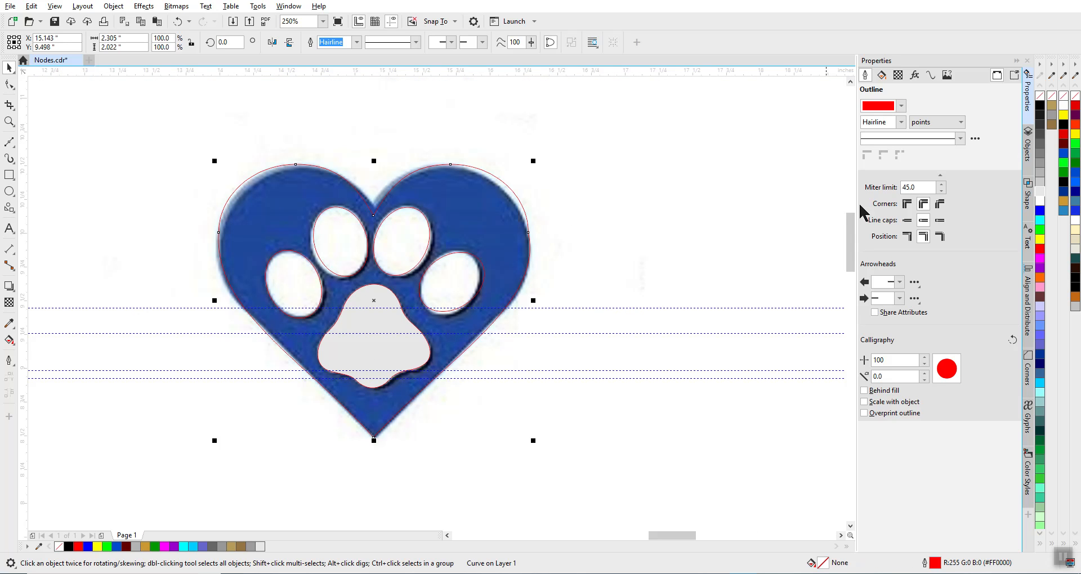
pyautogui.click(1040, 172)
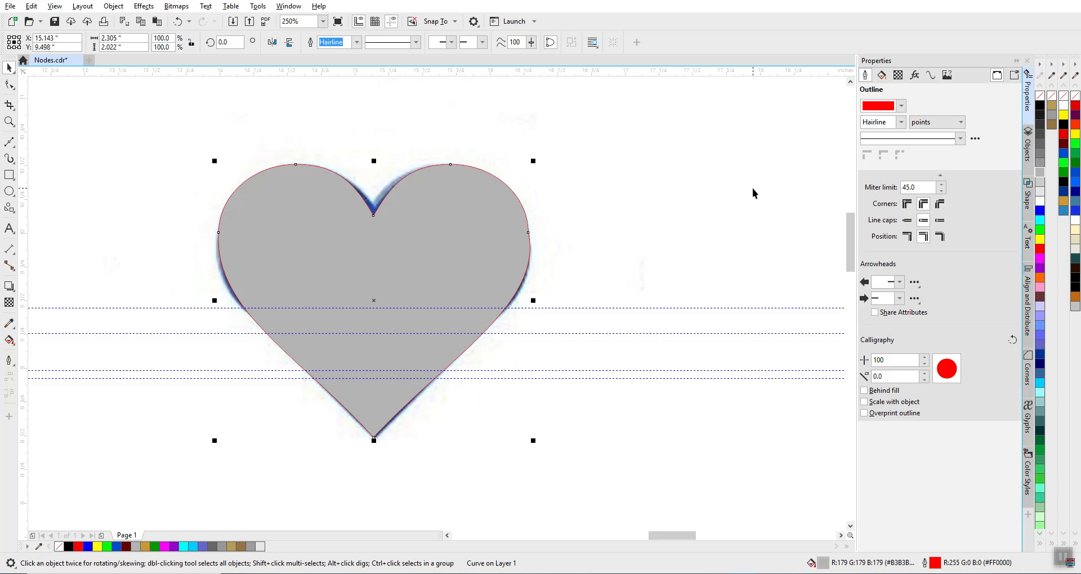
pyautogui.click(604, 241)
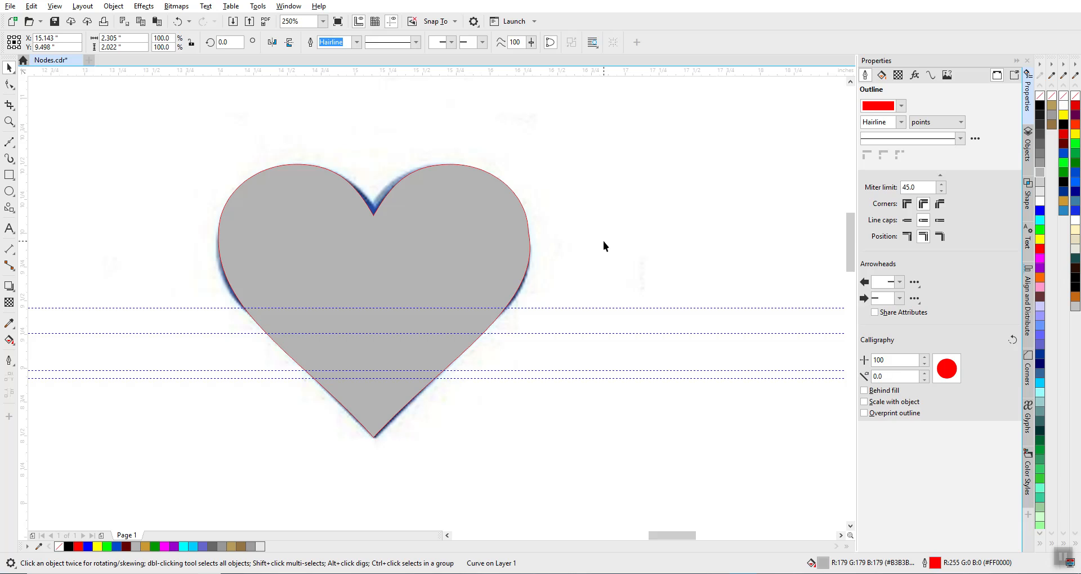
pyautogui.click(356, 347)
pyautogui.click(1041, 97)
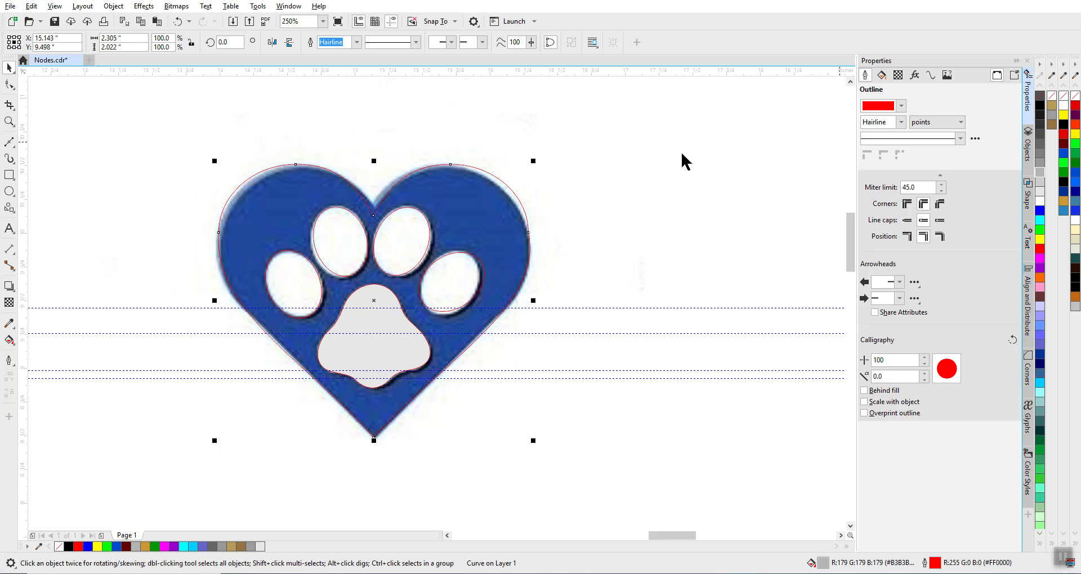
pyautogui.press('Escape')
pyautogui.moveTo(191, 164); pyautogui.dragTo(439, 351)
pyautogui.scroll(-4, 439, 350)
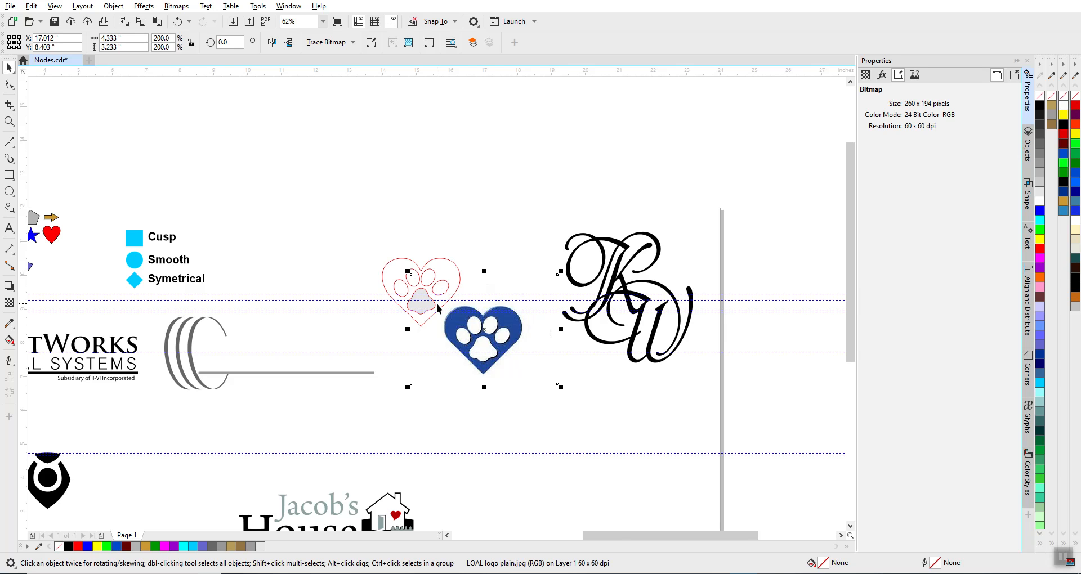
pyautogui.scroll(2, 437, 307)
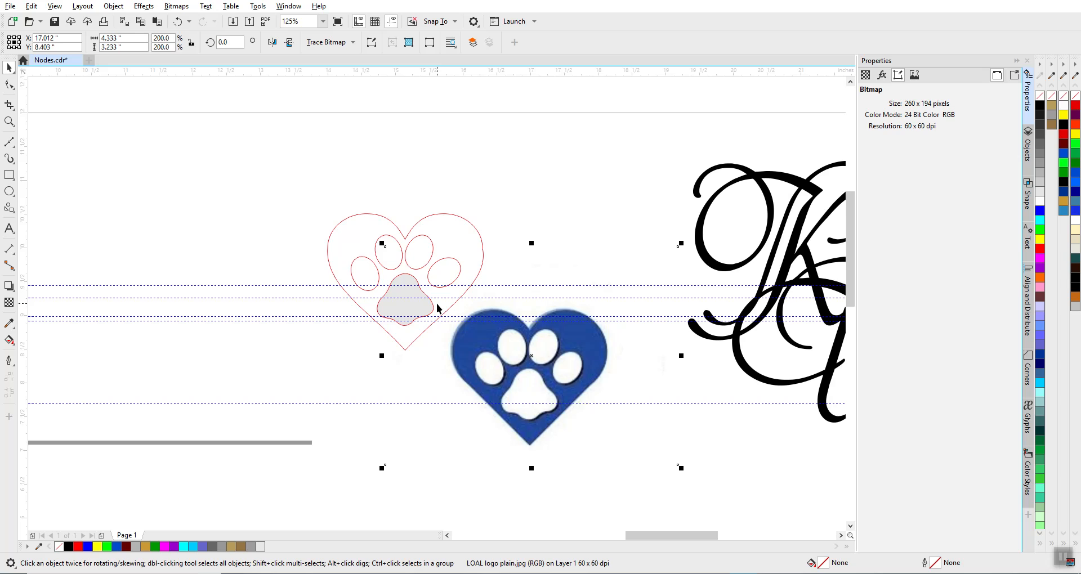
pyautogui.hotkey('ctrl', 'z')
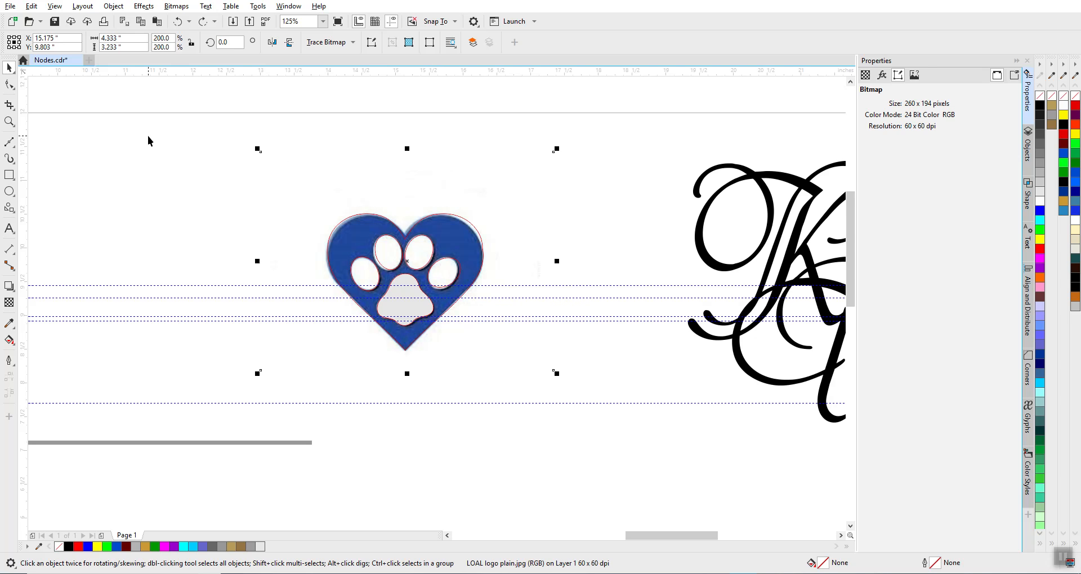
# - Lock the heart-and-paw logo bitmap in place behind the tracing
pyautogui.click(114, 7)
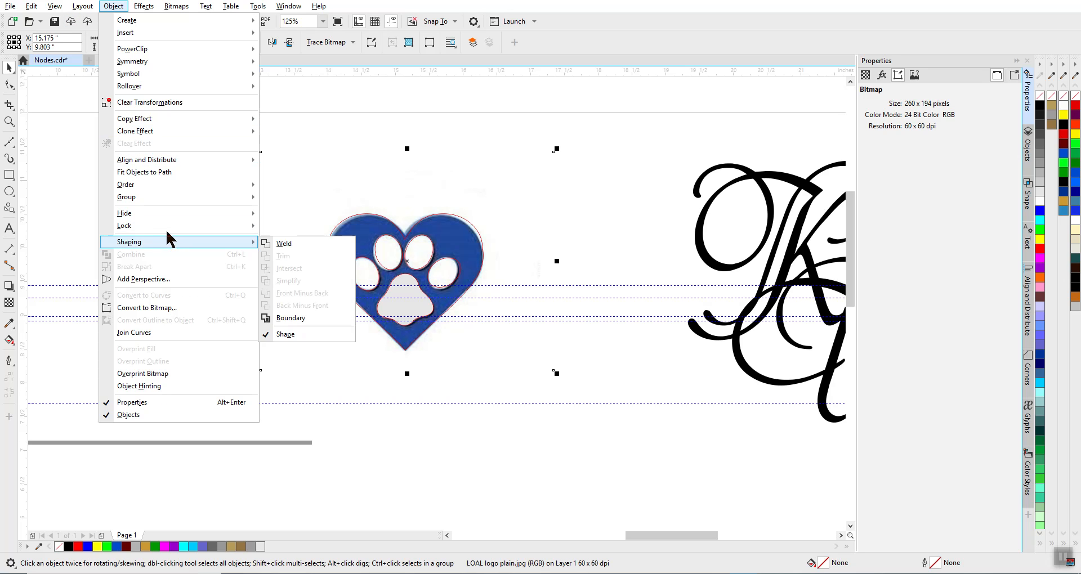
pyautogui.moveTo(168, 227)
pyautogui.click(281, 228)
pyautogui.click(246, 216)
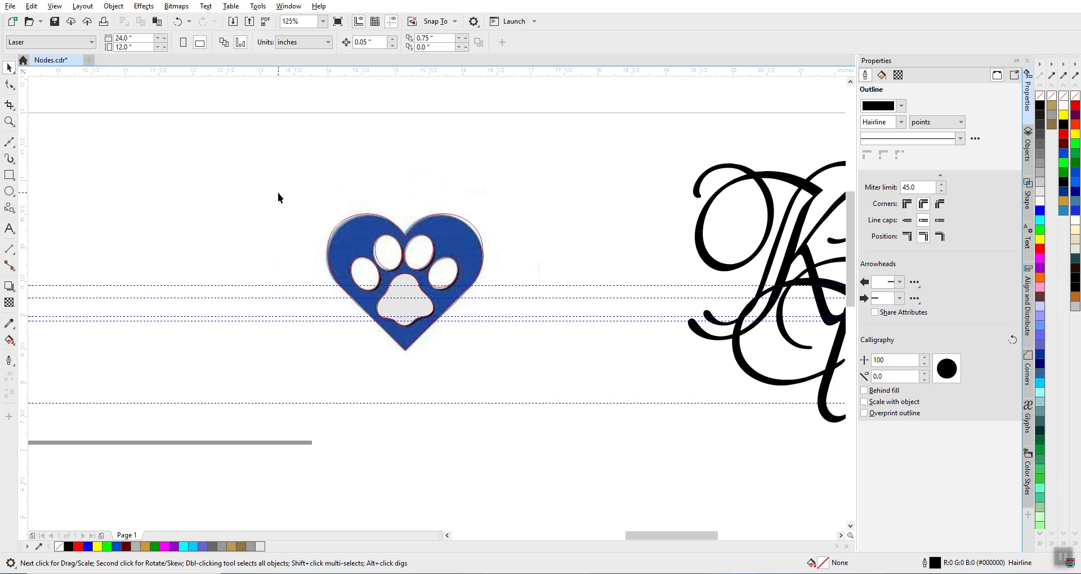
# - Fill the four toe ovals and the main paw pad with dark gray (#4D4D4D)
pyautogui.moveTo(278, 193); pyautogui.dragTo(474, 340)
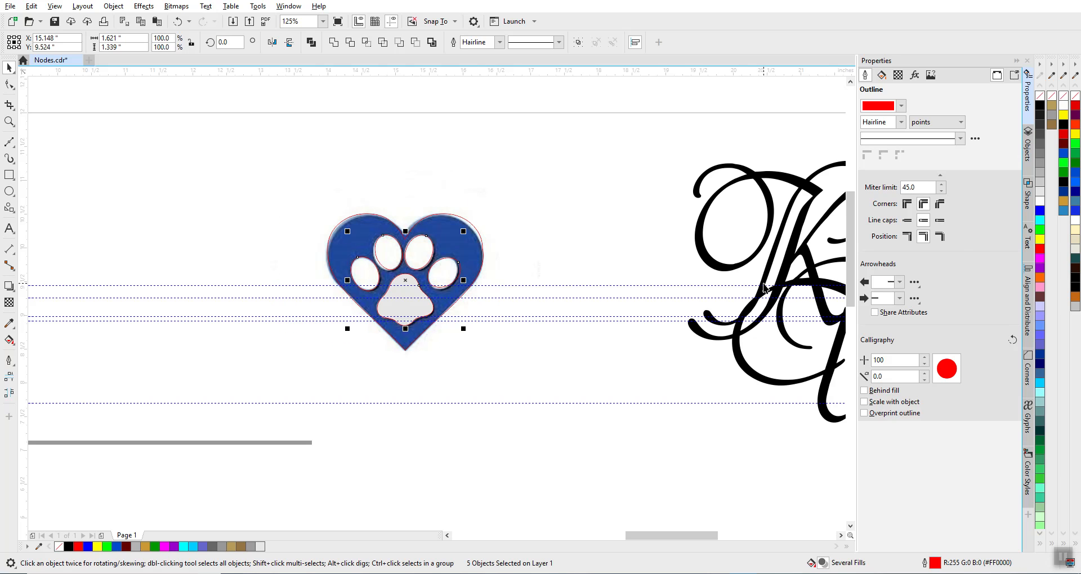
pyautogui.click(1043, 136)
pyautogui.click(664, 154)
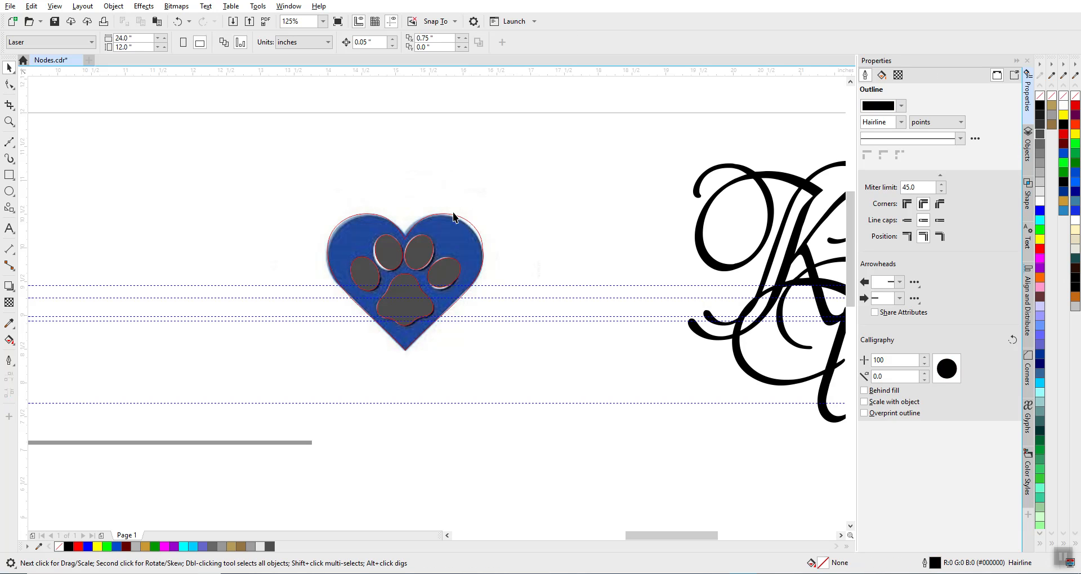
# - Fill the four toe ovals and the main paw pad with white (#FFFFFF)
pyautogui.scroll(3, 439, 308)
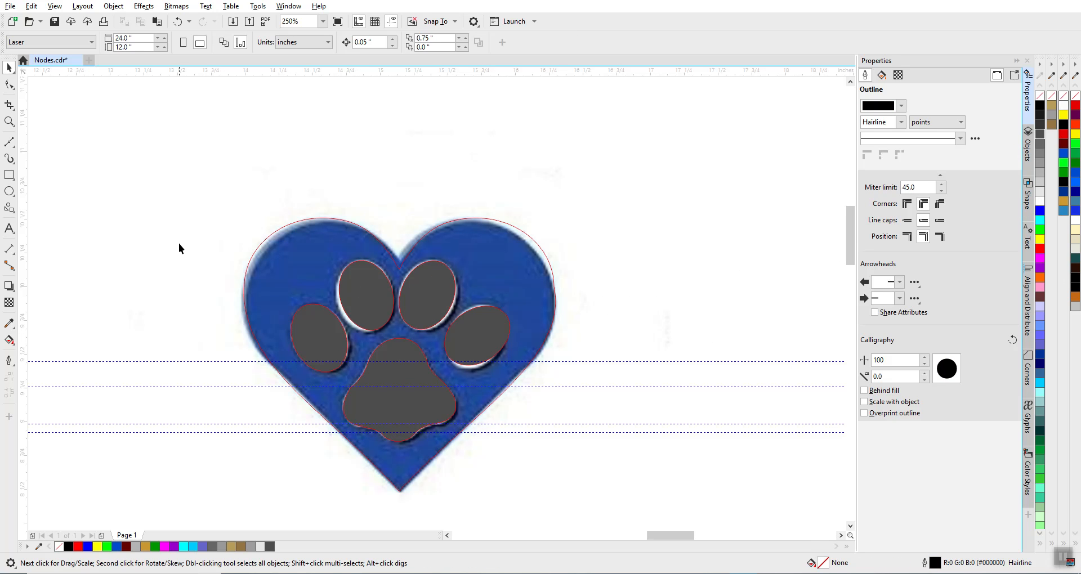
pyautogui.moveTo(170, 236); pyautogui.dragTo(554, 448)
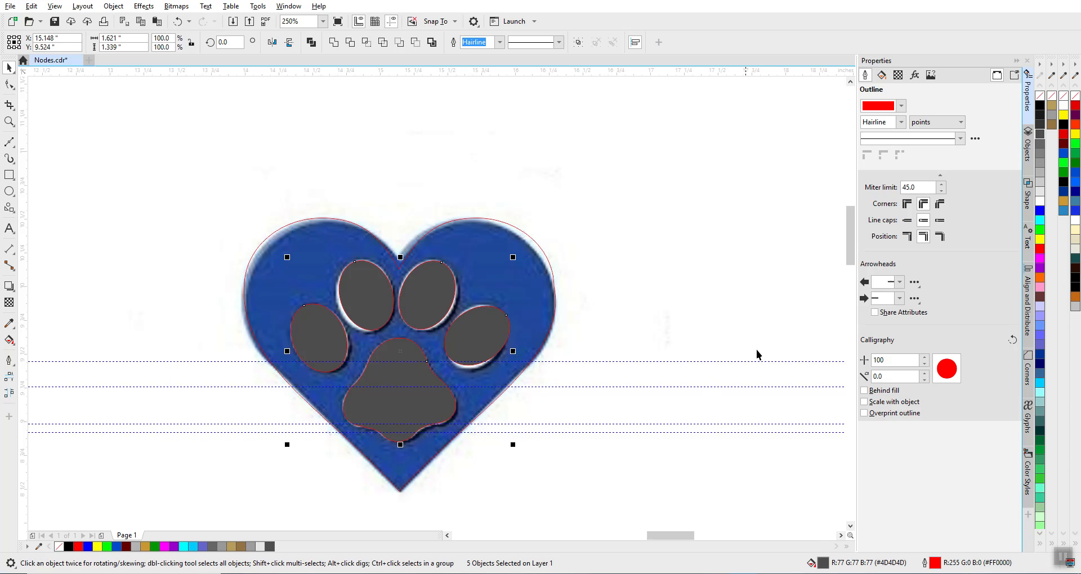
pyautogui.click(1041, 202)
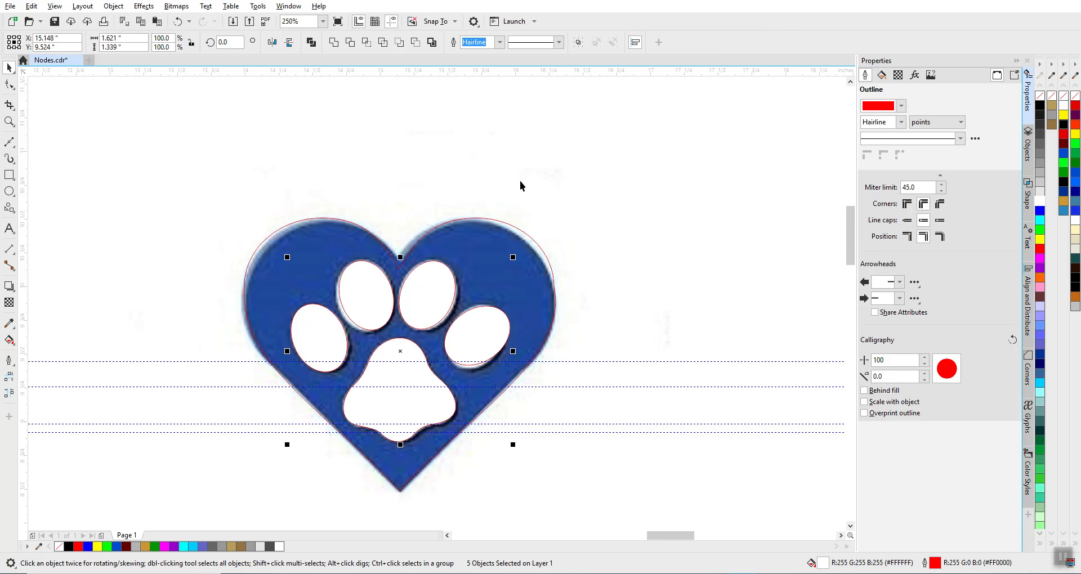
# - Fill the traced heart with gray (#999999) and remove the outlines from the heart and the five paw shapes
pyautogui.click(497, 227)
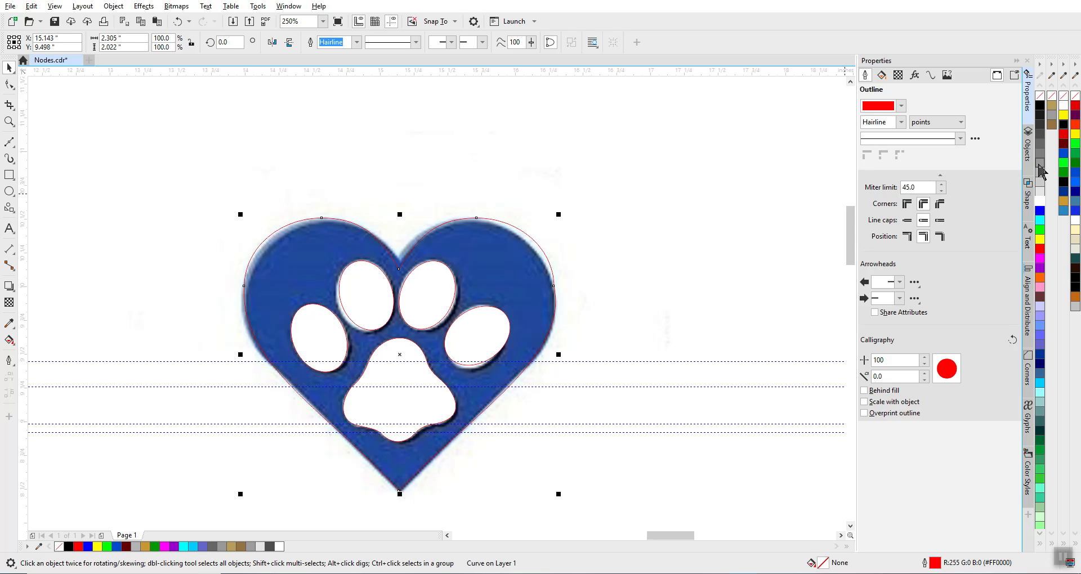
pyautogui.click(1039, 166)
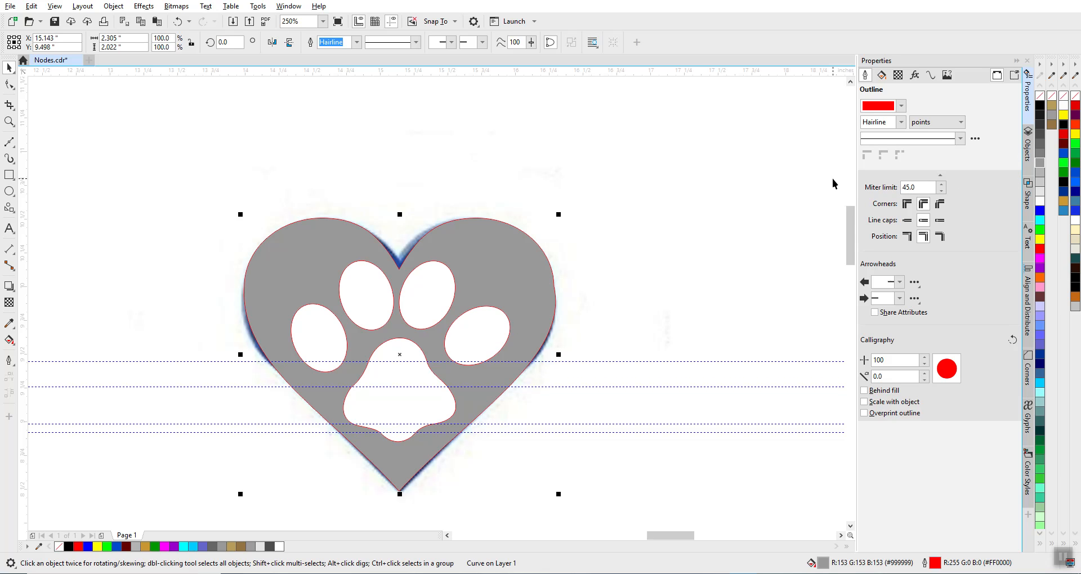
pyautogui.rightClick(1052, 99)
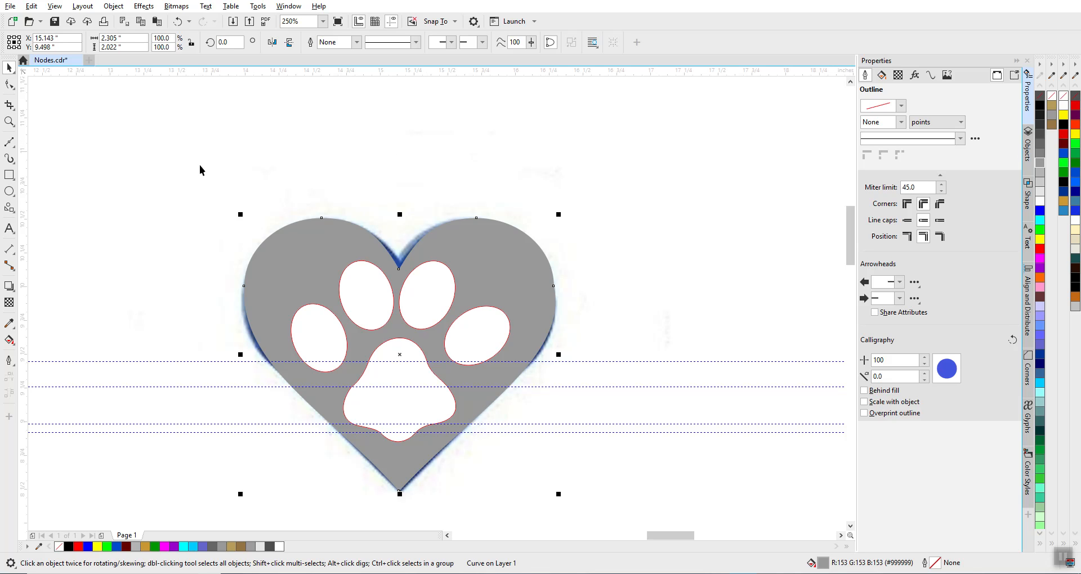
pyautogui.moveTo(198, 166); pyautogui.dragTo(528, 446)
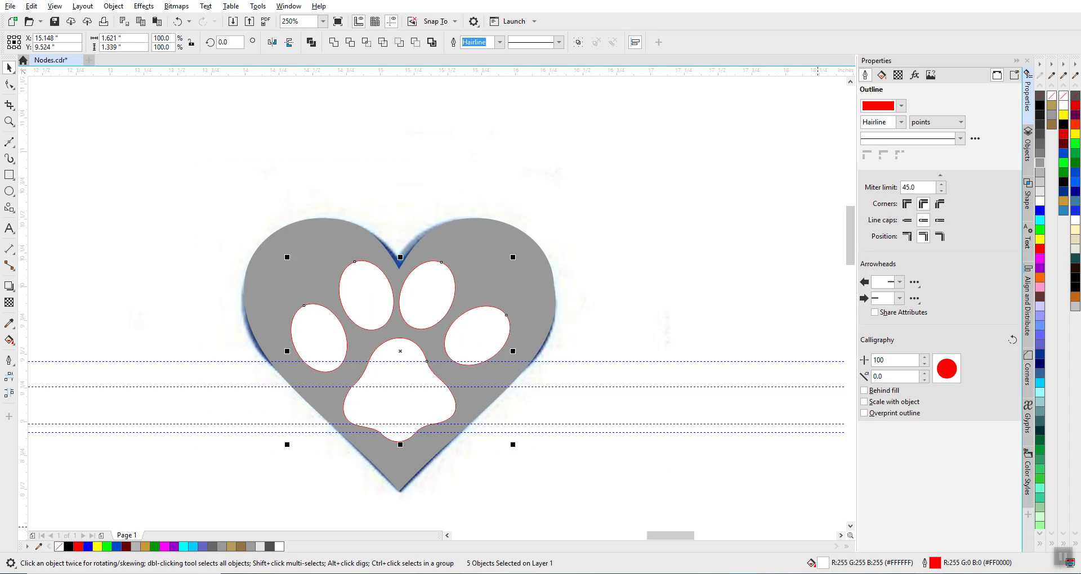
pyautogui.rightClick(1063, 96)
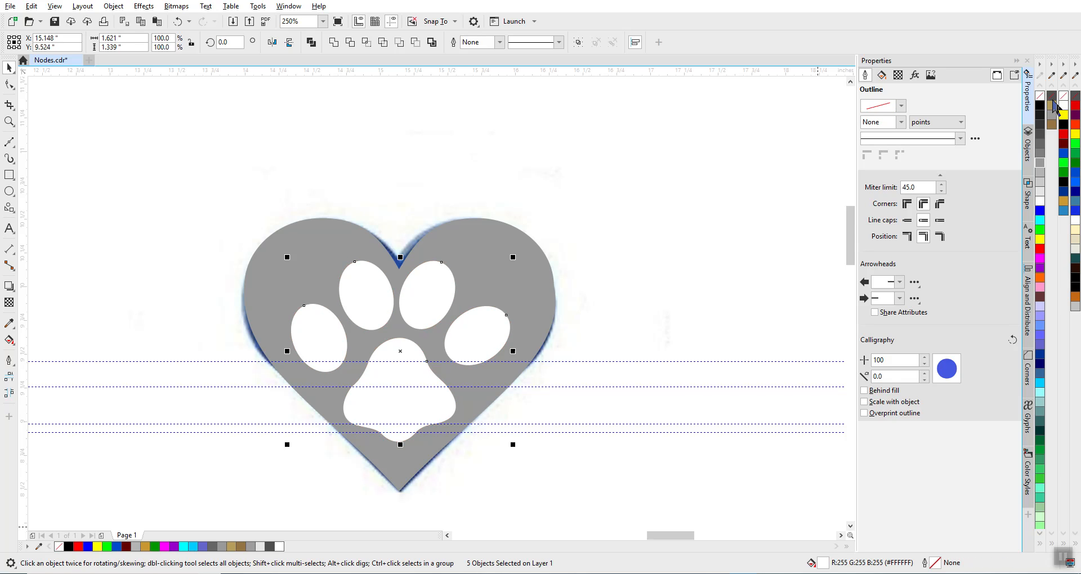